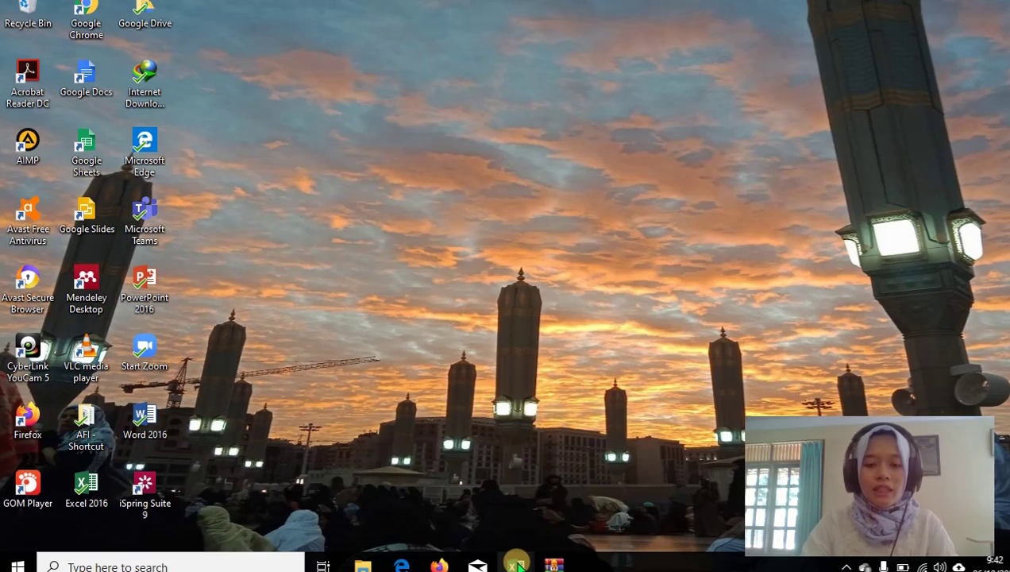
Switch to the Kelompok 12 payroll workbook in Excel and show its December sheet.
{"action": "mouse_move", "coordinate": [518, 564]}
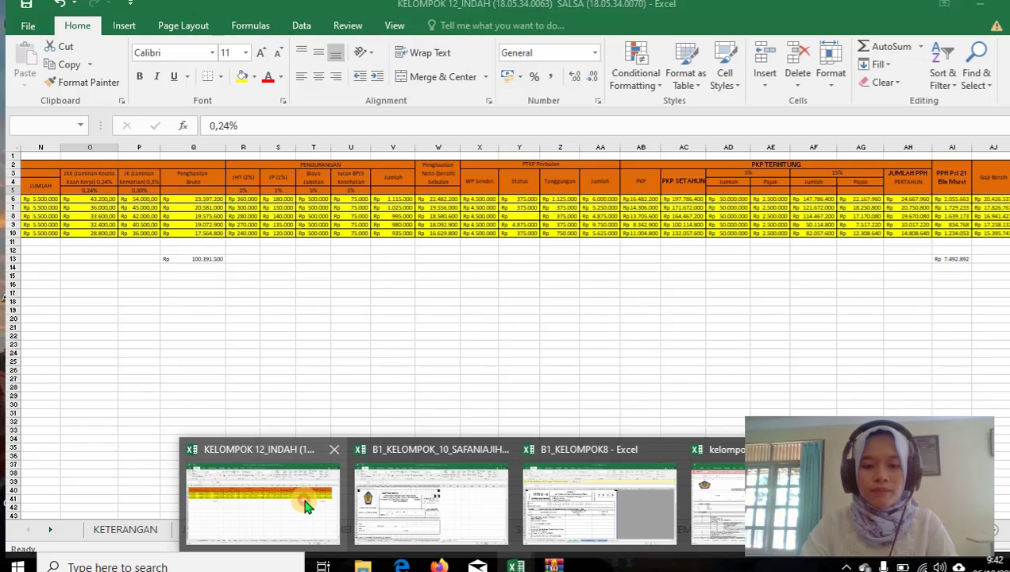
{"action": "left_click", "coordinate": [304, 497]}
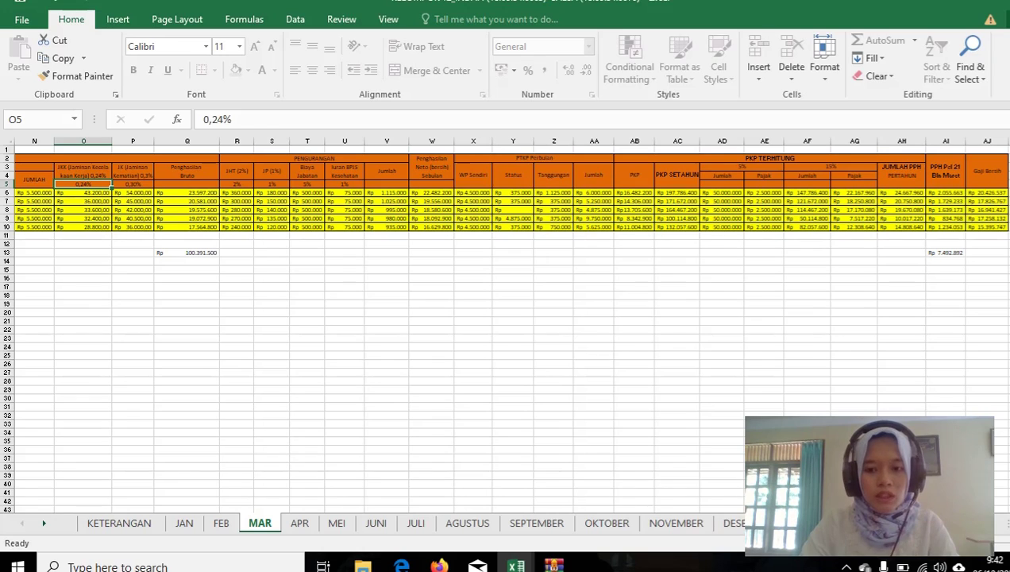
{"action": "left_click", "coordinate": [676, 523]}
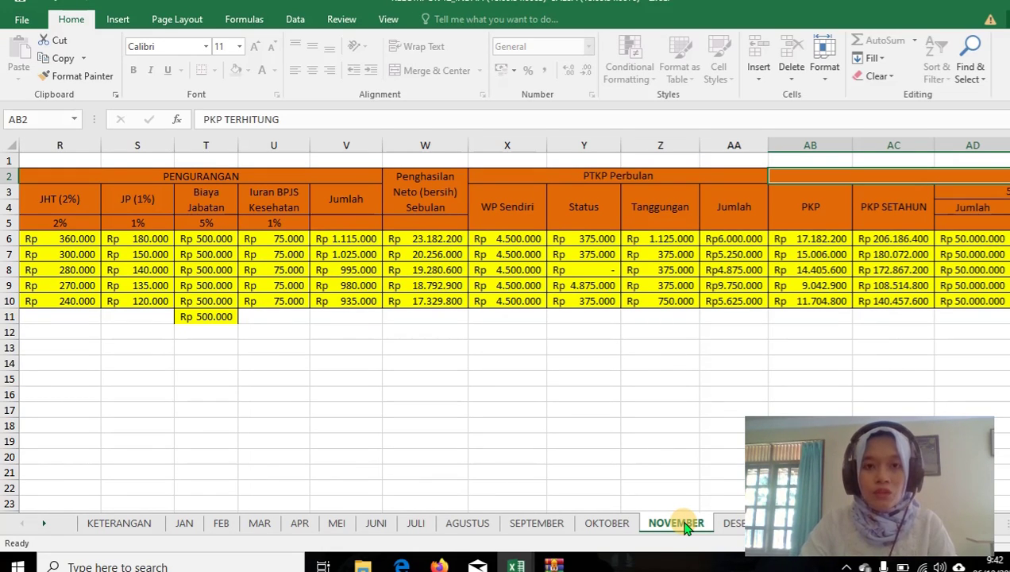
{"action": "left_click", "coordinate": [735, 524]}
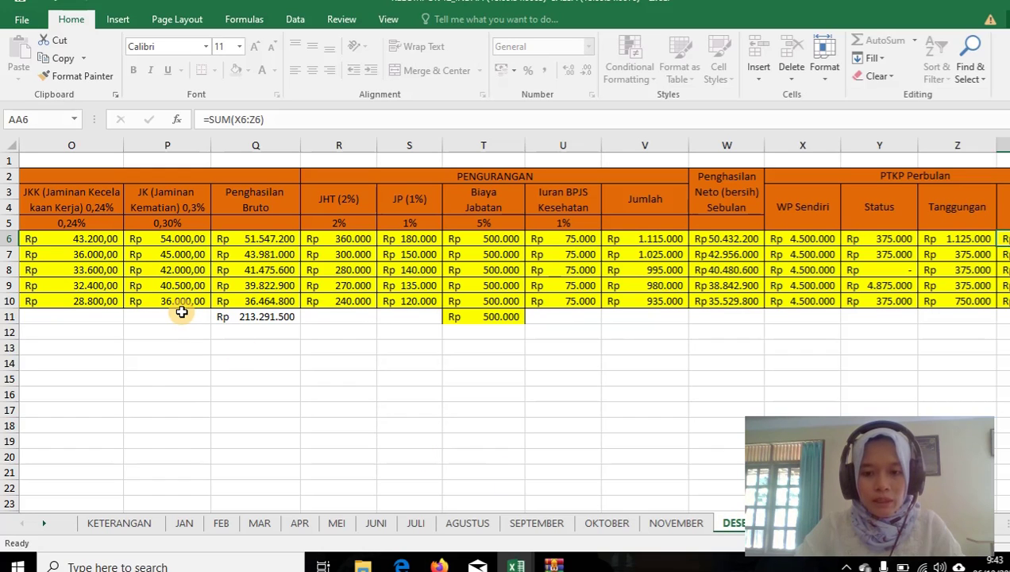
Examine the December table from its first column through the allowances, gross income and deductions along row 7.
{"action": "left_click", "coordinate": [182, 312]}
{"action": "key", "text": "ctrl+Home"}
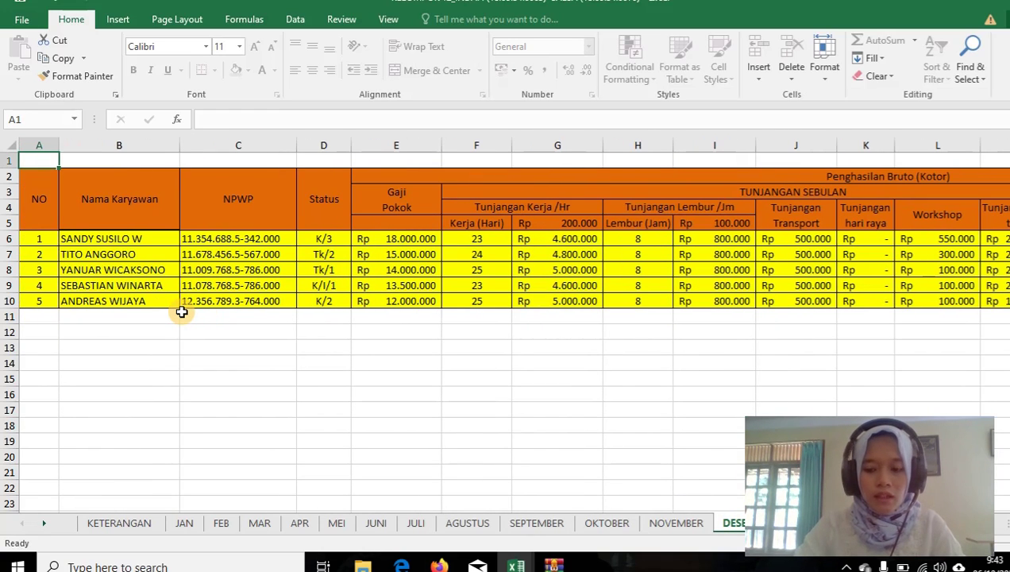
{"action": "key", "text": "Down"}
{"action": "key", "text": "Down"}
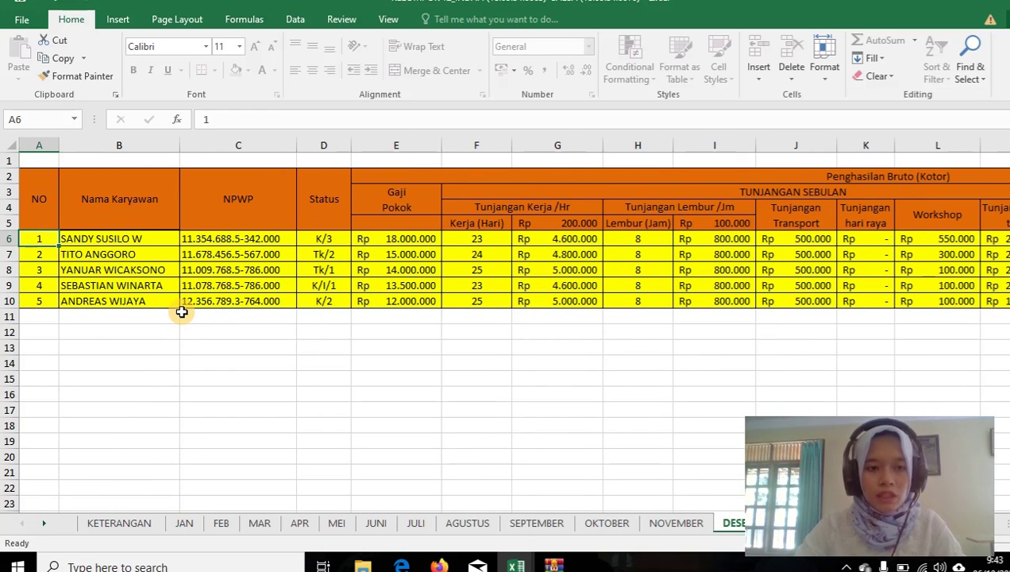
{"action": "key", "text": "Down"}
{"action": "key", "text": "Right"}
{"action": "key", "text": "Right"}
{"action": "key", "text": "Right"}
{"action": "key", "text": "Right"}
{"action": "key", "text": "Right"}
{"action": "key", "text": "Right"}
{"action": "key", "text": "Right"}
{"action": "key", "text": "Right"}
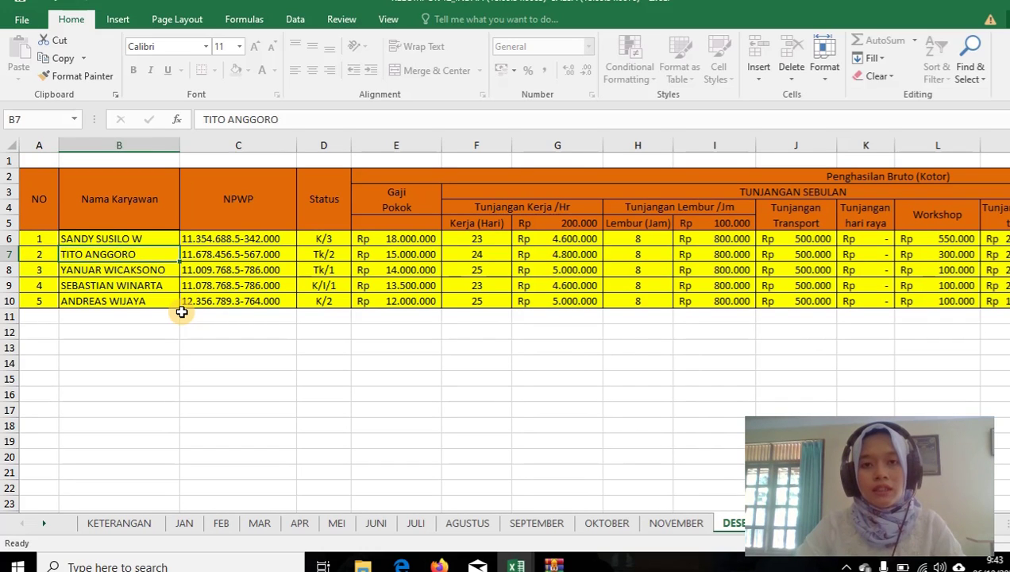
{"action": "key", "text": "Right"}
{"action": "key", "text": "Right"}
{"action": "key", "text": "Right"}
{"action": "key", "text": "Right"}
{"action": "key", "text": "Right"}
{"action": "key", "text": "Right"}
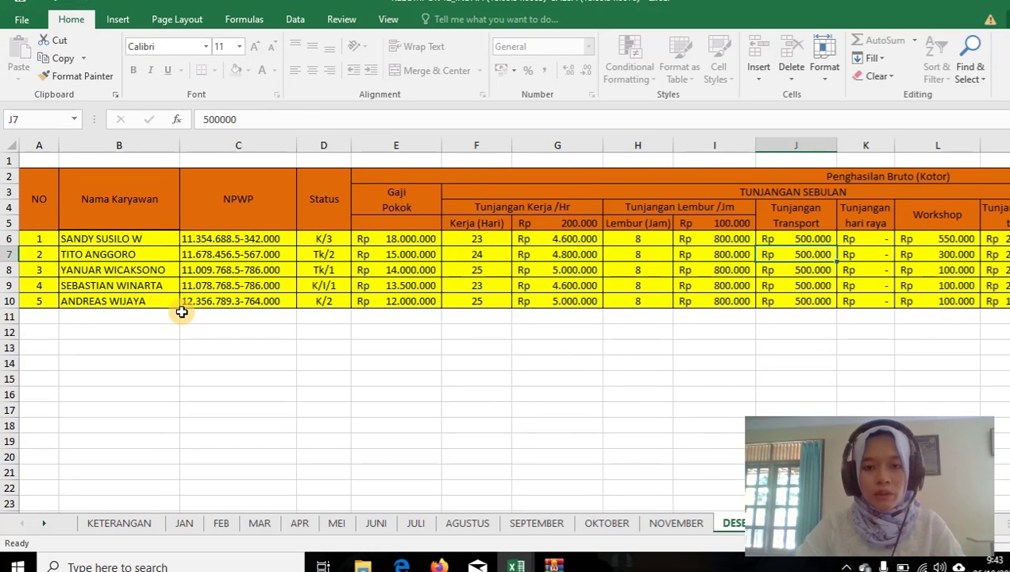
{"action": "key", "text": "Right"}
{"action": "key", "text": "Right"}
{"action": "key", "text": "Right"}
{"action": "key", "text": "Right"}
{"action": "key", "text": "Right"}
{"action": "key", "text": "Right"}
{"action": "key", "text": "Right"}
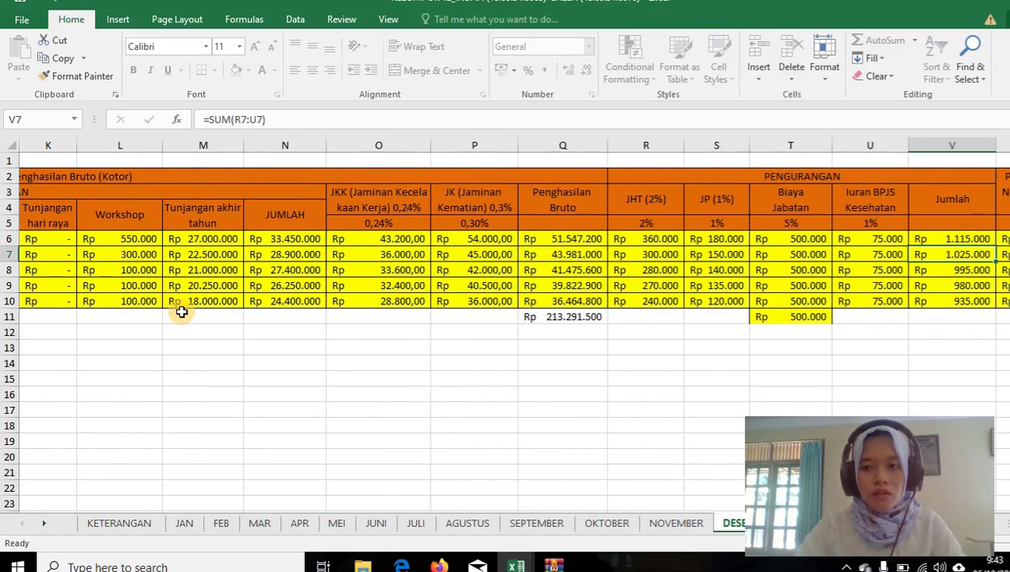
{"action": "key", "text": "Right"}
Go back along row 7 from the deductions to the overtime allowance and examine the gross income components.
{"action": "key", "text": "Left"}
{"action": "key", "text": "Left"}
{"action": "key", "text": "Left"}
{"action": "key", "text": "Left"}
{"action": "key", "text": "Left"}
{"action": "key", "text": "Left"}
{"action": "key", "text": "Left"}
{"action": "key", "text": "Left"}
{"action": "key", "text": "Left"}
{"action": "key", "text": "Left"}
{"action": "key", "text": "Left"}
{"action": "key", "text": "Left"}
{"action": "key", "text": "Left"}
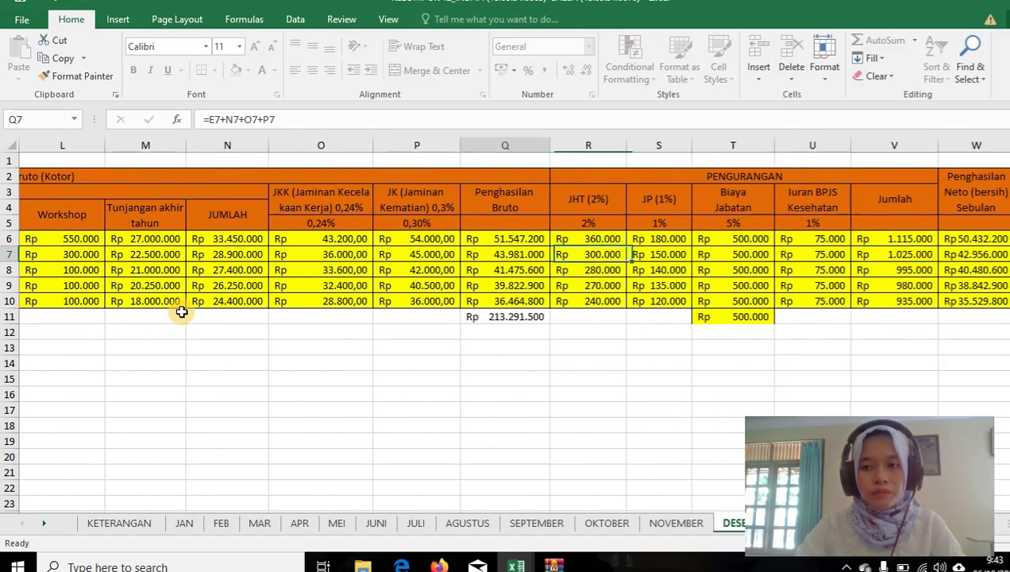
{"action": "key", "text": "Left"}
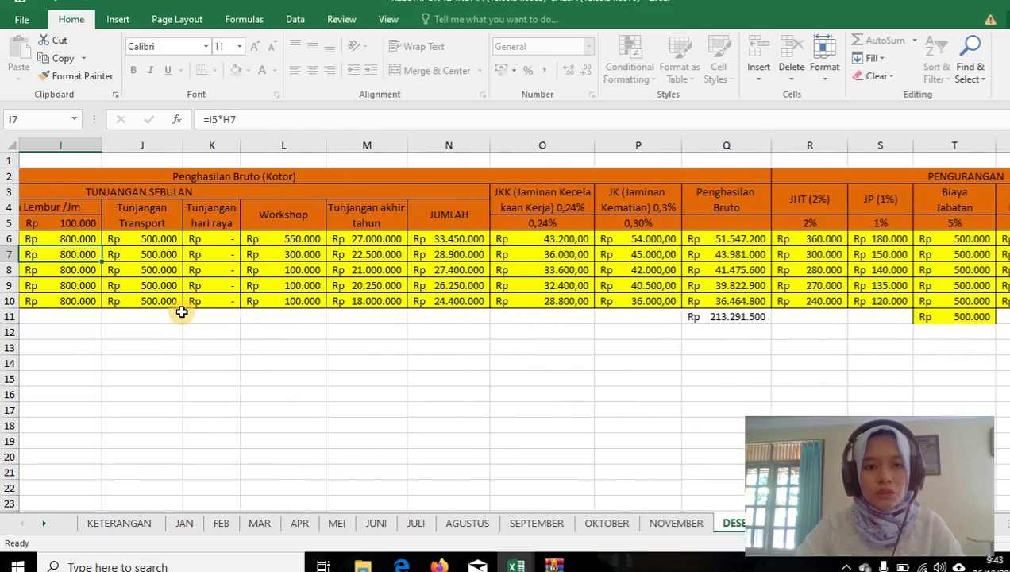
{"action": "key", "text": "Left"}
Inspect the year-end allowance formula in M6 and try to open the cell for editing.
{"action": "key", "text": "Right"}
{"action": "key", "text": "Right"}
{"action": "key", "text": "Right"}
{"action": "key", "text": "Right"}
{"action": "key", "text": "Right"}
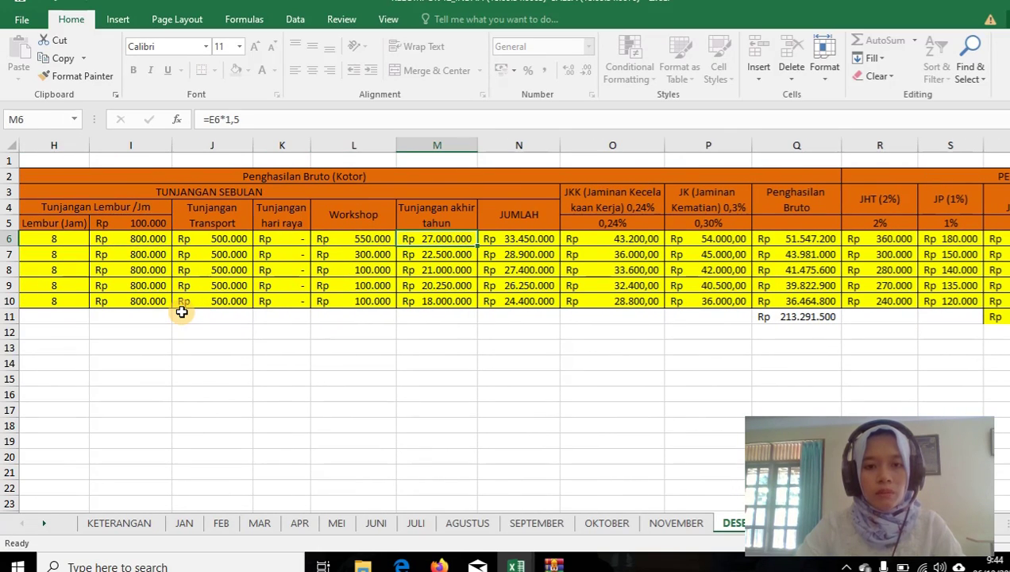
{"action": "double_click", "coordinate": [458, 241]}
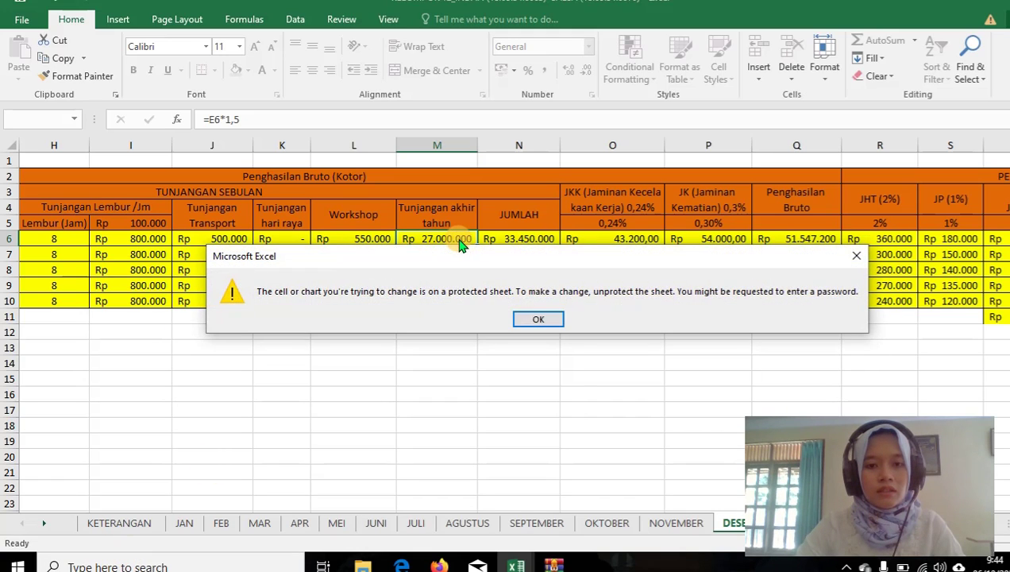
{"action": "left_click", "coordinate": [537, 318]}
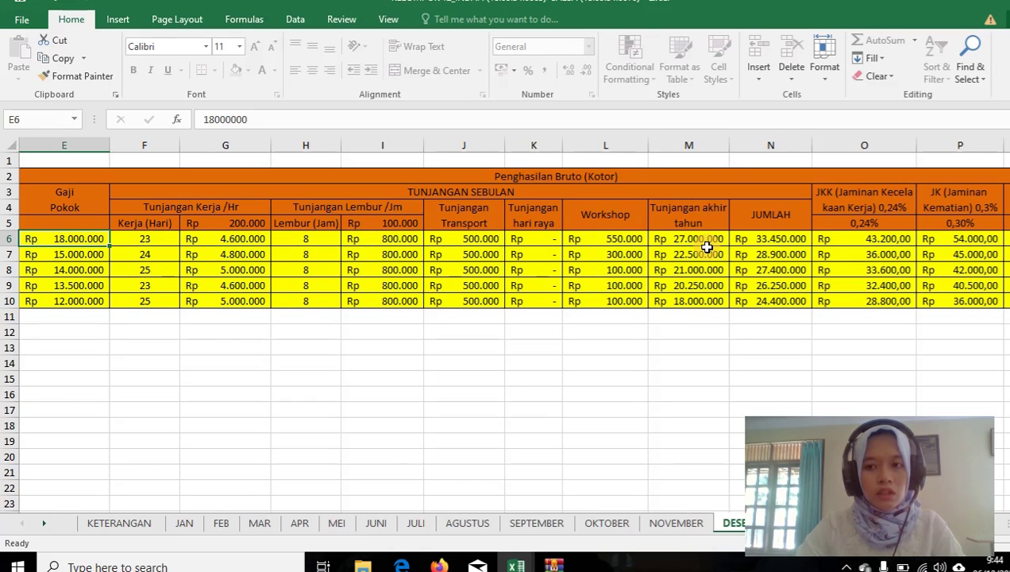
Examine the first employee's row from status and base salary through the allowances, insurance items and deductions to net income.
{"action": "key", "text": "Left"}
{"action": "key", "text": "Left"}
{"action": "key", "text": "Right"}
{"action": "key", "text": "Right"}
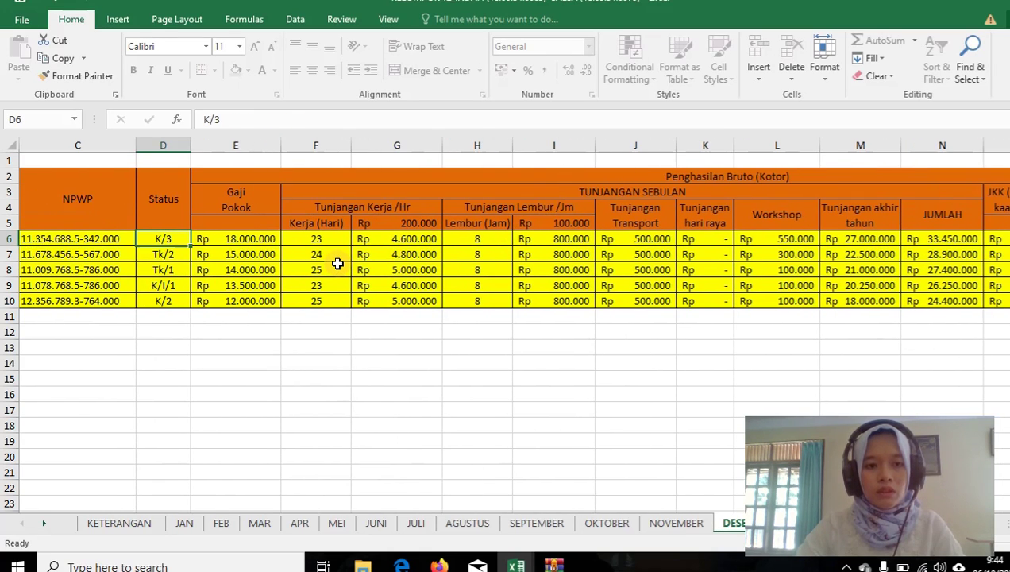
{"action": "key", "text": "Right"}
{"action": "key", "text": "Right"}
{"action": "key", "text": "Right"}
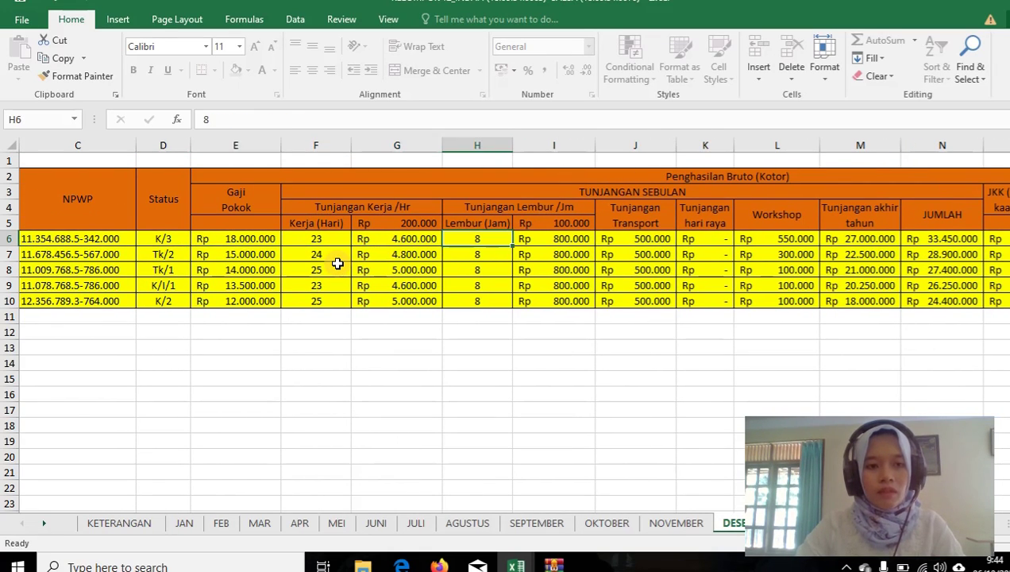
{"action": "key", "text": "Right"}
{"action": "key", "text": "Right"}
{"action": "key", "text": "Right"}
{"action": "key", "text": "Right"}
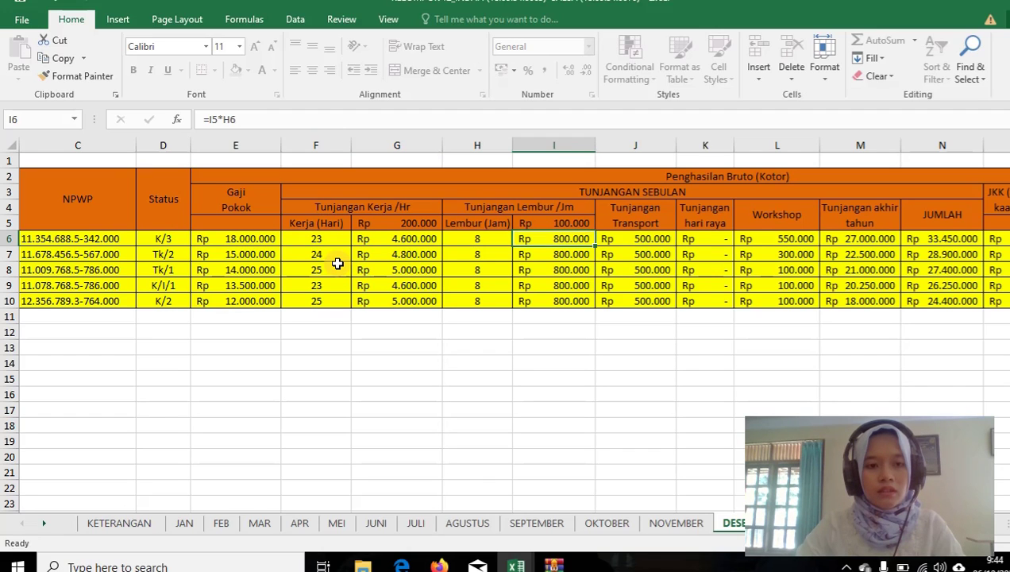
{"action": "key", "text": "Right"}
{"action": "key", "text": "Right"}
{"action": "key", "text": "Right"}
{"action": "key", "text": "Right"}
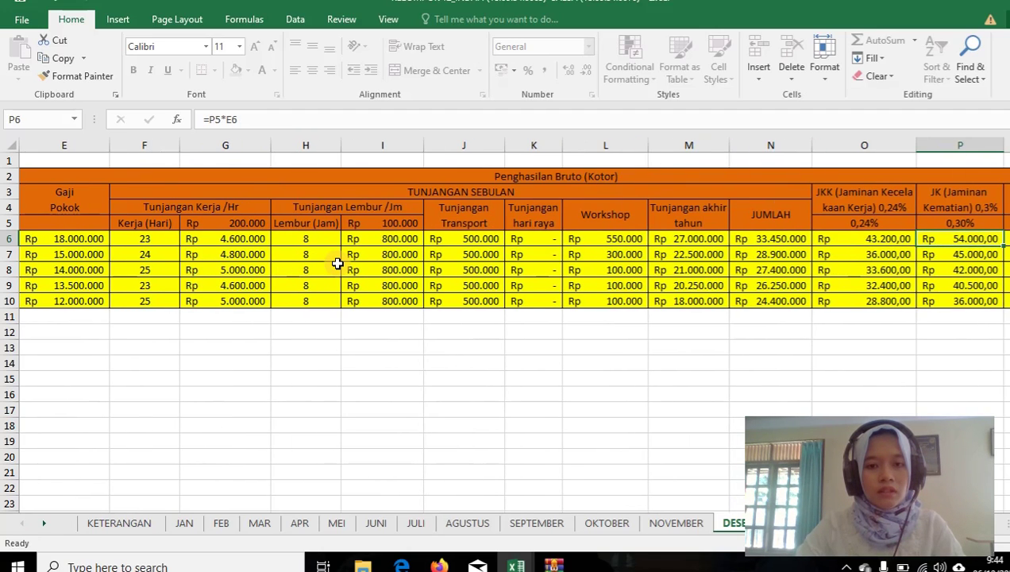
{"action": "key", "text": "Right"}
{"action": "key", "text": "Right"}
{"action": "key", "text": "Right"}
{"action": "key", "text": "Right"}
{"action": "key", "text": "Right"}
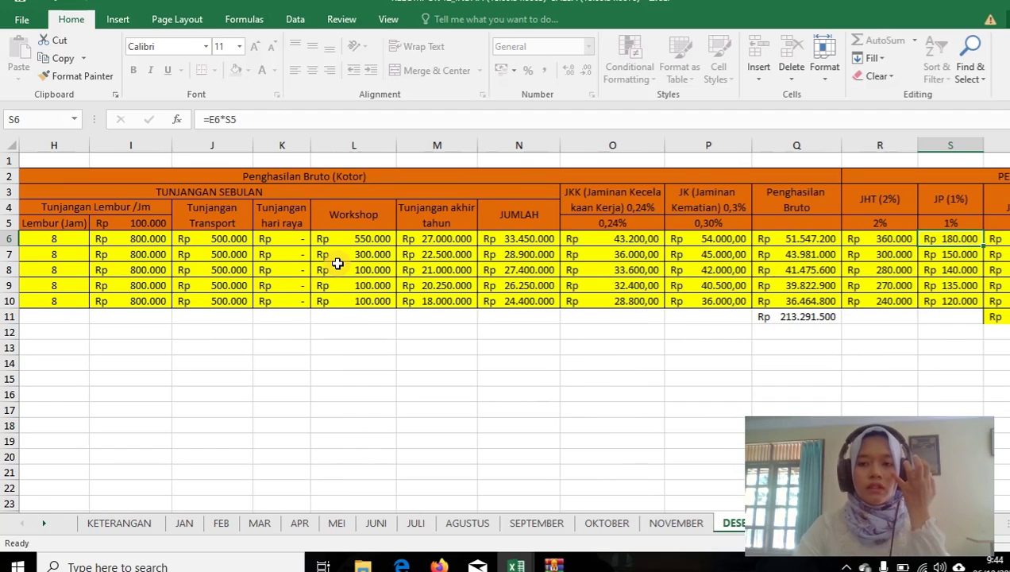
{"action": "key", "text": "Right"}
{"action": "key", "text": "Right"}
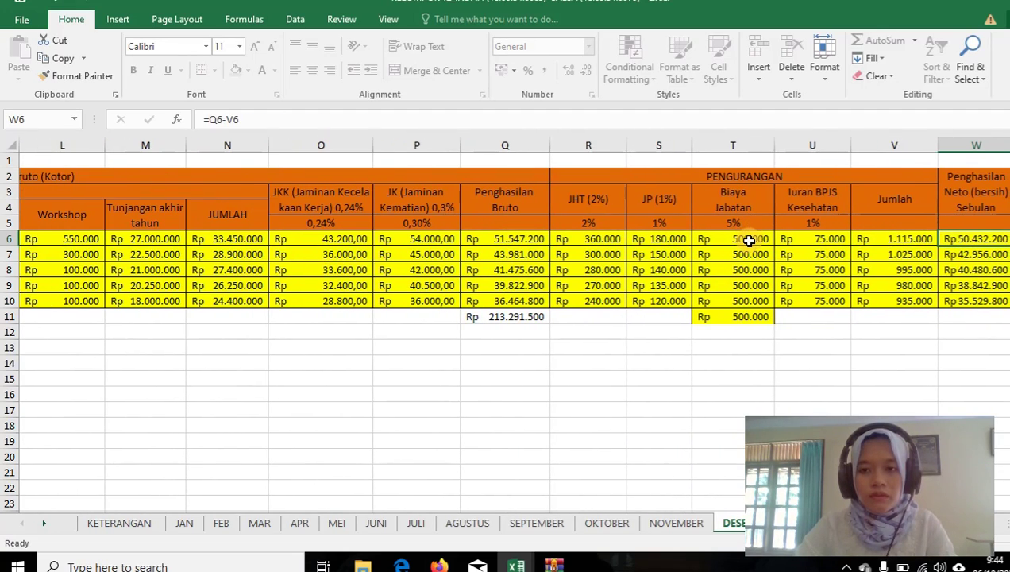
Inspect the Biaya Jabatan formula in T6 and the Penghasilan Bruto formula it refers to in Q6.
{"action": "left_click", "coordinate": [747, 240]}
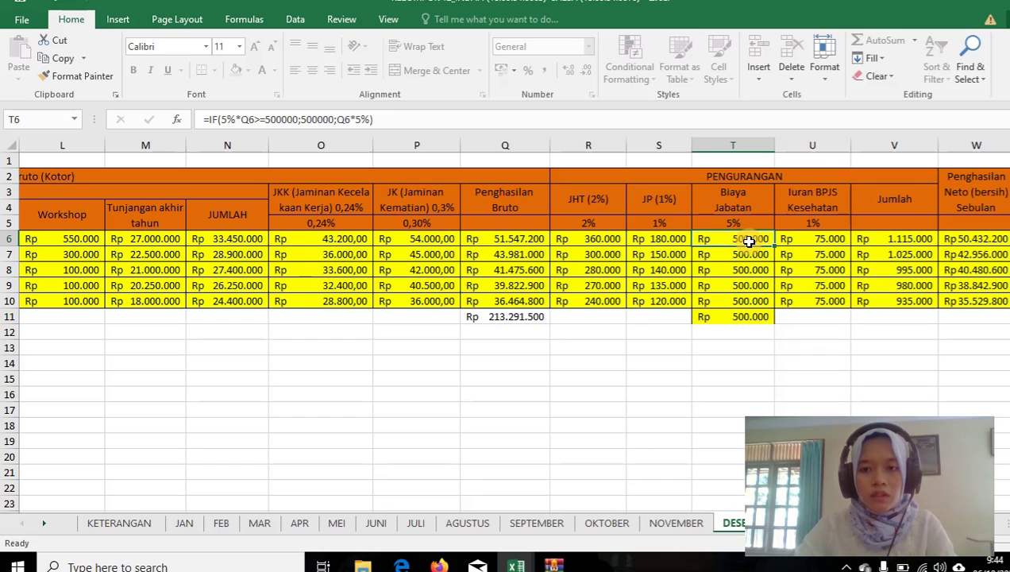
{"action": "key", "text": "Left"}
{"action": "key", "text": "Left"}
{"action": "key", "text": "Left"}
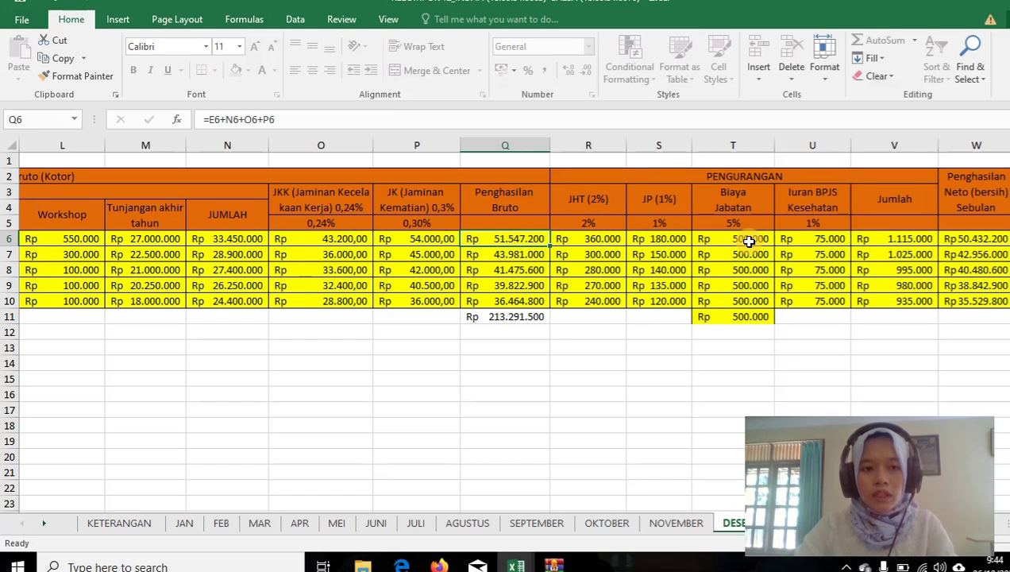
Examine row 6 from gross income through the PTKP and PKP calculations to PPh 21 and Gaji Bersih.
{"action": "key", "text": "Right"}
{"action": "key", "text": "Right"}
{"action": "key", "text": "Right"}
{"action": "key", "text": "Right"}
{"action": "key", "text": "Right"}
{"action": "key", "text": "Right"}
{"action": "key", "text": "Right"}
{"action": "key", "text": "Right"}
{"action": "key", "text": "Right"}
{"action": "key", "text": "Right"}
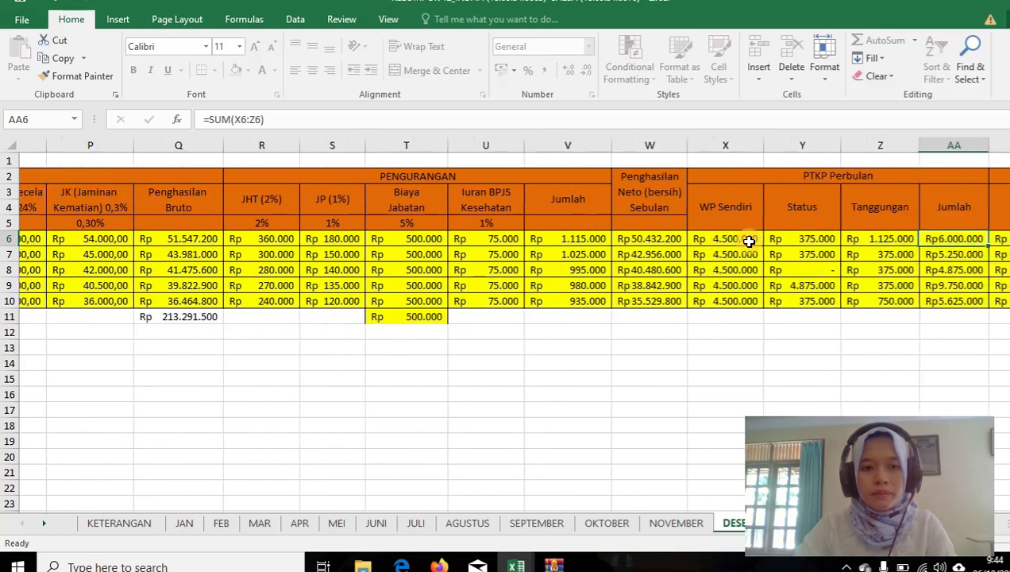
{"action": "key", "text": "Right"}
{"action": "key", "text": "Right"}
{"action": "key", "text": "Right"}
{"action": "key", "text": "Right"}
{"action": "key", "text": "Right"}
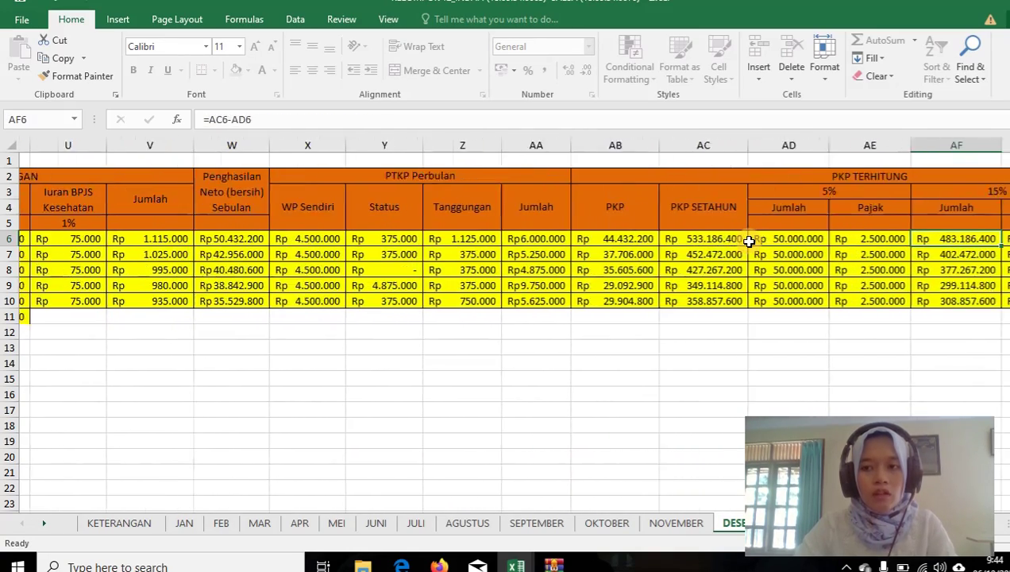
{"action": "key", "text": "Right"}
{"action": "key", "text": "Right"}
{"action": "key", "text": "Right"}
{"action": "key", "text": "Right"}
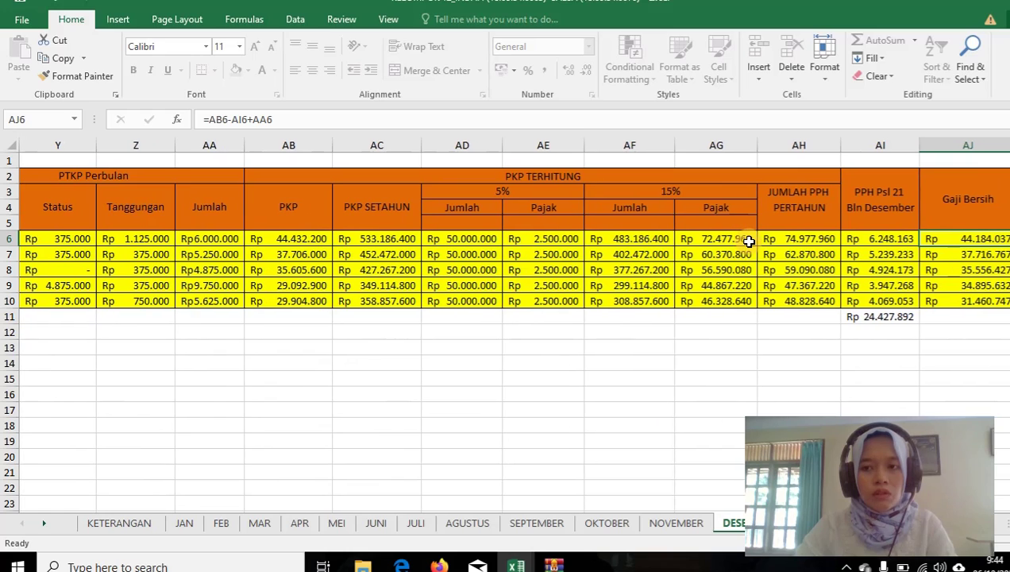
Inspect the annual PPh formula in AH6 and go back along row 6 to the year-end allowance in M6.
{"action": "key", "text": "Left"}
{"action": "key", "text": "Left"}
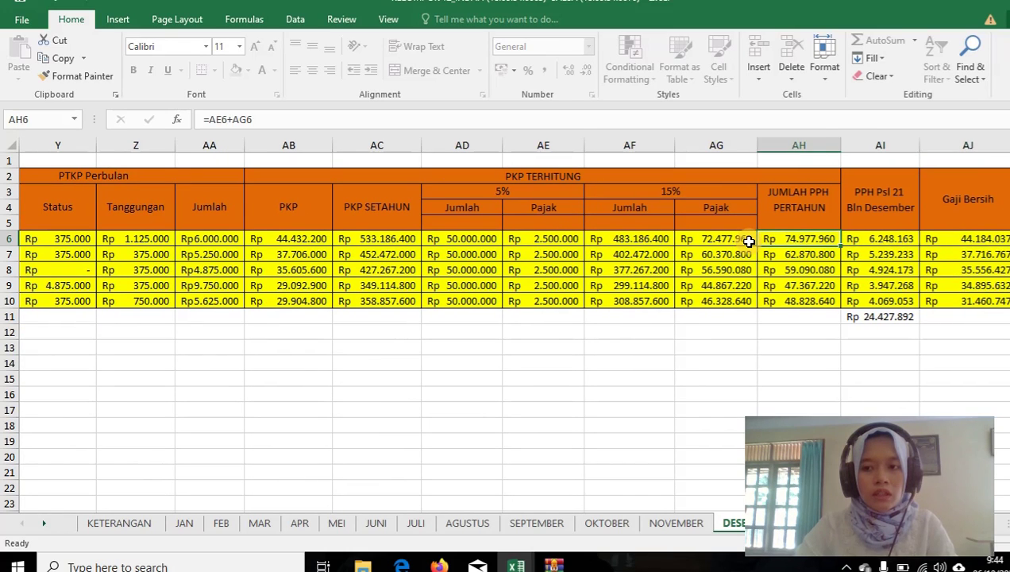
{"action": "key", "text": "Right"}
{"action": "key", "text": "Left"}
{"action": "key", "text": "Left"}
{"action": "key", "text": "Left"}
{"action": "key", "text": "Left"}
{"action": "key", "text": "Left"}
{"action": "key", "text": "Left"}
{"action": "key", "text": "Left"}
{"action": "key", "text": "Left"}
{"action": "key", "text": "Left"}
{"action": "key", "text": "Left"}
{"action": "key", "text": "Left"}
{"action": "key", "text": "Left"}
{"action": "key", "text": "Left"}
{"action": "key", "text": "Left"}
{"action": "key", "text": "Left"}
{"action": "key", "text": "Left"}
{"action": "key", "text": "Left"}
{"action": "key", "text": "Left"}
{"action": "key", "text": "Left"}
{"action": "key", "text": "Left"}
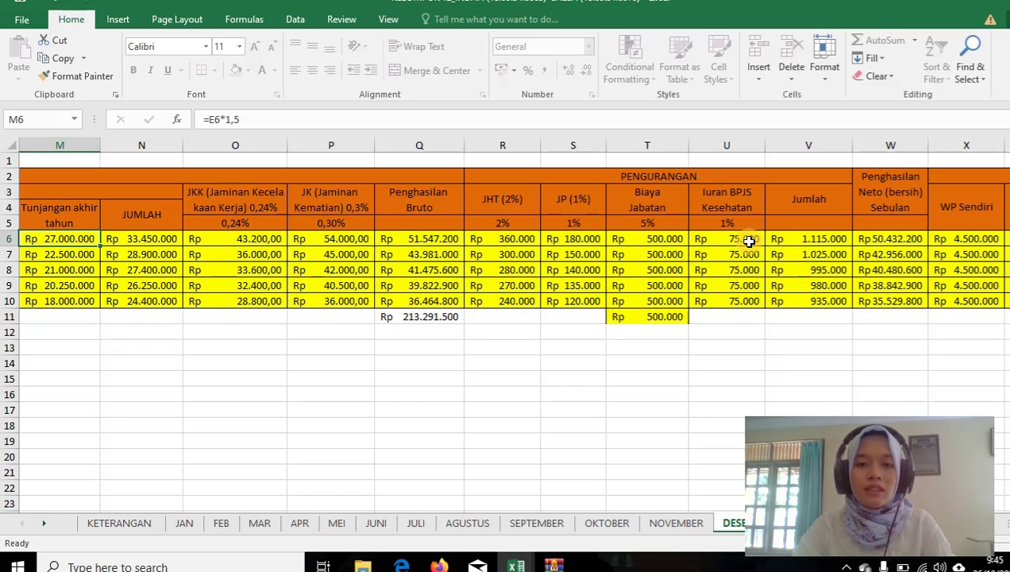
Review the allowance total, the JKK and JK insurance items and the columns following them in row 6.
{"action": "key", "text": "Right"}
{"action": "key", "text": "Right"}
{"action": "key", "text": "Right"}
{"action": "key", "text": "Right"}
{"action": "key", "text": "Right"}
{"action": "key", "text": "Right"}
{"action": "key", "text": "Right"}
{"action": "key", "text": "Right"}
{"action": "key", "text": "Right"}
{"action": "key", "text": "Right"}
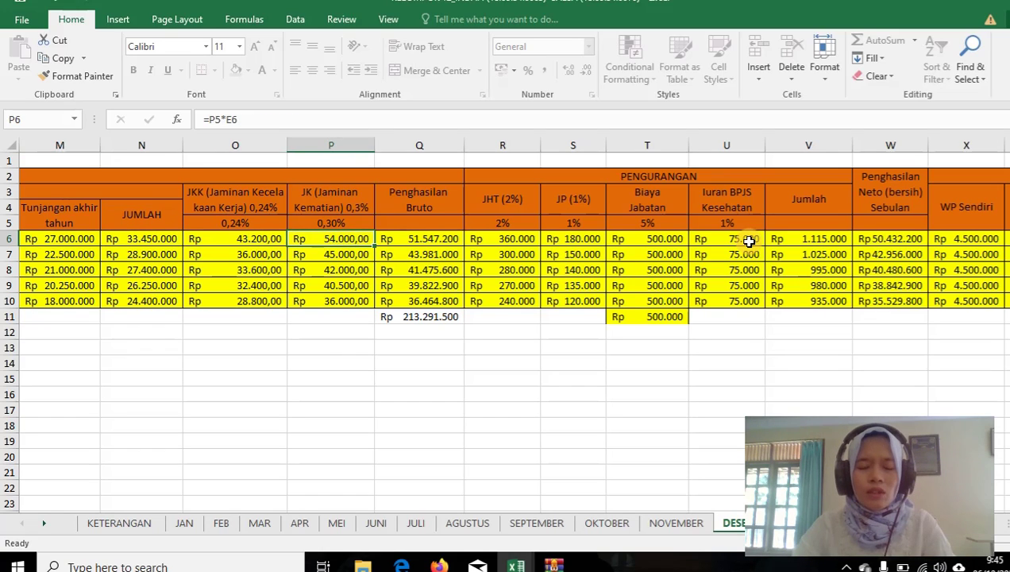
Return along row 6 to the first column to review the employee details and base salary.
{"action": "key", "text": "Left"}
{"action": "key", "text": "Left"}
{"action": "key", "text": "Left"}
{"action": "key", "text": "Left"}
{"action": "key", "text": "Left"}
{"action": "key", "text": "Left"}
{"action": "key", "text": "Left"}
{"action": "key", "text": "Left"}
{"action": "key", "text": "Left"}
{"action": "key", "text": "Left"}
{"action": "key", "text": "Left"}
{"action": "key", "text": "Left"}
{"action": "key", "text": "Left"}
{"action": "key", "text": "Left"}
{"action": "key", "text": "Left"}
{"action": "key", "text": "Left"}
{"action": "key", "text": "Left"}
{"action": "key", "text": "Left"}
{"action": "key", "text": "Left"}
{"action": "key", "text": "Left"}
{"action": "key", "text": "Left"}
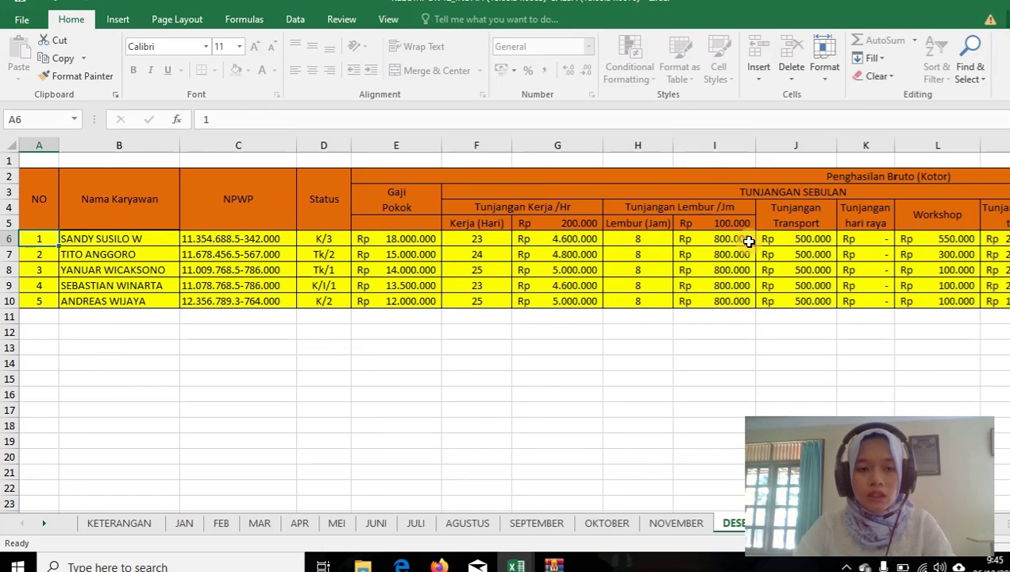
Review row 6 from the employee details through the monthly allowances, JKK, JK and gross income to the JHT deduction.
{"action": "key", "text": "Right"}
{"action": "key", "text": "Right"}
{"action": "key", "text": "Right"}
{"action": "key", "text": "Right"}
{"action": "key", "text": "Right"}
{"action": "key", "text": "Right"}
{"action": "key", "text": "Right"}
{"action": "key", "text": "Right"}
{"action": "key", "text": "Right"}
{"action": "key", "text": "Right"}
{"action": "key", "text": "Right"}
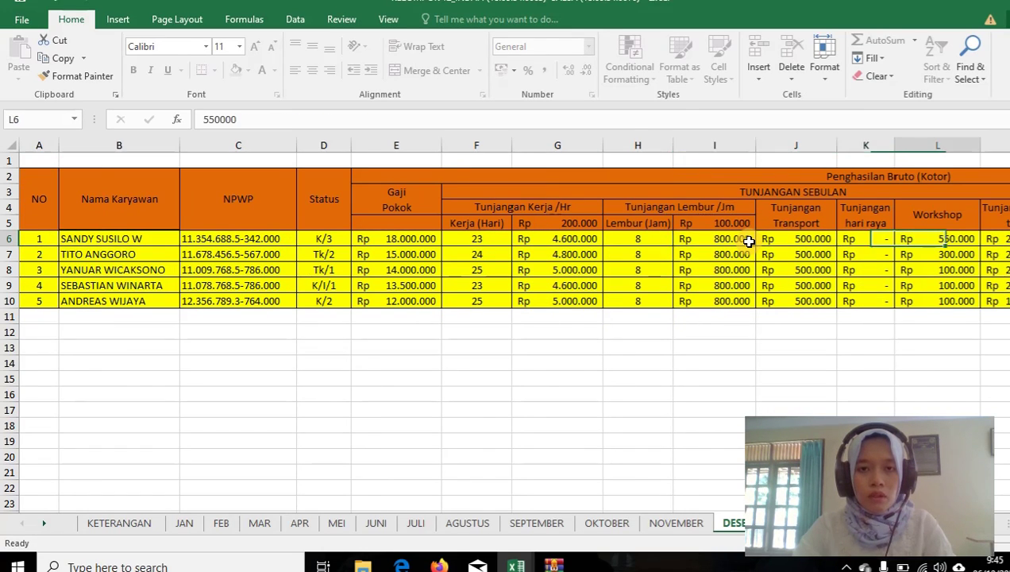
{"action": "key", "text": "Right"}
{"action": "key", "text": "Right"}
{"action": "key", "text": "Right"}
{"action": "key", "text": "Right"}
{"action": "key", "text": "Right"}
{"action": "key", "text": "Right"}
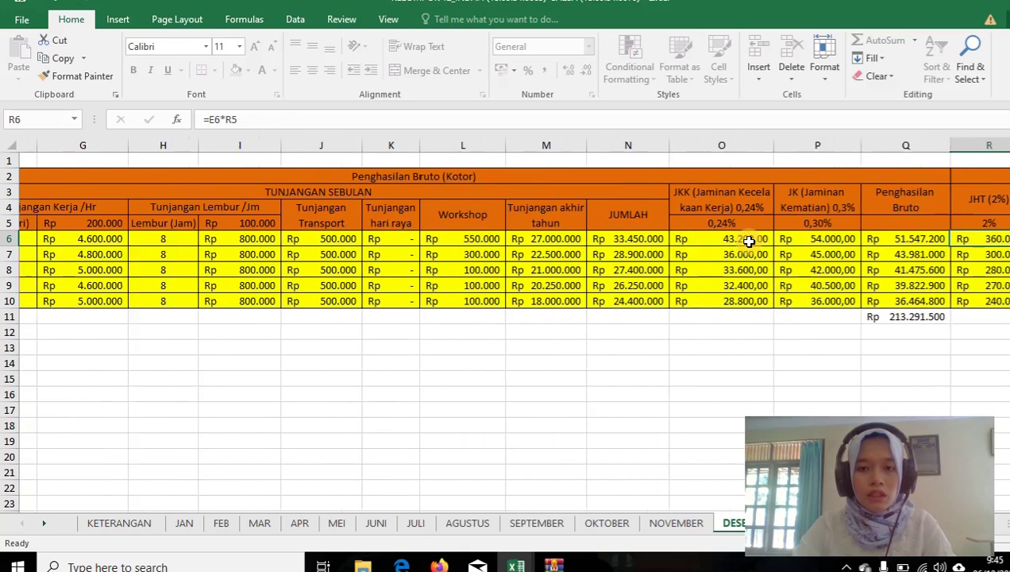
Examine the remaining deductions, net income, PTKP and PKP calculations in row 6 through to Gaji Bersih.
{"action": "key", "text": "Right"}
{"action": "key", "text": "Right"}
{"action": "key", "text": "Right"}
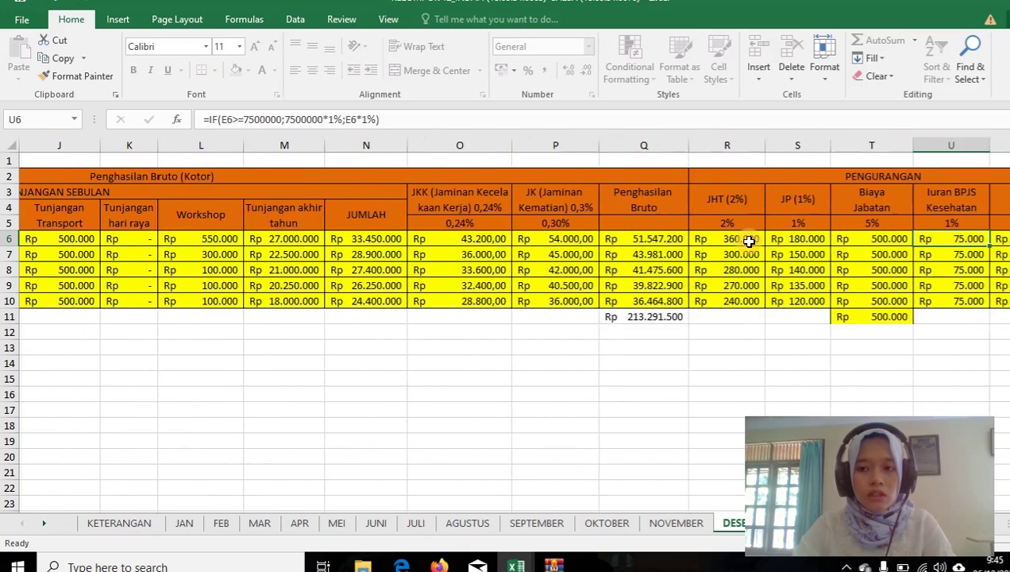
{"action": "key", "text": "Right"}
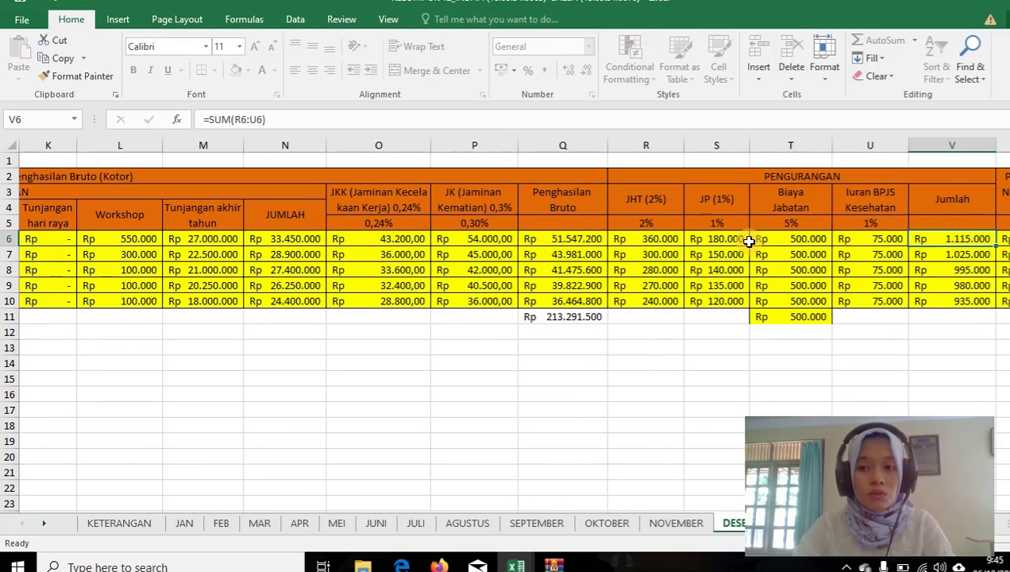
{"action": "key", "text": "Right"}
{"action": "key", "text": "Right"}
{"action": "key", "text": "Right"}
{"action": "key", "text": "Right"}
{"action": "key", "text": "Right"}
{"action": "key", "text": "Right"}
{"action": "key", "text": "Right"}
{"action": "key", "text": "Right"}
{"action": "key", "text": "Right"}
{"action": "key", "text": "Right"}
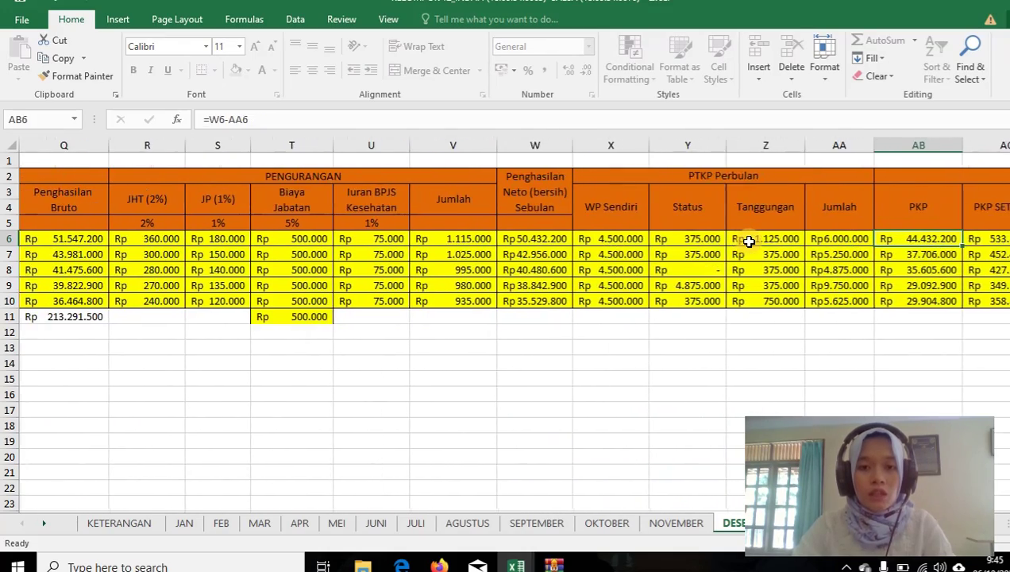
{"action": "key", "text": "Right"}
{"action": "key", "text": "Right"}
{"action": "key", "text": "Right"}
{"action": "key", "text": "Right"}
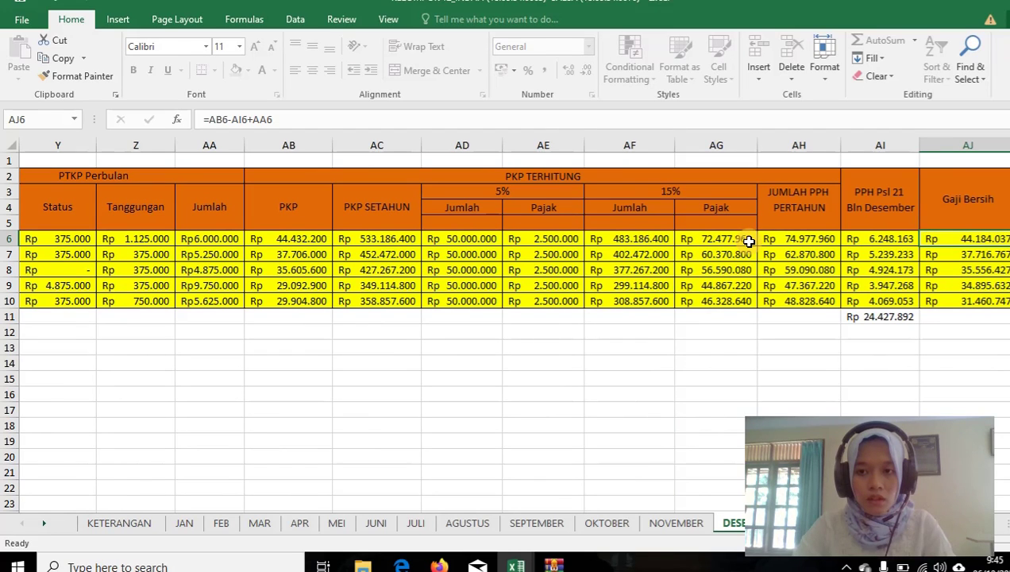
Inspect the formulas for the PKP, annual PKP, 5% tax and annual PPh in row 6, and for Gaji Bersih.
{"action": "left_click", "coordinate": [788, 242]}
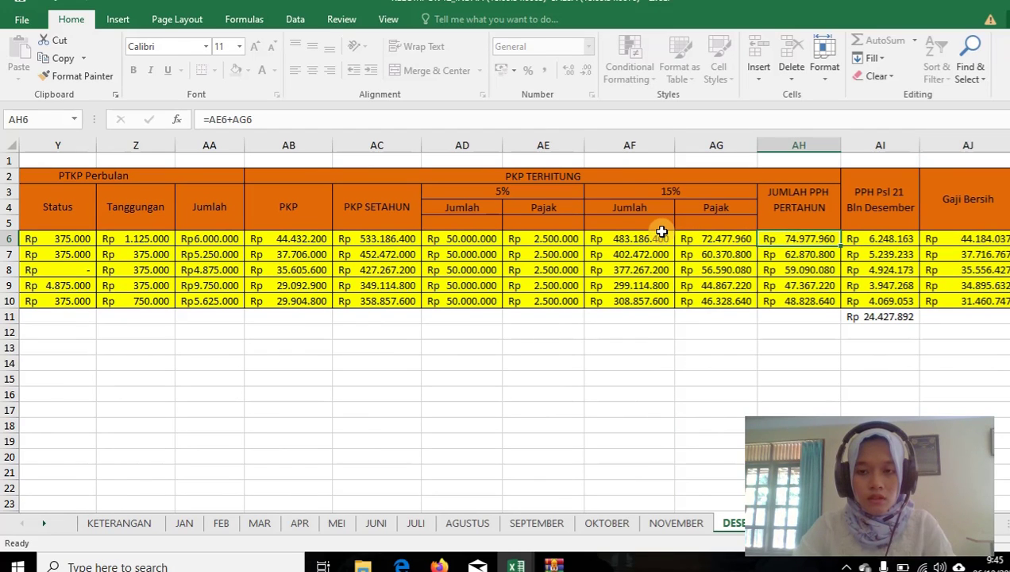
{"action": "left_click", "coordinate": [660, 231]}
{"action": "left_click", "coordinate": [518, 232]}
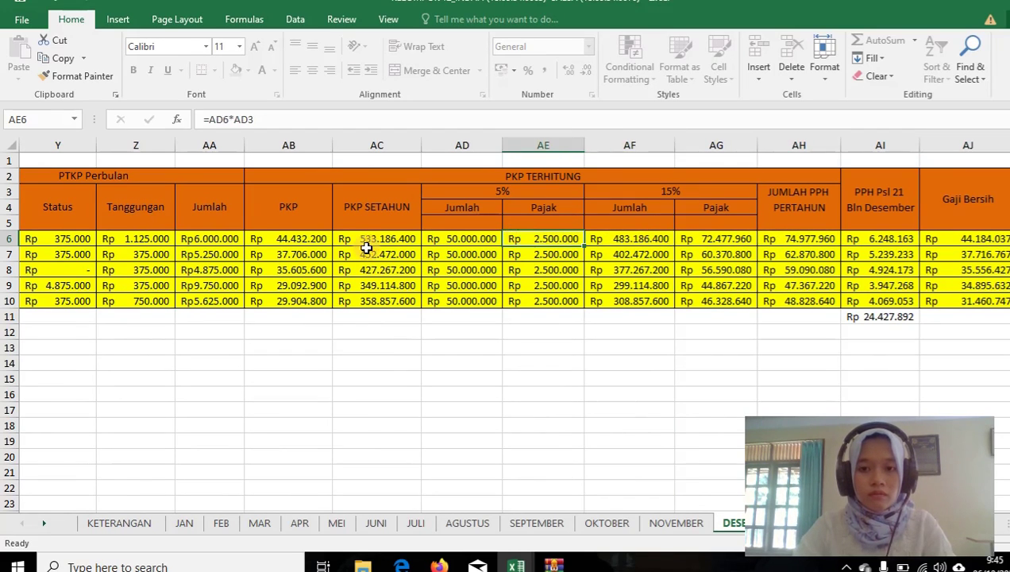
{"action": "left_click", "coordinate": [368, 242]}
{"action": "left_click", "coordinate": [304, 241]}
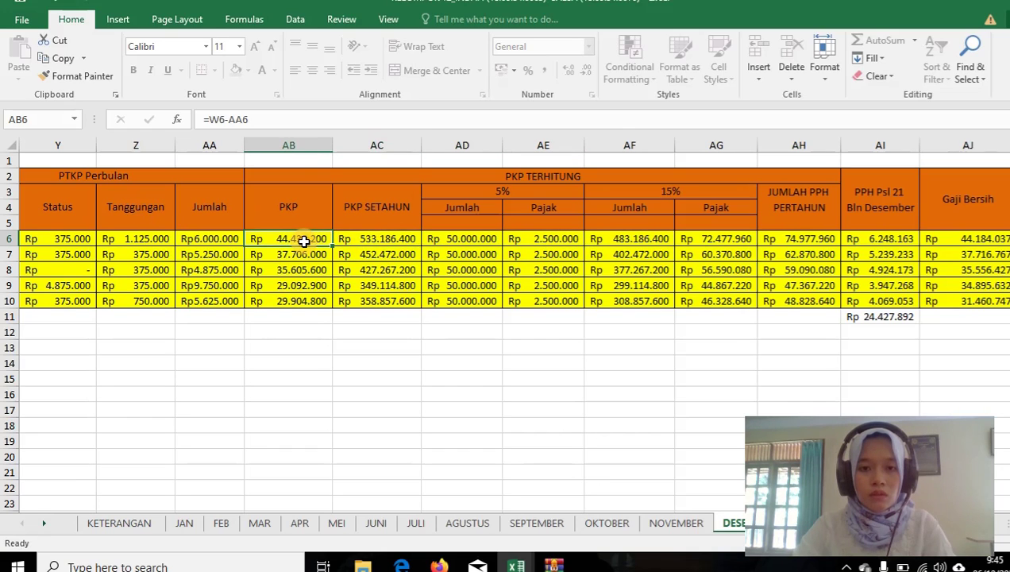
{"action": "left_click", "coordinate": [369, 241]}
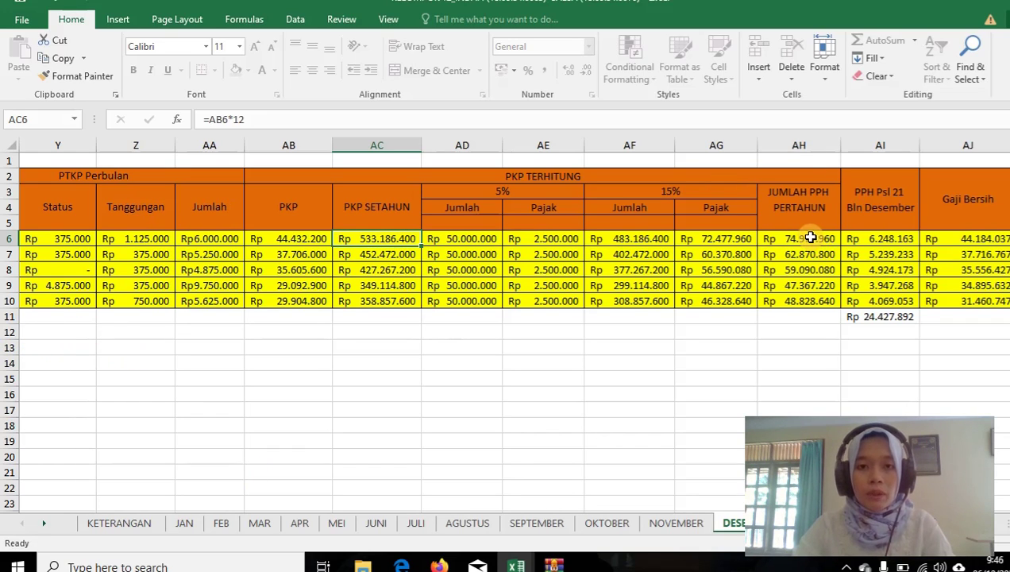
{"action": "left_click", "coordinate": [807, 236]}
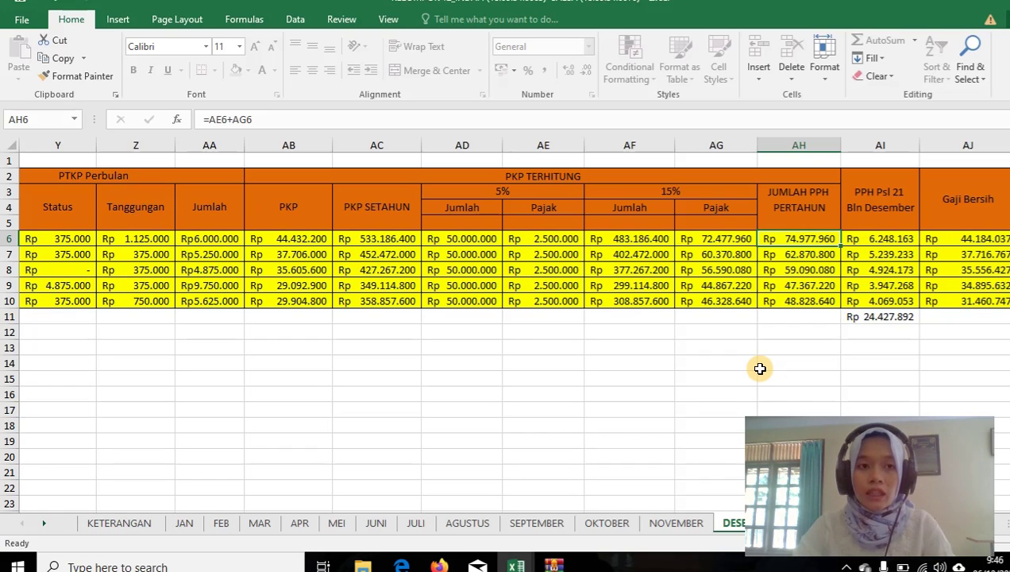
{"action": "left_click", "coordinate": [952, 248]}
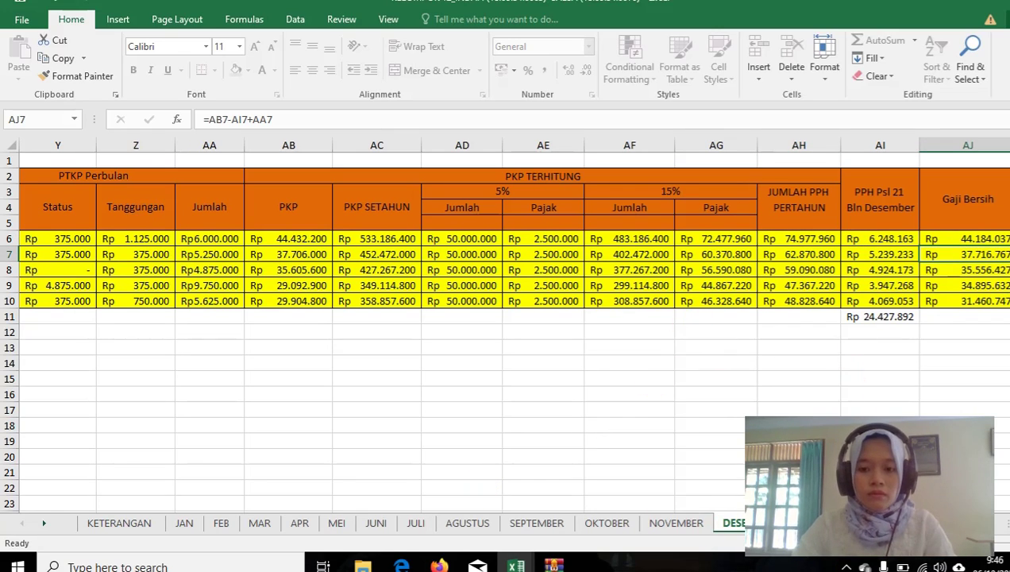
Switch to the PPH21 PGW TDK TETAP & TETAP sheet and review the non-permanent employee table from its heading to Tanggungan.
{"action": "left_click", "coordinate": [733, 522]}
{"action": "left_click", "coordinate": [727, 522]}
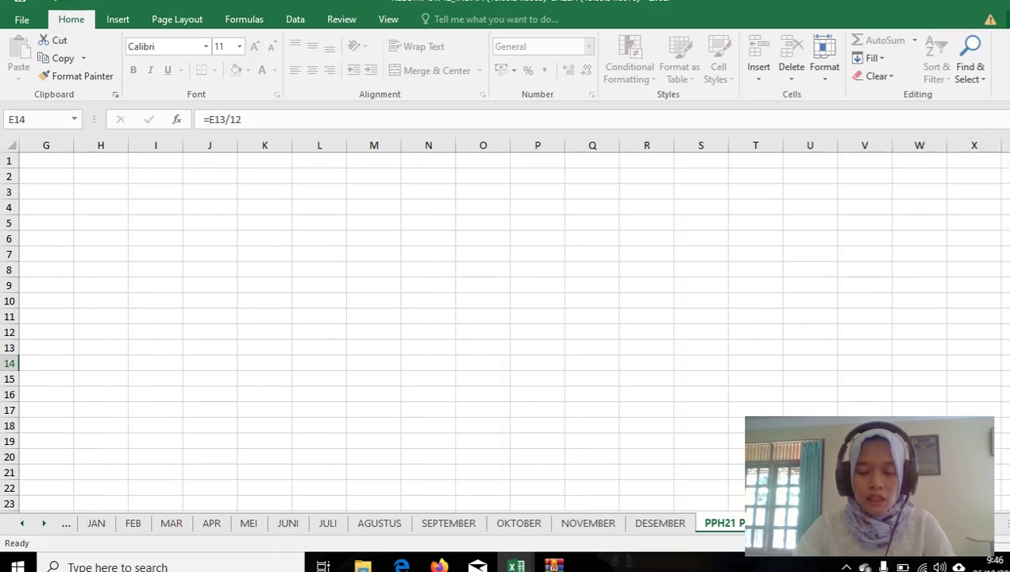
{"action": "key", "text": "ctrl+Home"}
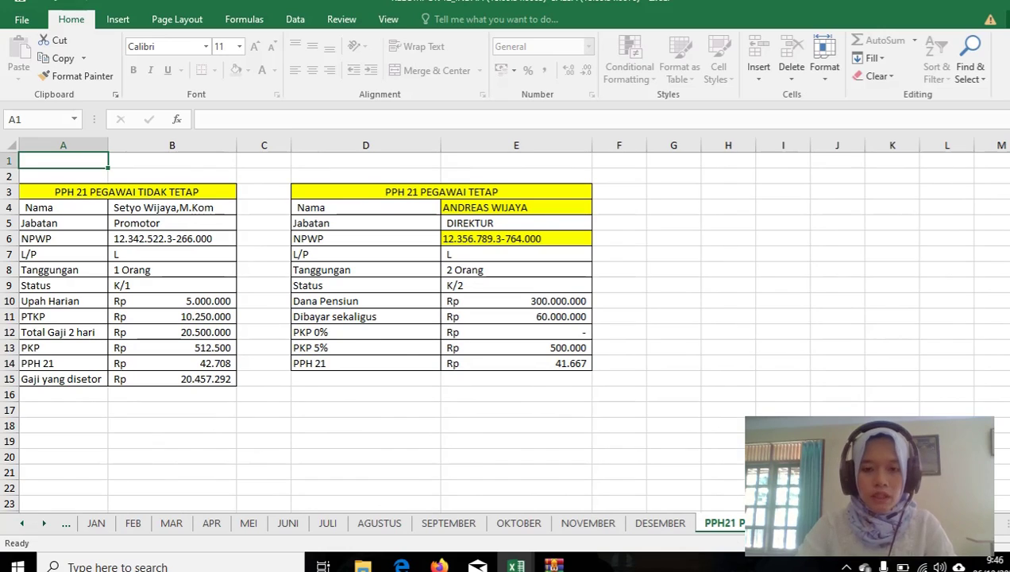
{"action": "left_click", "coordinate": [127, 192]}
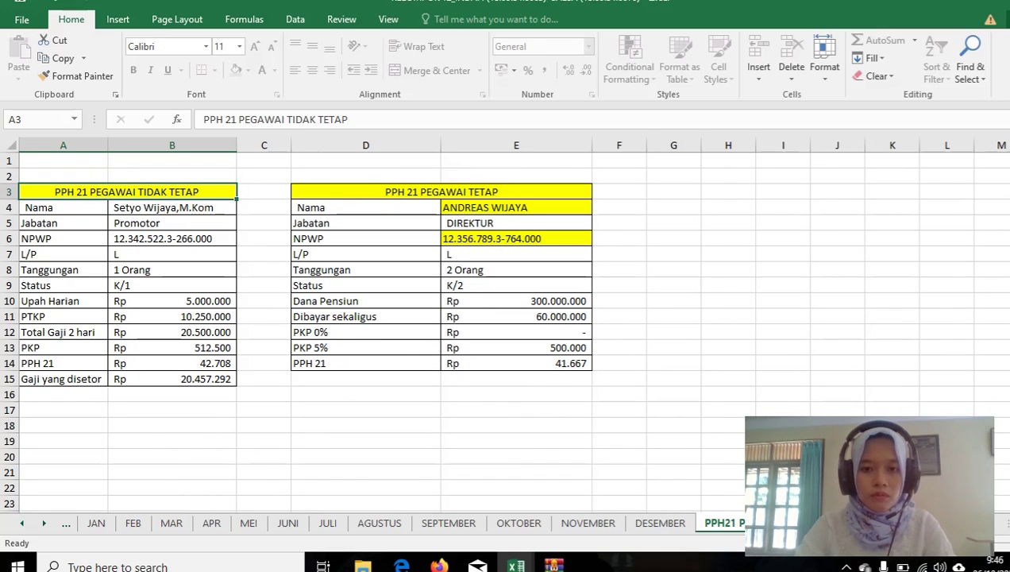
{"action": "key", "text": "Down"}
{"action": "key", "text": "Down"}
{"action": "key", "text": "Down"}
{"action": "key", "text": "Down"}
{"action": "key", "text": "Down"}
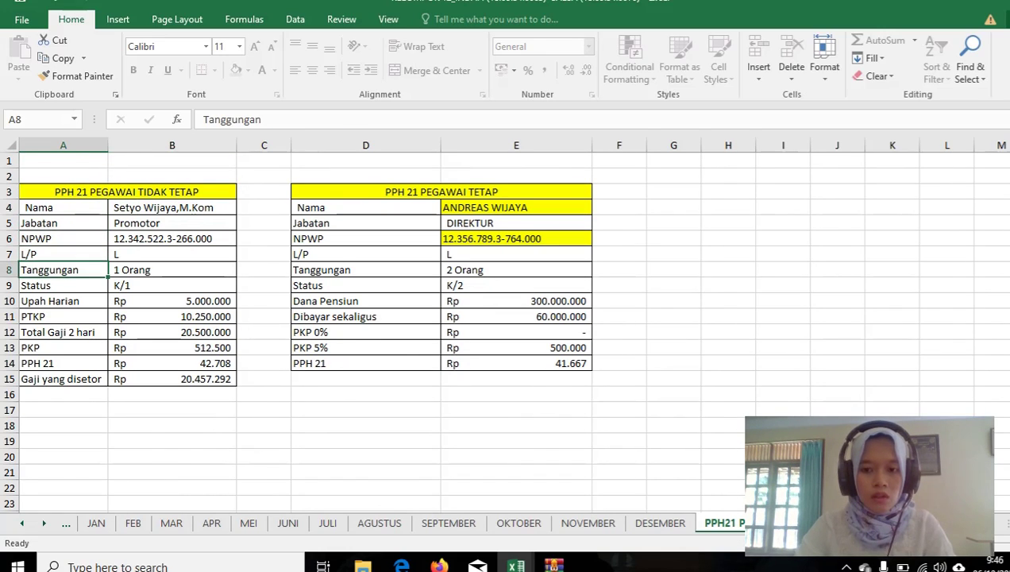
{"action": "left_click", "coordinate": [603, 315]}
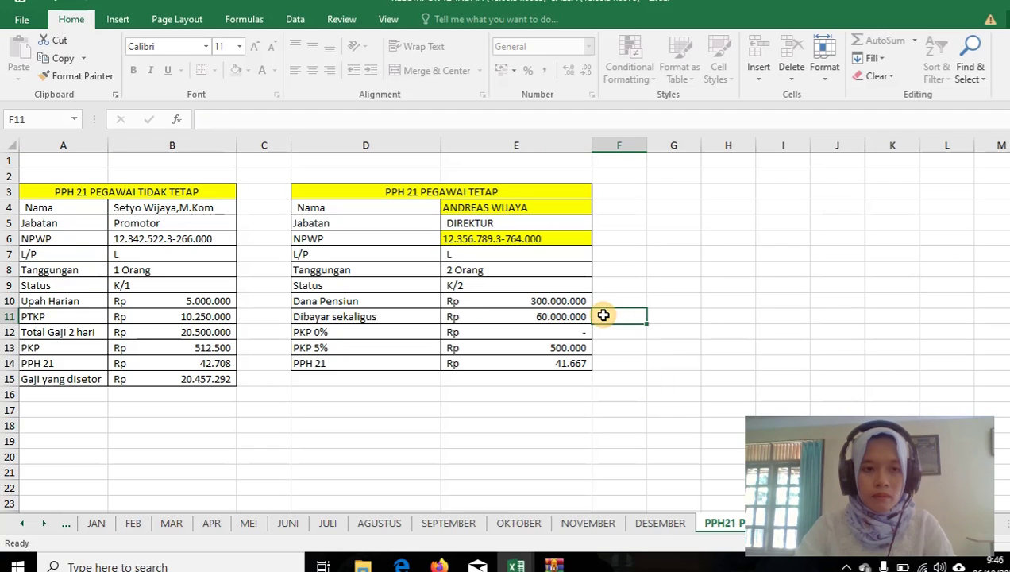
{"action": "key", "text": "Page_Down"}
{"action": "key", "text": "Page_Down"}
{"action": "key", "text": "Page_Up"}
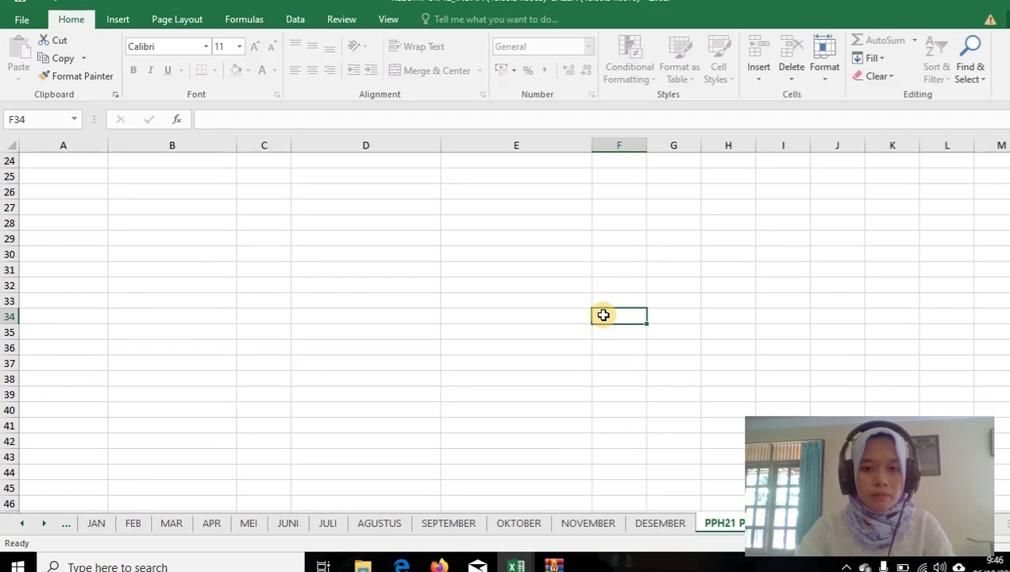
{"action": "key", "text": "Page_Up"}
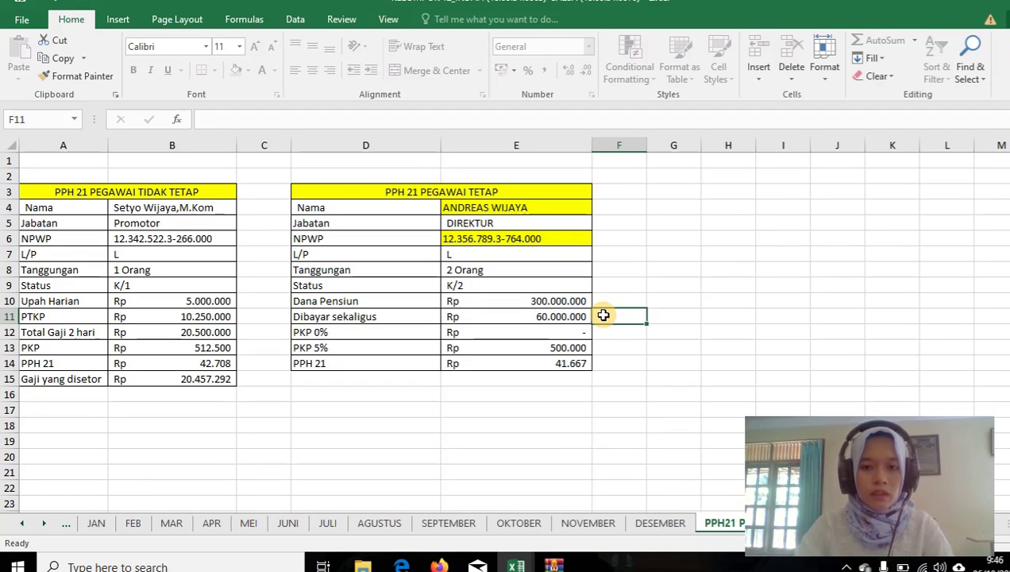
Inspect the permanent employee's status, pension fund, lump-sum payment and PPH 21, and try to open the PKP 5% formula in E13.
{"action": "left_click", "coordinate": [531, 286]}
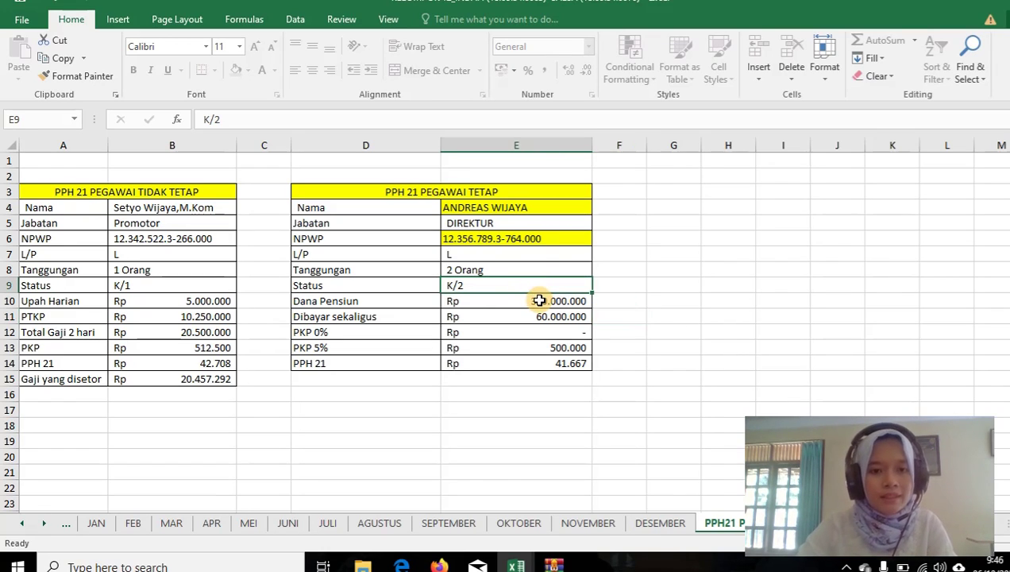
{"action": "left_click", "coordinate": [538, 301]}
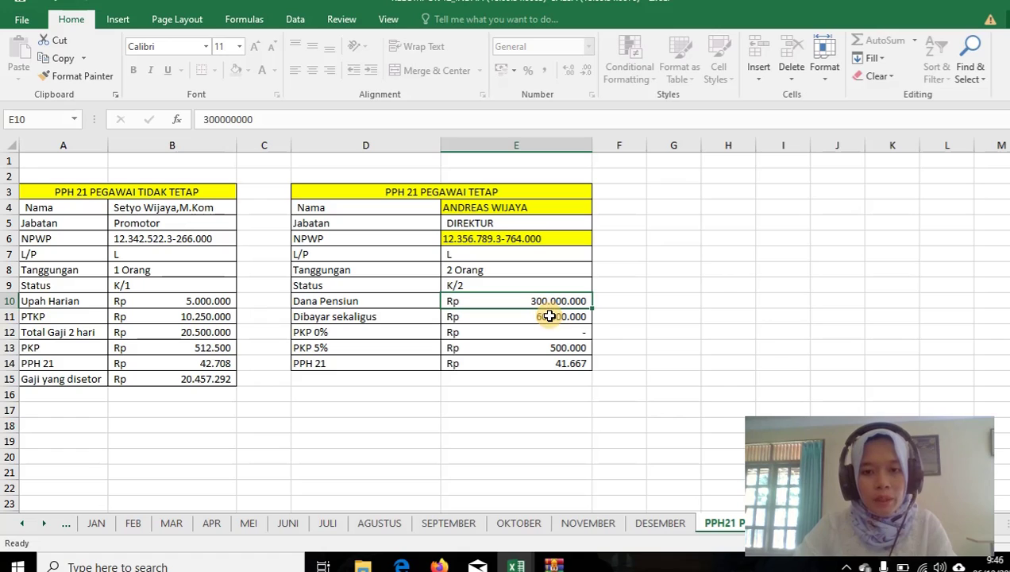
{"action": "left_click", "coordinate": [550, 317]}
{"action": "left_click", "coordinate": [550, 363]}
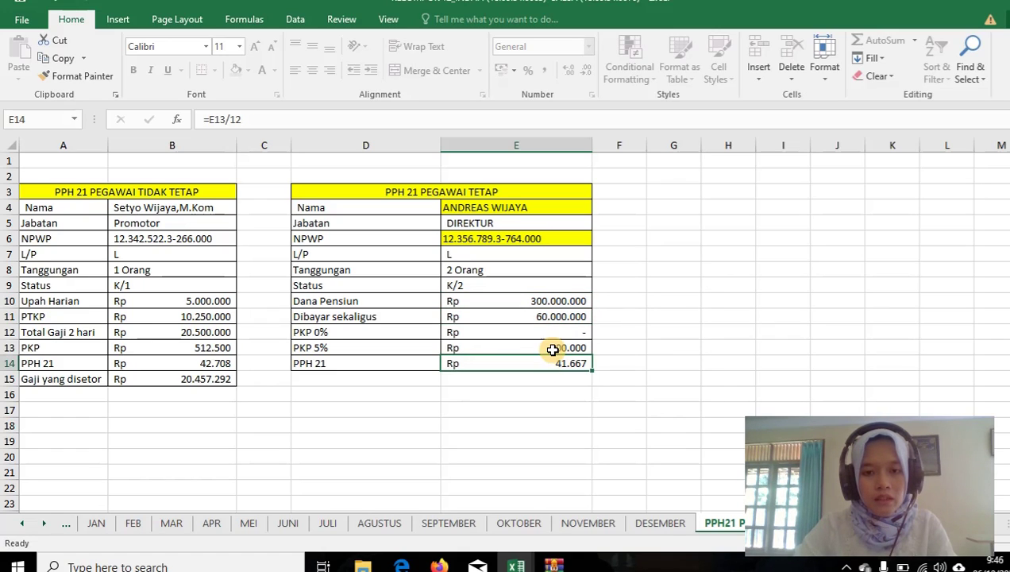
{"action": "left_click", "coordinate": [553, 348]}
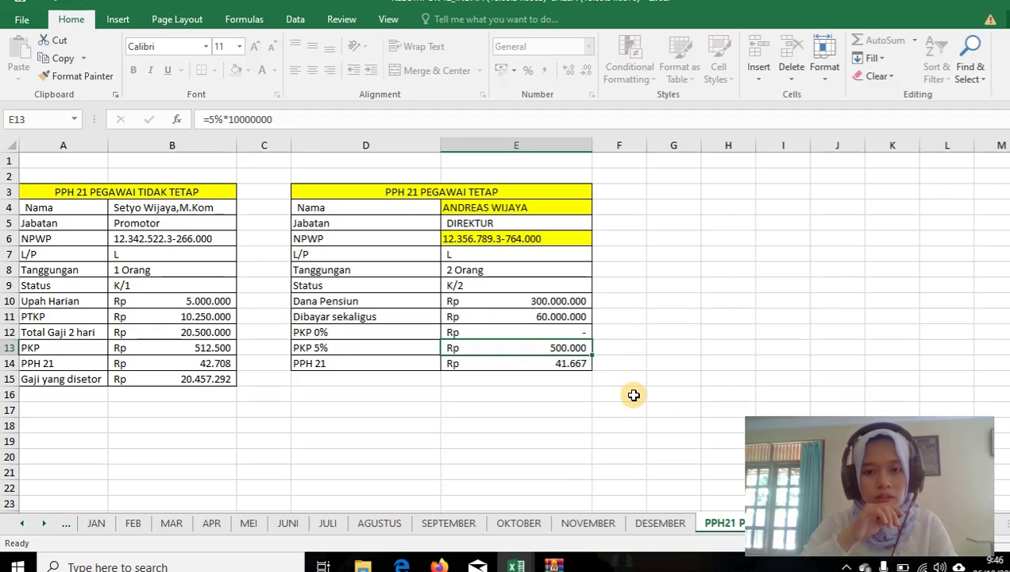
{"action": "double_click", "coordinate": [576, 348]}
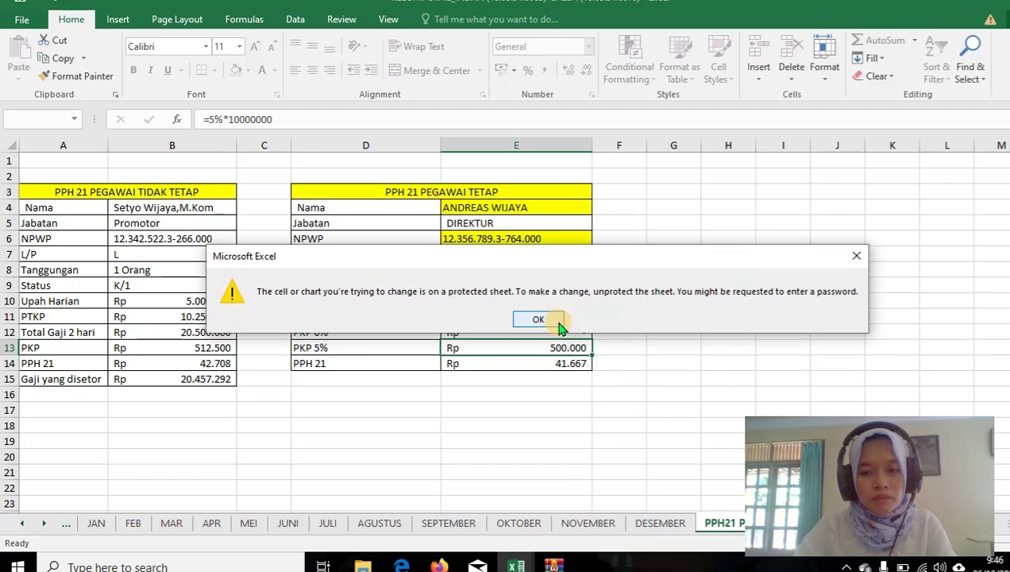
{"action": "left_click", "coordinate": [554, 320]}
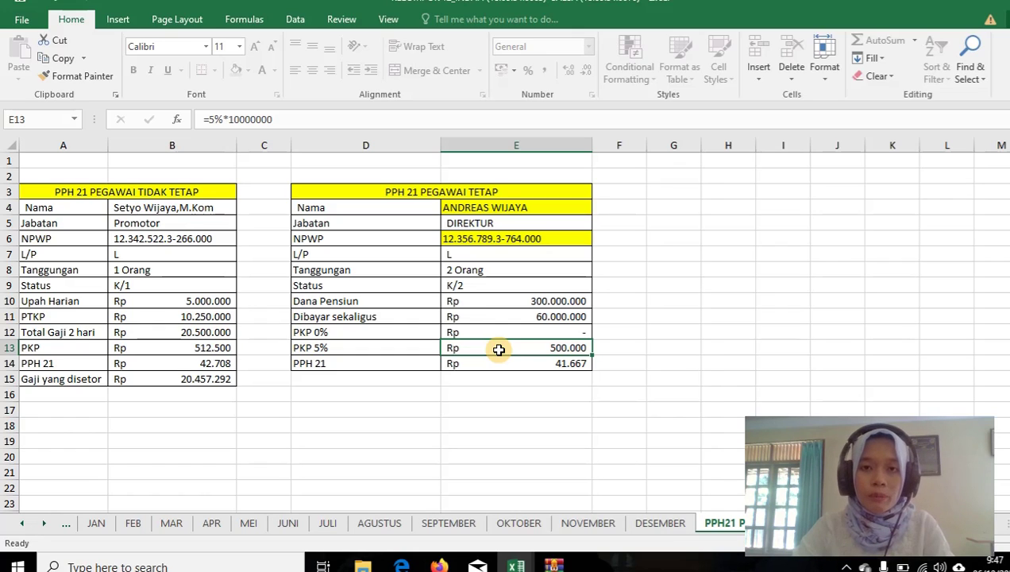
Compare the formulas for Dibayar sekaligus, PPH 21 and PKP 5%, and try to enter the PKP 5% formula.
{"action": "left_click", "coordinate": [530, 316]}
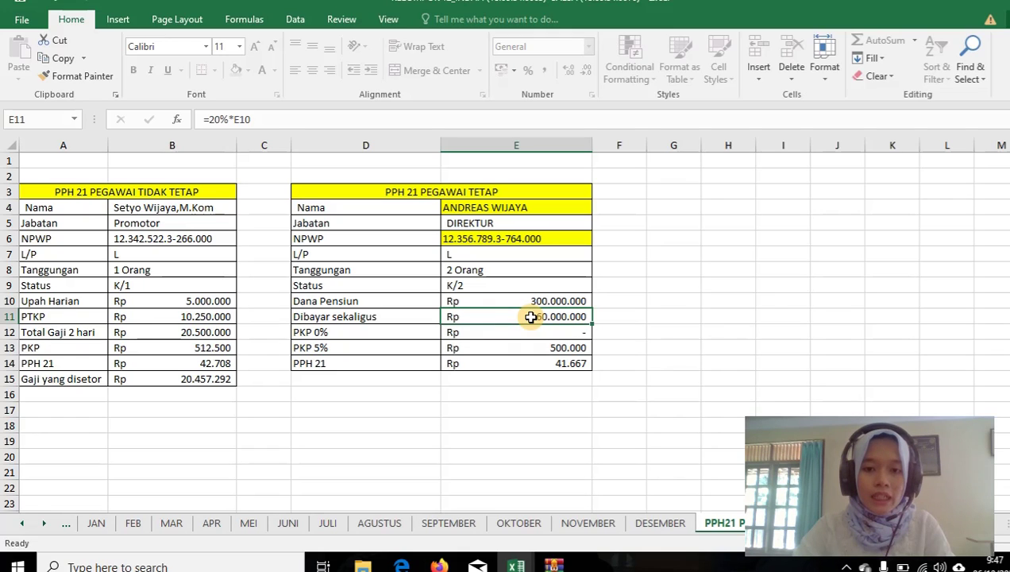
{"action": "left_click", "coordinate": [531, 363]}
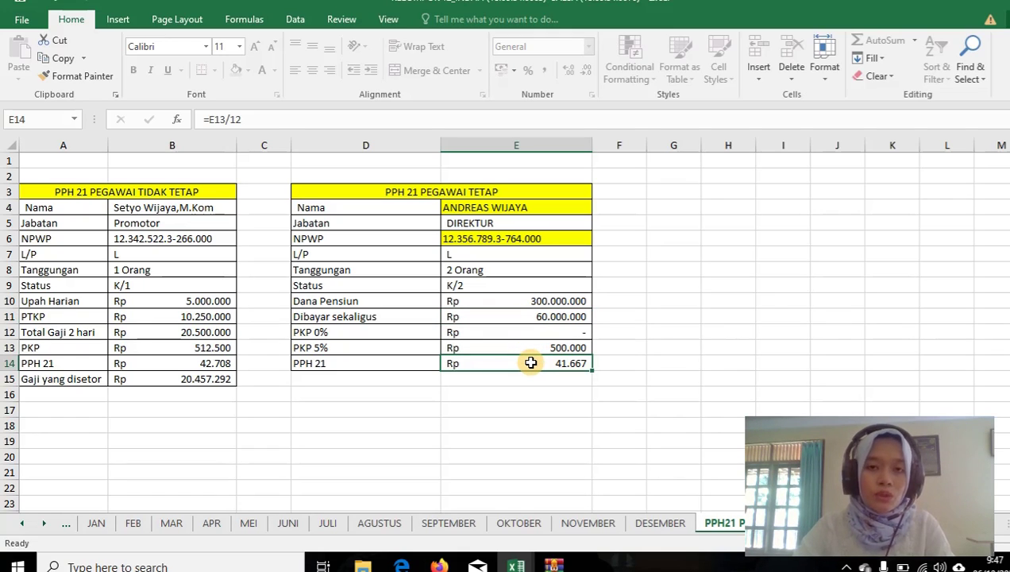
{"action": "left_click", "coordinate": [530, 349]}
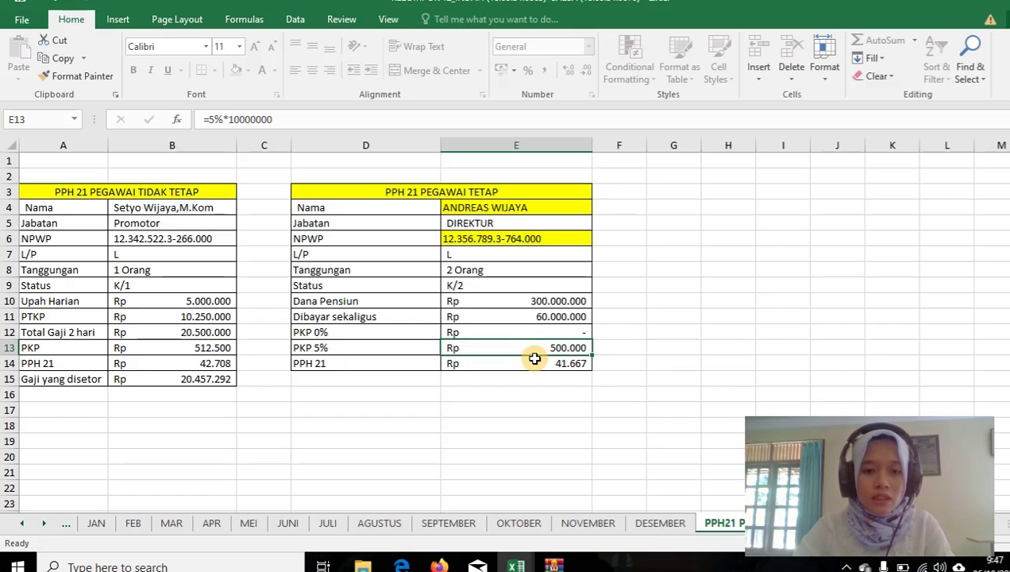
{"action": "left_click", "coordinate": [407, 347]}
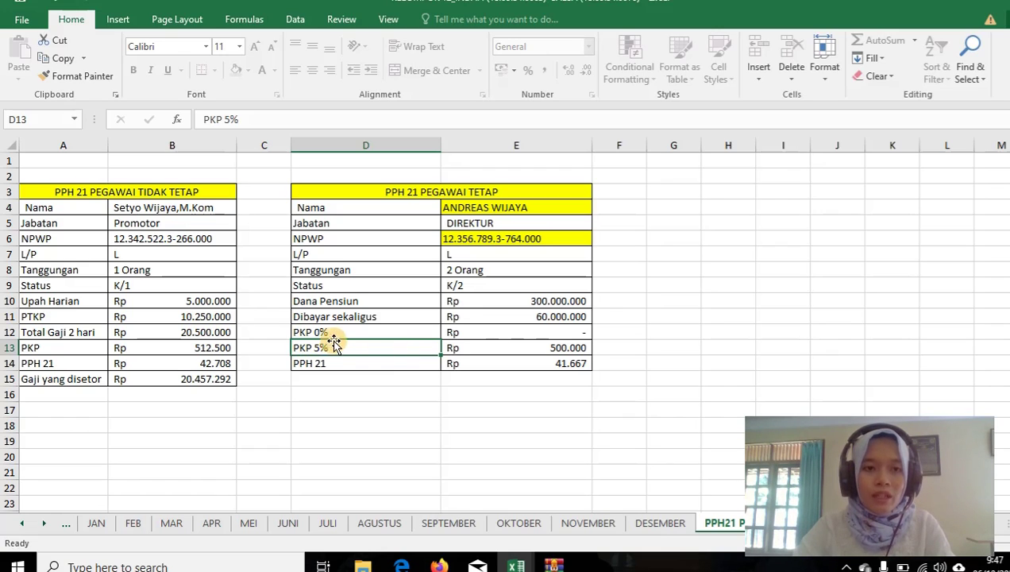
{"action": "left_click", "coordinate": [474, 345]}
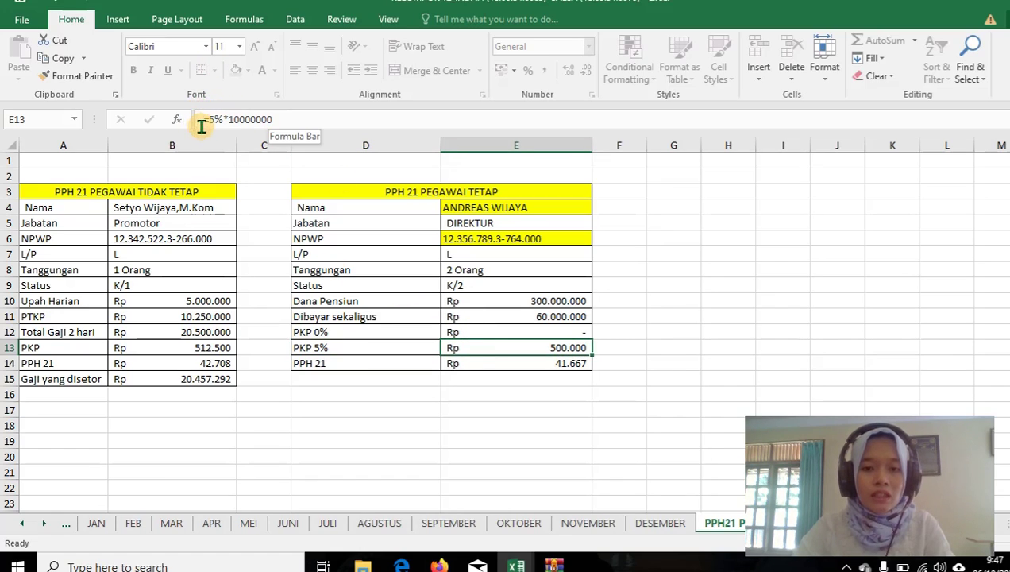
{"action": "left_click", "coordinate": [245, 119]}
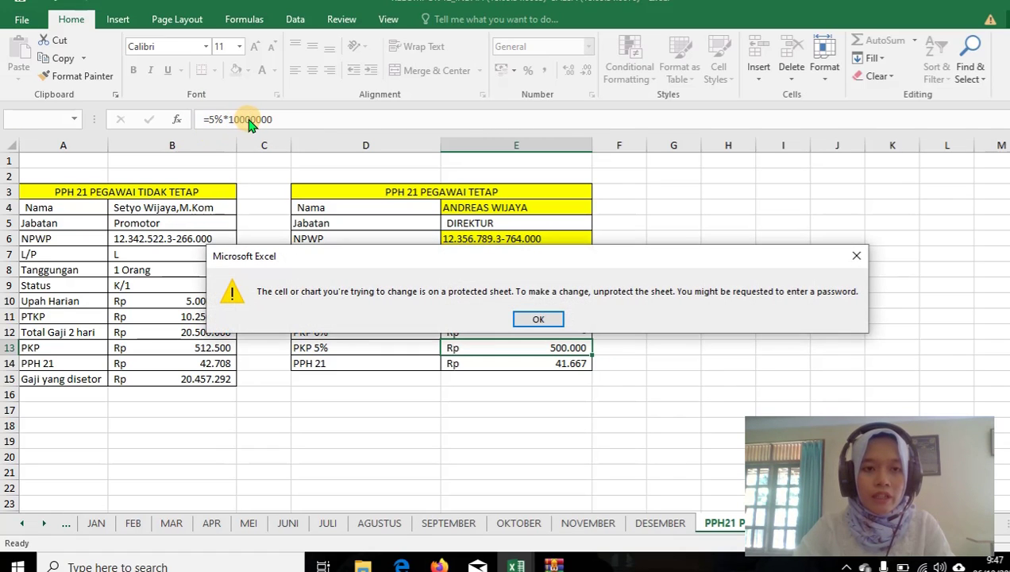
{"action": "left_click", "coordinate": [538, 320]}
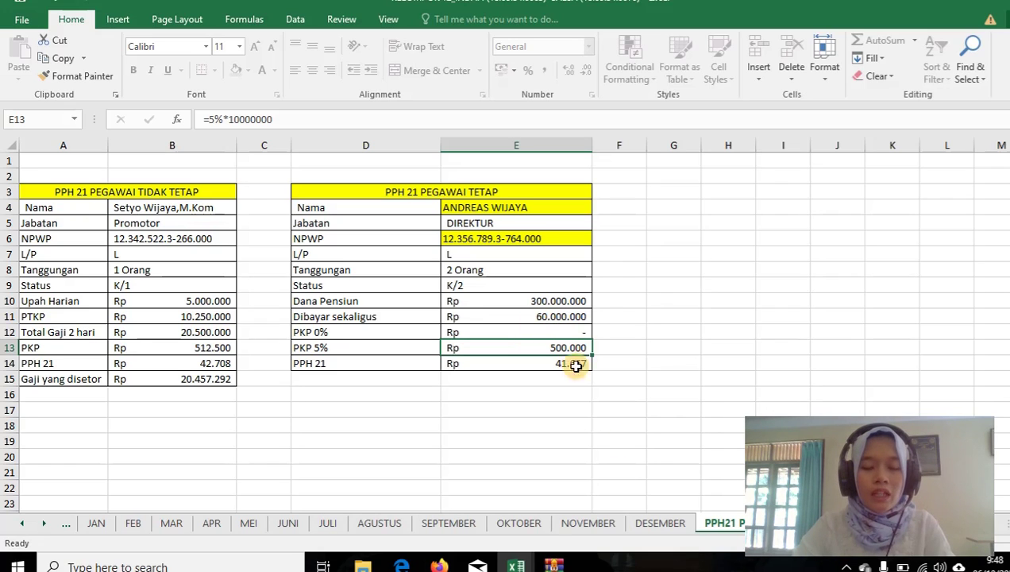
View the January SPT Masa form from its start and go through the SPT sheets that follow it.
{"action": "key", "text": "ctrl+Page_Down"}
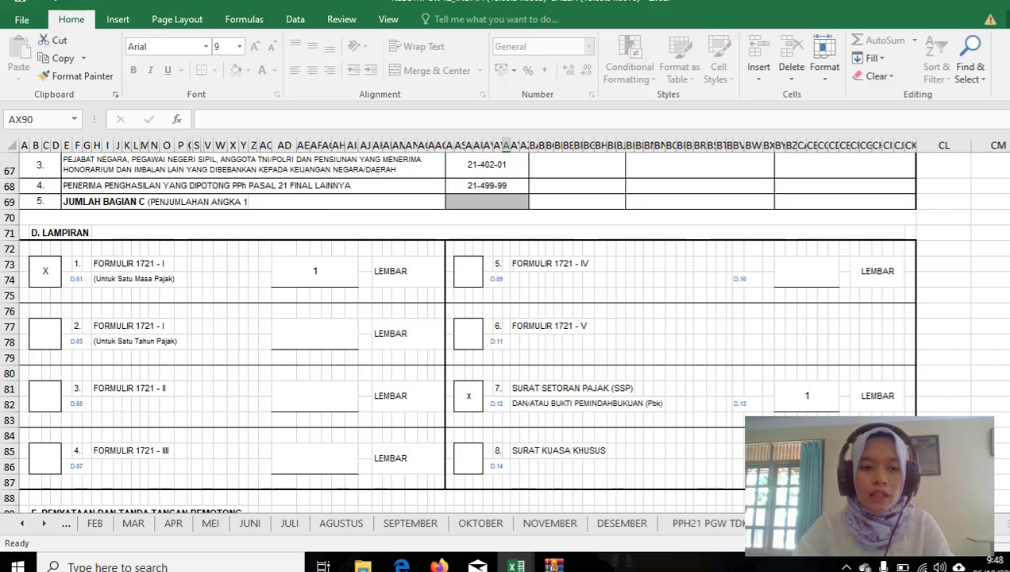
{"action": "key", "text": "ctrl+Home"}
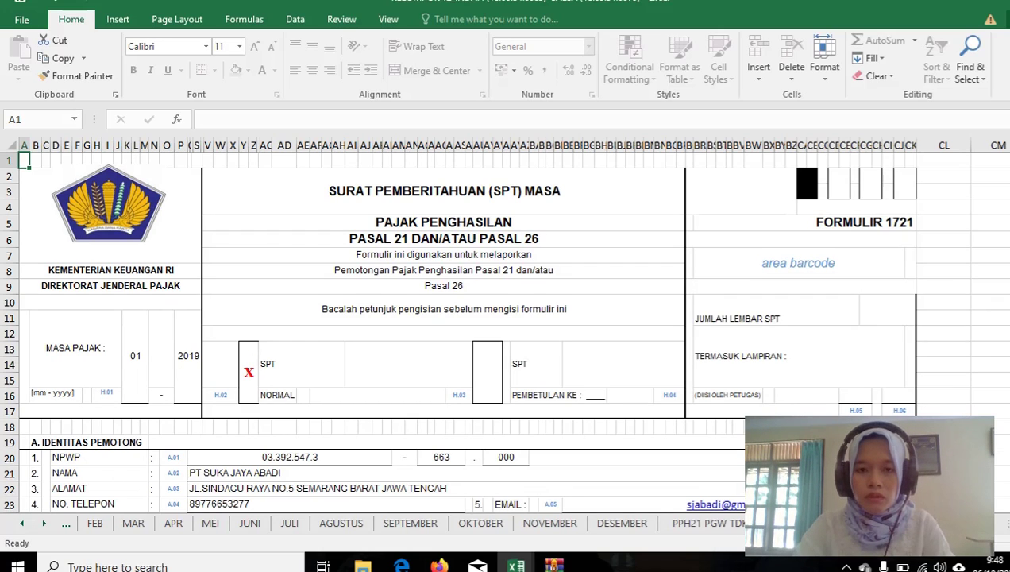
{"action": "key", "text": "ctrl+Page_Down"}
{"action": "key", "text": "ctrl+Page_Down"}
{"action": "key", "text": "ctrl+Page_Down"}
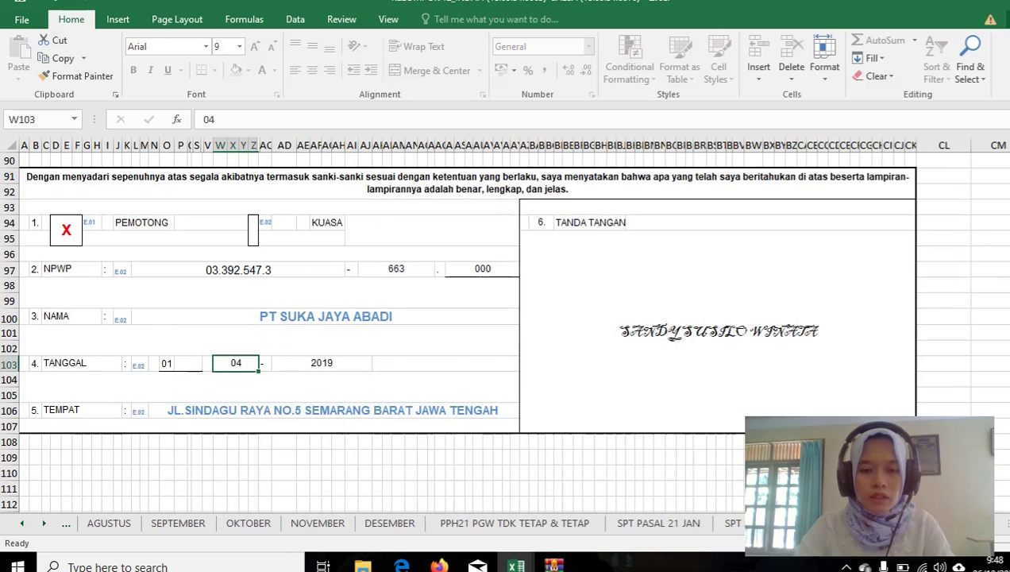
Go through the monthly SPT PASAL 21 sheets up to the December form.
{"action": "key", "text": "ctrl+Page_Down"}
{"action": "key", "text": "ctrl+Page_Down"}
{"action": "key", "text": "ctrl+Page_Down"}
{"action": "key", "text": "ctrl+Page_Down"}
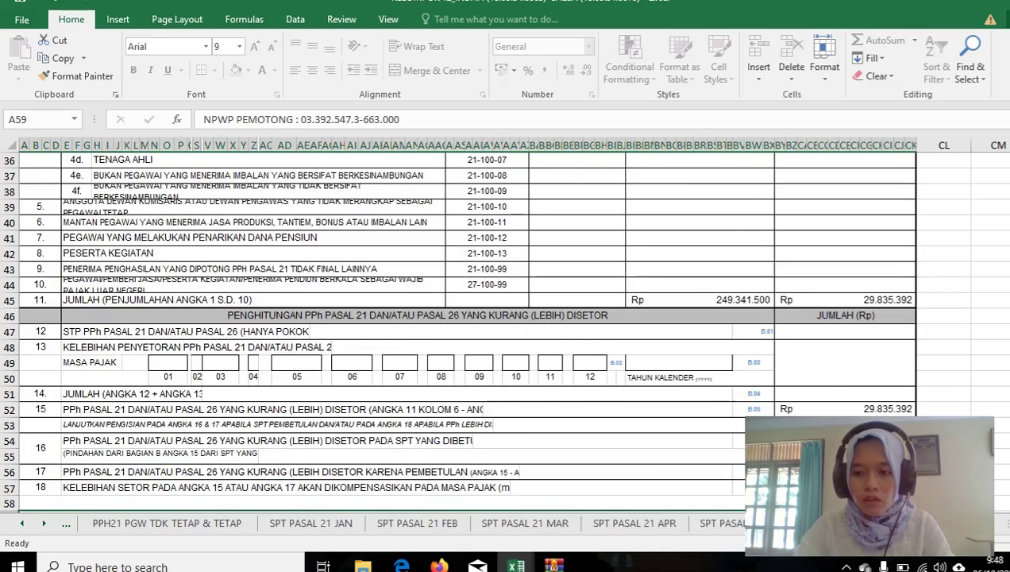
{"action": "key", "text": "ctrl+Page_Down"}
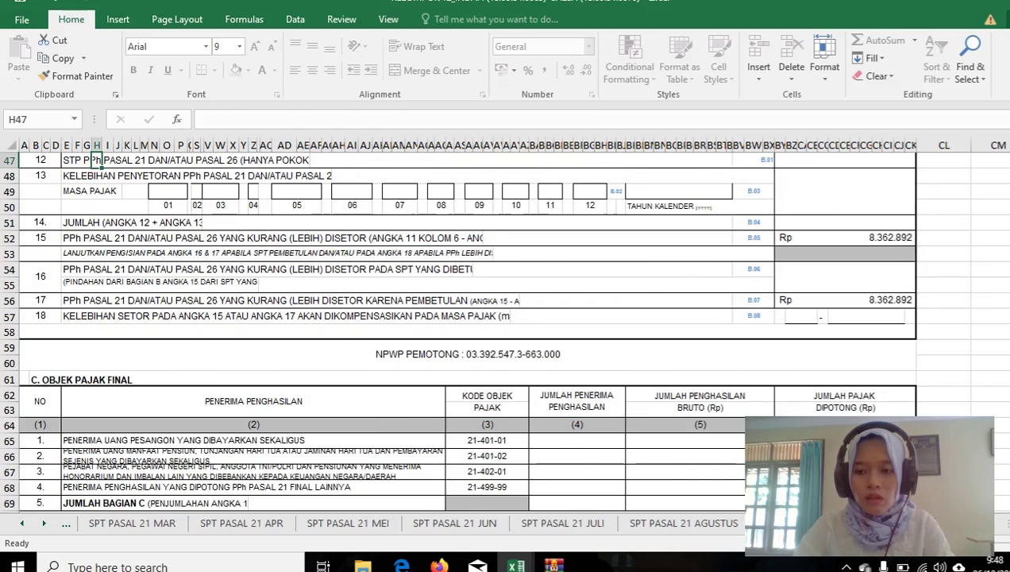
{"action": "key", "text": "ctrl+Page_Down"}
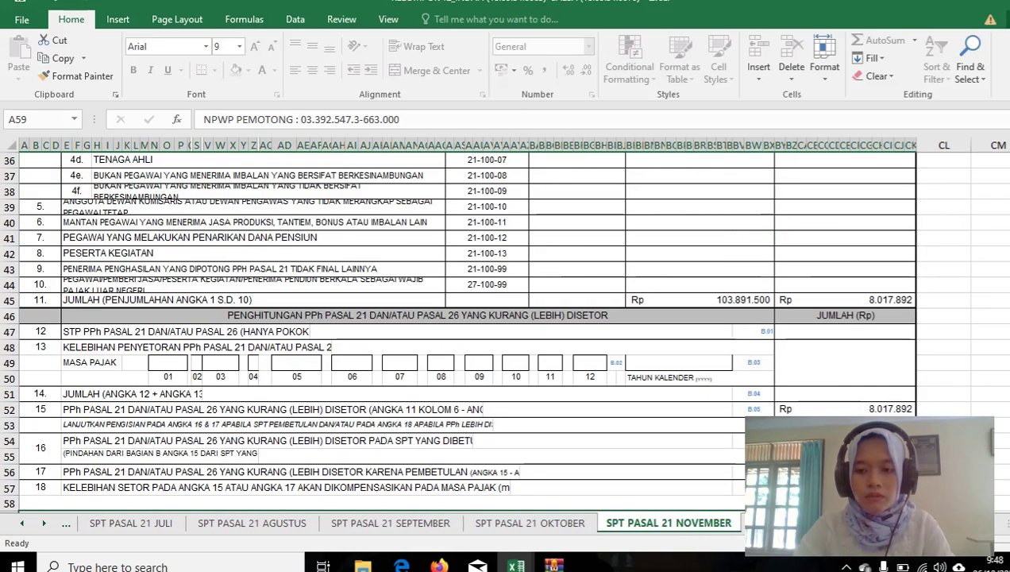
{"action": "key", "text": "ctrl+Page_Down"}
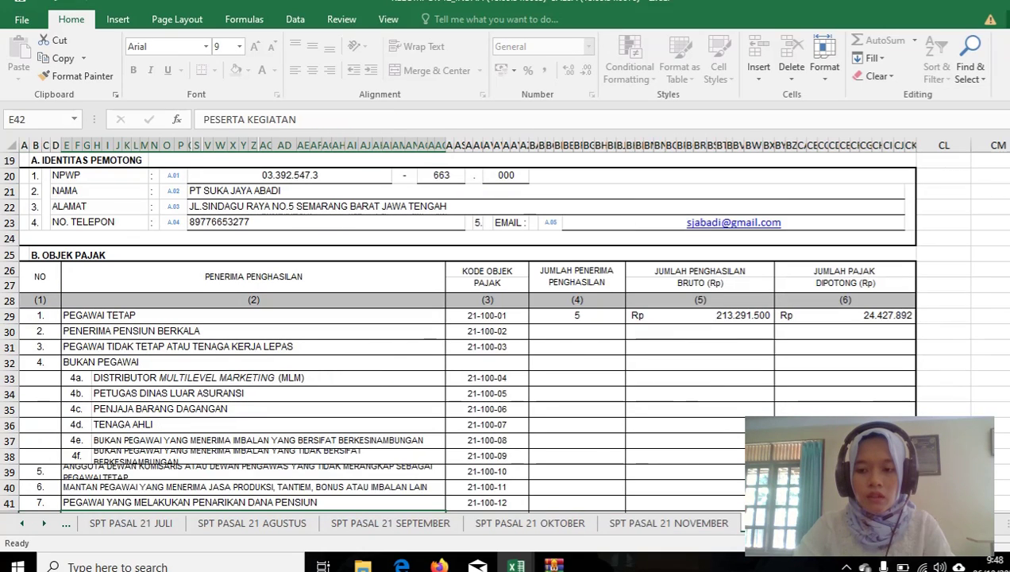
Review the December SPT Masa form from its heading through the tax objects and attachments to the signature section, and return to its start.
{"action": "key", "text": "ctrl+Home"}
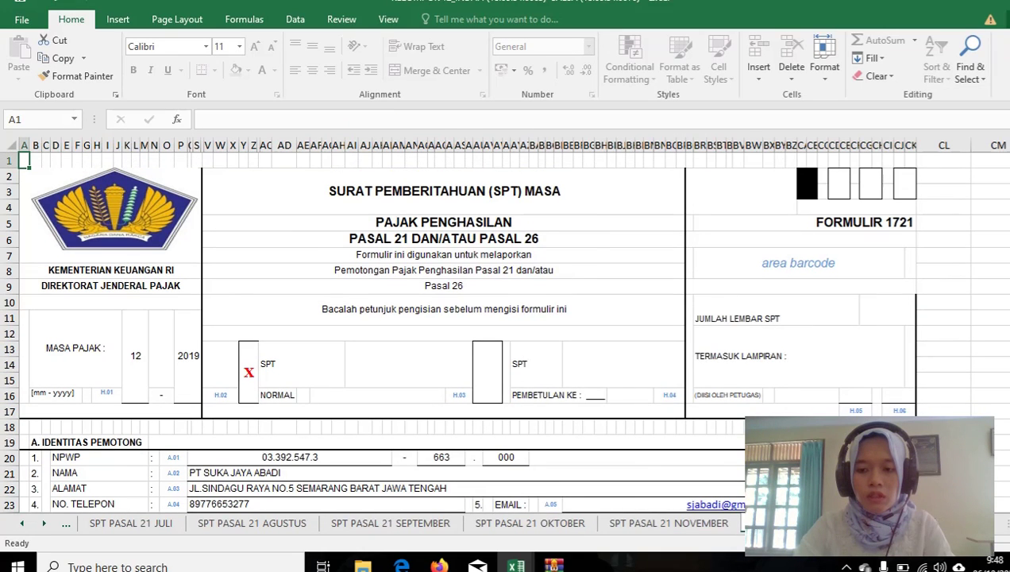
{"action": "key", "text": "Page_Down"}
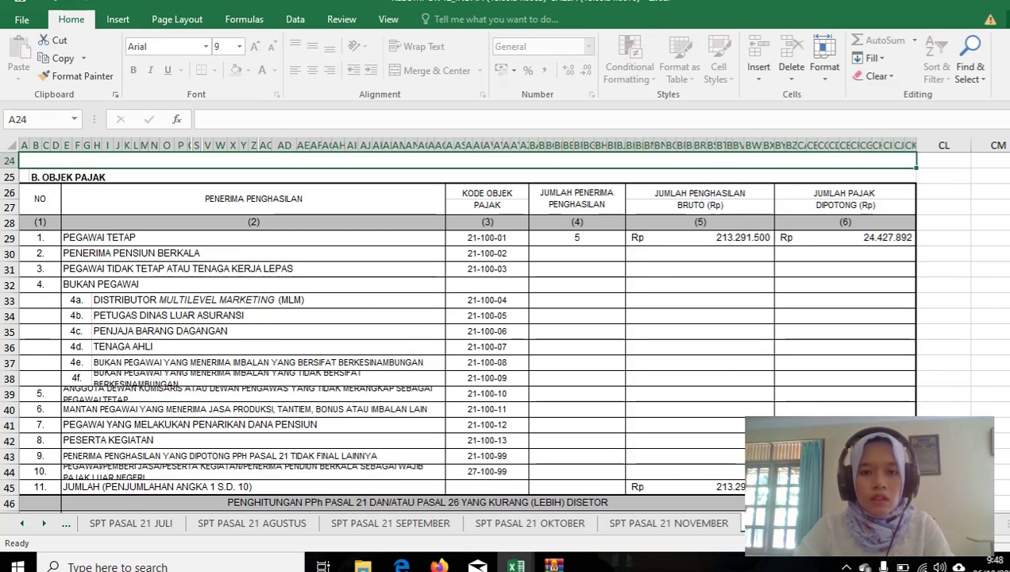
{"action": "key", "text": "Page_Down"}
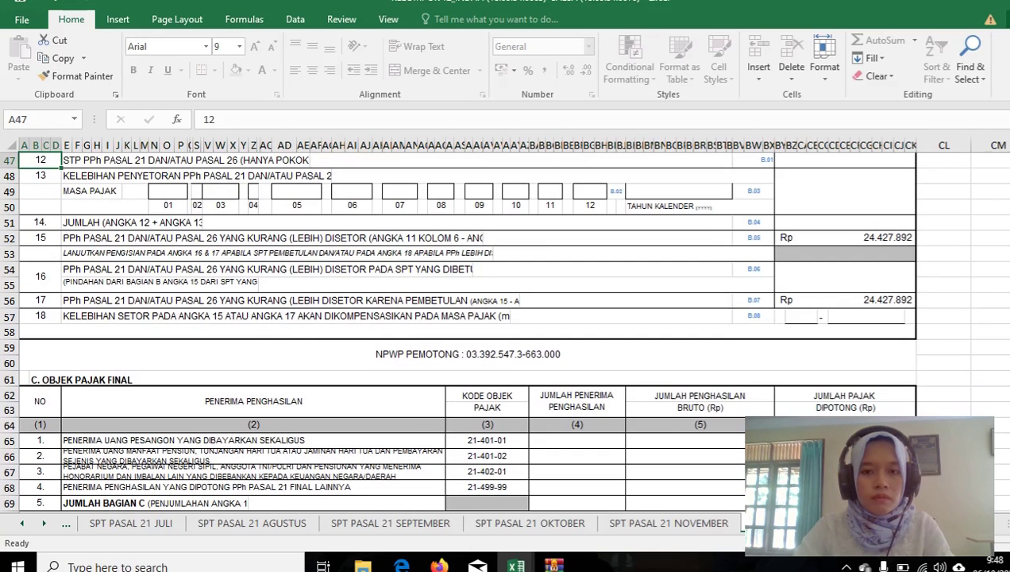
{"action": "key", "text": "Page_Down"}
{"action": "key", "text": "Page_Down"}
{"action": "key", "text": "Page_Down"}
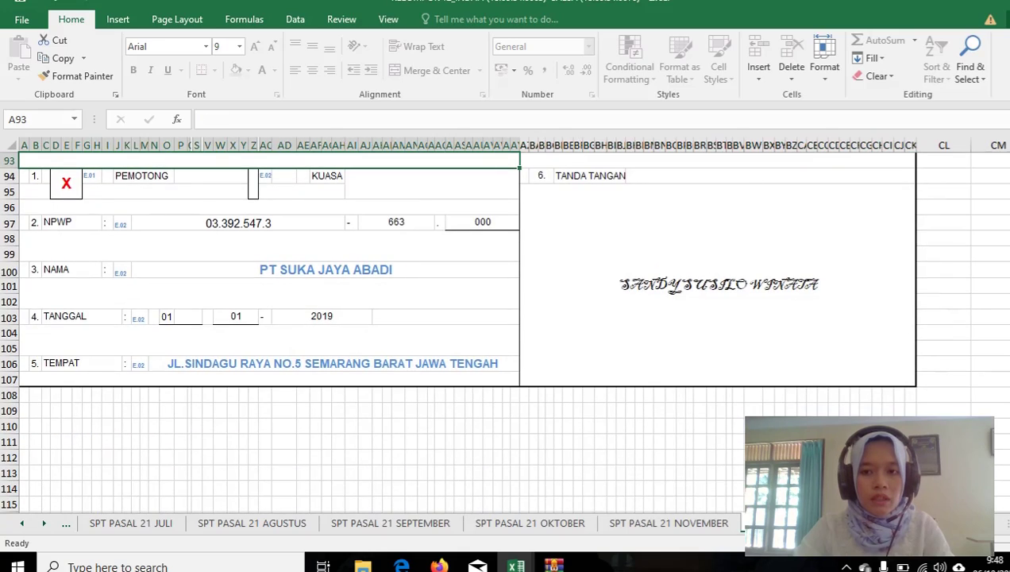
{"action": "key", "text": "Page_Up"}
{"action": "key", "text": "Page_Up"}
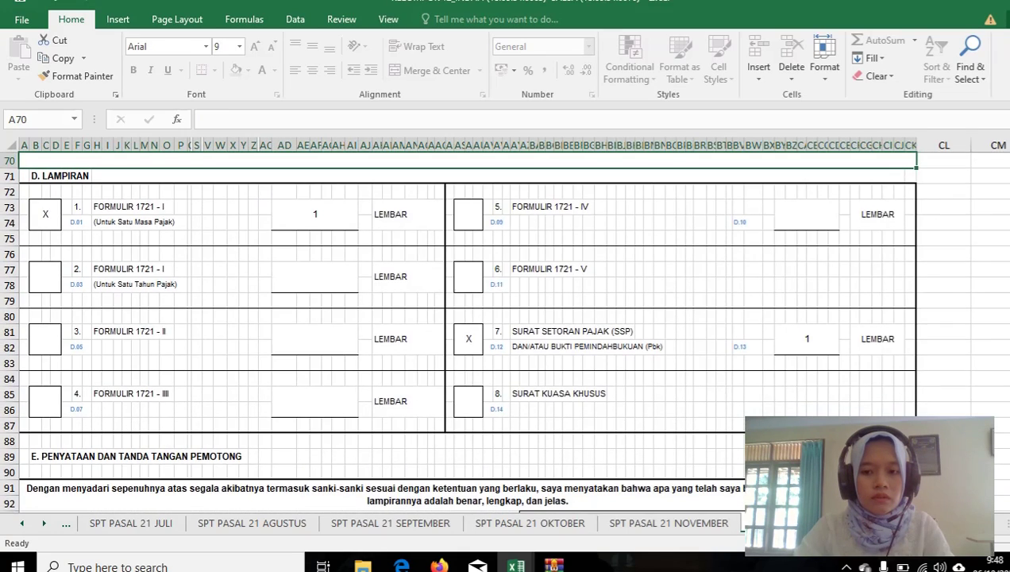
{"action": "key", "text": "ctrl+Home"}
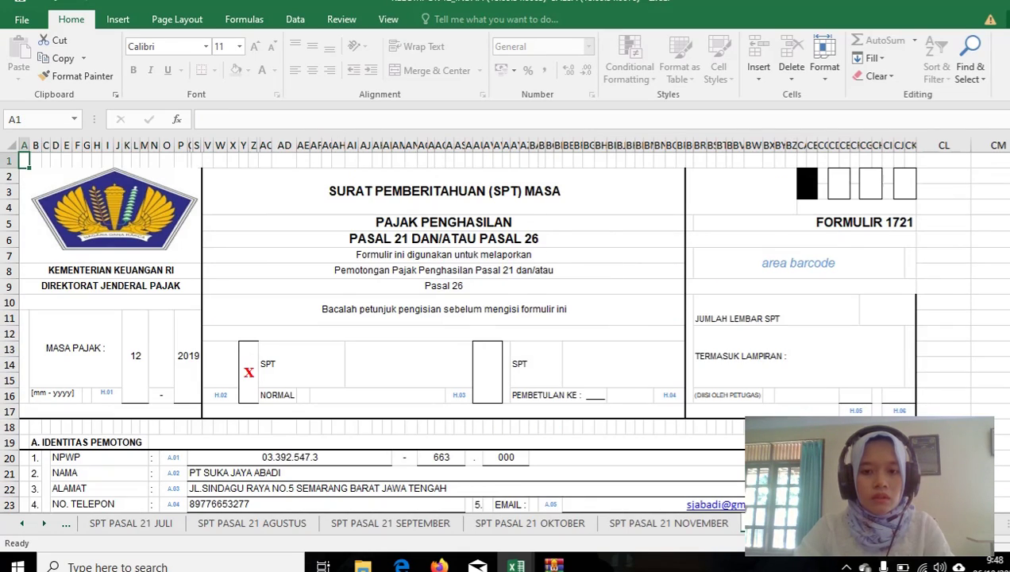
View the first DAFTAR POTONG sheets and try switching between SPT PASAL 21 DESEMBER and the January withholding list.
{"action": "key", "text": "ctrl+Page_Down"}
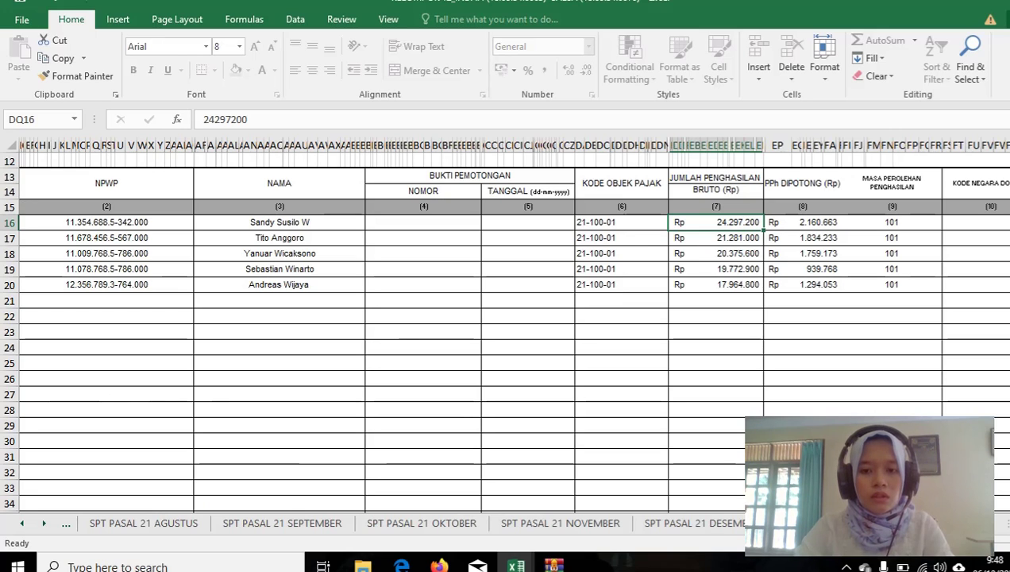
{"action": "key", "text": "ctrl+Page_Down"}
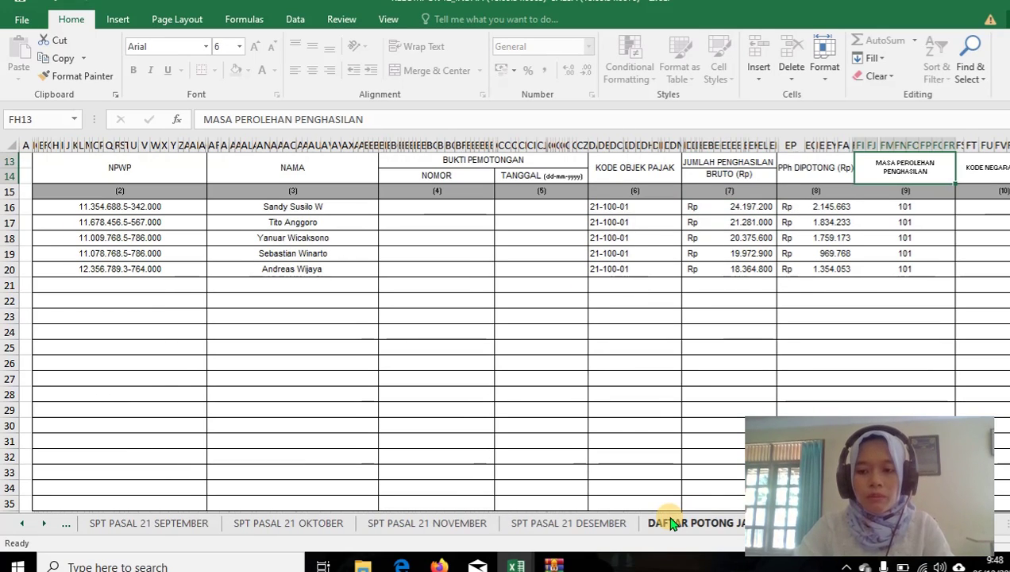
{"action": "left_click", "coordinate": [589, 518]}
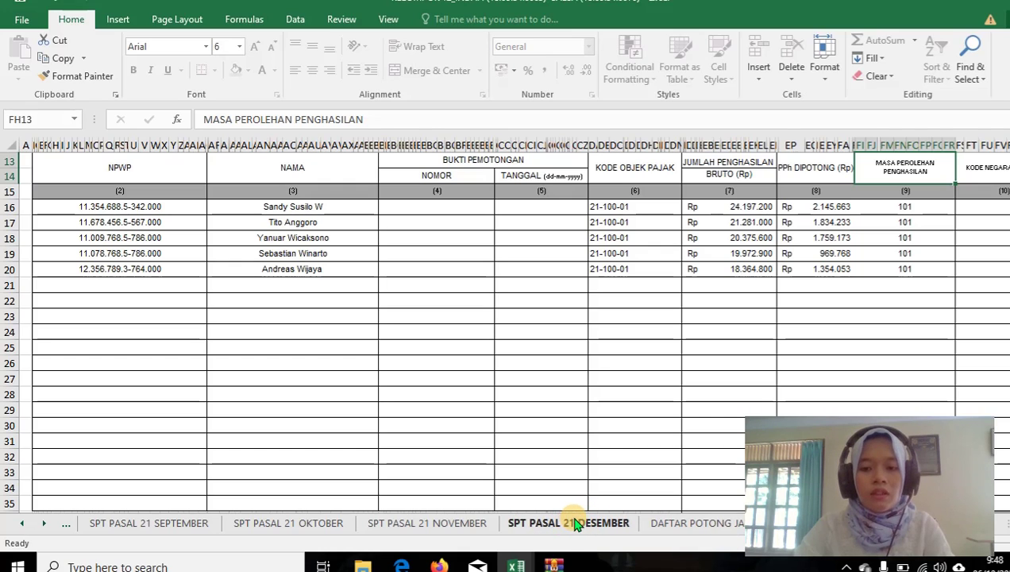
{"action": "left_click", "coordinate": [672, 524]}
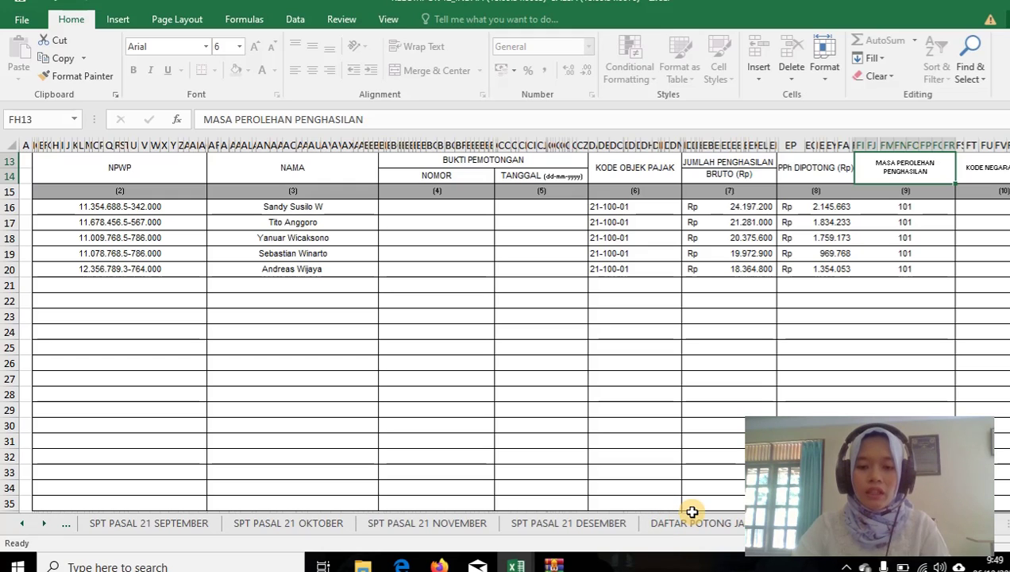
{"action": "left_click", "coordinate": [627, 526]}
{"action": "left_click", "coordinate": [726, 530]}
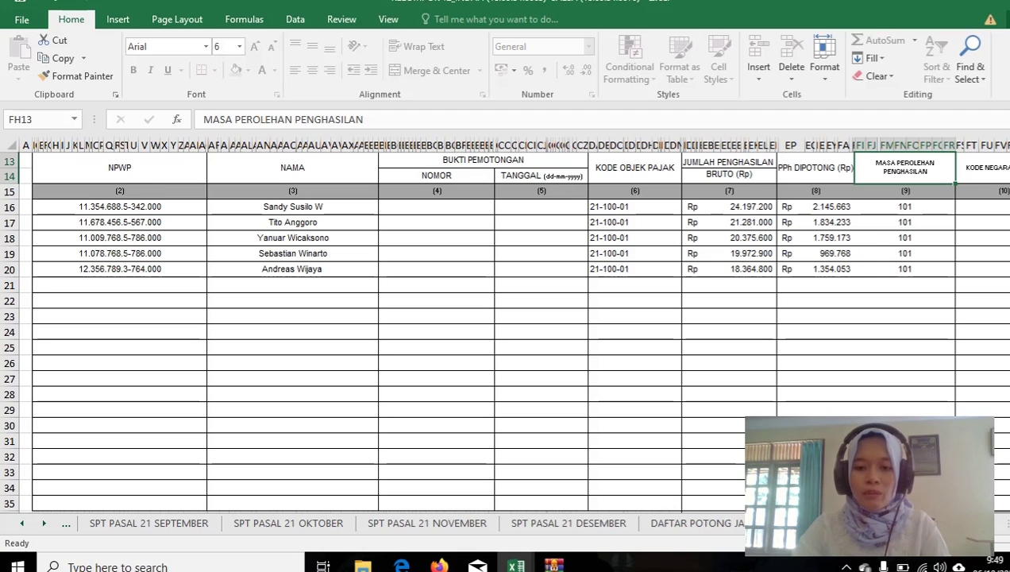
Go through the monthly DAFTAR POTONG sheets up to the December withholding list.
{"action": "key", "text": "ctrl+Page_Down"}
{"action": "key", "text": "ctrl+Page_Down"}
{"action": "key", "text": "ctrl+Page_Down"}
{"action": "key", "text": "ctrl+Page_Down"}
{"action": "key", "text": "ctrl+Page_Down"}
{"action": "key", "text": "ctrl+Page_Down"}
{"action": "key", "text": "ctrl+Page_Down"}
{"action": "key", "text": "ctrl+Page_Down"}
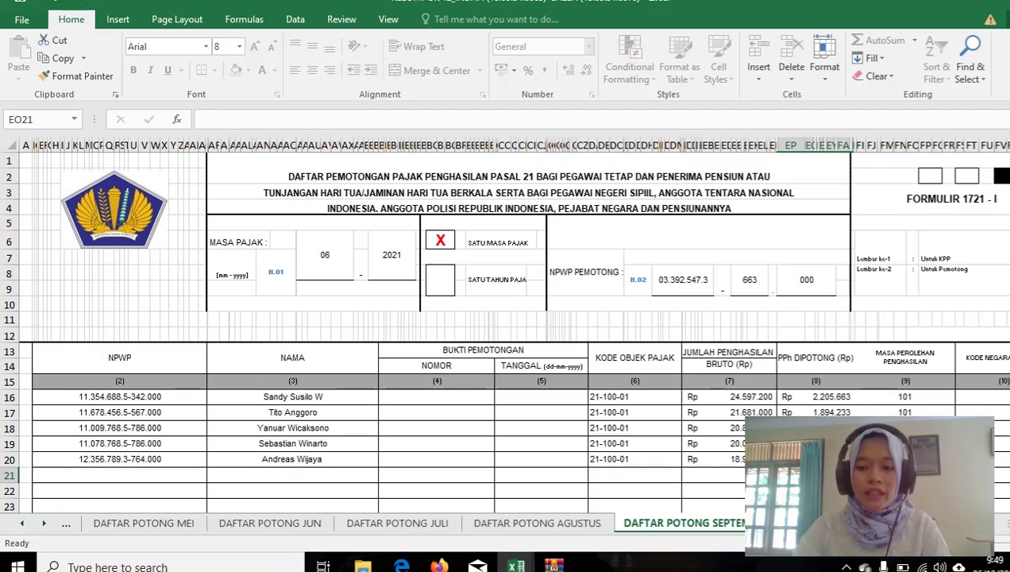
{"action": "key", "text": "ctrl+Page_Down"}
{"action": "key", "text": "ctrl+Page_Down"}
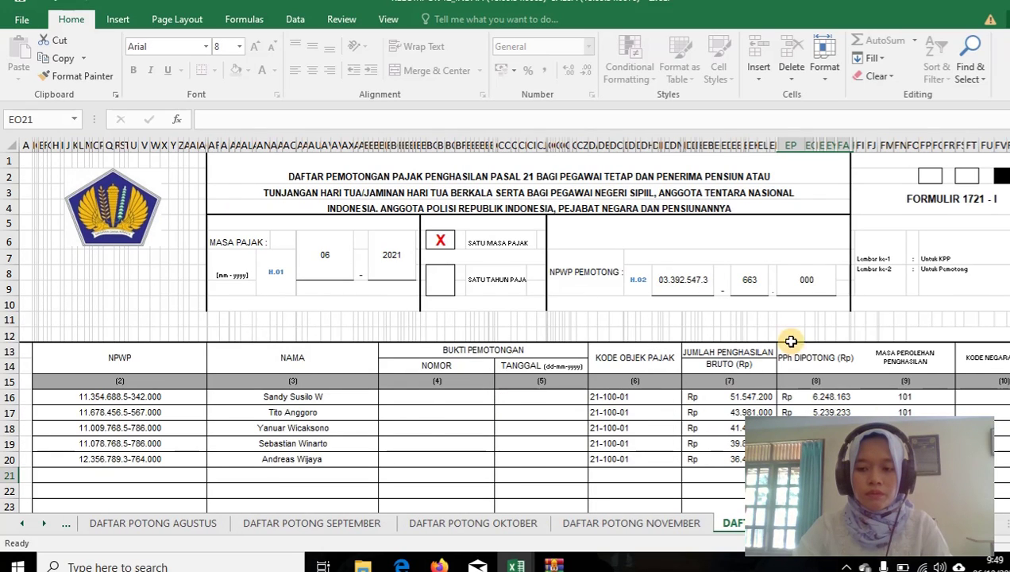
Inspect the gross income amounts under Jumlah Penghasilan Bruto for the five employees in the December withholding list.
{"action": "left_click", "coordinate": [841, 397]}
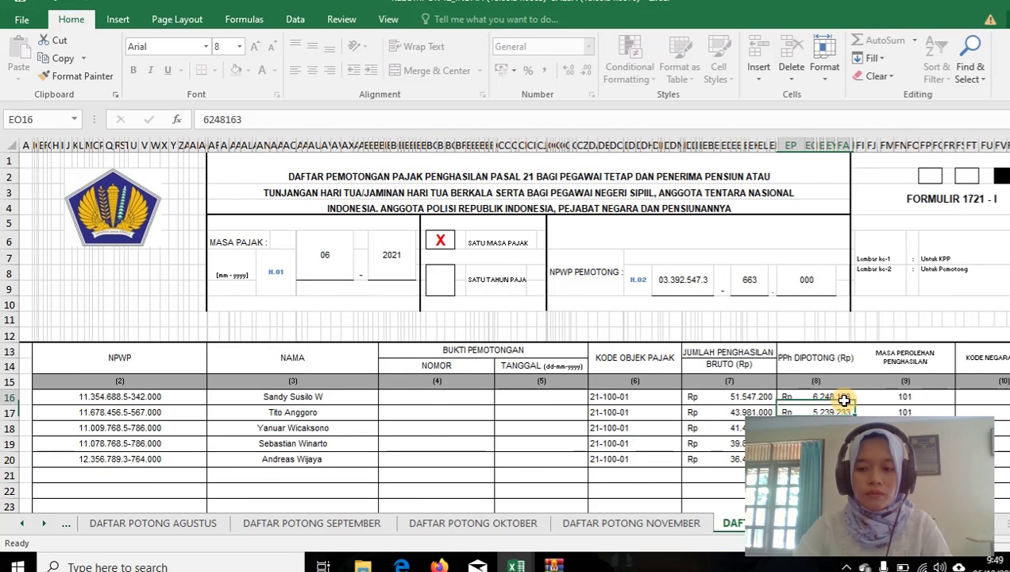
{"action": "left_click", "coordinate": [759, 396]}
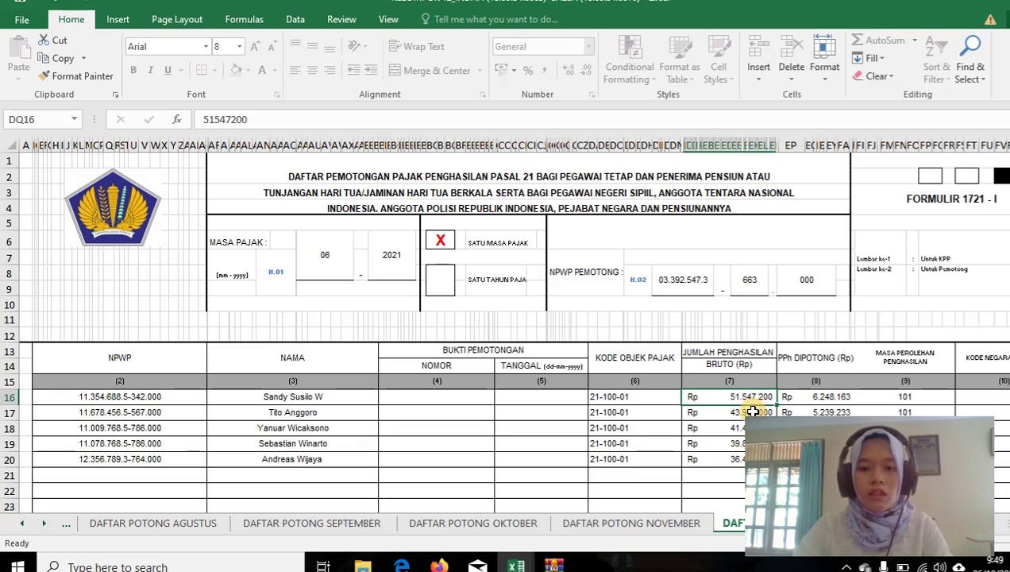
{"action": "left_click", "coordinate": [751, 412]}
{"action": "left_click", "coordinate": [742, 427]}
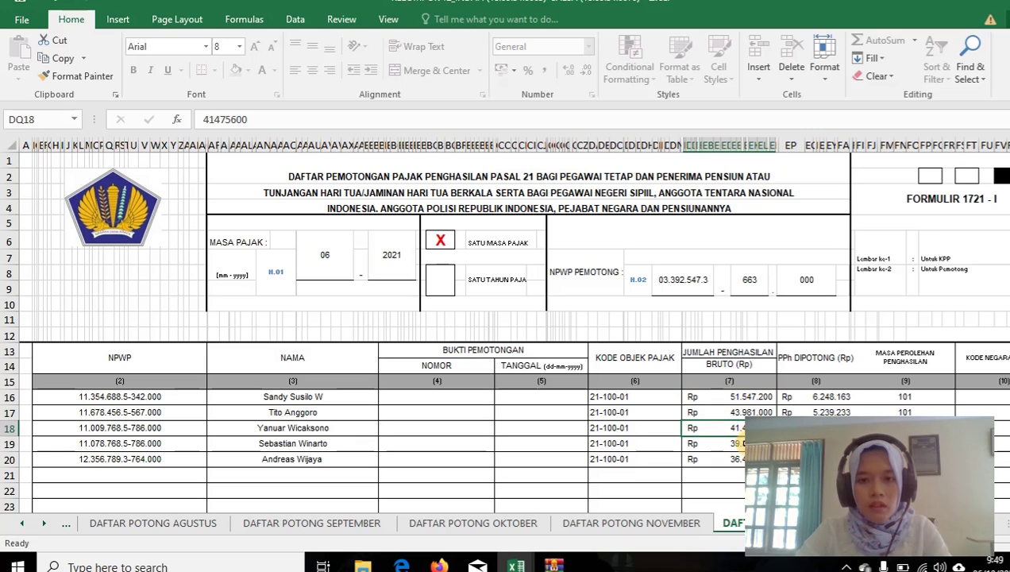
{"action": "left_click", "coordinate": [740, 443]}
{"action": "left_click", "coordinate": [740, 460]}
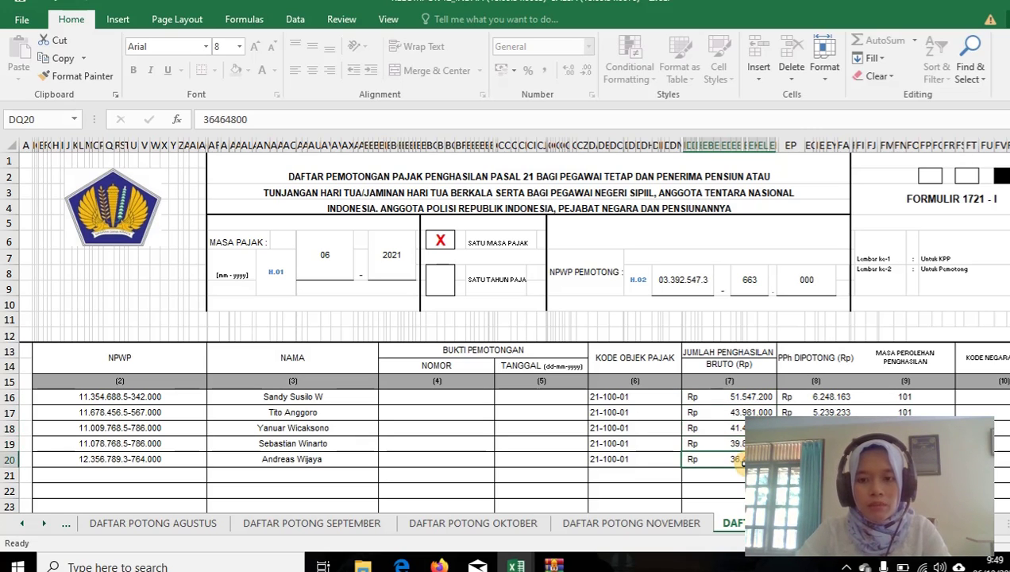
{"action": "left_click", "coordinate": [756, 397]}
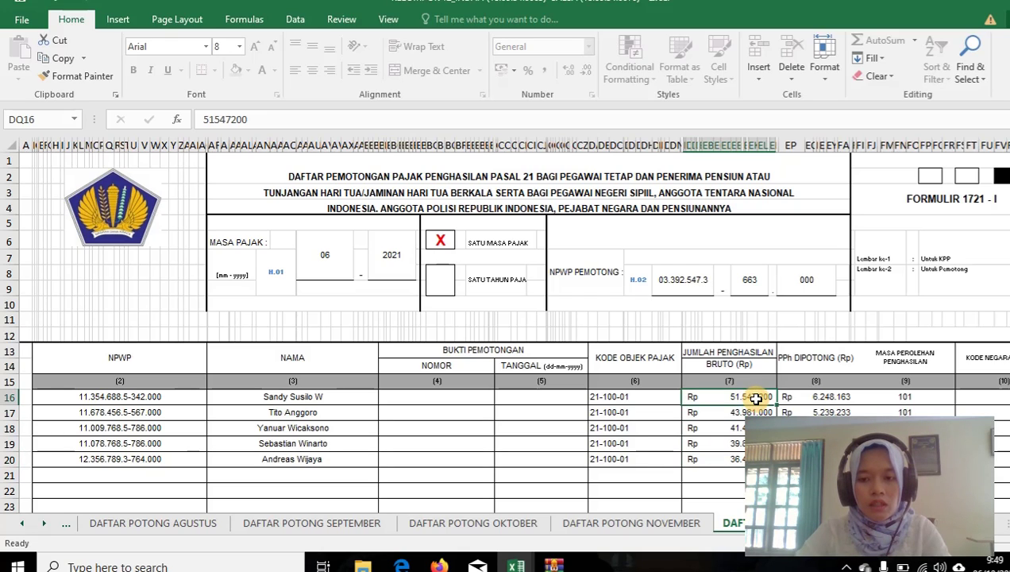
{"action": "left_click", "coordinate": [744, 412]}
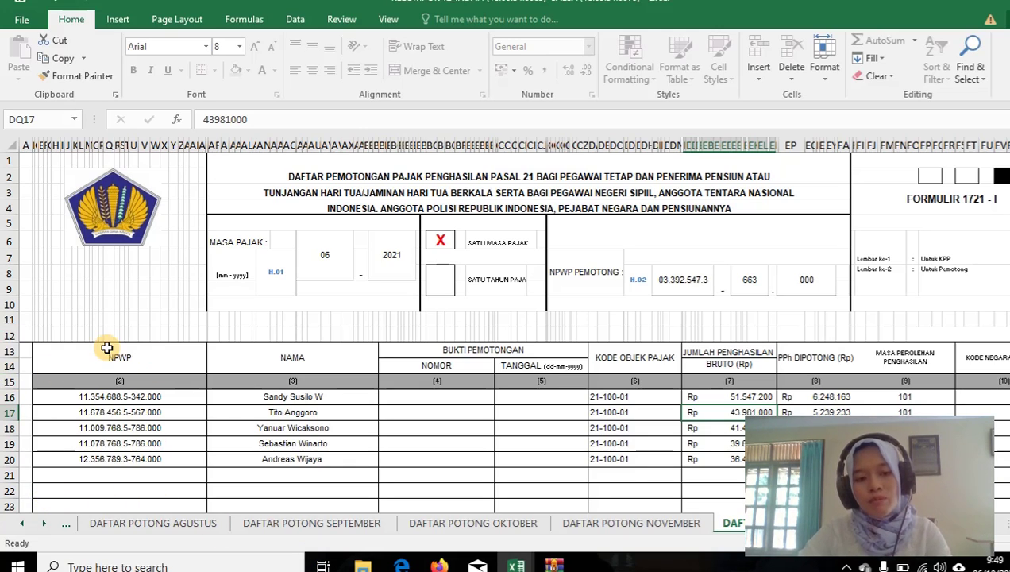
{"action": "left_click", "coordinate": [756, 397]}
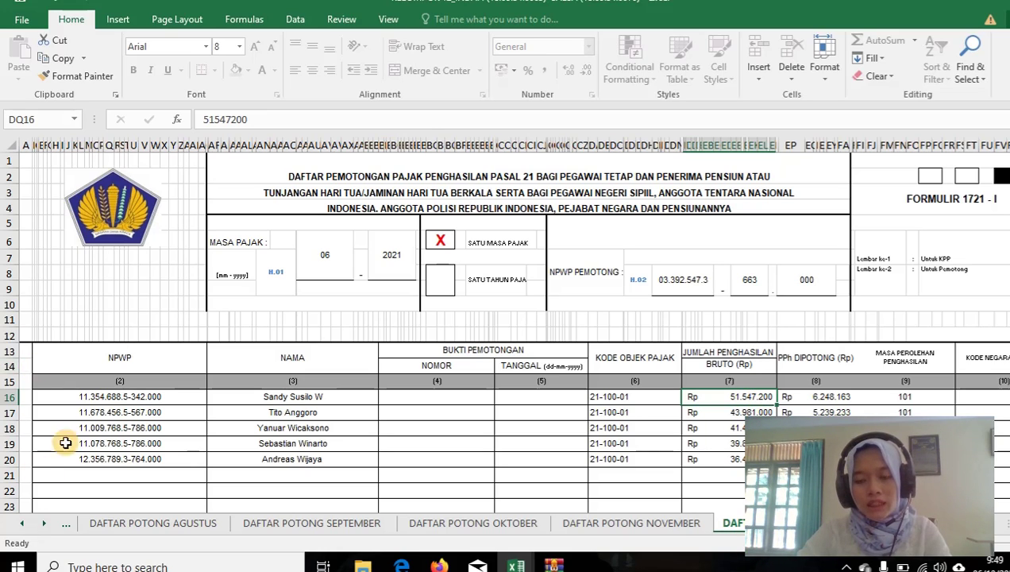
Check the PPh Dipotong amounts of the five employees in the December withholding list.
{"action": "left_click", "coordinate": [826, 401]}
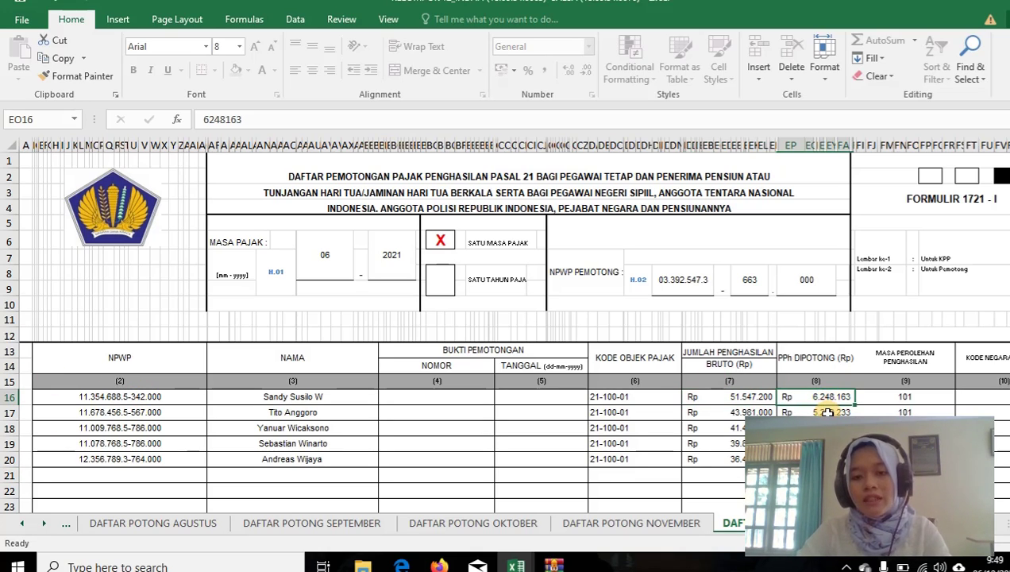
{"action": "left_click", "coordinate": [827, 413]}
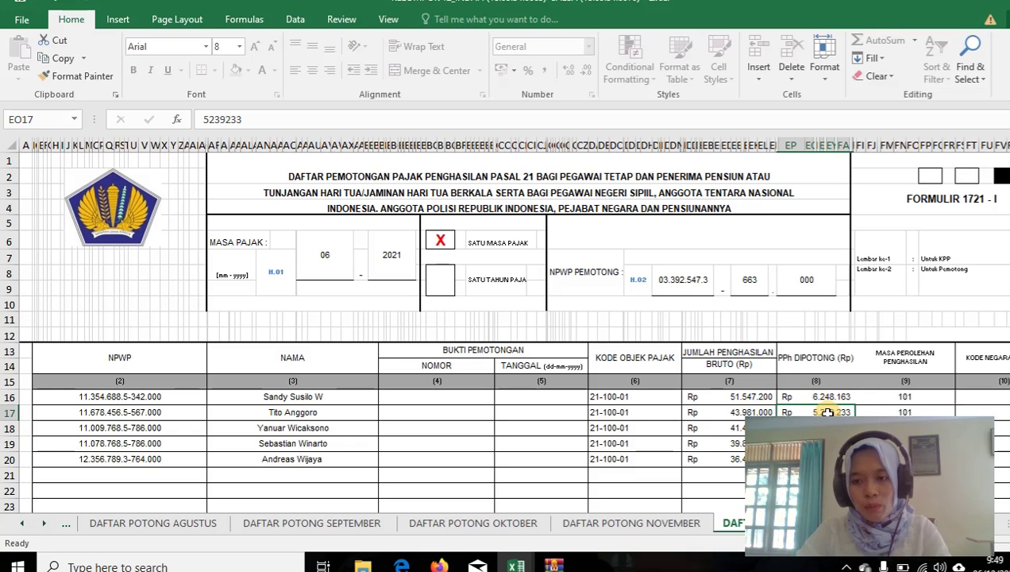
{"action": "key", "text": "Down"}
{"action": "key", "text": "Down"}
{"action": "key", "text": "Up"}
{"action": "key", "text": "Up"}
{"action": "key", "text": "Up"}
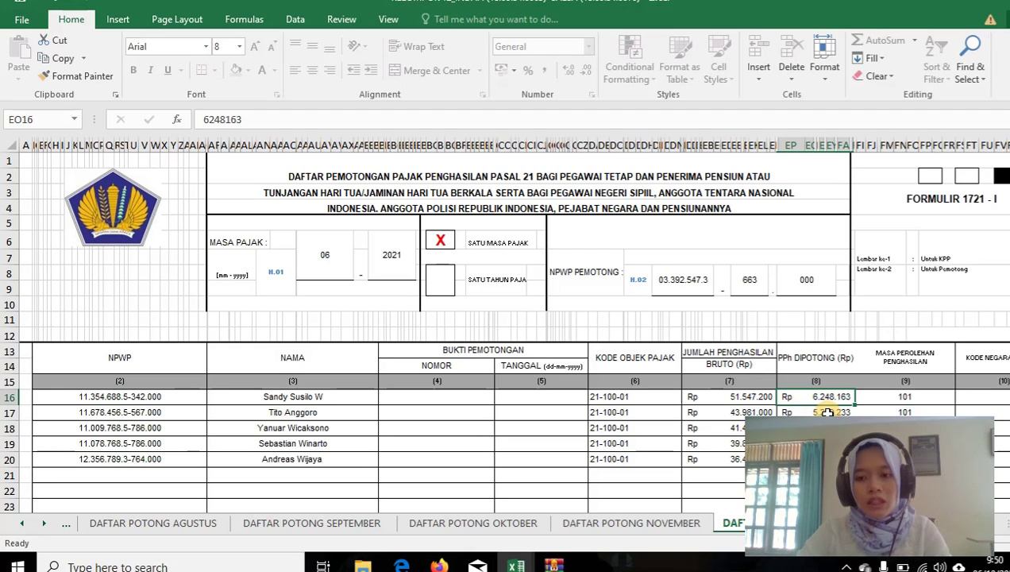
{"action": "key", "text": "Down"}
{"action": "key", "text": "Down"}
{"action": "key", "text": "Down"}
{"action": "key", "text": "Down"}
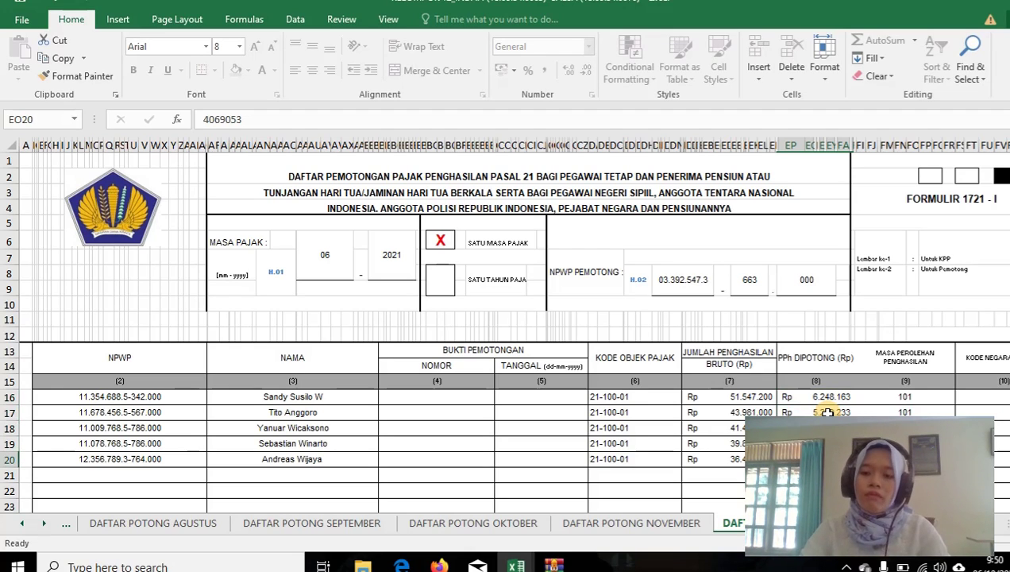
Inspect the Masa Perolehan Penghasilan column and compare it with the Masa Pajak month and year in the December list's heading.
{"action": "left_click", "coordinate": [910, 394]}
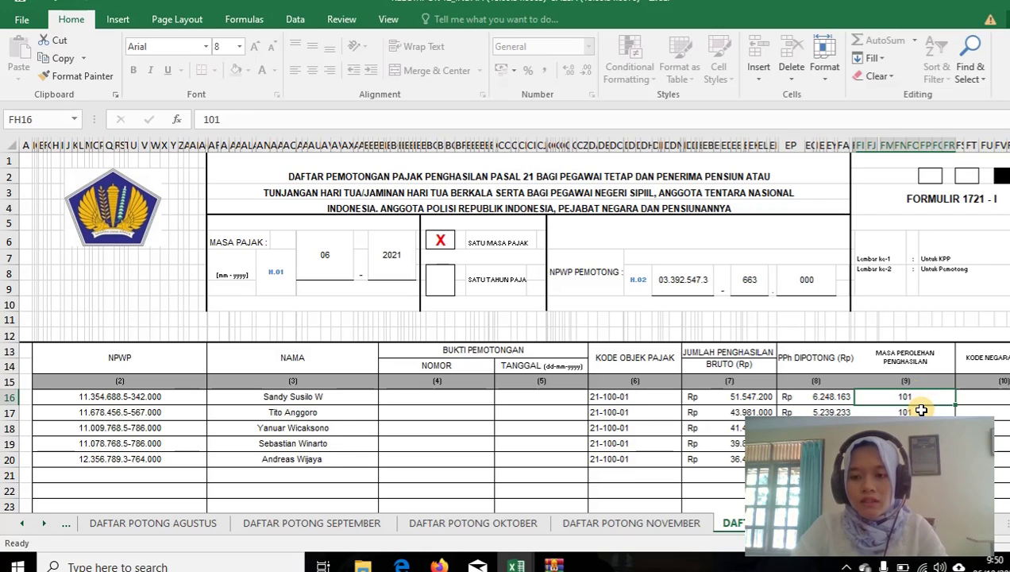
{"action": "key", "text": "Down"}
{"action": "key", "text": "Up"}
{"action": "key", "text": "Up"}
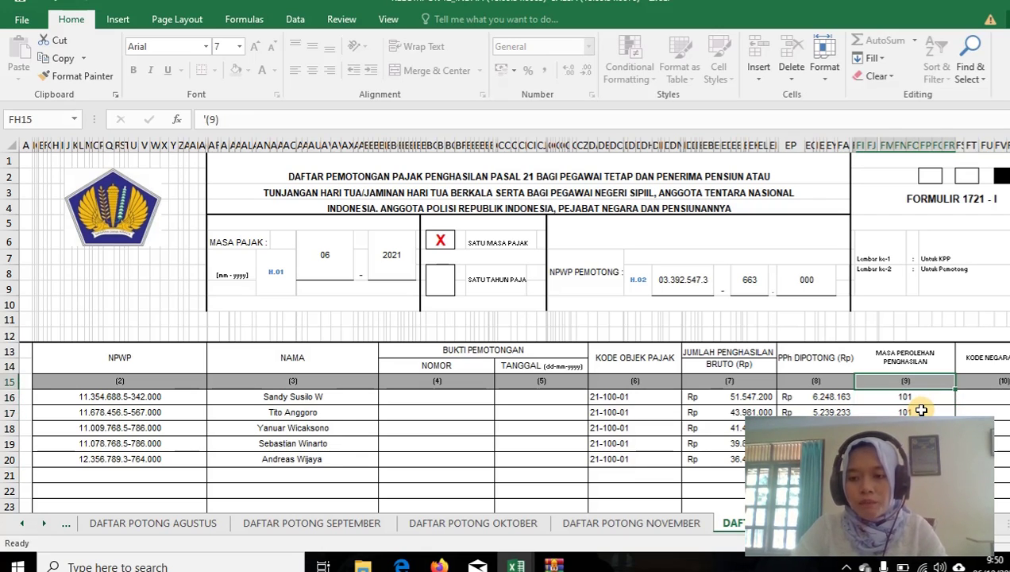
{"action": "key", "text": "Up"}
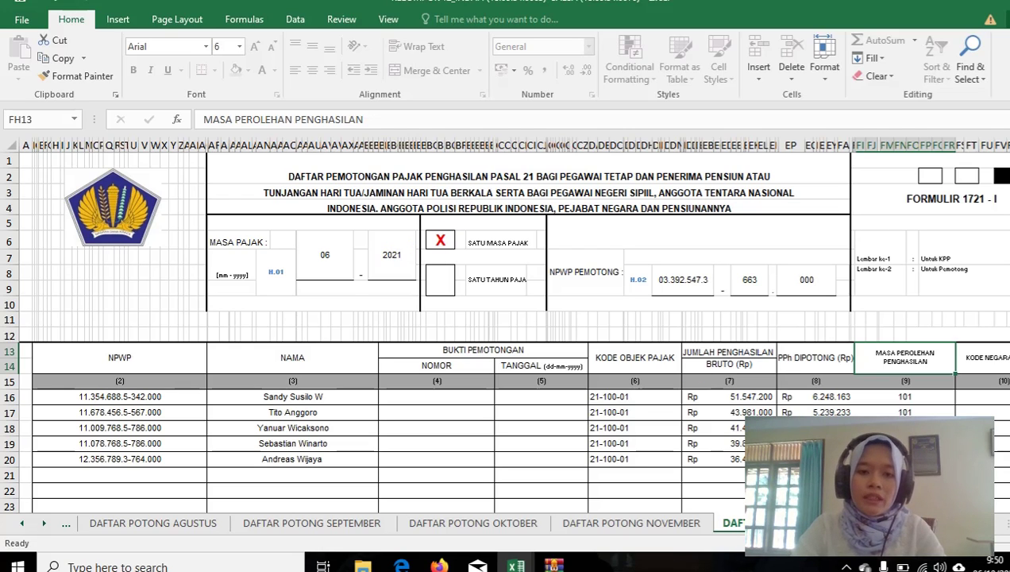
{"action": "left_click", "coordinate": [333, 258]}
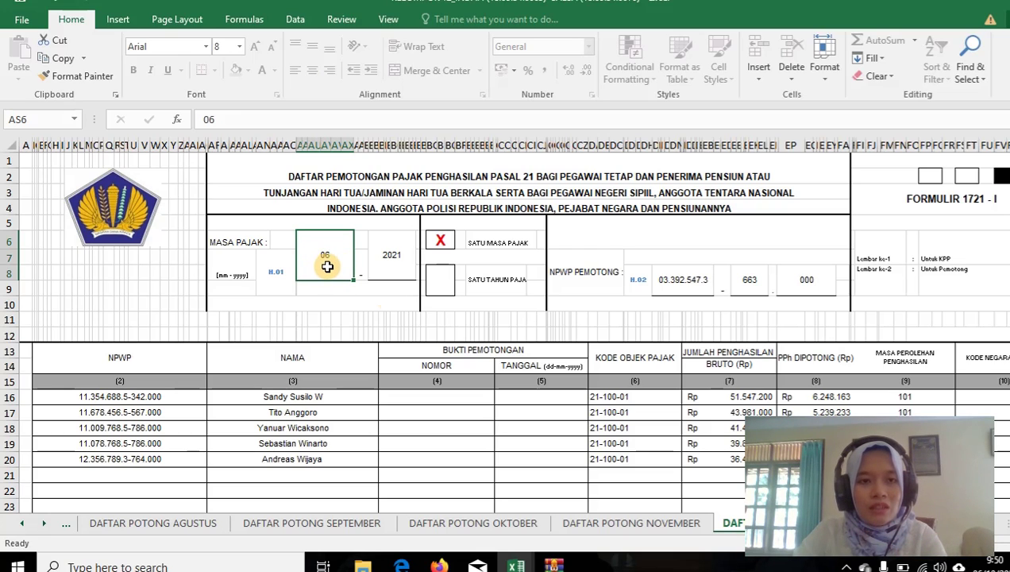
{"action": "left_click", "coordinate": [393, 255]}
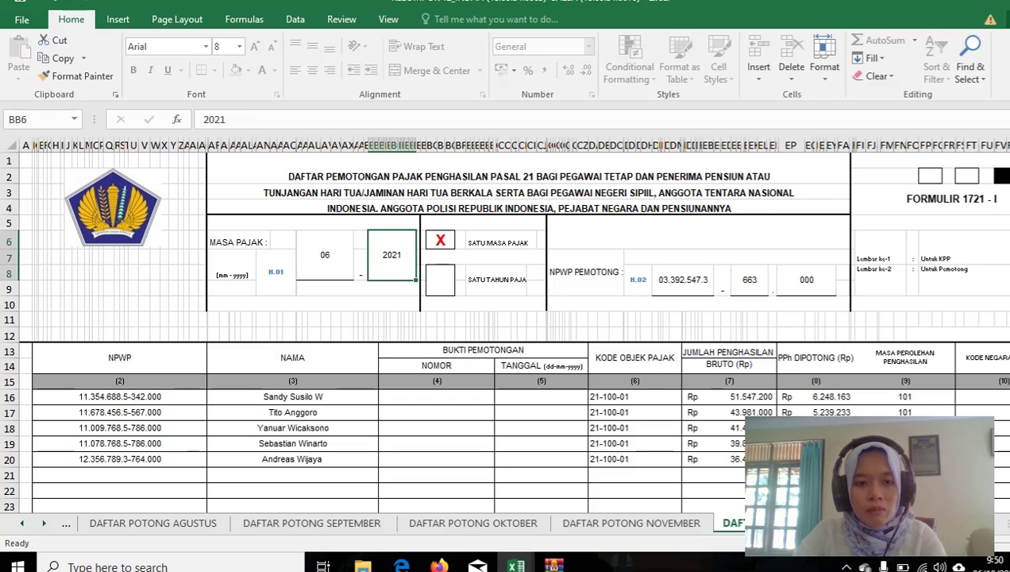
{"action": "left_click", "coordinate": [922, 403]}
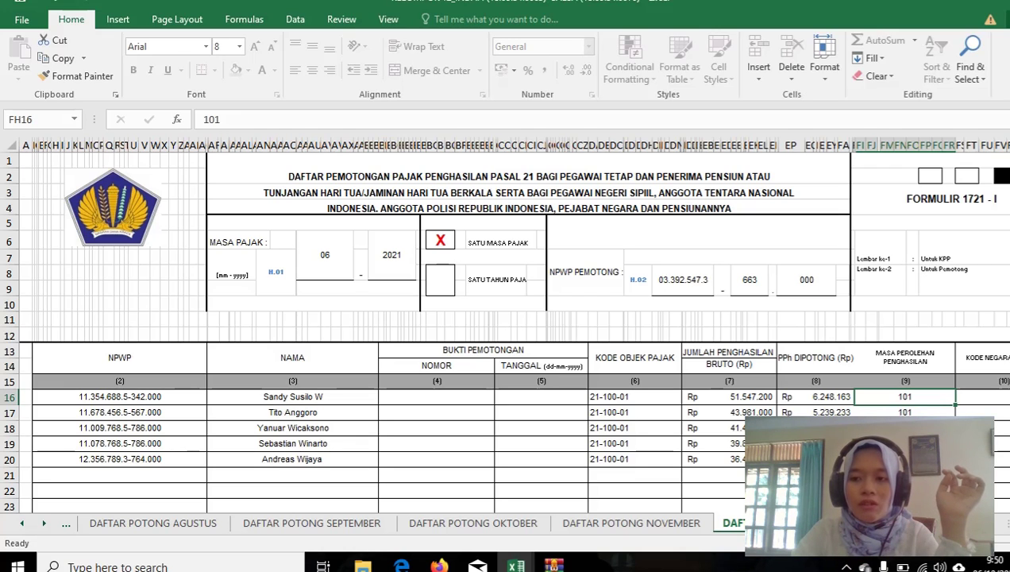
Go through the SSP 21 payment form, the BUPOT PPH 21 FINAL slip and the Formulir 1721-VI withholding slip.
{"action": "key", "text": "ctrl+Page_Down"}
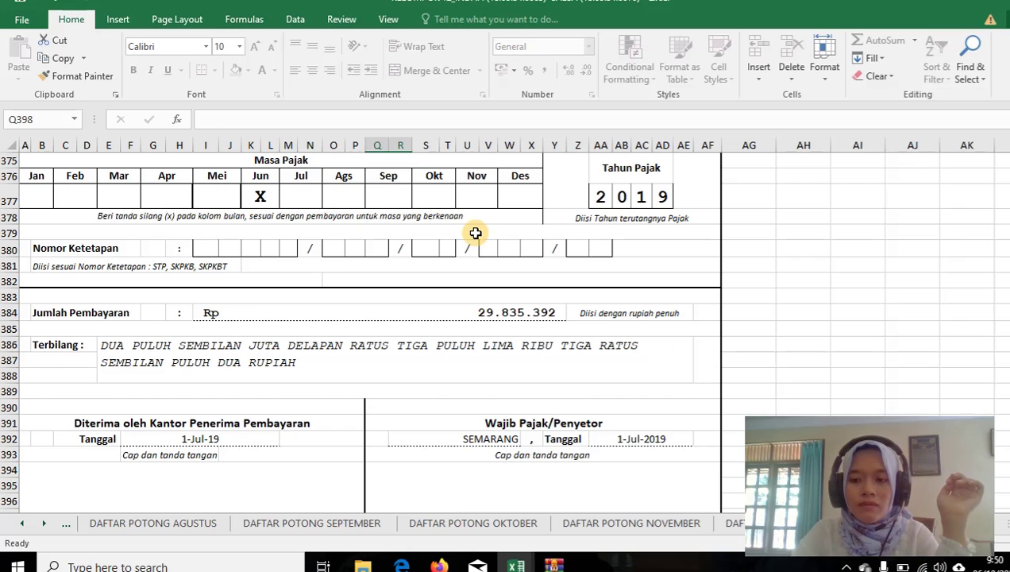
{"action": "key", "text": "ctrl+Page_Down"}
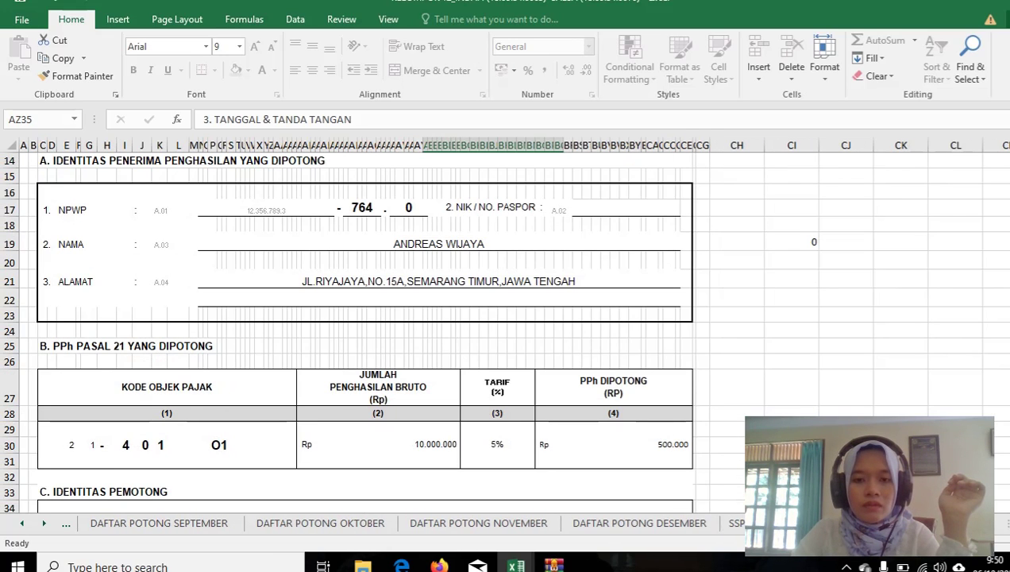
{"action": "key", "text": "ctrl+Page_Down"}
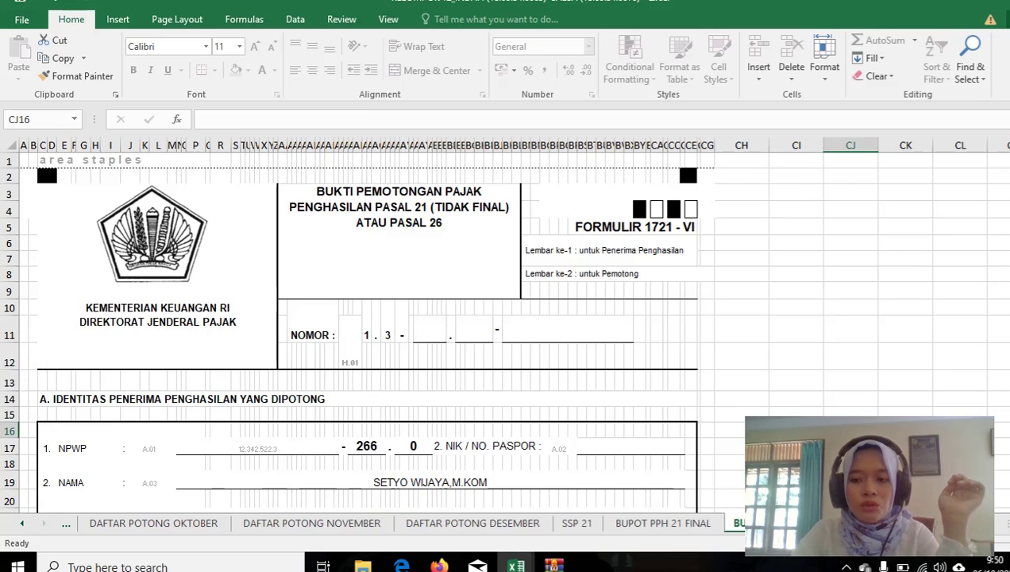
{"action": "key", "text": "ctrl+Page_Down"}
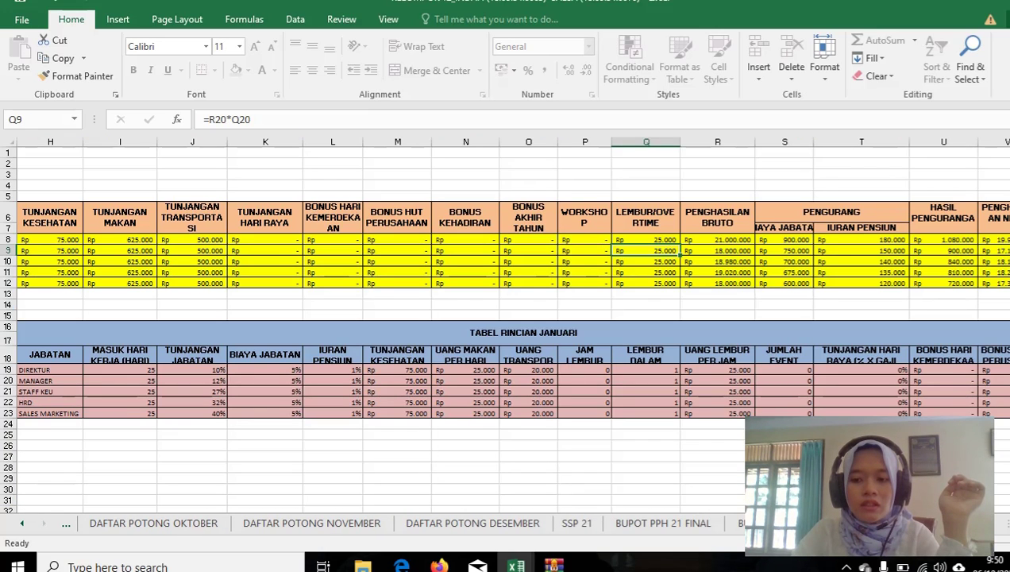
{"action": "key", "text": "ctrl+Page_Up"}
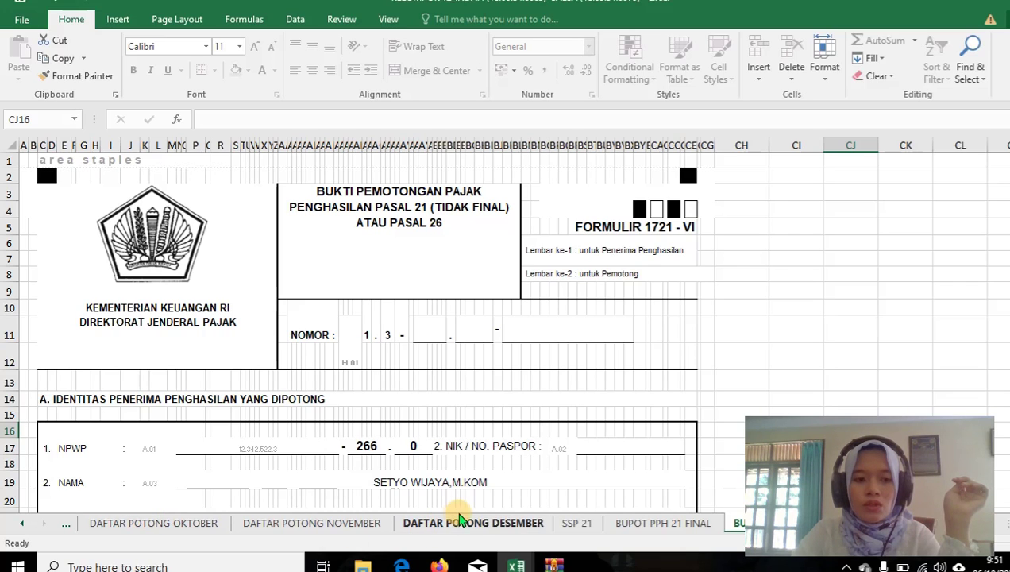
Compare the Masa Pajak month and year in the headings of the December, November and October withholding lists.
{"action": "left_click", "coordinate": [480, 524]}
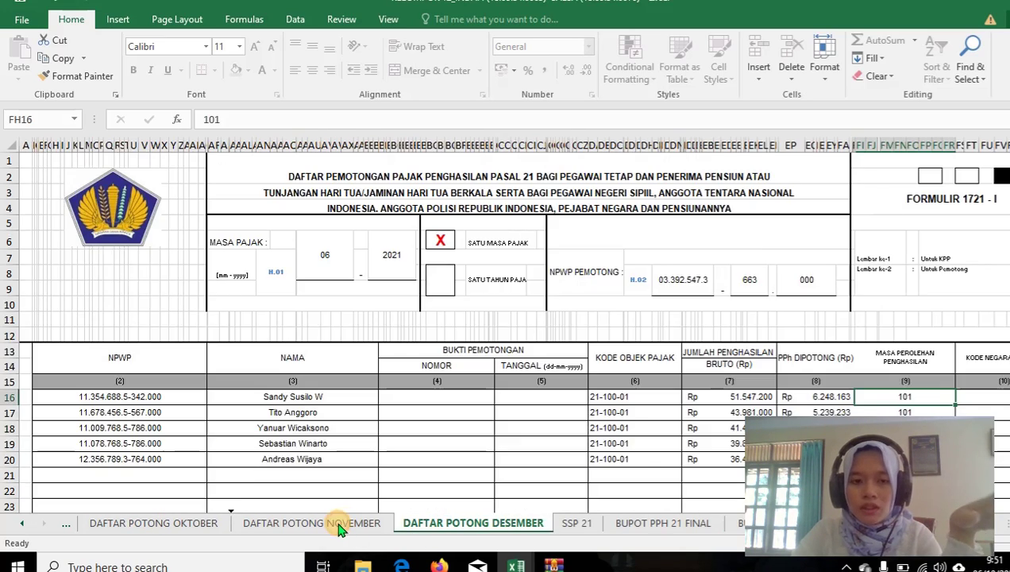
{"action": "left_click_drag", "start_coordinate": [209, 516], "coordinate": [234, 511]}
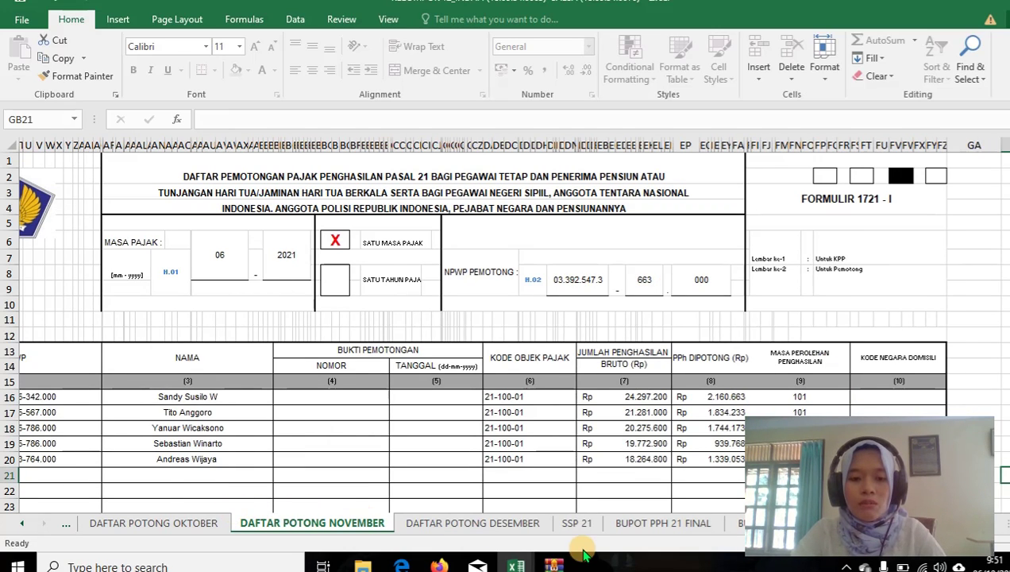
{"action": "left_click", "coordinate": [237, 252]}
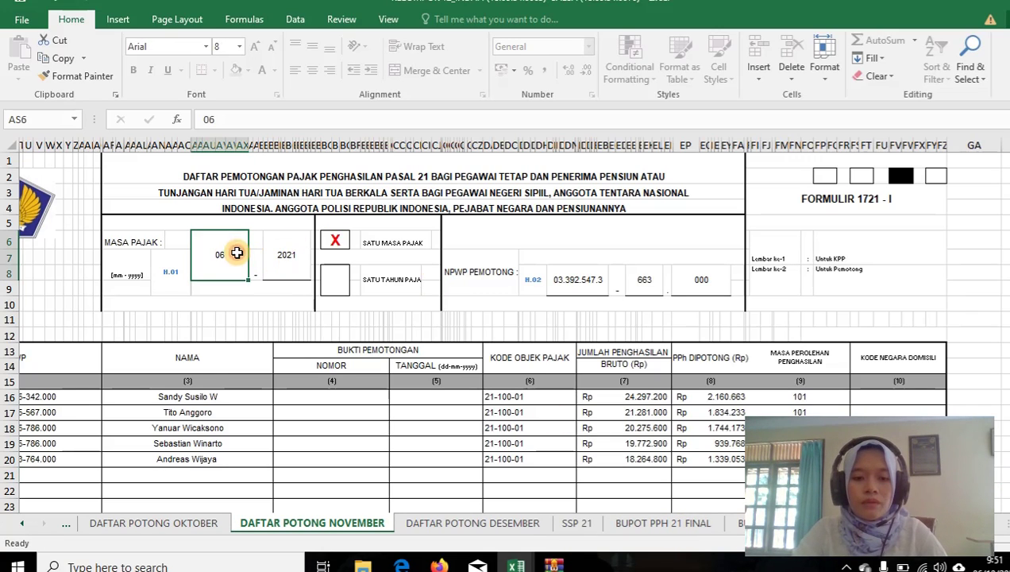
{"action": "left_click", "coordinate": [203, 524]}
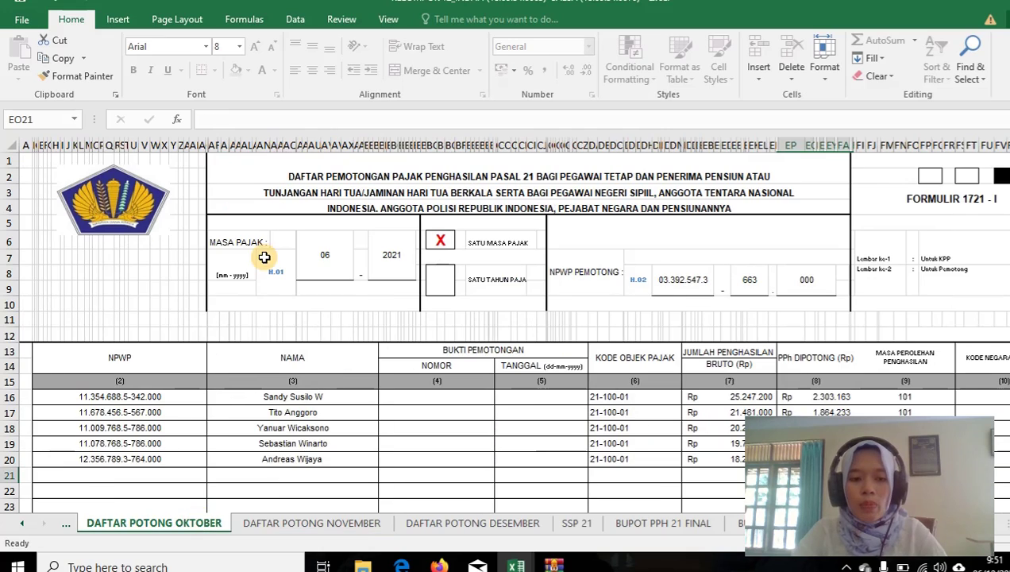
{"action": "left_click", "coordinate": [334, 254]}
{"action": "left_click", "coordinate": [393, 253]}
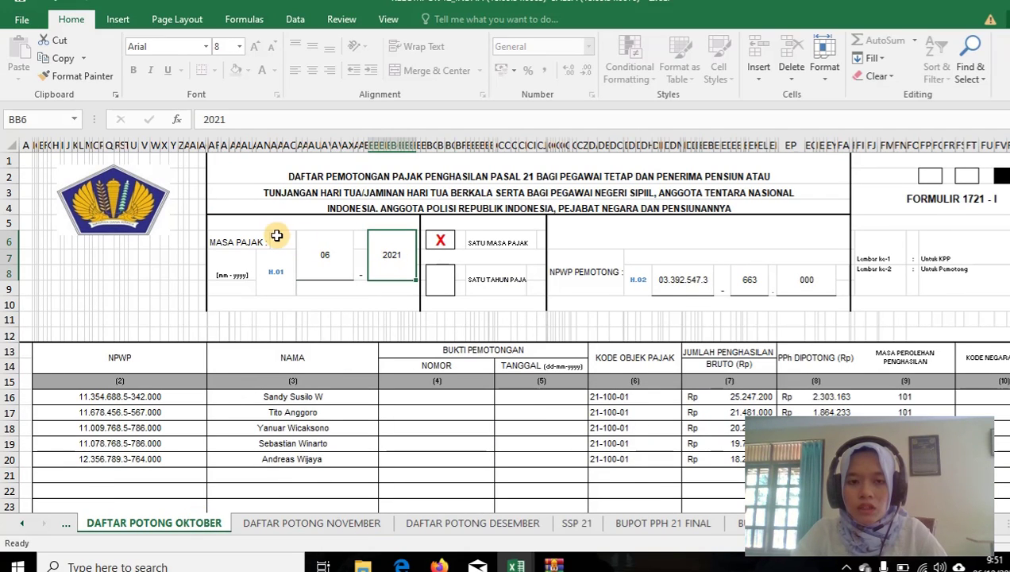
{"action": "left_click", "coordinate": [305, 250]}
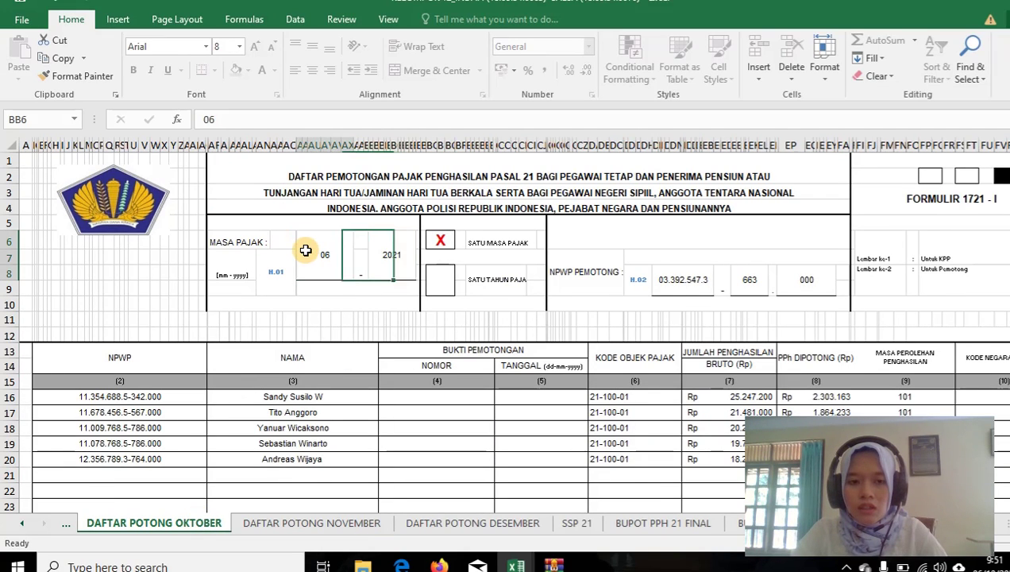
{"action": "left_click", "coordinate": [407, 253]}
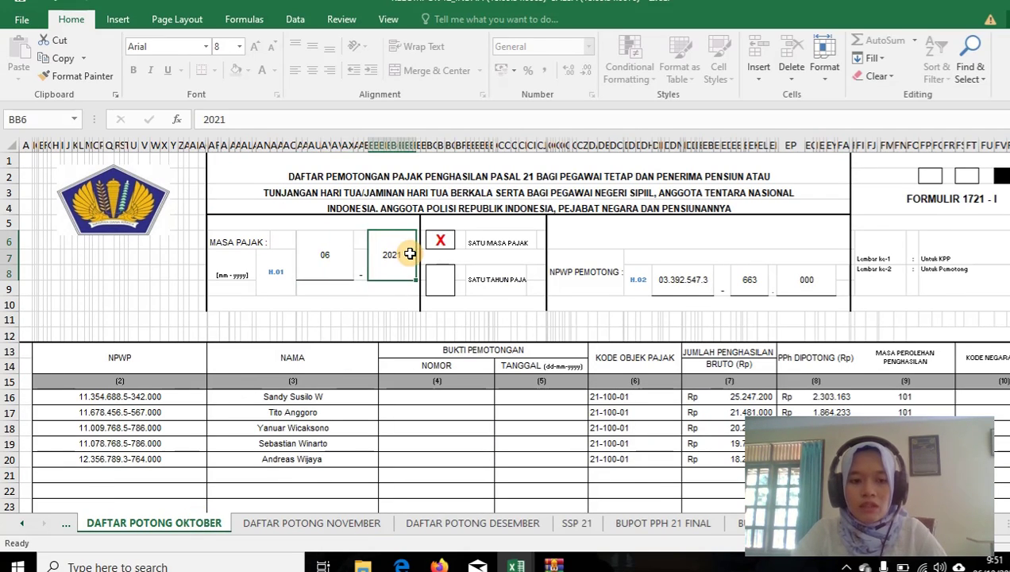
Recheck the SSP 21 and BUPOT PPH 21 FINAL sheets and return to the December withholding list.
{"action": "left_click", "coordinate": [565, 524]}
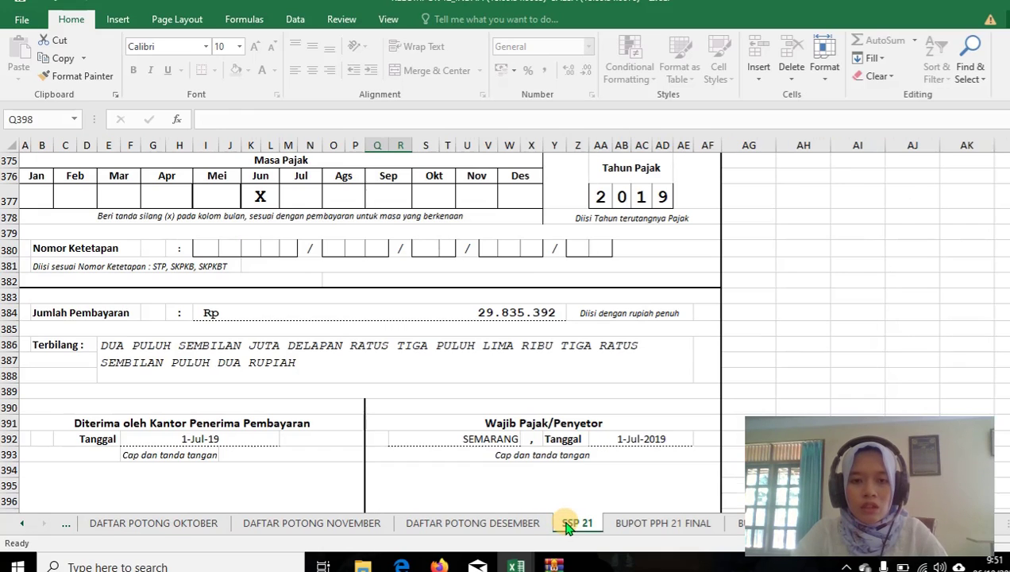
{"action": "left_click", "coordinate": [674, 526]}
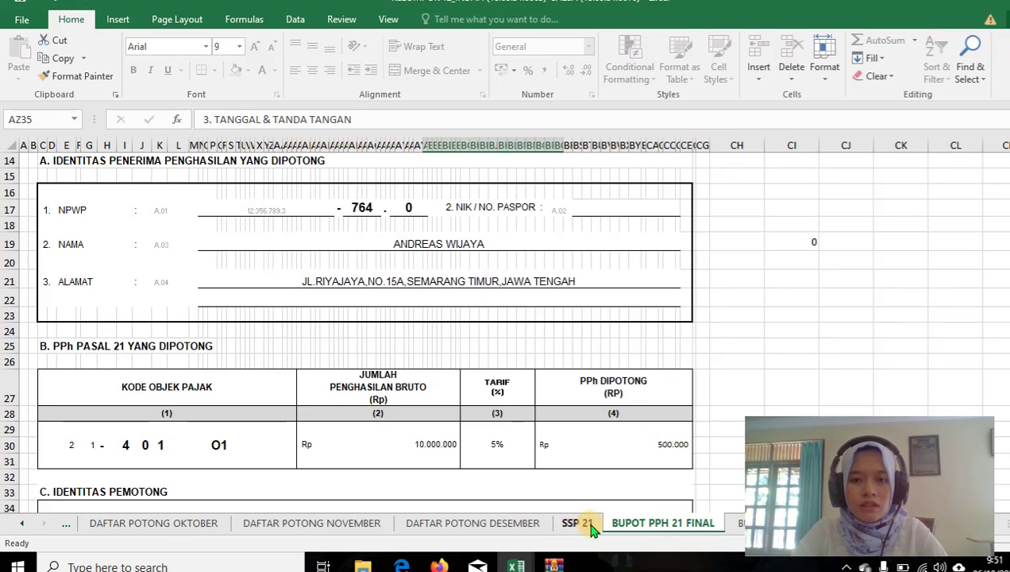
{"action": "left_click", "coordinate": [499, 526]}
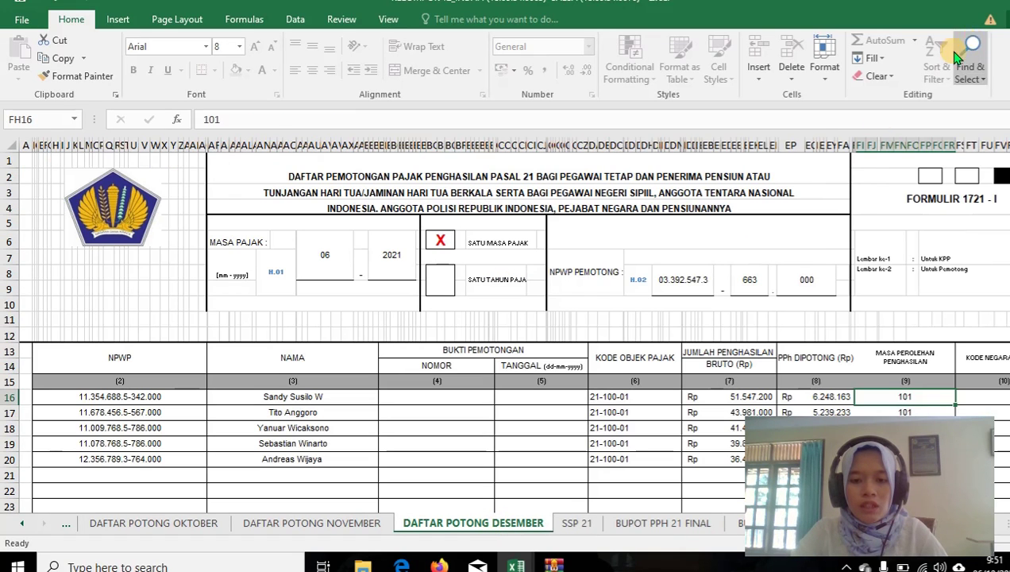
Switch to the B1_KELOMPOK_10 workbook and show its DESEMBER payroll sheet from the first column.
{"action": "left_click", "coordinate": [976, 7]}
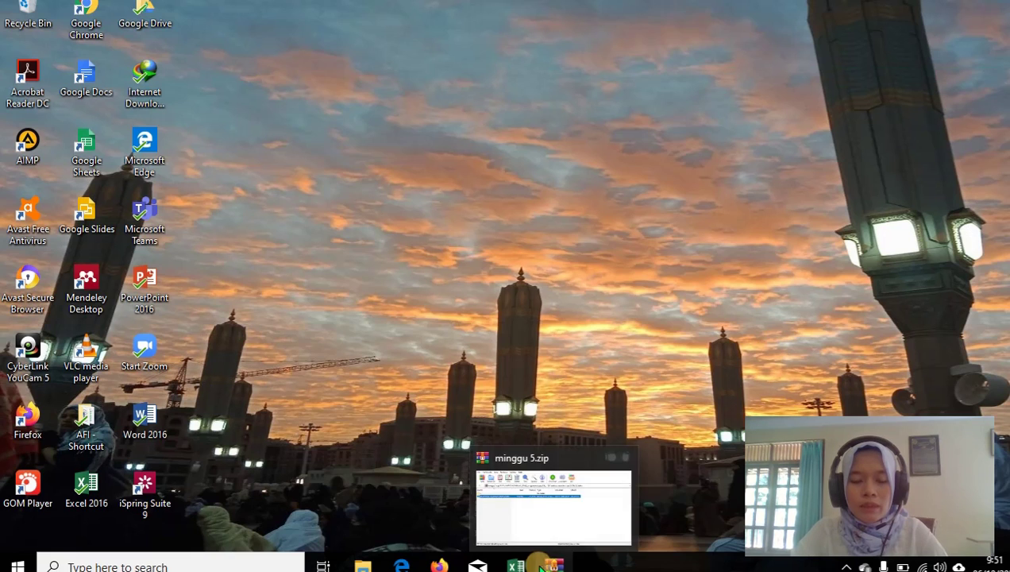
{"action": "mouse_move", "coordinate": [517, 565]}
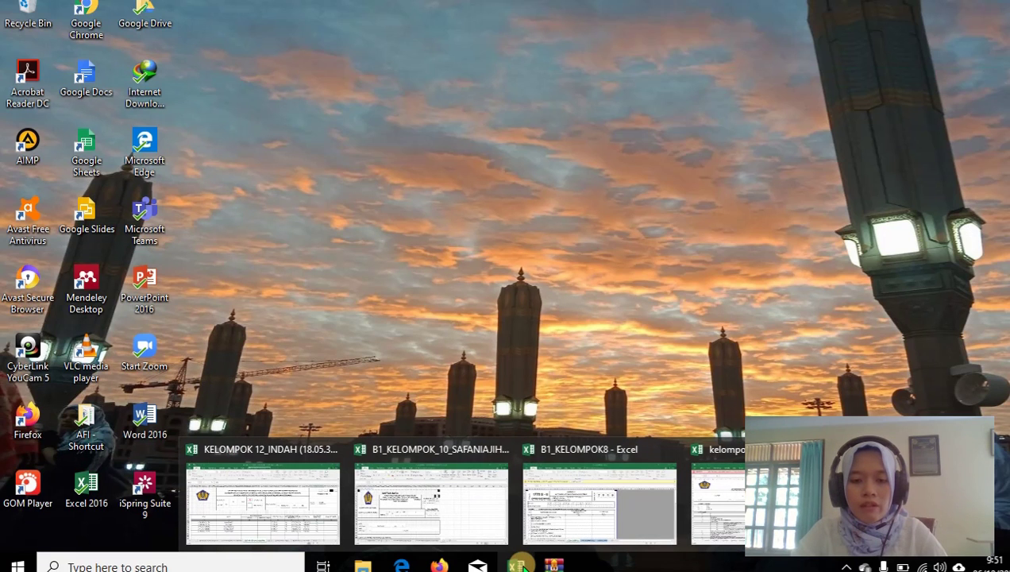
{"action": "left_click", "coordinate": [475, 520]}
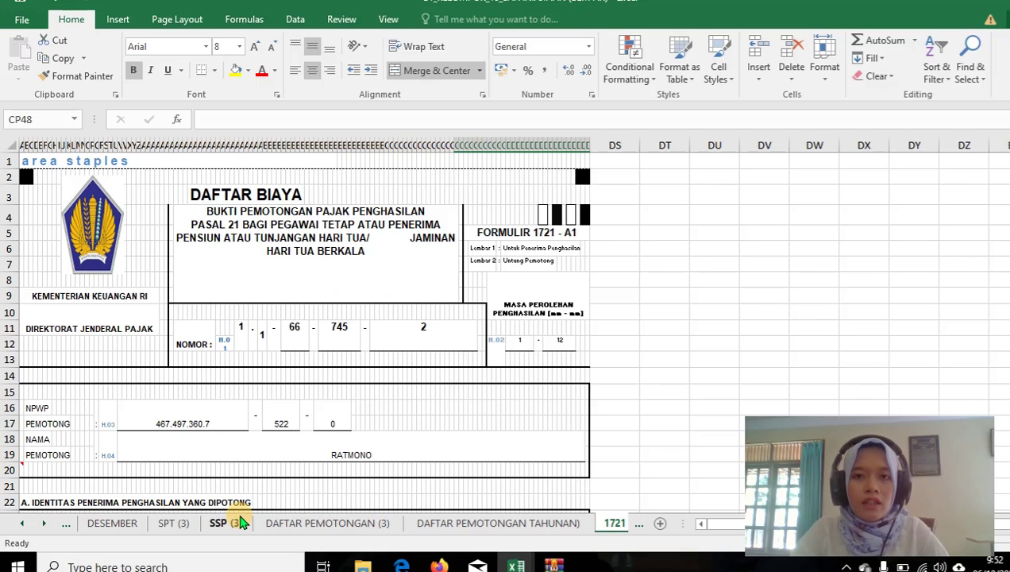
{"action": "left_click", "coordinate": [111, 528]}
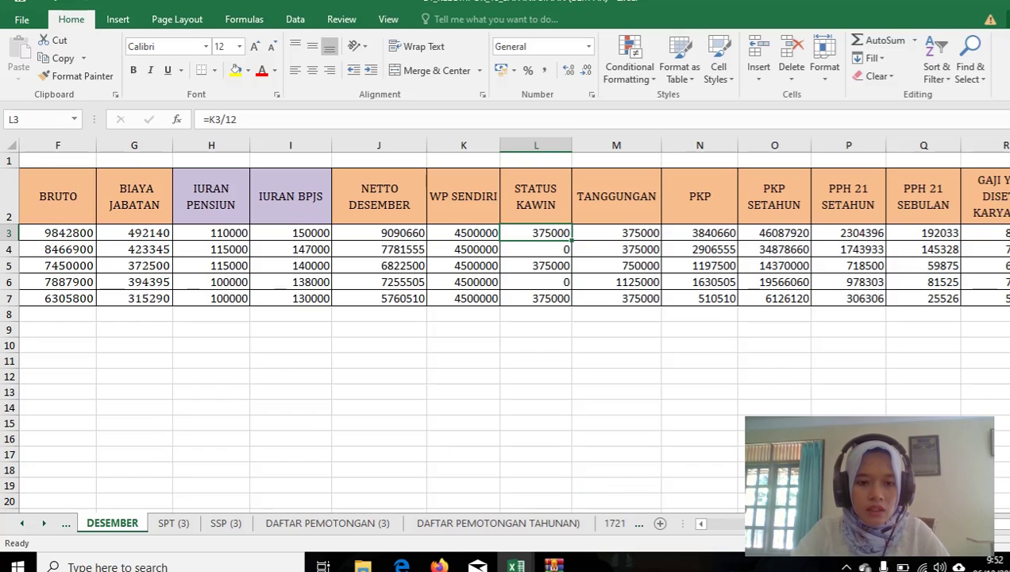
{"action": "left_click_drag", "start_coordinate": [740, 521], "coordinate": [716, 523]}
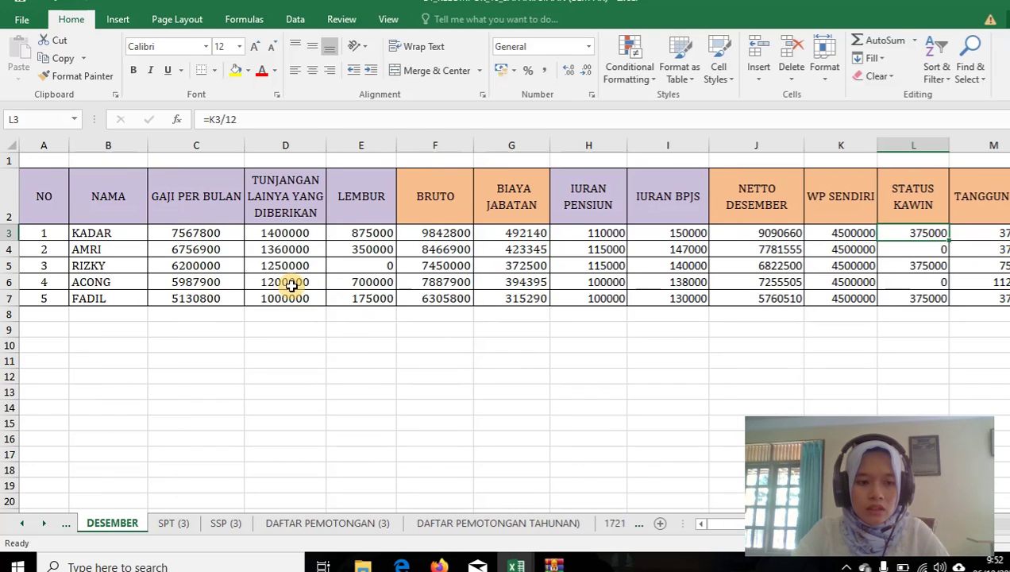
Inspect the first employee's salary, allowance, overtime and gross income entries in the December payroll table.
{"action": "left_click", "coordinate": [285, 235]}
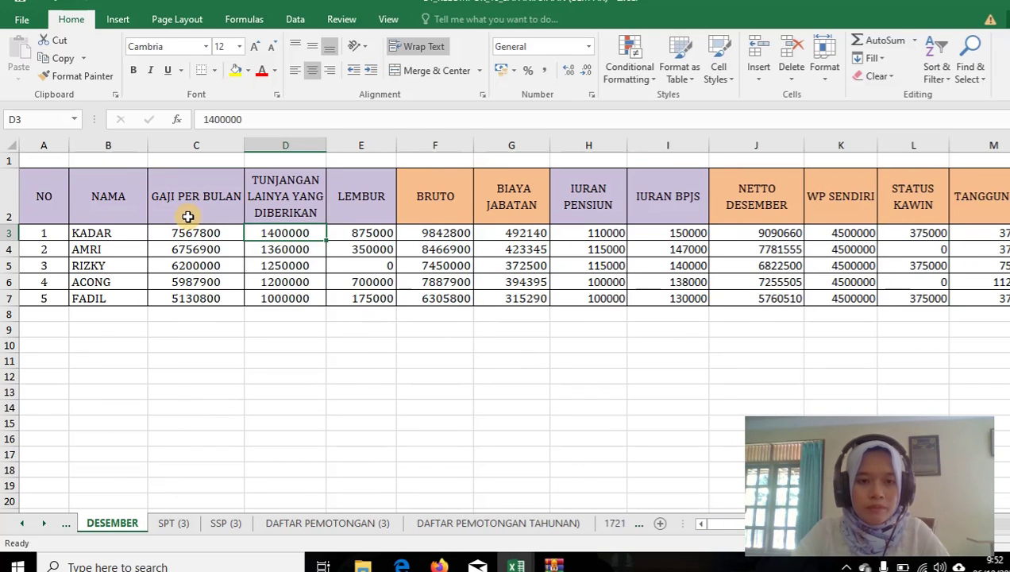
{"action": "key", "text": "Left"}
{"action": "key", "text": "Right"}
{"action": "key", "text": "Right"}
{"action": "key", "text": "Right"}
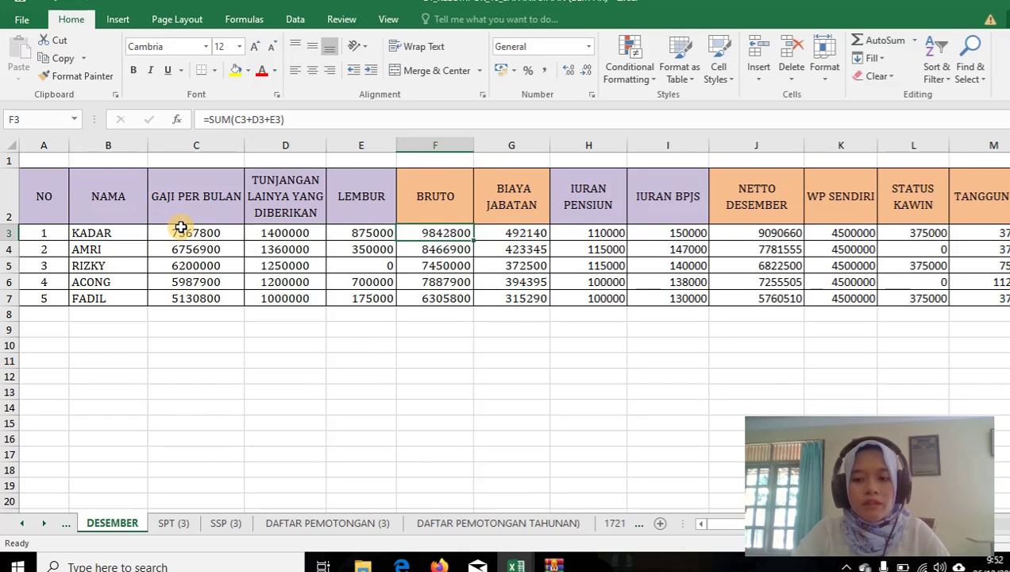
Format all December payroll amounts in C3:R7, from Gaji per Bulan to Gaji yang Disetor Karyawan, with the Comma style.
{"action": "key", "text": "Left"}
{"action": "key", "text": "Left"}
{"action": "key", "text": "Left"}
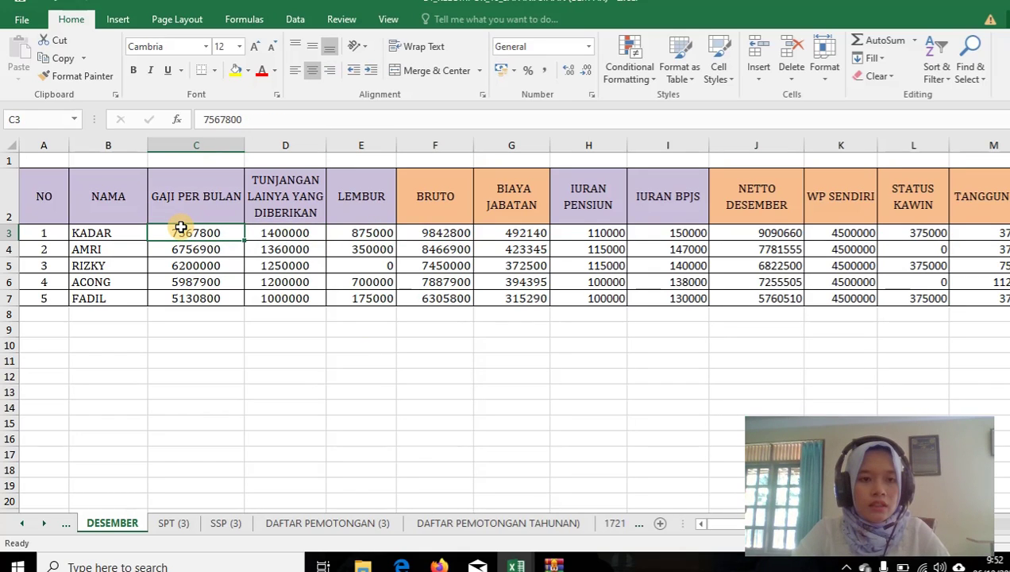
{"action": "key", "text": "shift+Down"}
{"action": "key", "text": "shift+Down"}
{"action": "key", "text": "shift+Down"}
{"action": "key", "text": "shift+Down"}
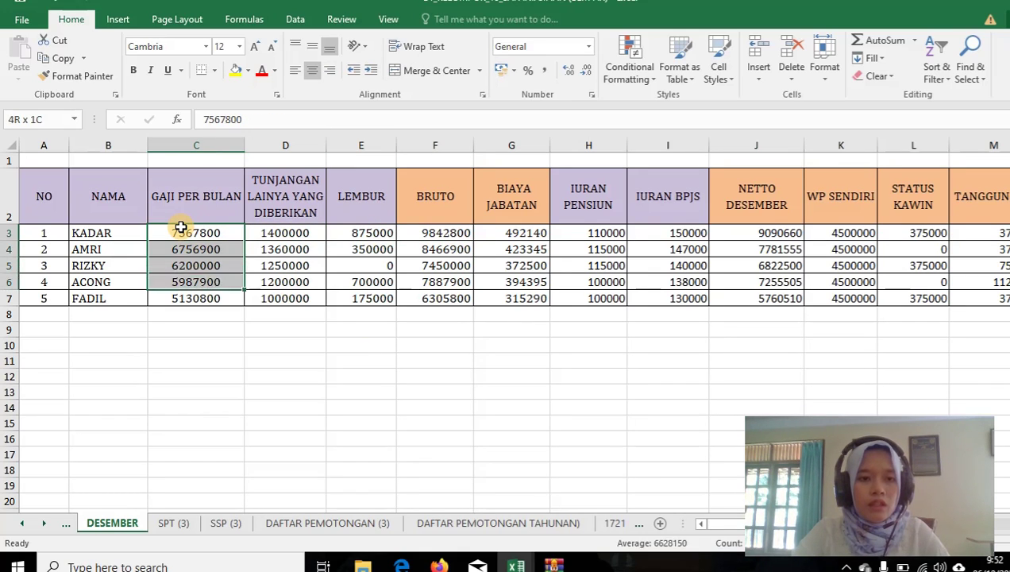
{"action": "key", "text": "shift+Right"}
{"action": "key", "text": "shift+Right"}
{"action": "key", "text": "shift+Right"}
{"action": "key", "text": "shift+Right"}
{"action": "key", "text": "shift+Right"}
{"action": "key", "text": "shift+Right"}
{"action": "key", "text": "shift+Right"}
{"action": "key", "text": "shift+Right"}
{"action": "key", "text": "shift+Right"}
{"action": "key", "text": "shift+Right"}
{"action": "key", "text": "shift+Right"}
{"action": "key", "text": "shift+Right"}
{"action": "key", "text": "shift+Right"}
{"action": "key", "text": "shift+Right"}
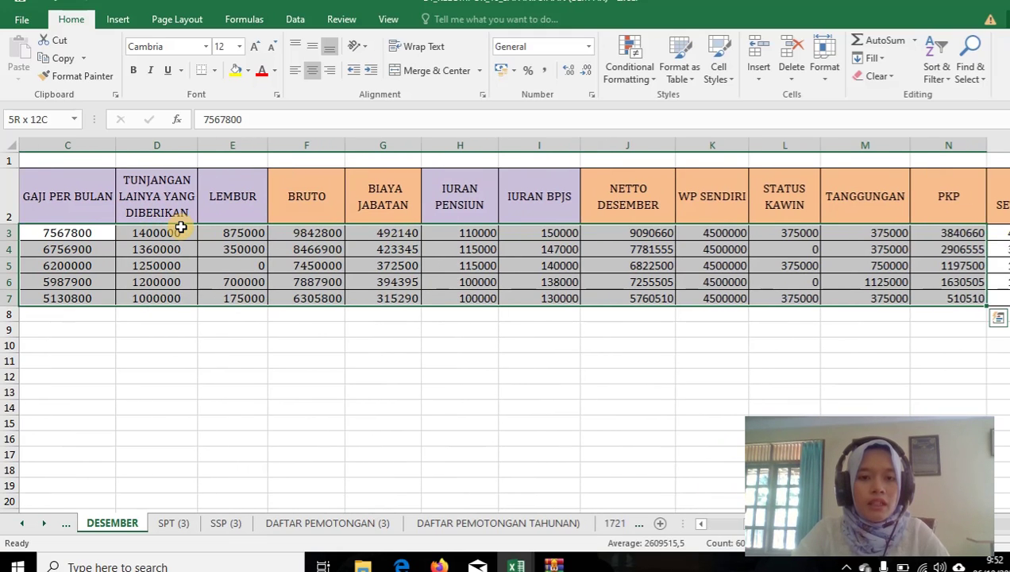
{"action": "key", "text": "shift+Right"}
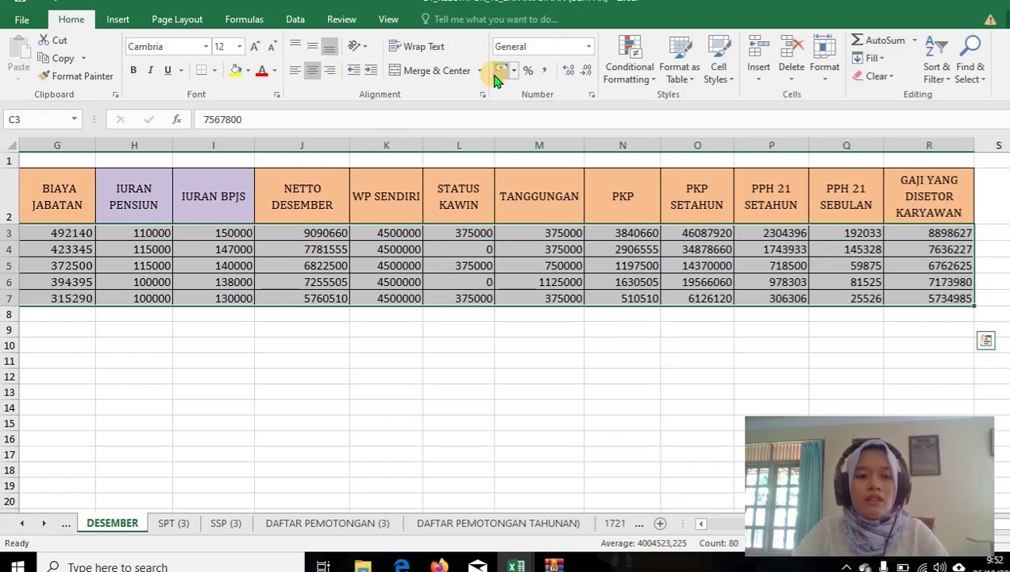
{"action": "left_click", "coordinate": [554, 74]}
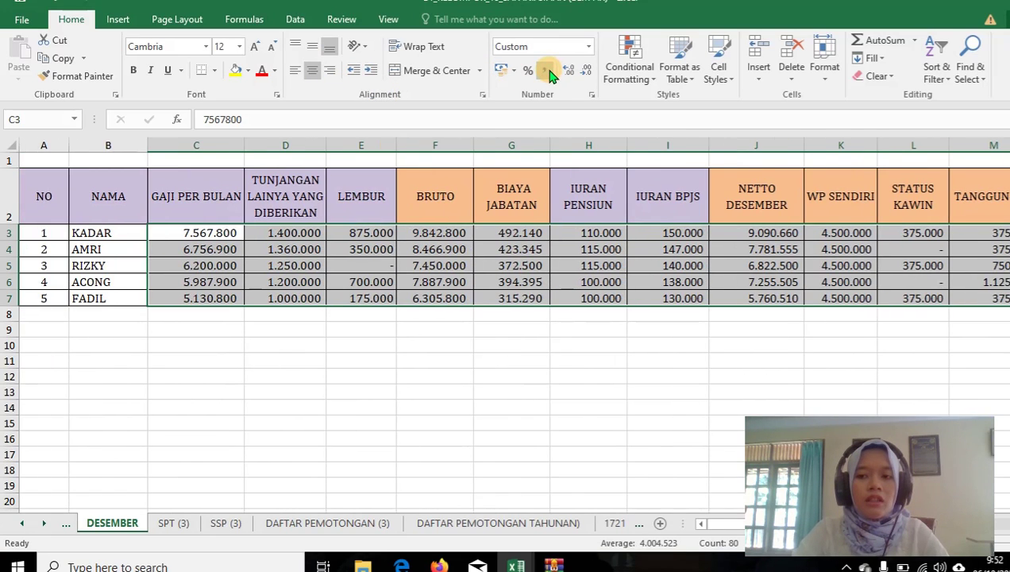
{"action": "left_click", "coordinate": [460, 242]}
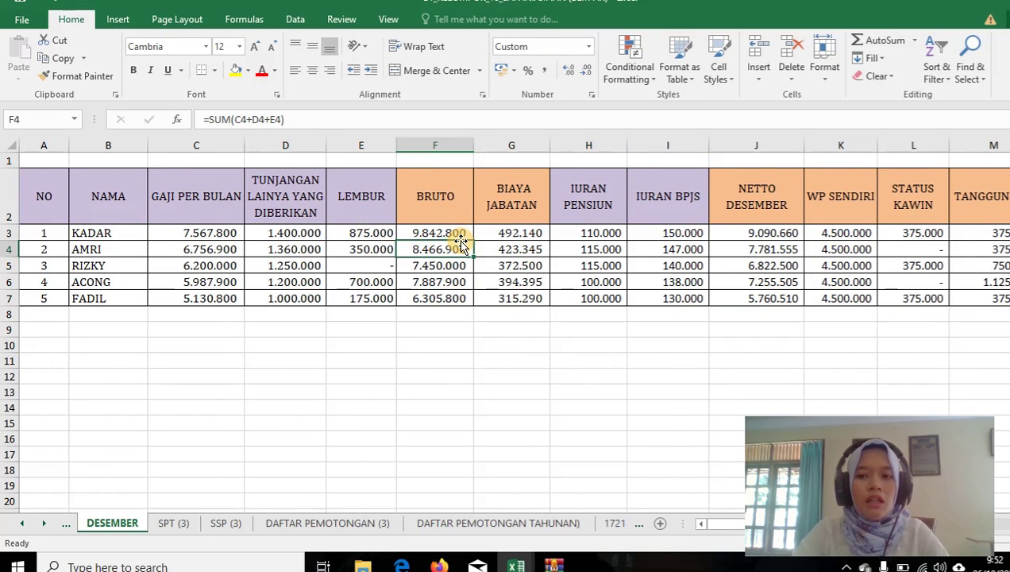
Examine the first employee's other allowances and the formula behind the Lembur amount.
{"action": "left_click", "coordinate": [236, 226]}
{"action": "key", "text": "Right"}
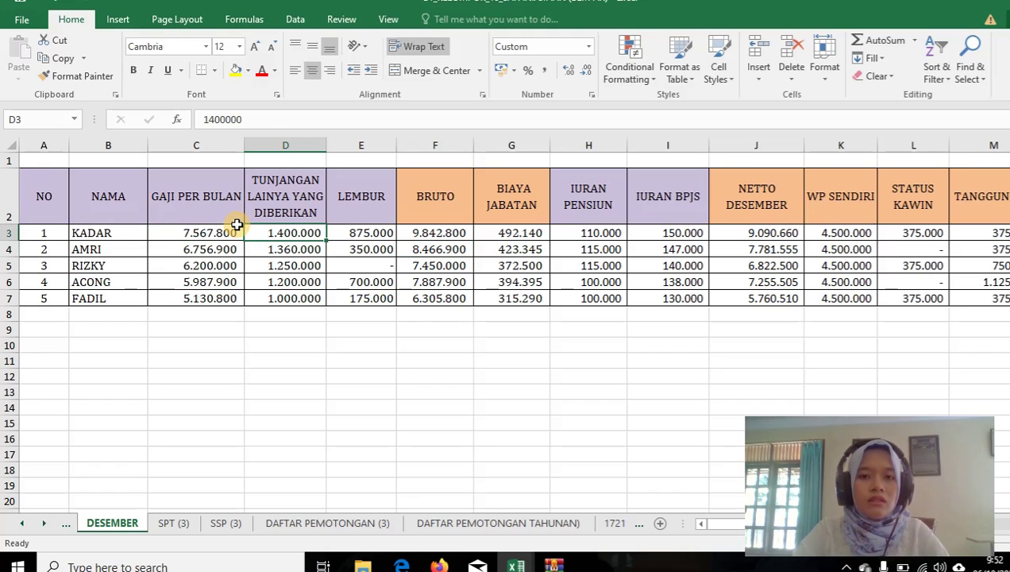
{"action": "key", "text": "Right"}
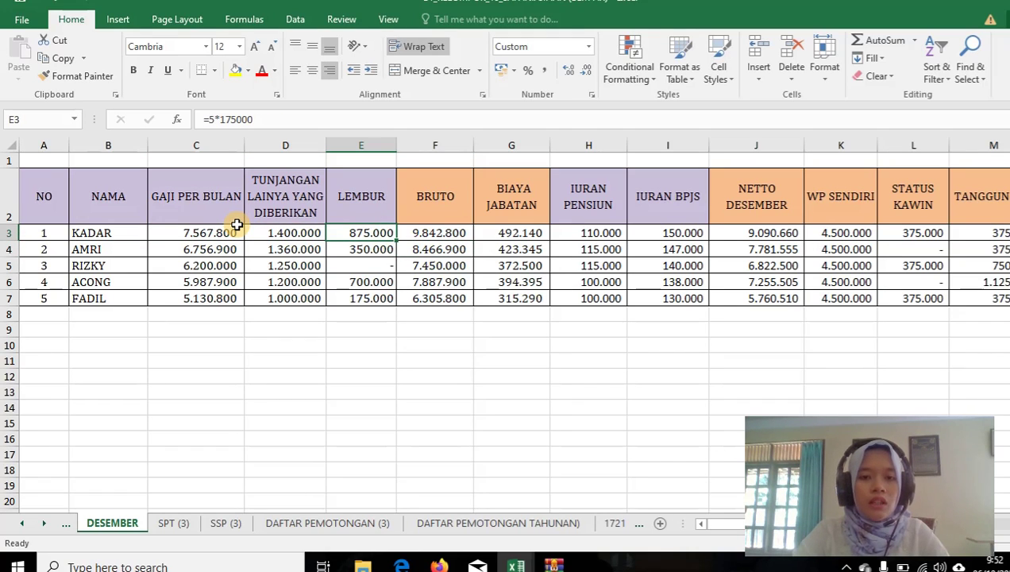
{"action": "key", "text": "Left"}
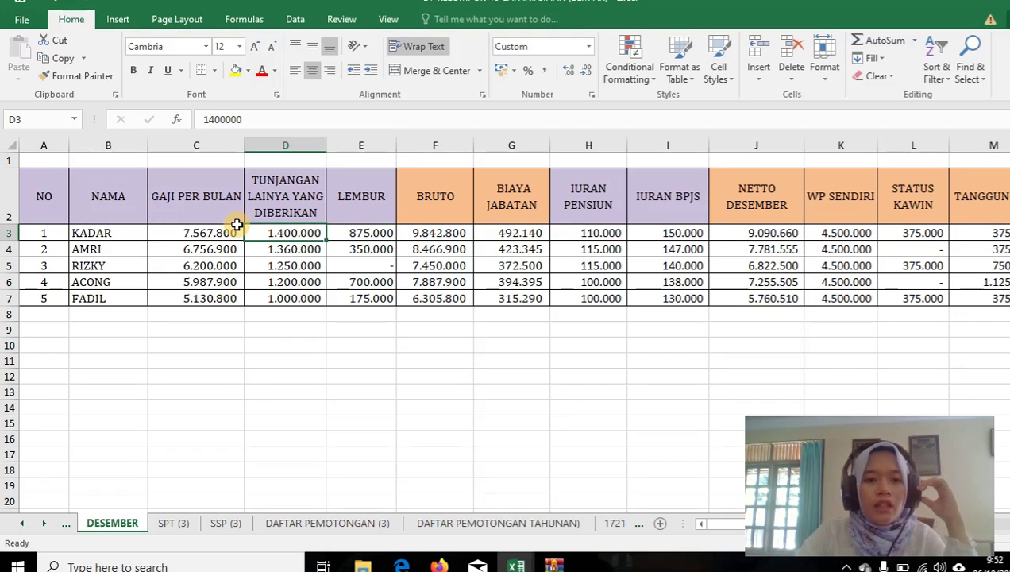
{"action": "key", "text": "Right"}
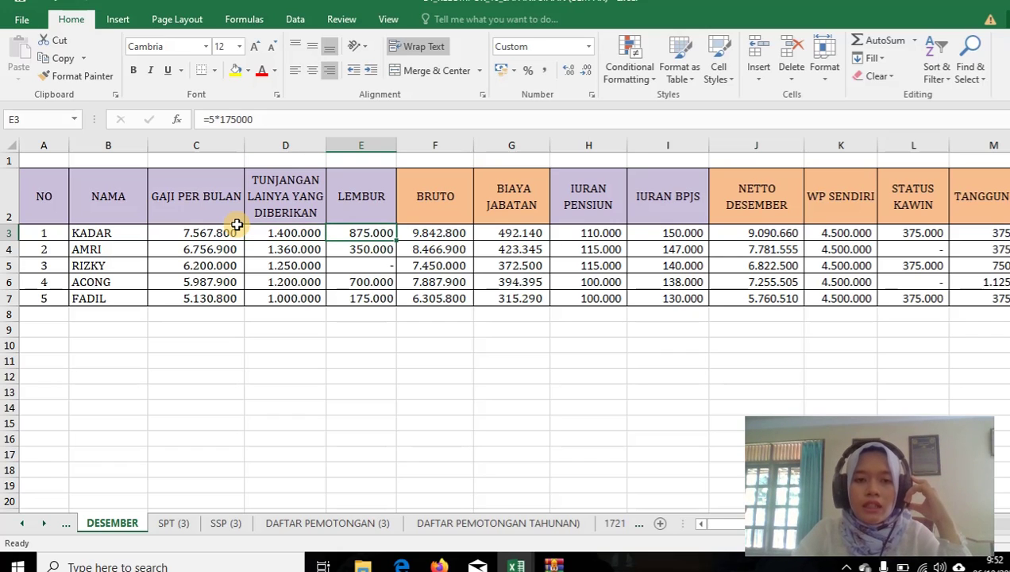
Check the first employee's formulas from Bruto through Netto Desember, WP Sendiri and Tanggungan to PKP, returning to Status Kawin.
{"action": "key", "text": "Right"}
{"action": "key", "text": "Right"}
{"action": "key", "text": "Right"}
{"action": "key", "text": "Right"}
{"action": "key", "text": "Right"}
{"action": "key", "text": "Right"}
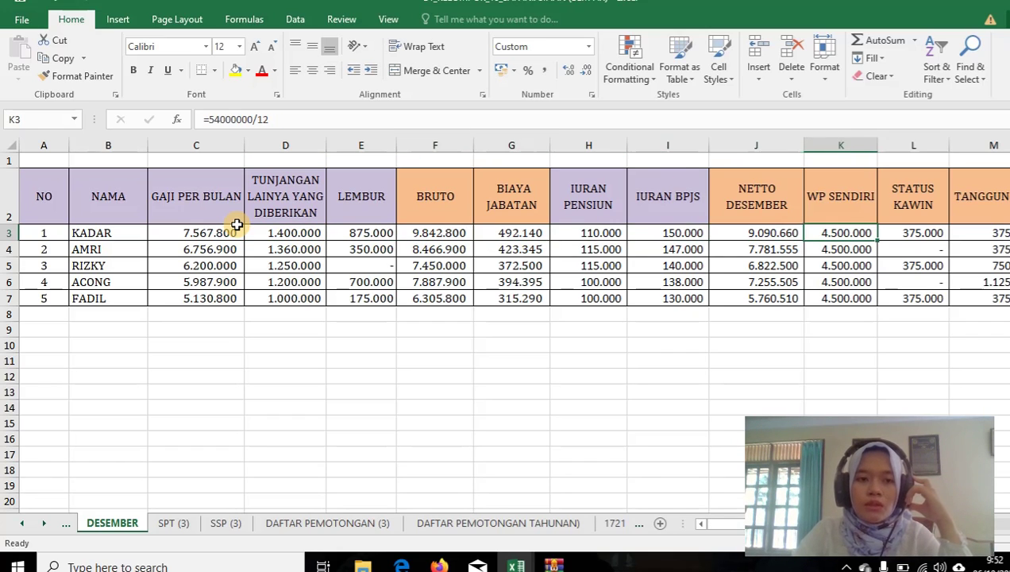
{"action": "key", "text": "Right"}
{"action": "key", "text": "Right"}
{"action": "key", "text": "Right"}
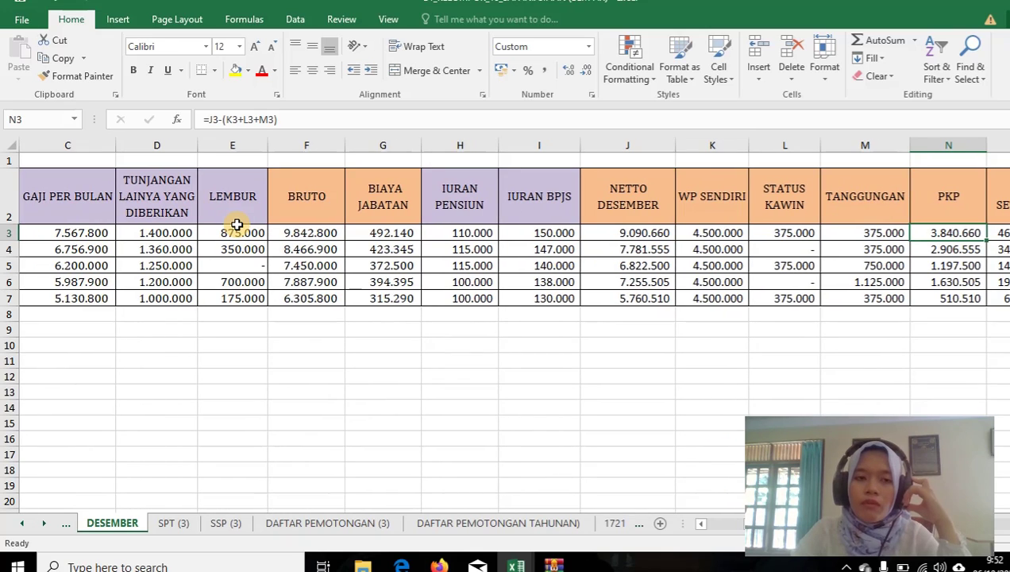
{"action": "key", "text": "Left"}
{"action": "key", "text": "Left"}
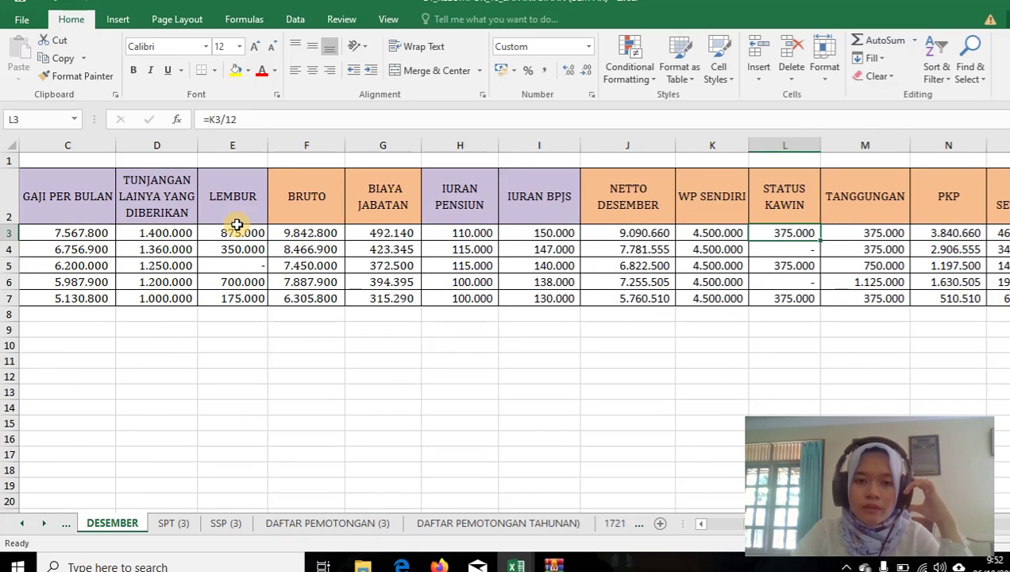
Check the first employee's December formulas for PKP Setahun, PPh 21 Setahun, PPh 21 Sebulan and Gaji yang Disetor Karyawan.
{"action": "key", "text": "Right"}
{"action": "key", "text": "Right"}
{"action": "key", "text": "Right"}
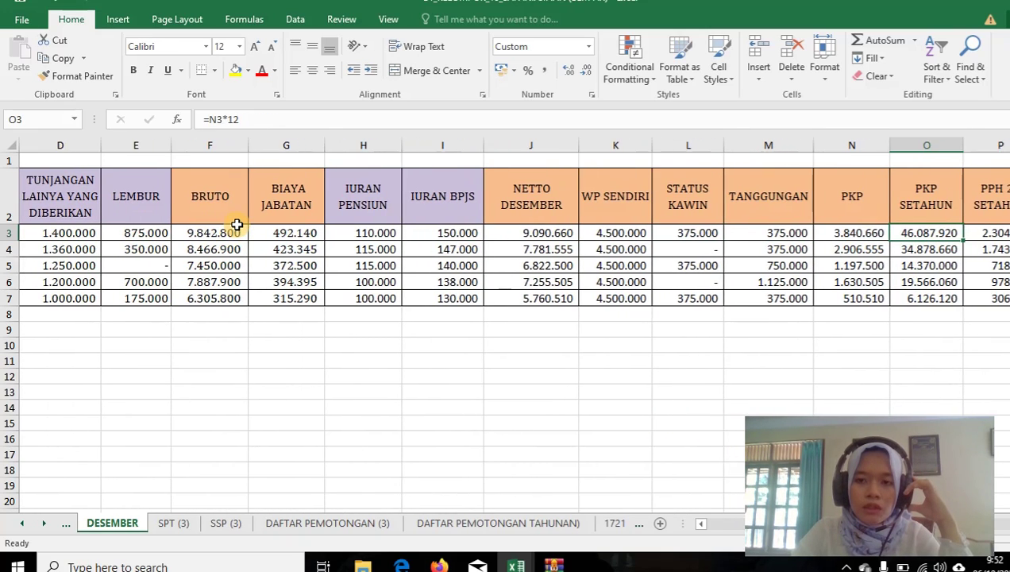
{"action": "key", "text": "Right"}
{"action": "key", "text": "Right"}
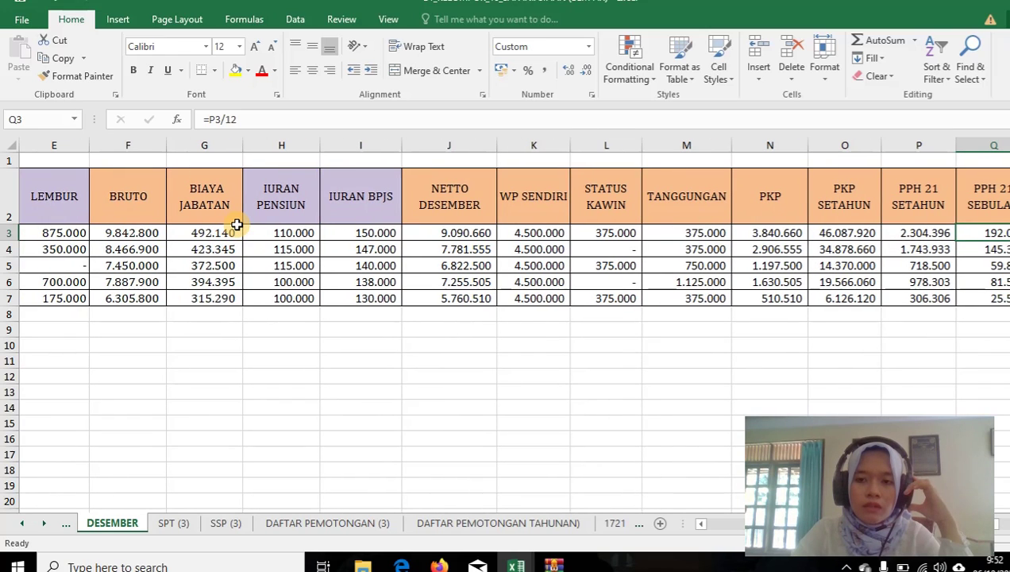
{"action": "key", "text": "Left"}
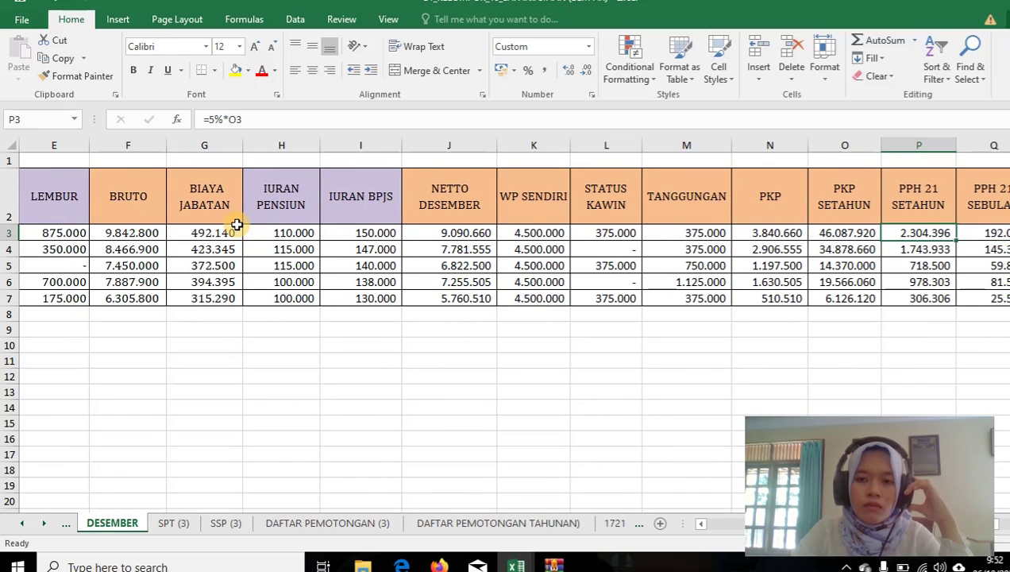
{"action": "key", "text": "Right"}
{"action": "key", "text": "Right"}
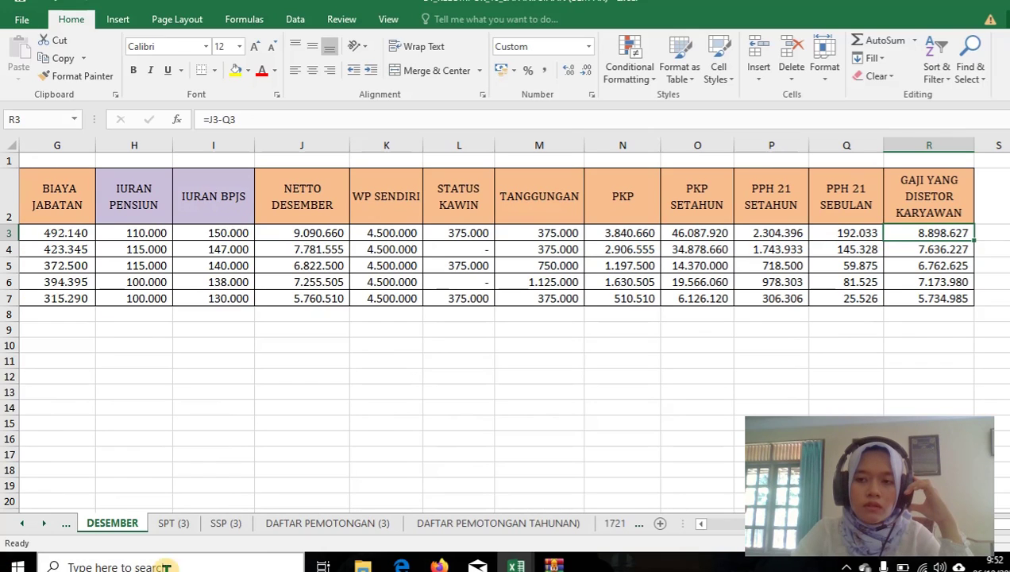
On the SPT (3) sheet, fill the Masa Pajak month cell with yellow and set the month to 12.
{"action": "left_click", "coordinate": [179, 526]}
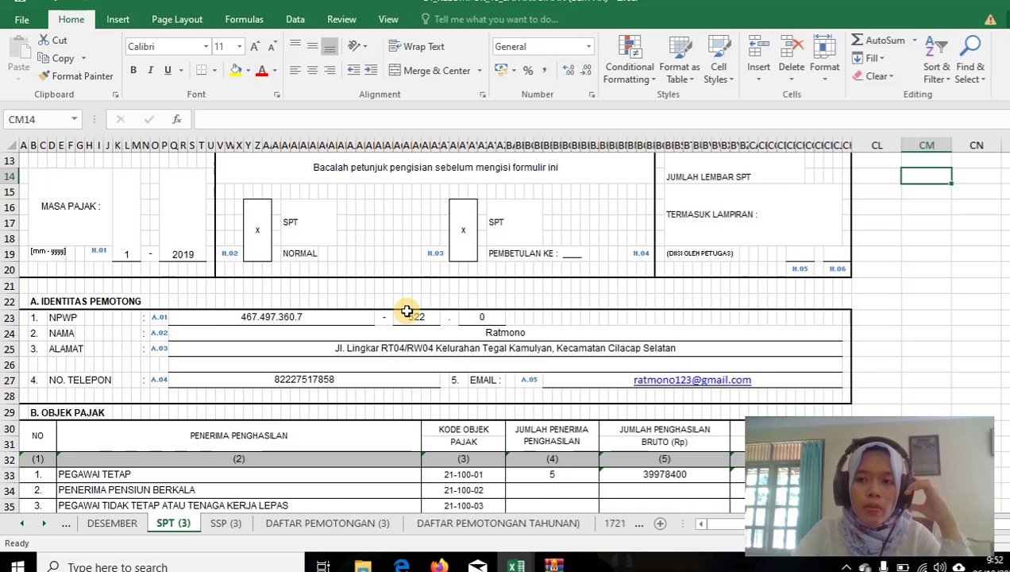
{"action": "key", "text": "ctrl+Home"}
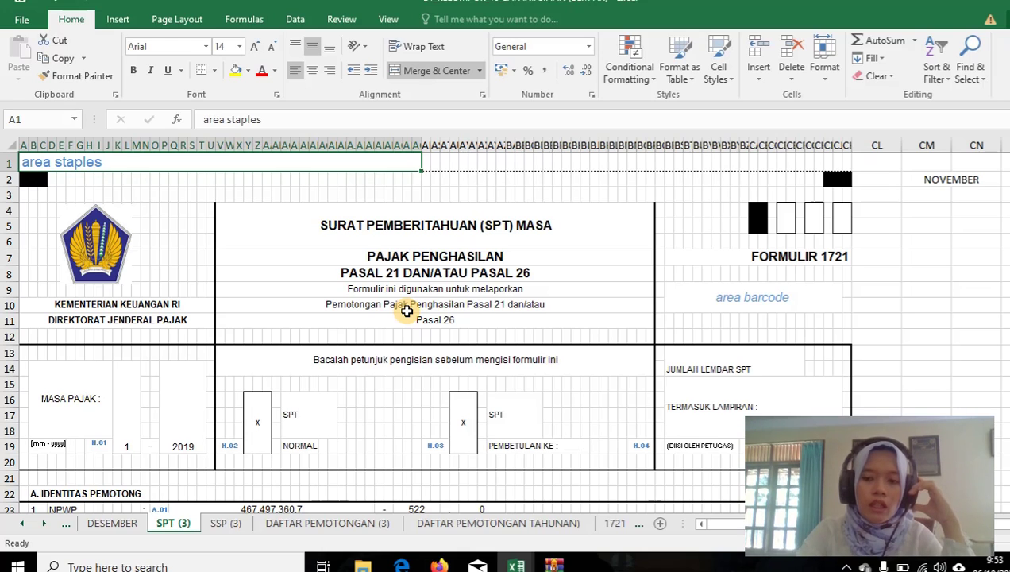
{"action": "left_click", "coordinate": [121, 443]}
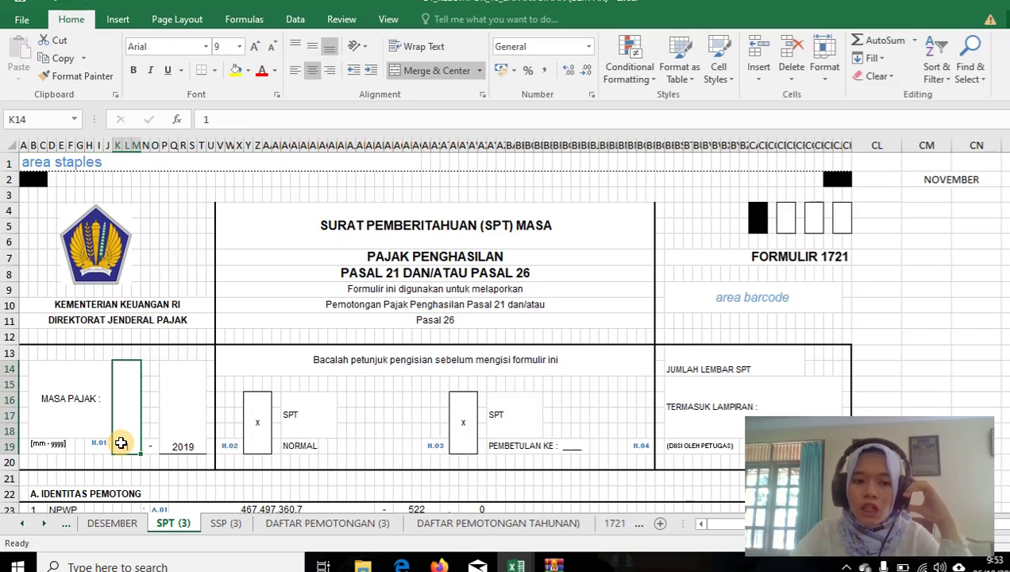
{"action": "left_click", "coordinate": [235, 72]}
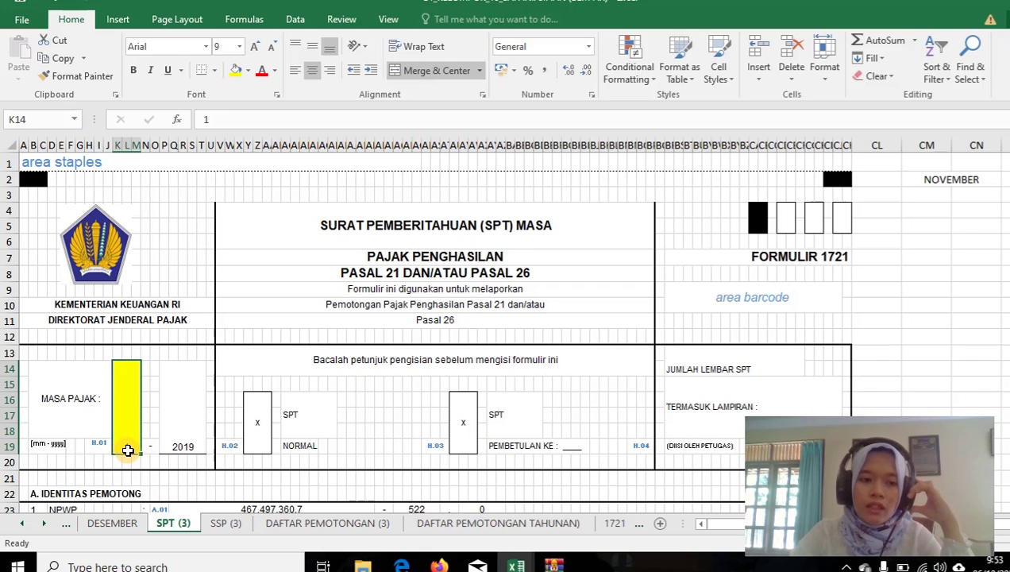
{"action": "type", "text": "12"}
{"action": "key", "text": "Return"}
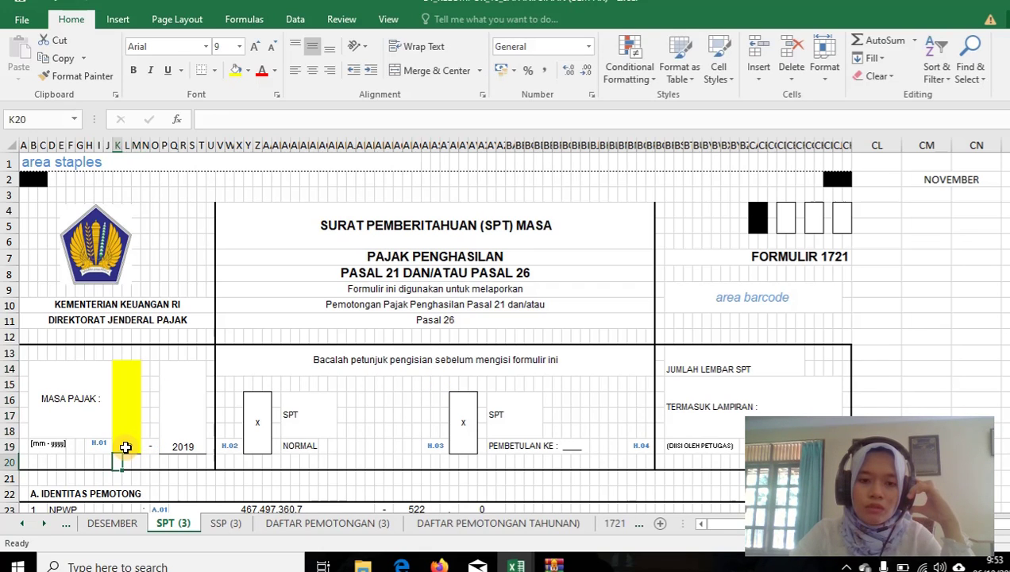
Examine the SPT Normal and Pembetulan Ke fields in the form's header.
{"action": "left_click", "coordinate": [382, 415]}
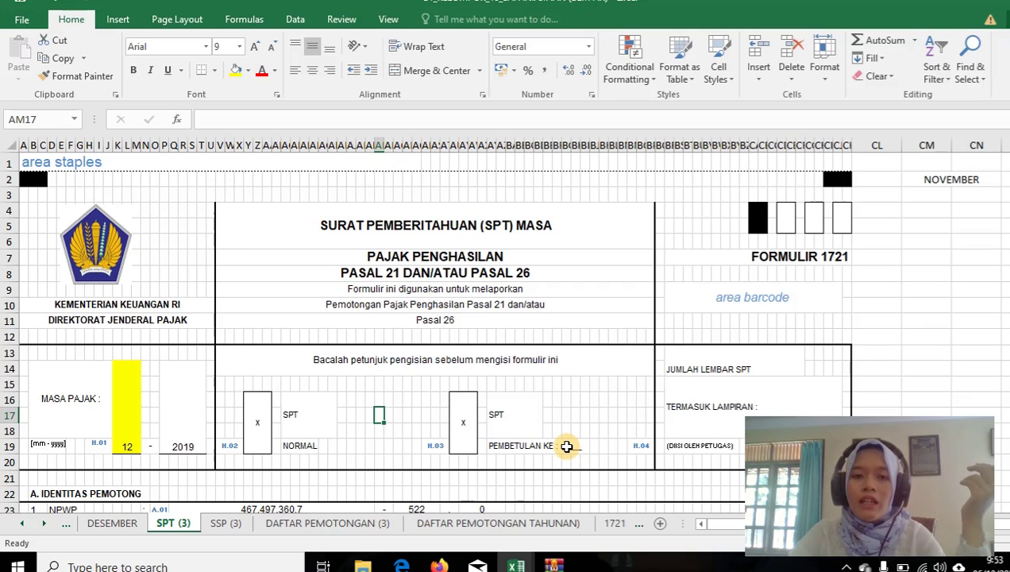
{"action": "left_click", "coordinate": [567, 445]}
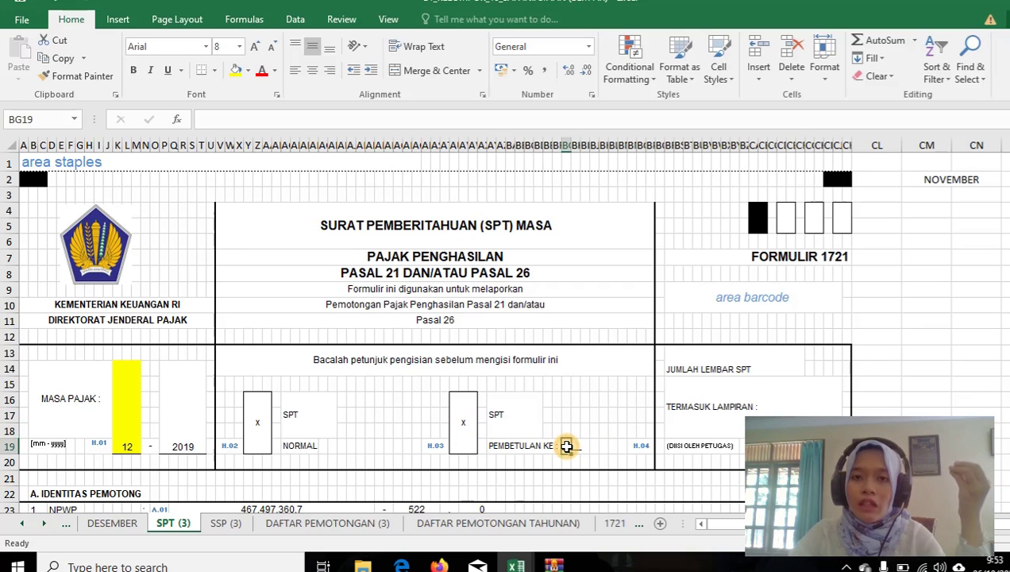
{"action": "scroll", "coordinate": [613, 435], "scroll_direction": "down", "scroll_amount": 7}
{"action": "left_click", "coordinate": [613, 434]}
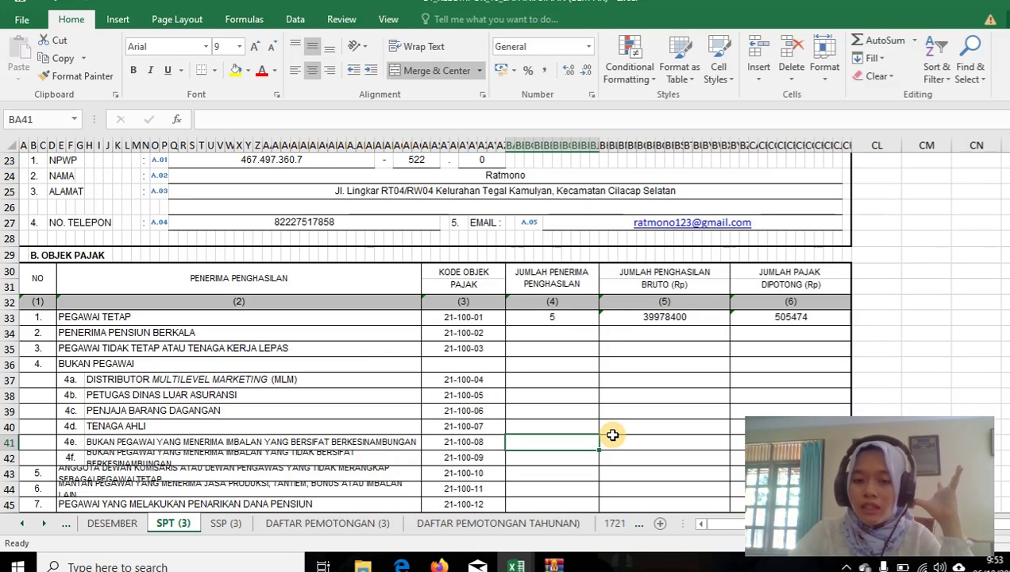
{"action": "key", "text": "Page_Up"}
{"action": "key", "text": "Down"}
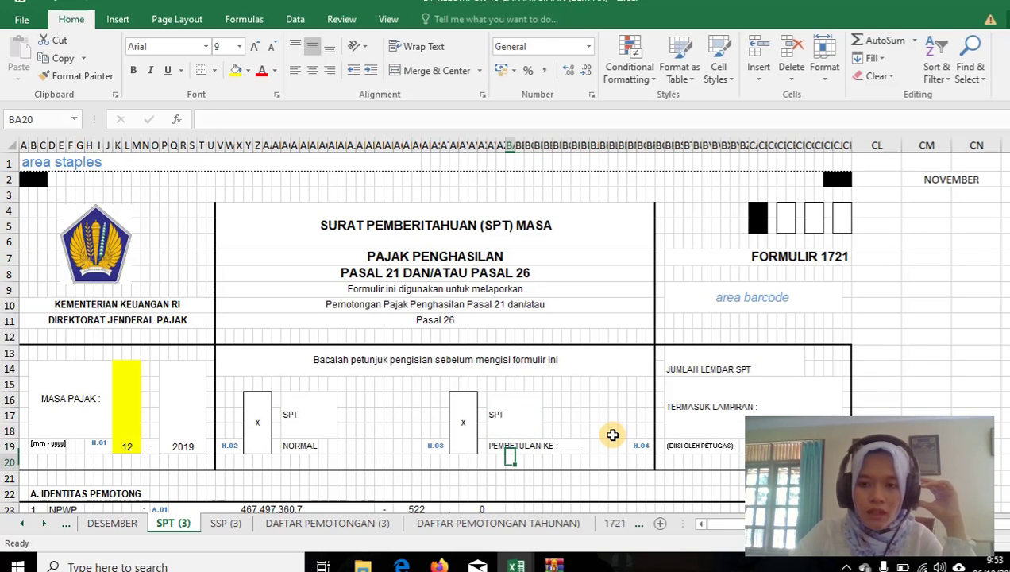
Go through section A, Identitas Pemotong, and inspect the withholder's Nama field.
{"action": "key", "text": "Down"}
{"action": "key", "text": "Down"}
{"action": "key", "text": "Down"}
{"action": "key", "text": "Down"}
{"action": "key", "text": "Down"}
{"action": "key", "text": "Down"}
{"action": "key", "text": "Down"}
{"action": "key", "text": "Down"}
{"action": "key", "text": "Down"}
{"action": "key", "text": "Down"}
{"action": "key", "text": "Down"}
{"action": "key", "text": "Down"}
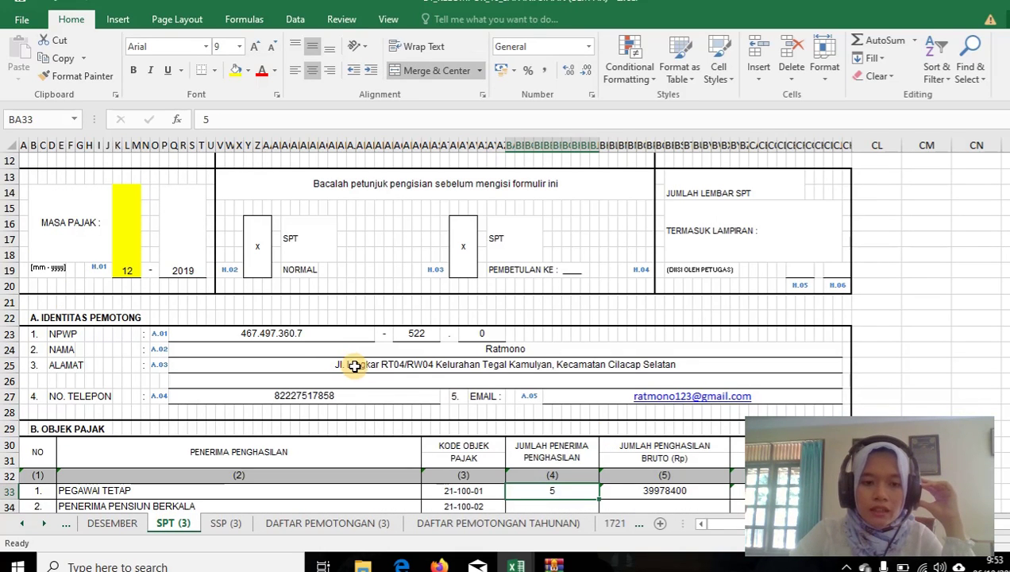
{"action": "left_click", "coordinate": [518, 354]}
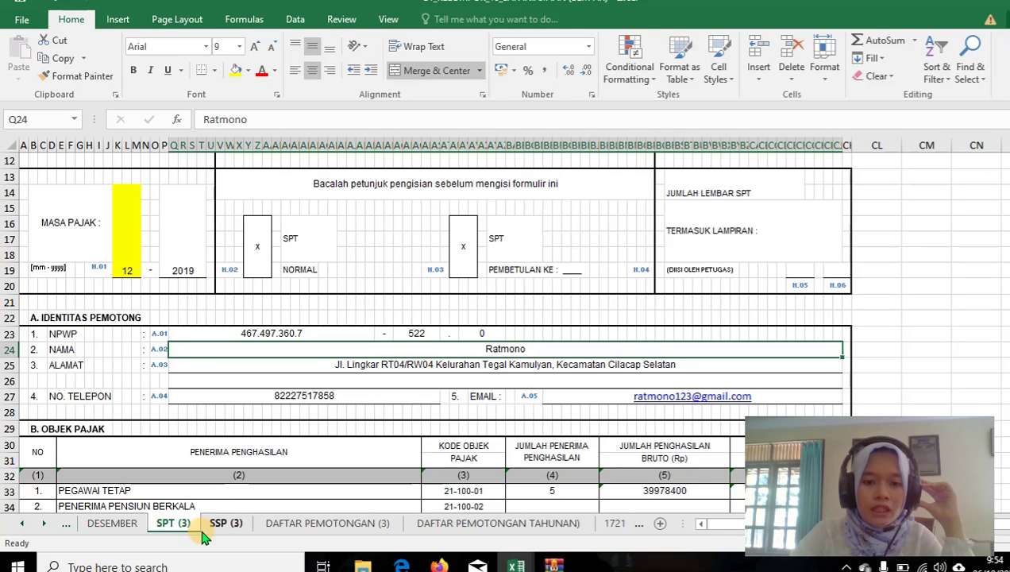
Open the DATA KARYAWAN sheet and check the company name and employee data from its first row.
{"action": "right_click", "coordinate": [69, 525]}
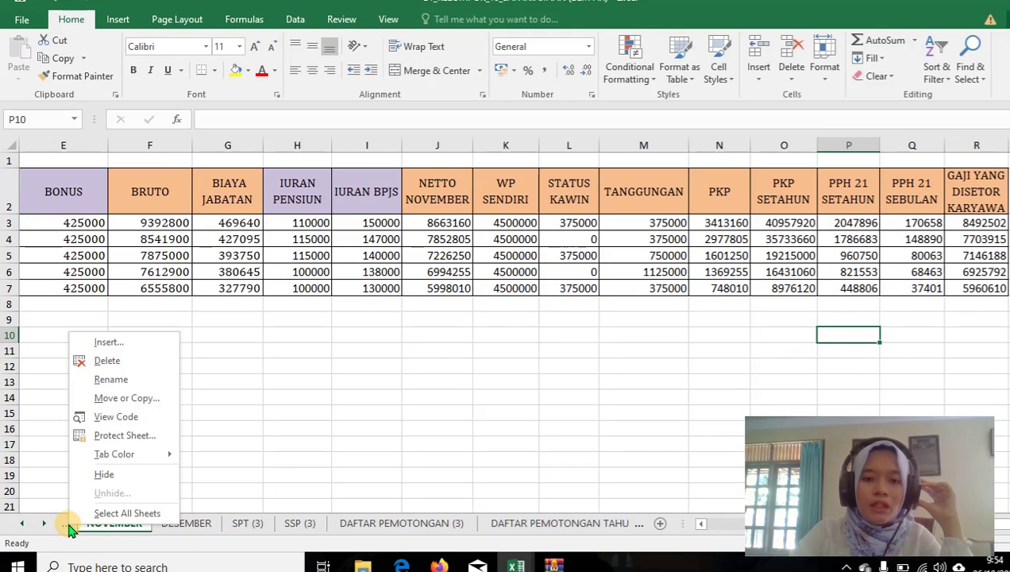
{"action": "right_click", "coordinate": [39, 524]}
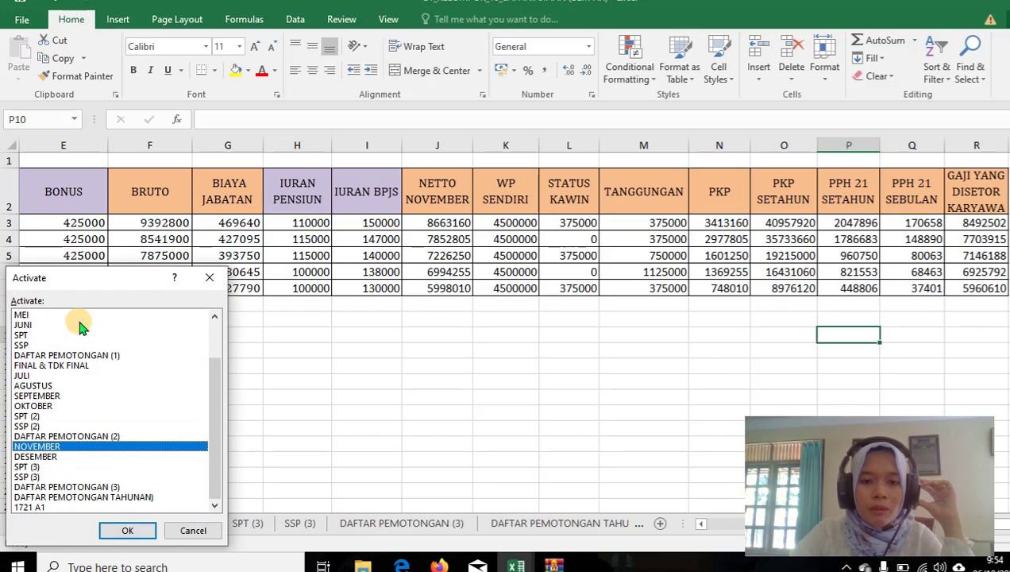
{"action": "left_click", "coordinate": [213, 335]}
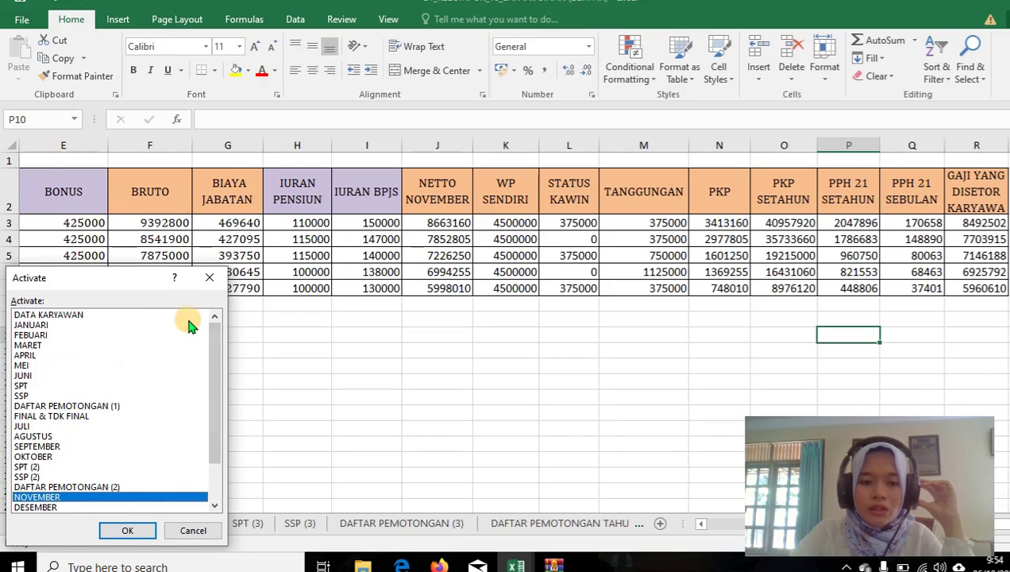
{"action": "left_click", "coordinate": [188, 316]}
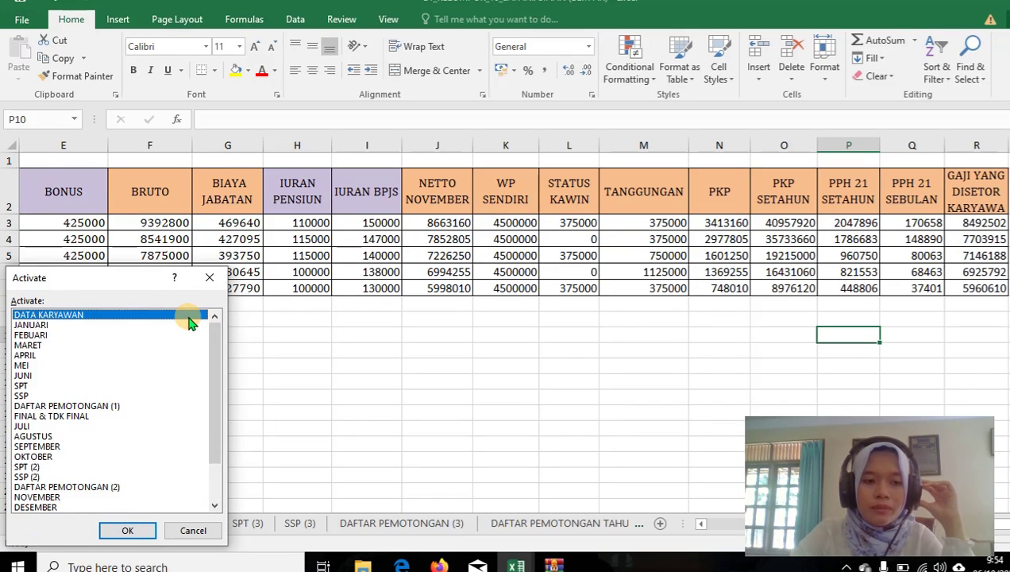
{"action": "double_click", "coordinate": [189, 317]}
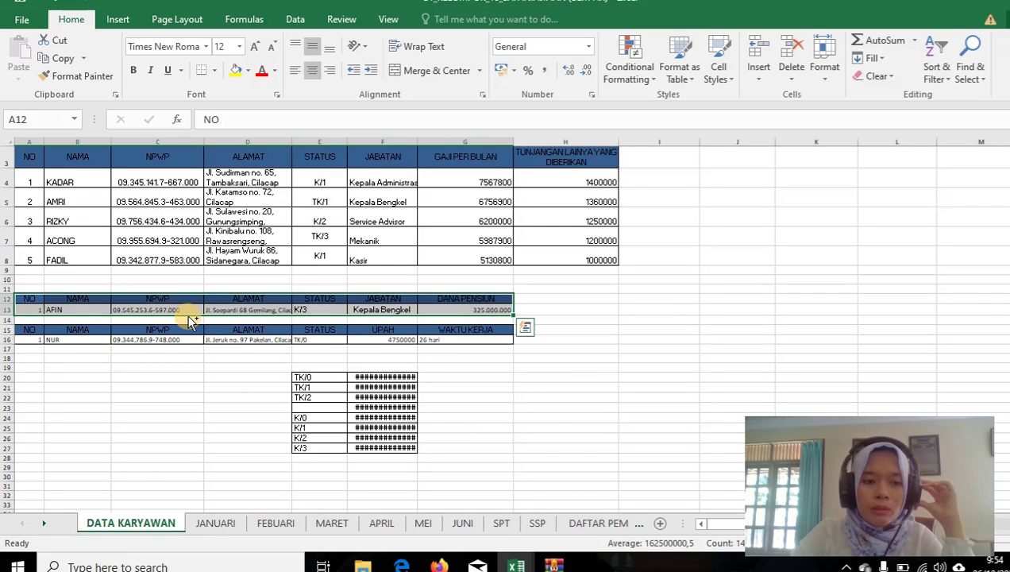
{"action": "key", "text": "ctrl+Home"}
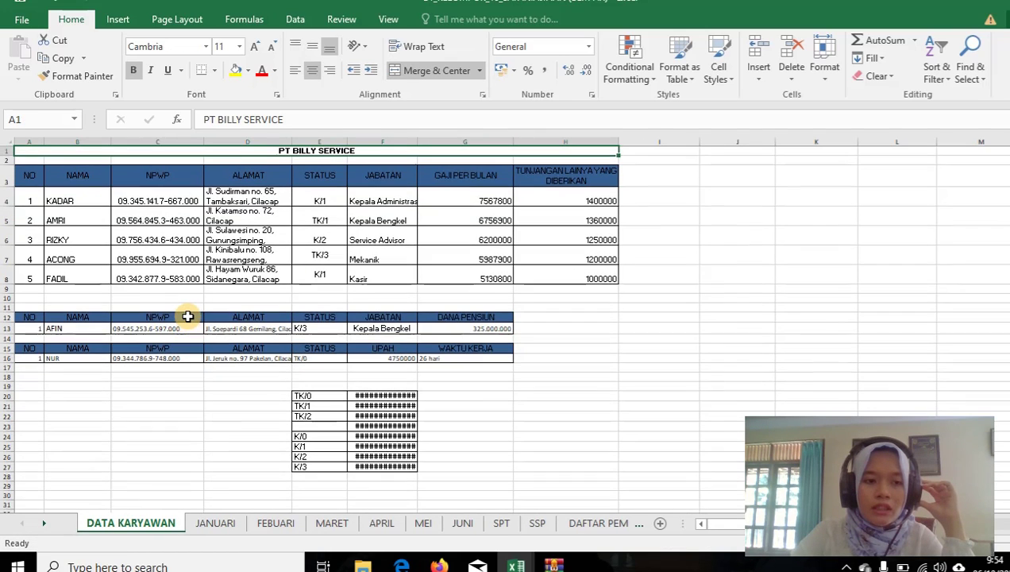
Return to the SPT (3) sheet and examine the withholder's details in section E, the declaration and signature part.
{"action": "right_click", "coordinate": [32, 530]}
{"action": "left_click", "coordinate": [215, 481]}
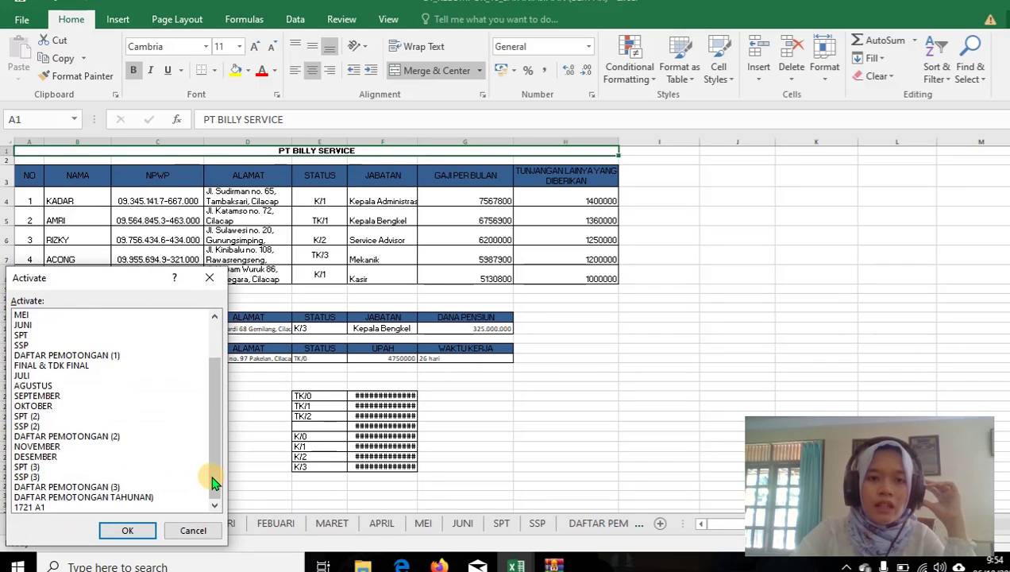
{"action": "left_click", "coordinate": [144, 469]}
{"action": "double_click", "coordinate": [144, 469]}
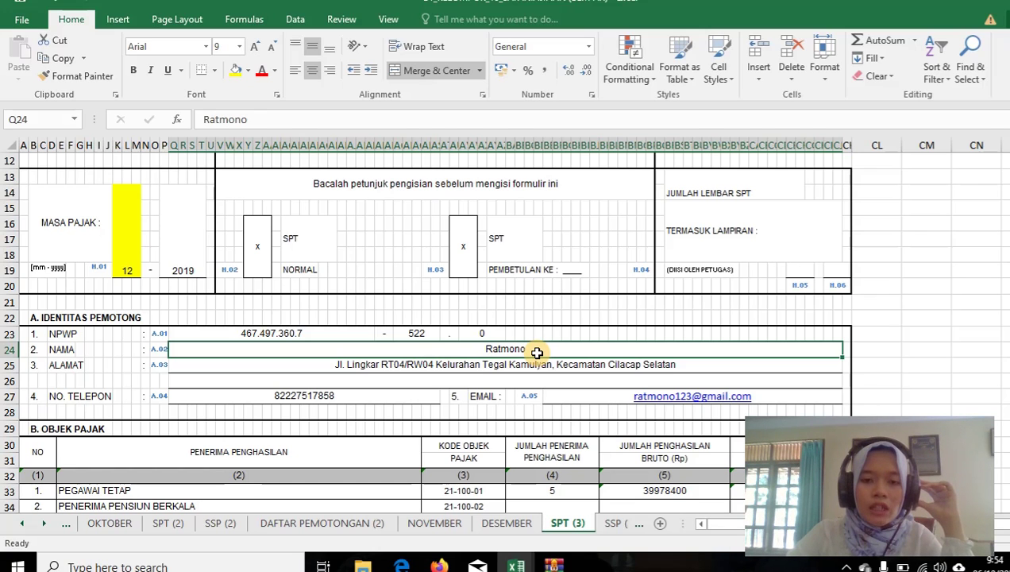
{"action": "key", "text": "Page_Down"}
{"action": "key", "text": "Page_Down"}
{"action": "key", "text": "Page_Down"}
{"action": "key", "text": "Page_Down"}
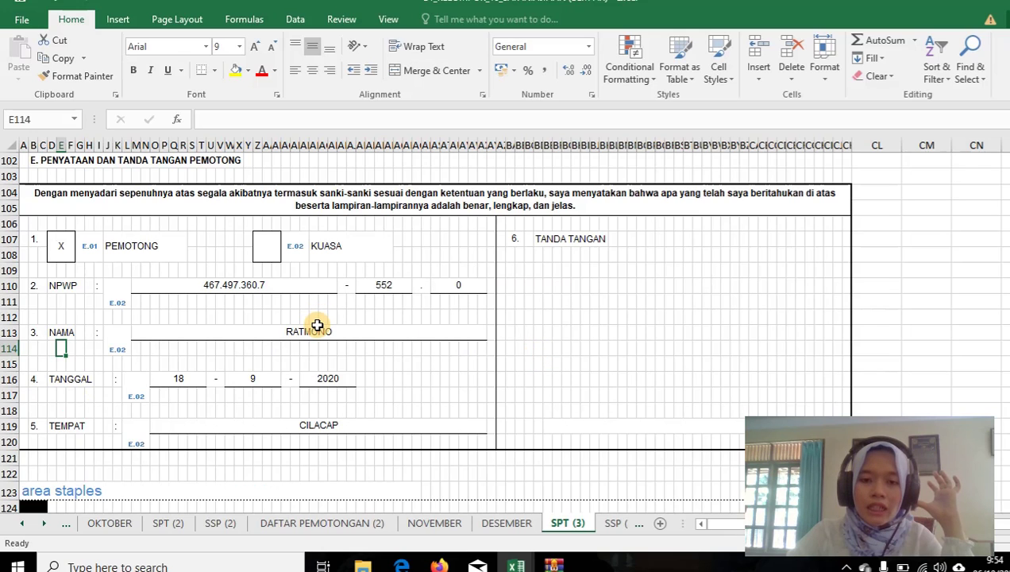
{"action": "key", "text": "Left"}
{"action": "key", "text": "Left"}
{"action": "key", "text": "Left"}
{"action": "key", "text": "Left"}
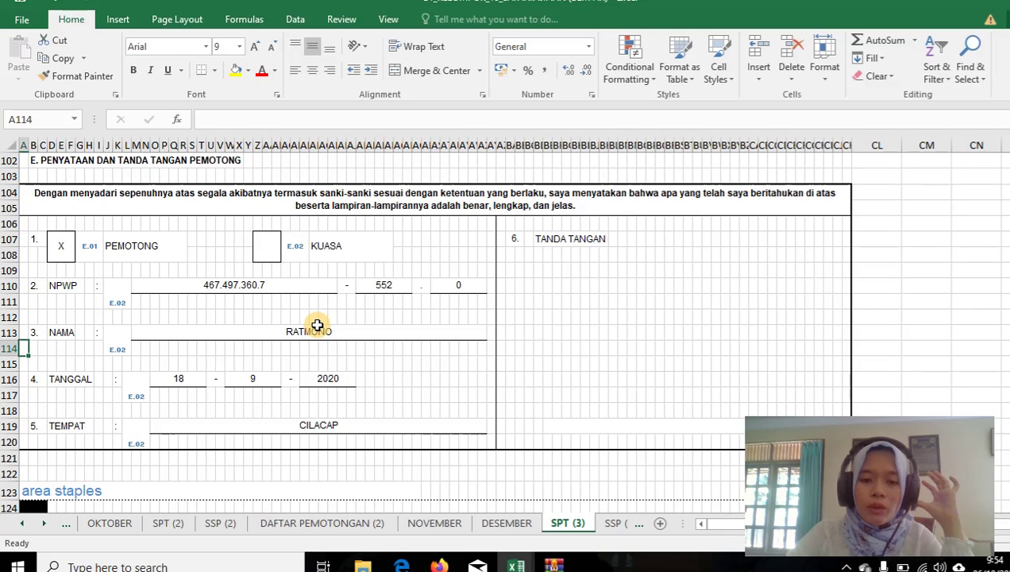
Recheck the Nama field in section A and inspect the Pegawai Tetap gross income formula in section B.
{"action": "key", "text": "ctrl+Home"}
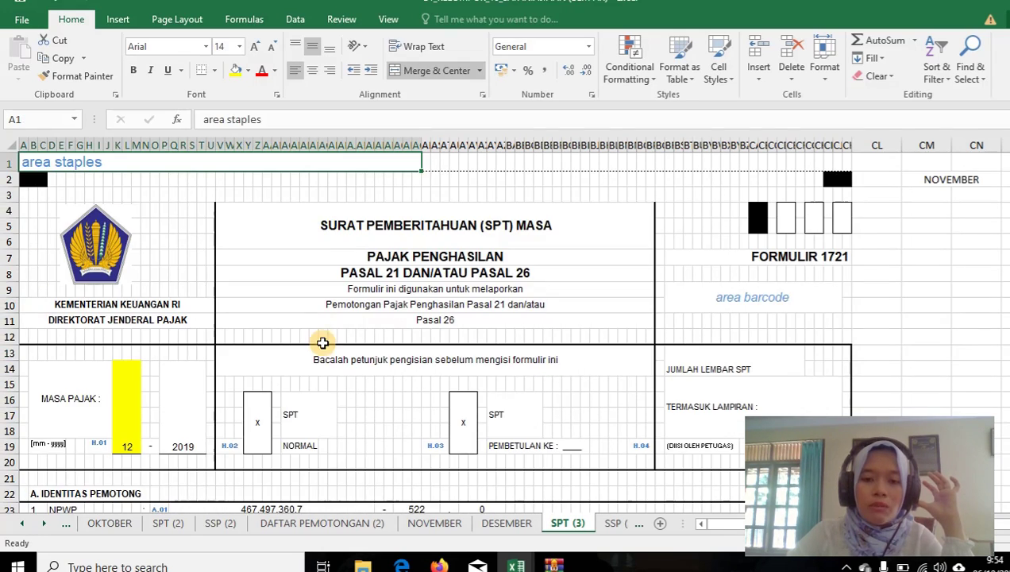
{"action": "key", "text": "Page_Down"}
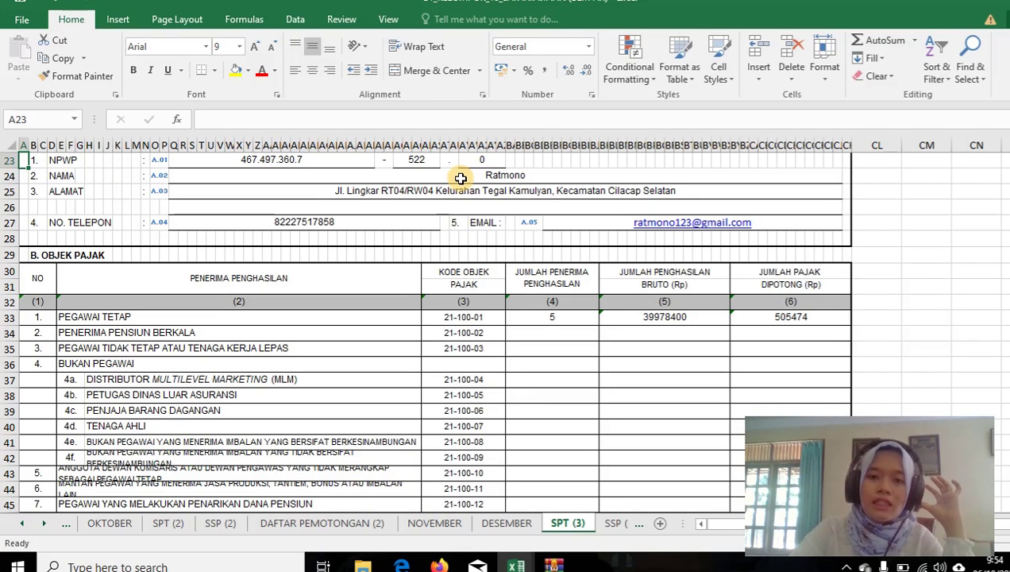
{"action": "left_click", "coordinate": [460, 176]}
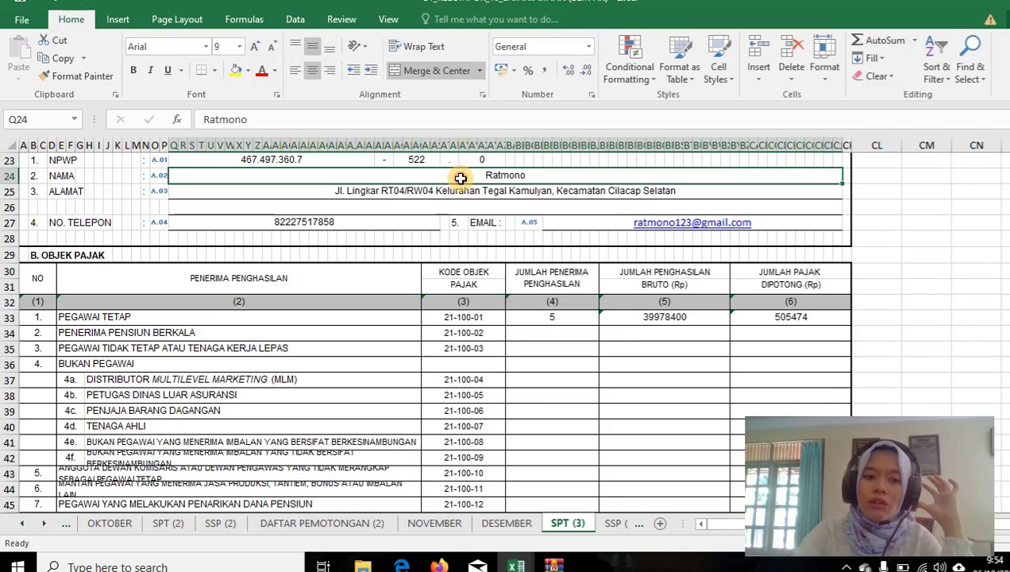
{"action": "left_click", "coordinate": [647, 317]}
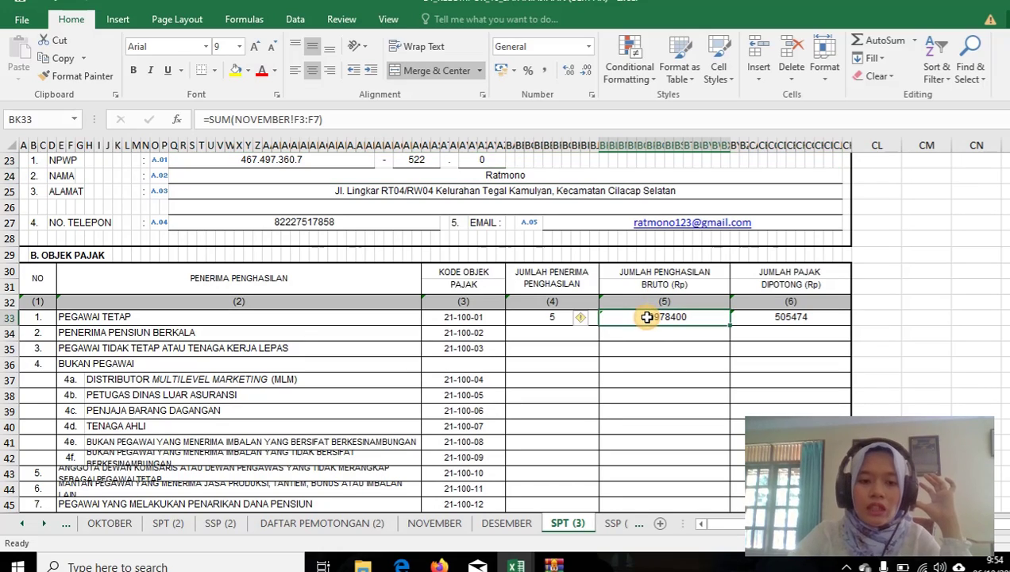
Format the Pegawai Tetap tax withheld and gross income amounts in section B with the Comma style.
{"action": "left_click", "coordinate": [760, 316]}
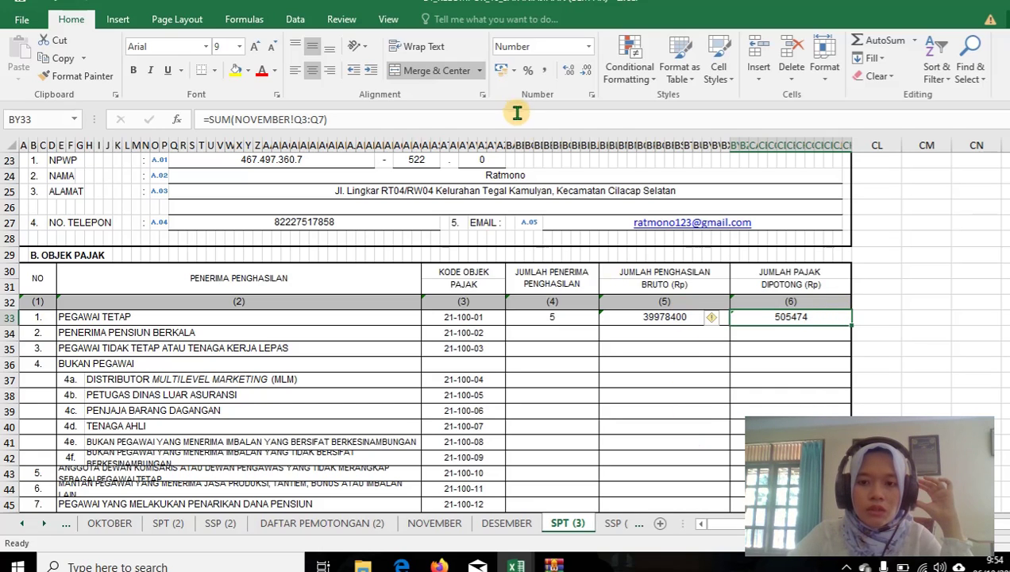
{"action": "left_click", "coordinate": [543, 71]}
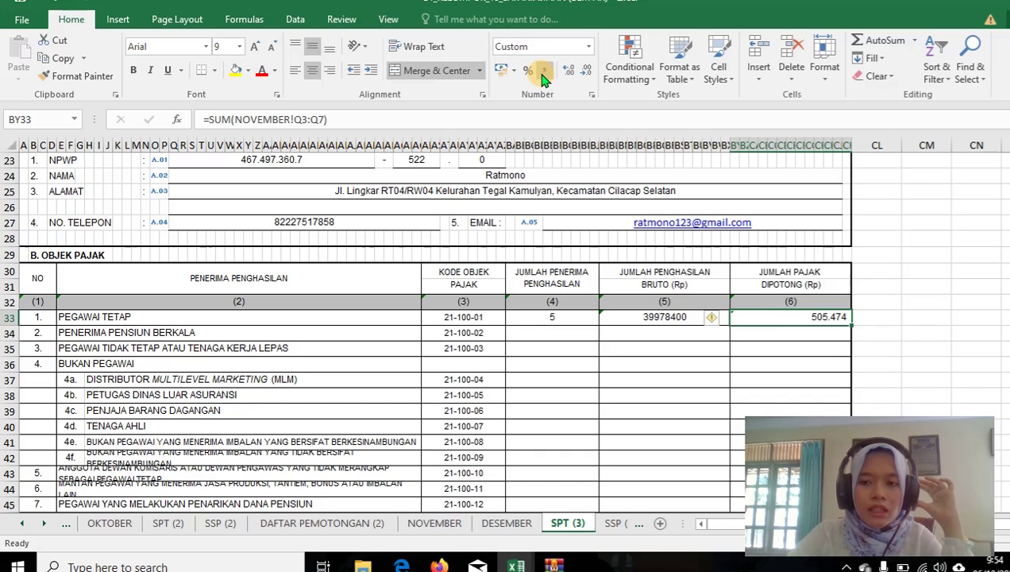
{"action": "left_click", "coordinate": [667, 318]}
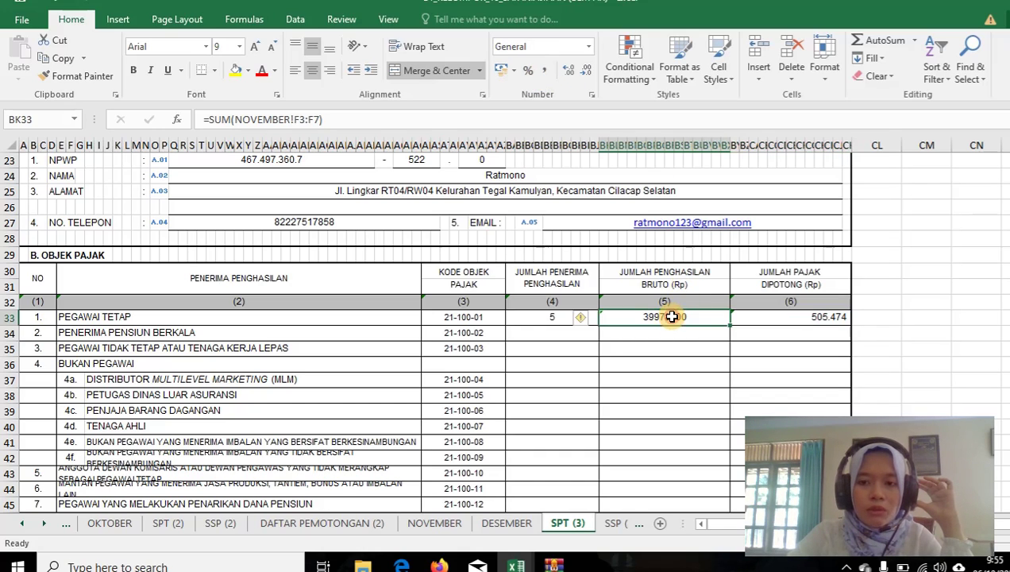
{"action": "left_click", "coordinate": [542, 72]}
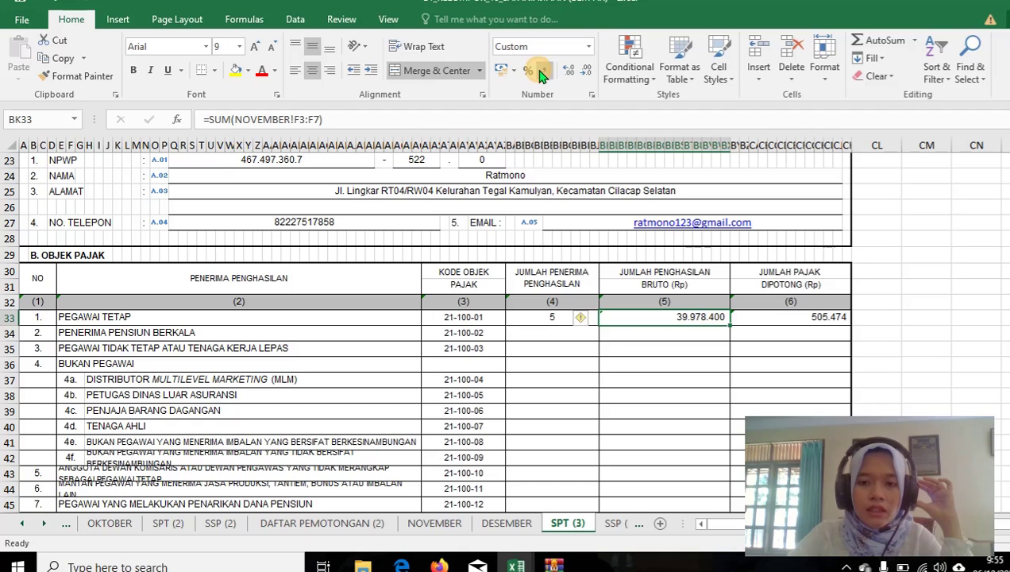
Examine the SPT (3) form's section B totals, section C final tax objects and the section D attachment counts.
{"action": "key", "text": "Page_Down"}
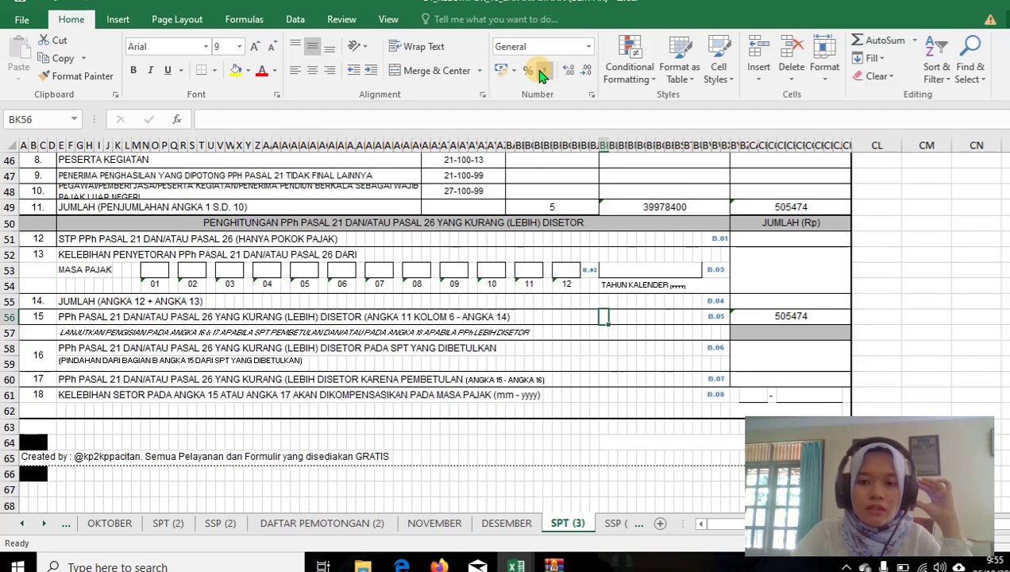
{"action": "key", "text": "Page_Down"}
{"action": "key", "text": "Page_Down"}
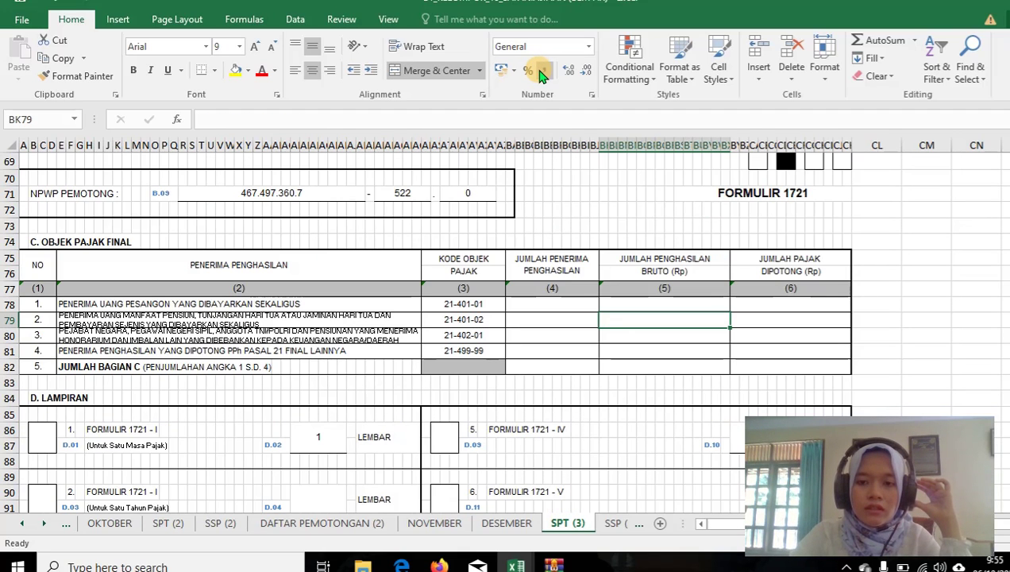
{"action": "key", "text": "Up"}
{"action": "key", "text": "Up"}
{"action": "key", "text": "Up"}
{"action": "key", "text": "Up"}
{"action": "key", "text": "Up"}
{"action": "key", "text": "Up"}
{"action": "key", "text": "Up"}
{"action": "key", "text": "Up"}
{"action": "key", "text": "Up"}
{"action": "key", "text": "Up"}
{"action": "key", "text": "Up"}
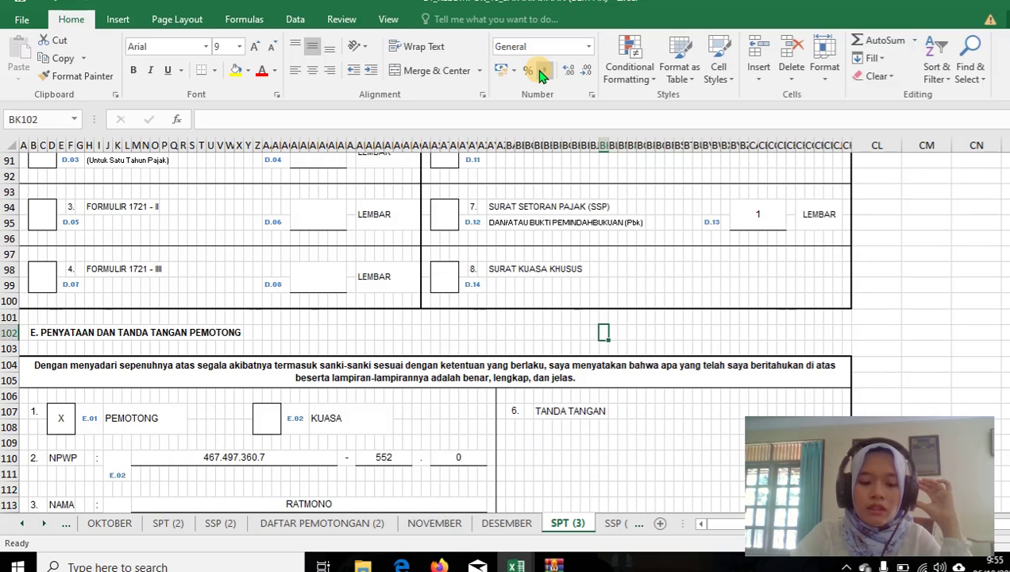
{"action": "key", "text": "Up"}
{"action": "key", "text": "Up"}
{"action": "key", "text": "Up"}
{"action": "key", "text": "Up"}
{"action": "key", "text": "Up"}
{"action": "key", "text": "Up"}
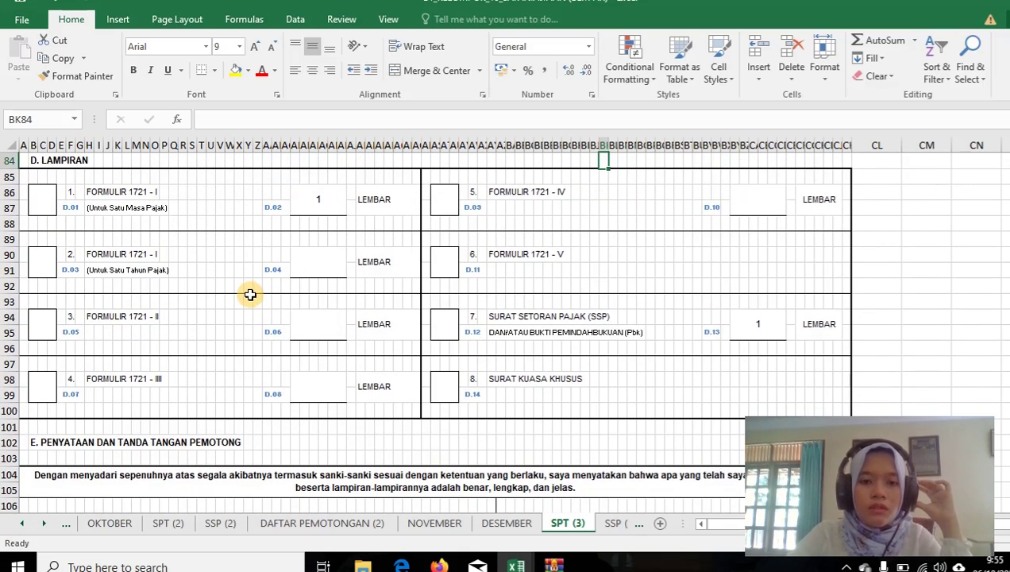
{"action": "left_click", "coordinate": [326, 199]}
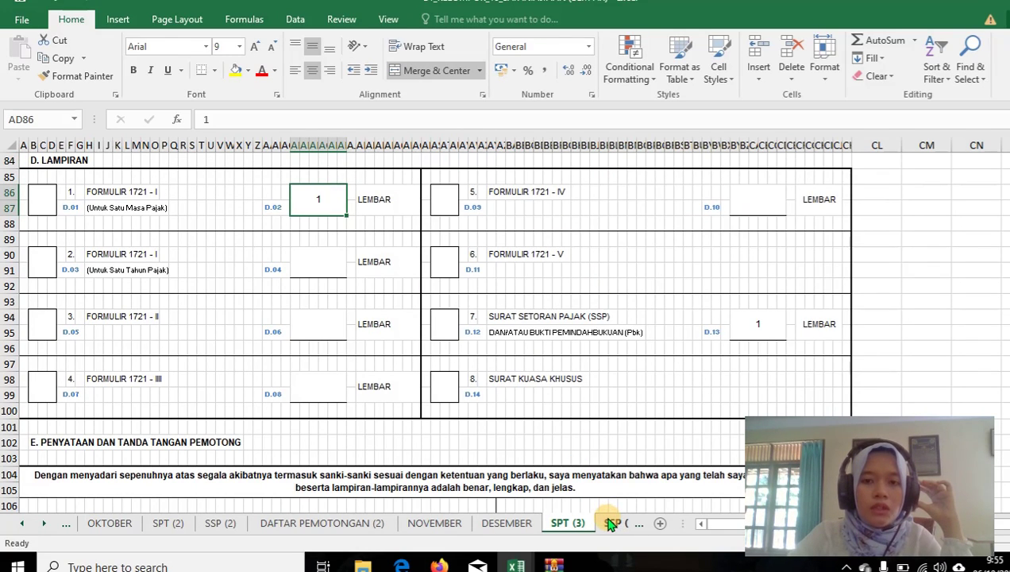
Open the SSP (3) sheet and check its payment forms, including account code, tax period and payment amounts.
{"action": "left_click", "coordinate": [609, 523]}
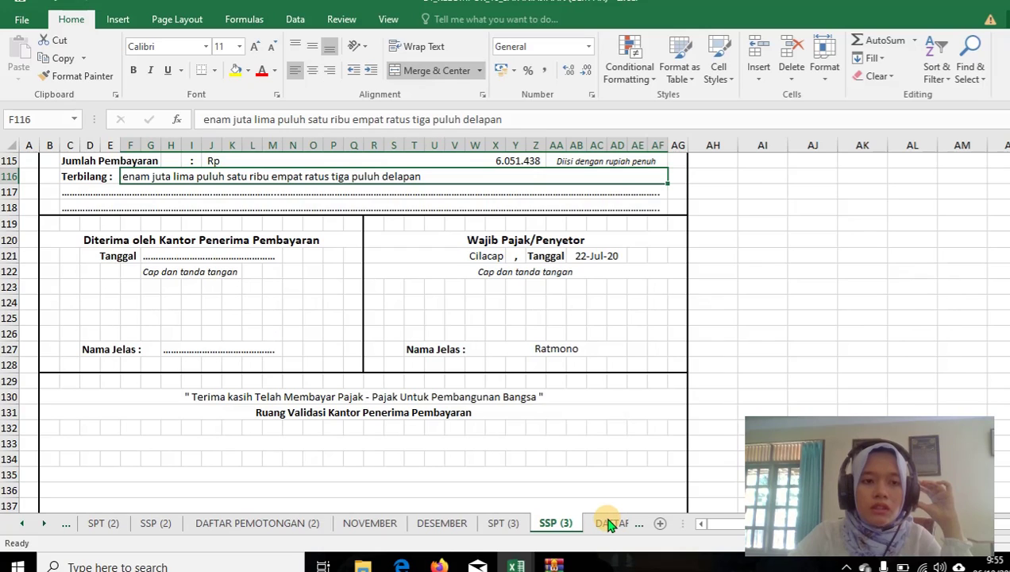
{"action": "left_click", "coordinate": [609, 523]}
{"action": "key", "text": "Page_Down"}
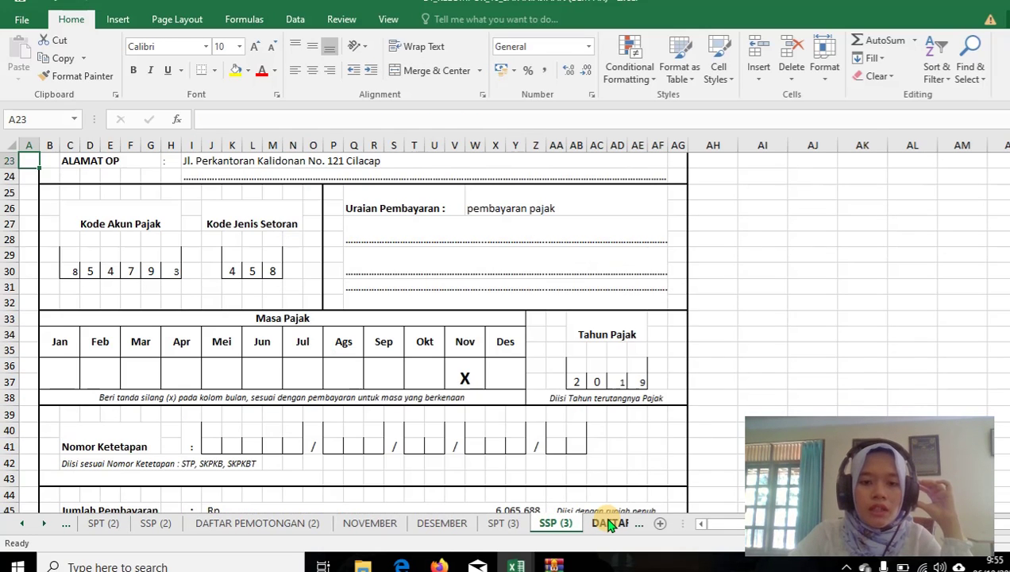
{"action": "key", "text": "Page_Down"}
{"action": "key", "text": "Page_Down"}
{"action": "key", "text": "Page_Down"}
{"action": "key", "text": "Page_Down"}
{"action": "key", "text": "Page_Down"}
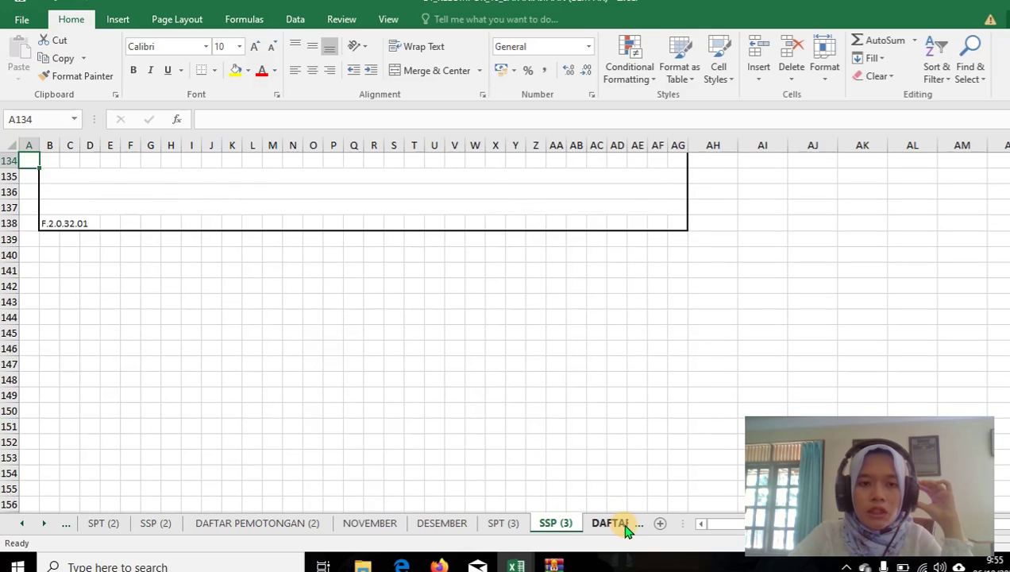
On the DAFTAR PEMOTONGAN (3) sheet, set the Masa Pajak month of the December list to 12.
{"action": "left_click", "coordinate": [618, 525]}
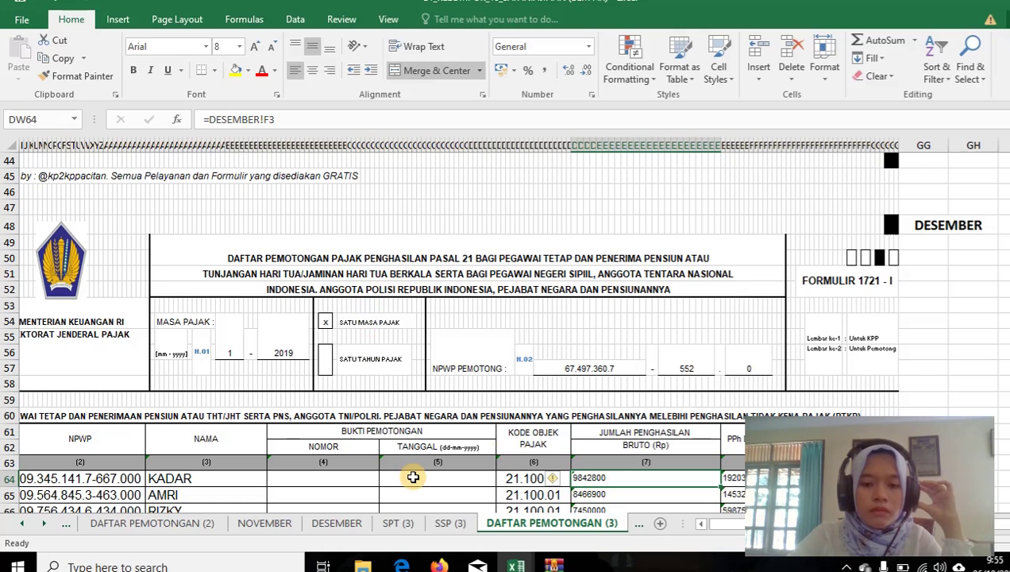
{"action": "key", "text": "Page_Down"}
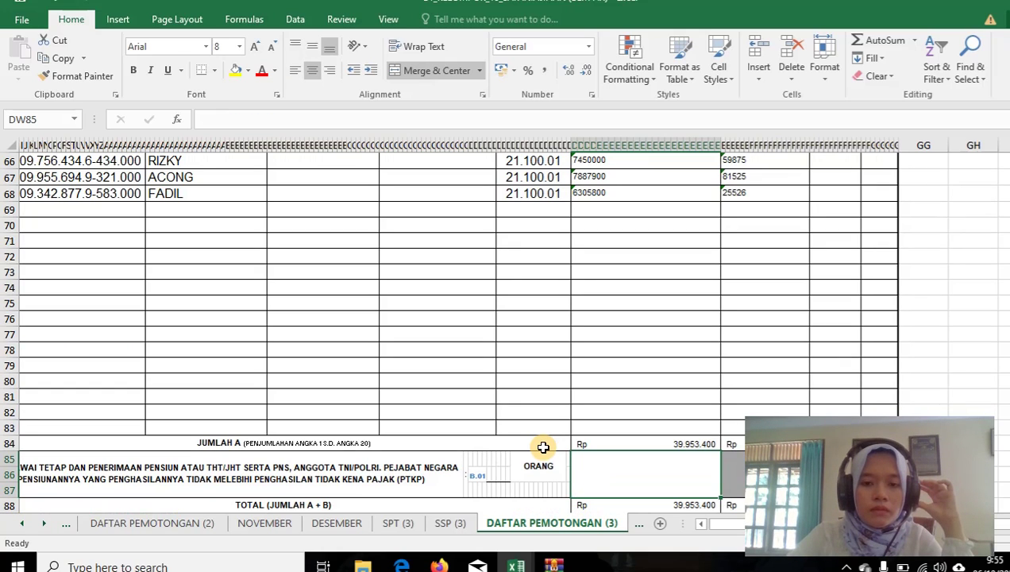
{"action": "key", "text": "Page_Up"}
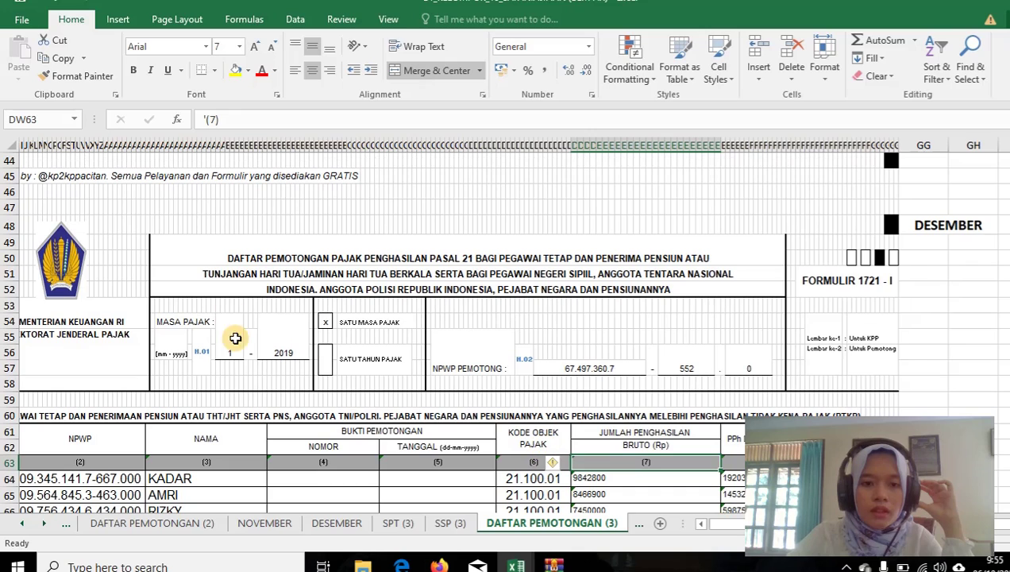
{"action": "left_click", "coordinate": [231, 352]}
{"action": "type", "text": "12"}
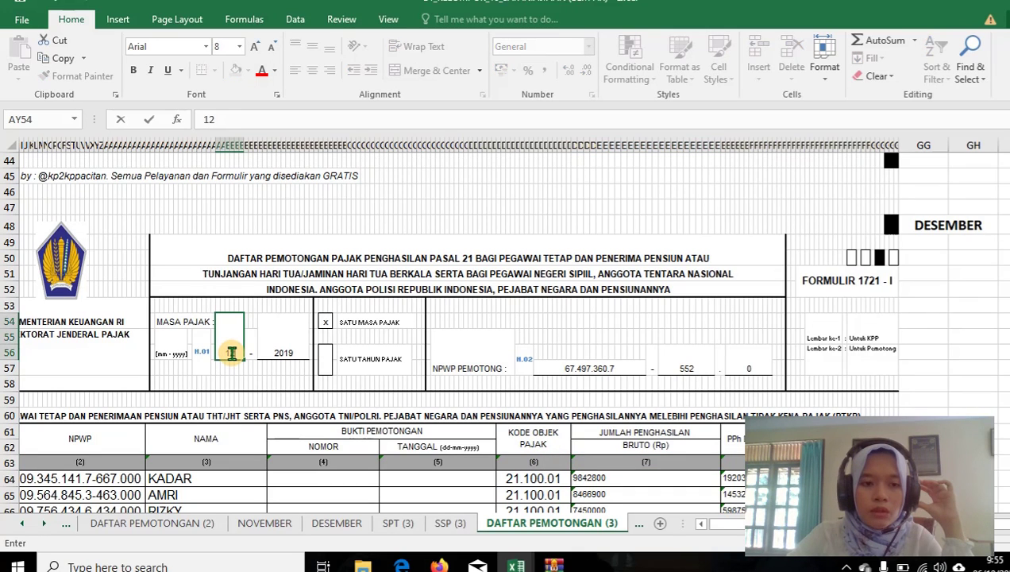
{"action": "key", "text": "Return"}
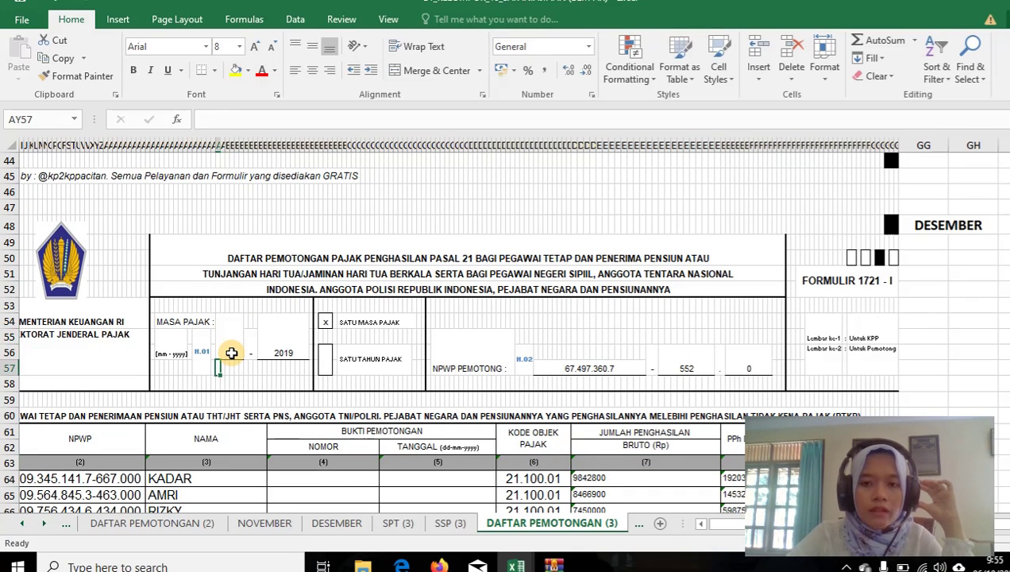
Inspect the December list's Jumlah A gross income formula and compare its total with section B of SPT (3).
{"action": "key", "text": "Page_Down"}
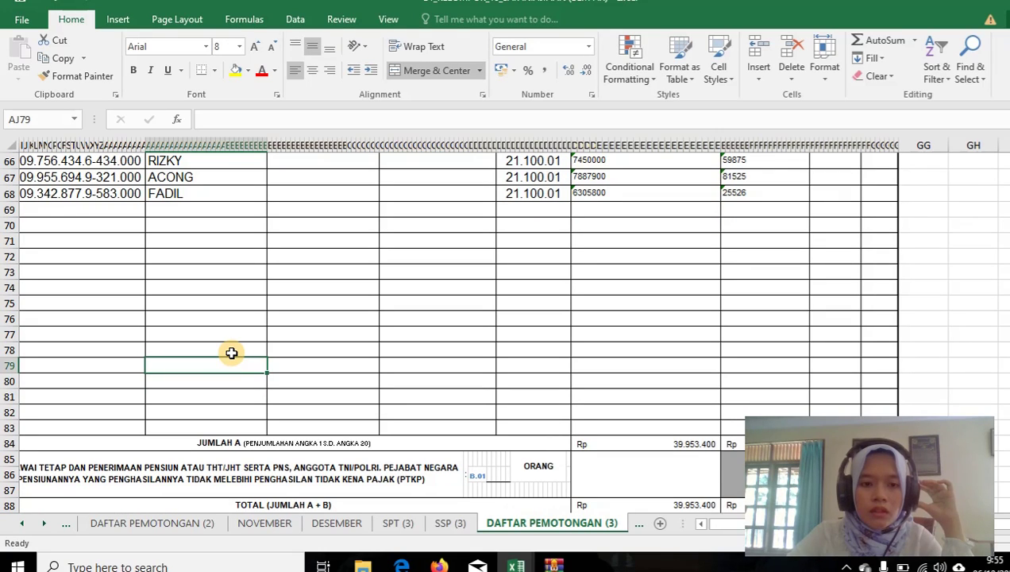
{"action": "left_click", "coordinate": [693, 444]}
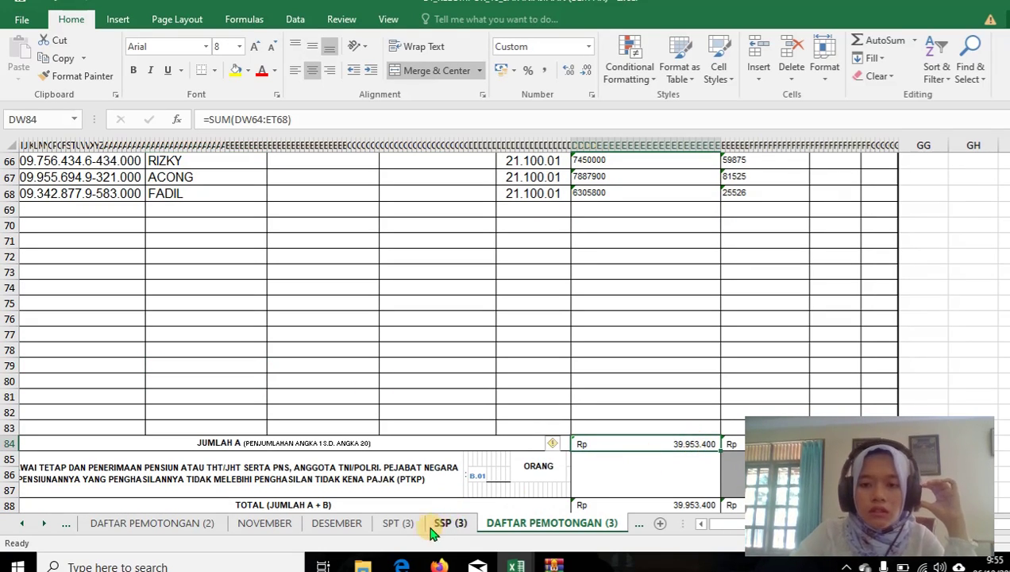
{"action": "left_click", "coordinate": [397, 523]}
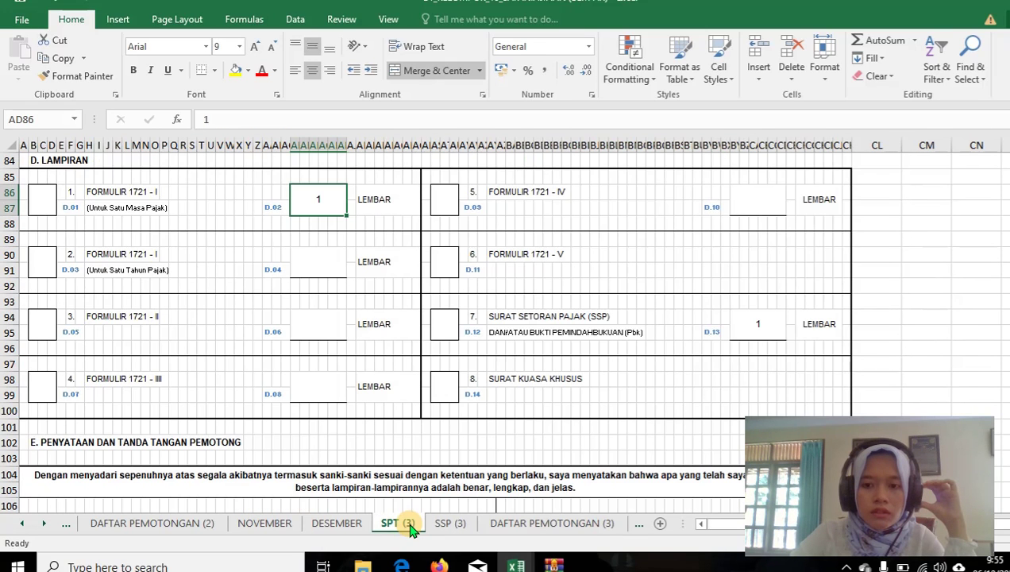
{"action": "key", "text": "ctrl+Home"}
{"action": "key", "text": "Page_Down"}
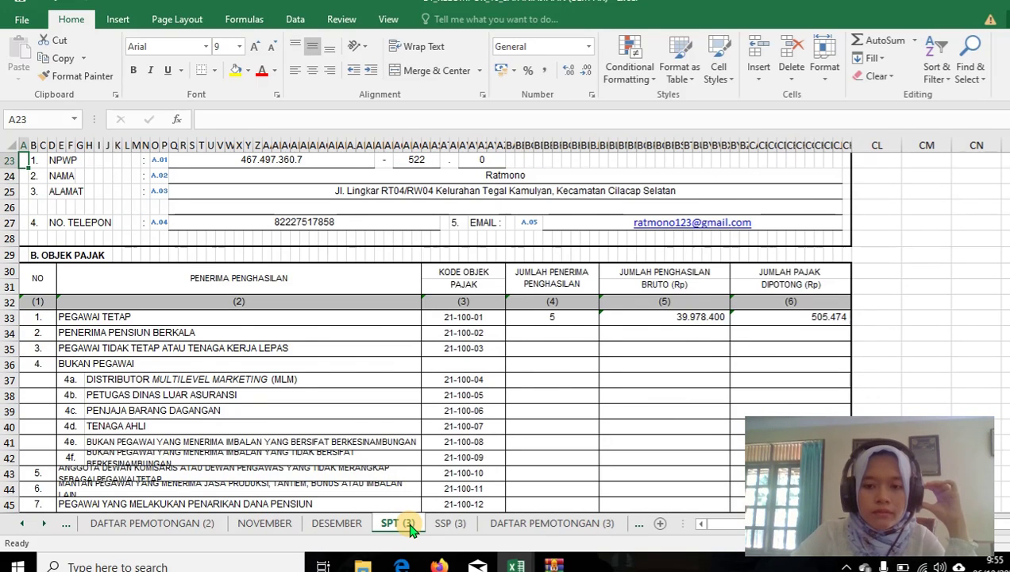
{"action": "key", "text": "Page_Down"}
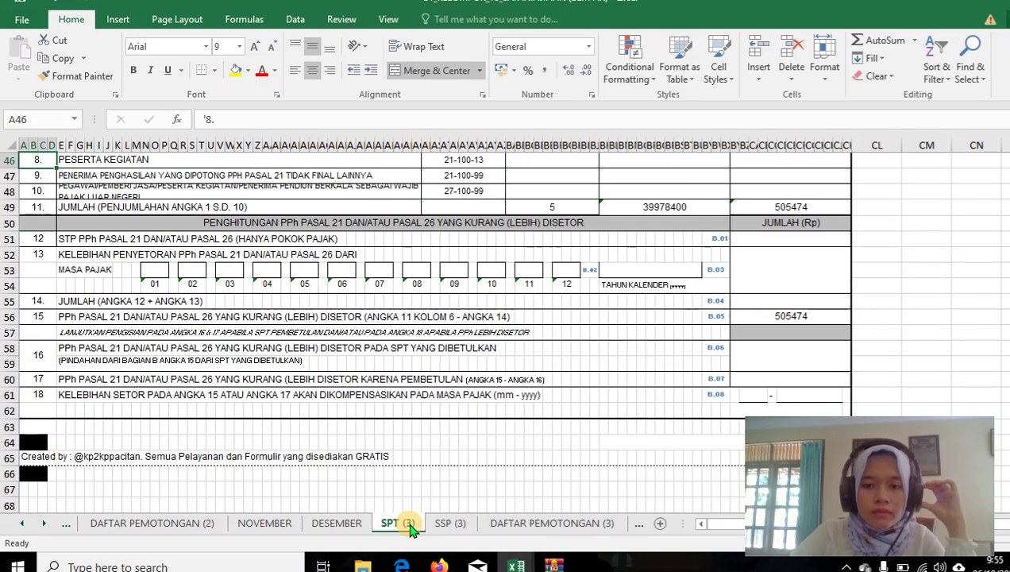
{"action": "left_click", "coordinate": [543, 523]}
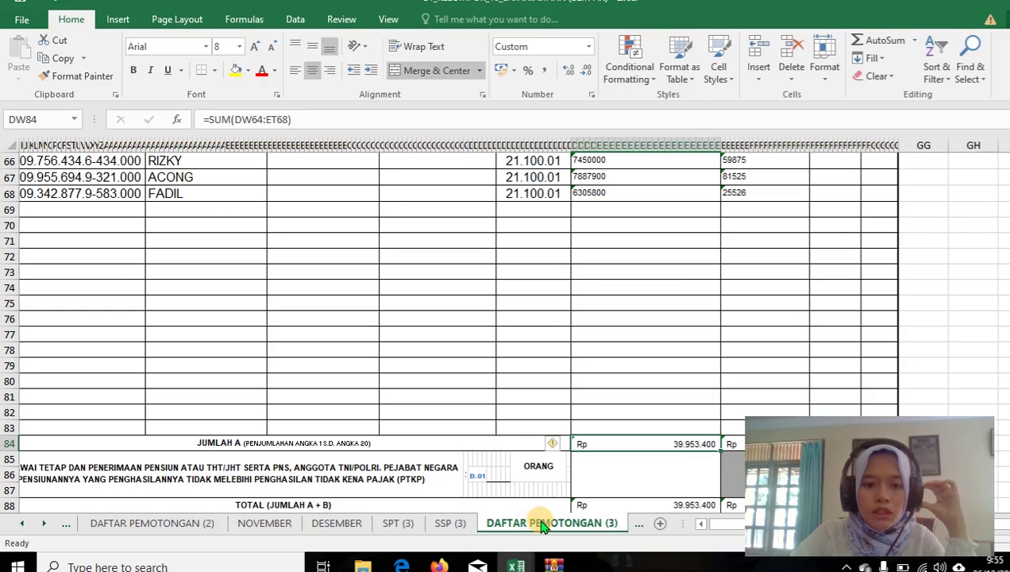
Open the annual withholding list sheet and inspect the first employee's gross income and PPh Dipotong formulas.
{"action": "left_click", "coordinate": [639, 524]}
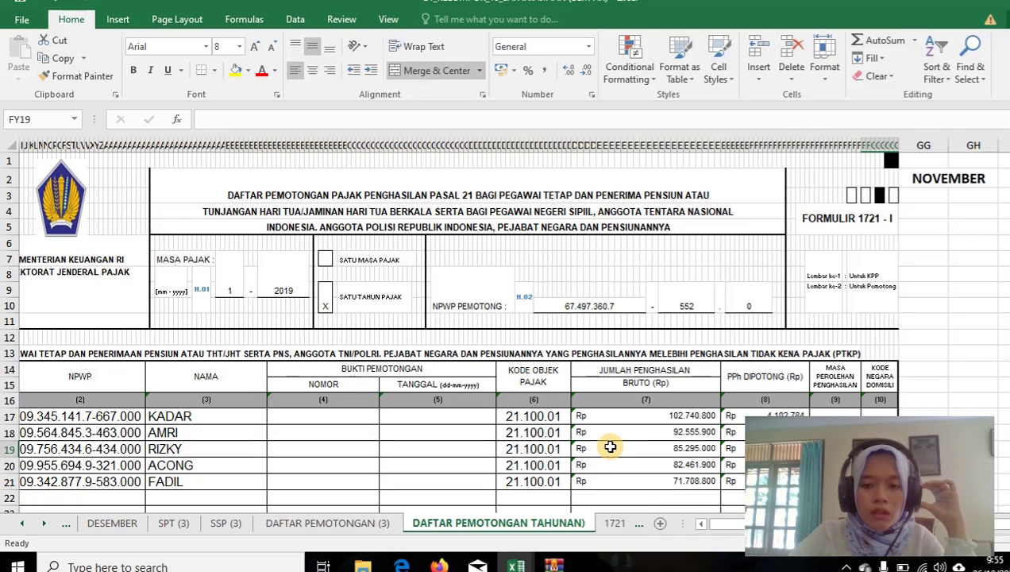
{"action": "left_click", "coordinate": [645, 416]}
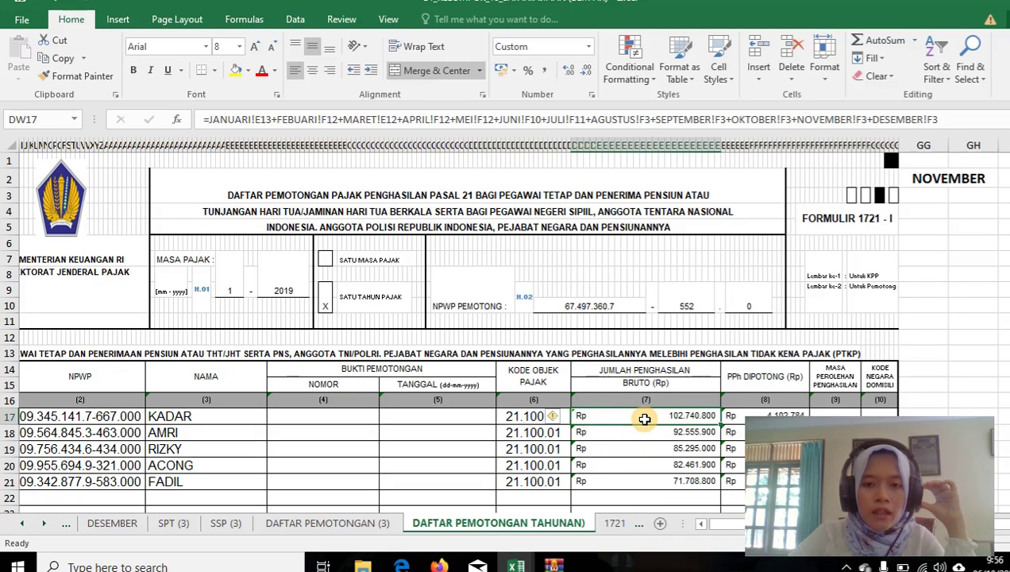
{"action": "left_click", "coordinate": [762, 414]}
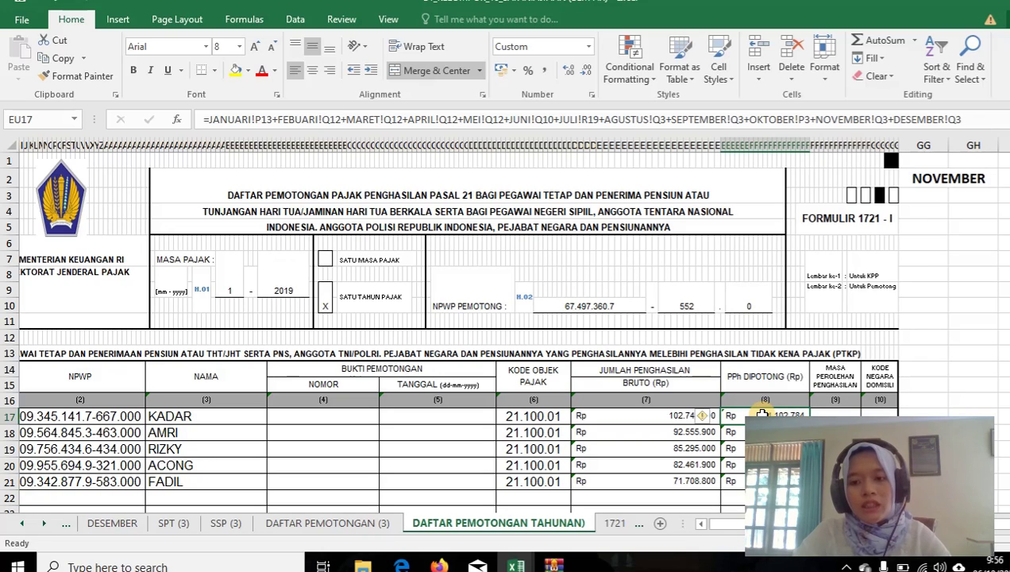
Enter the Masa Perolehan Penghasilan as text in the annual list: 0112 in row 17 and 01-12 in row 18.
{"action": "left_click", "coordinate": [826, 414]}
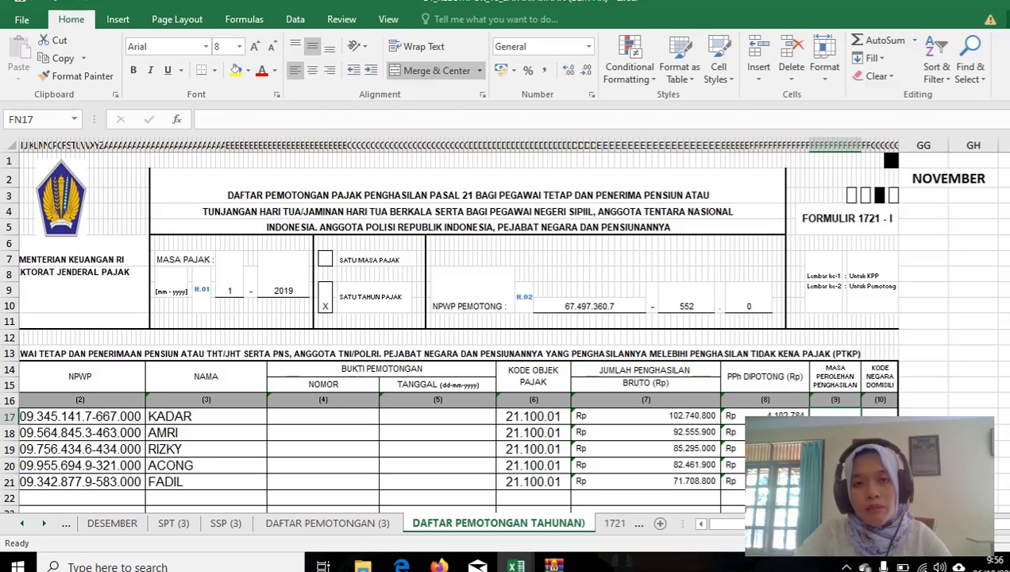
{"action": "type", "text": "0112"}
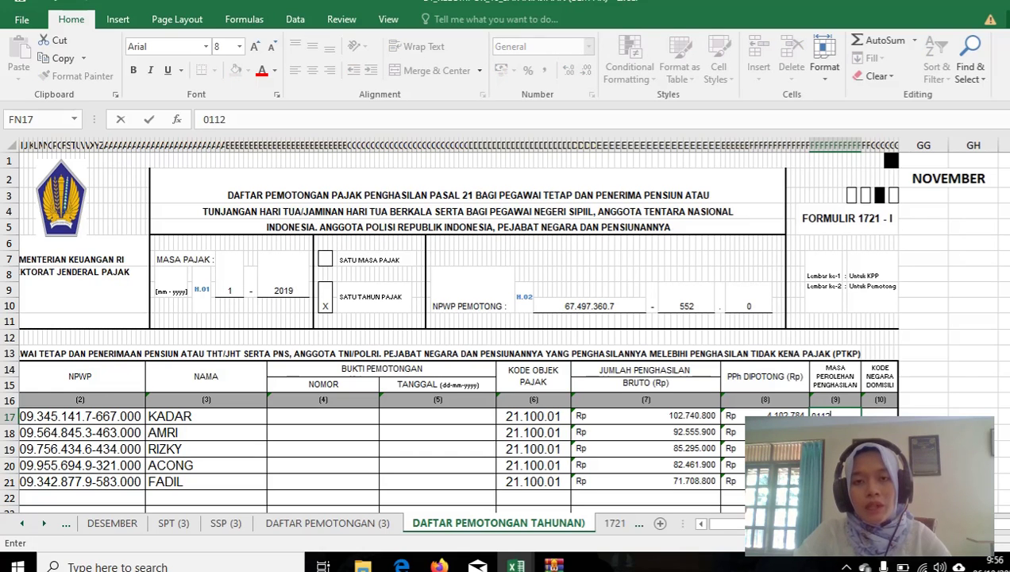
{"action": "key", "text": "ctrl+Return"}
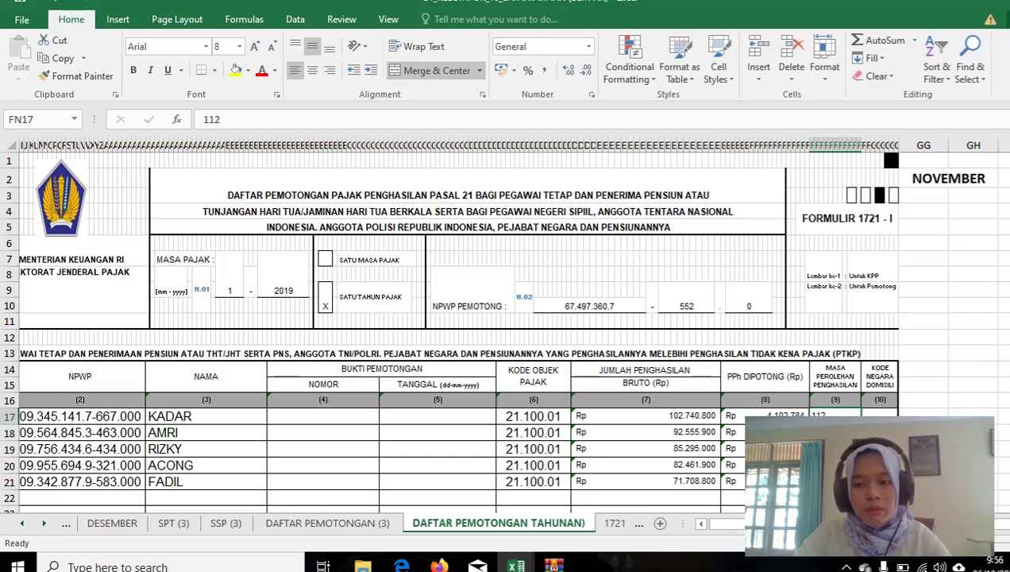
{"action": "type", "text": "'0"}
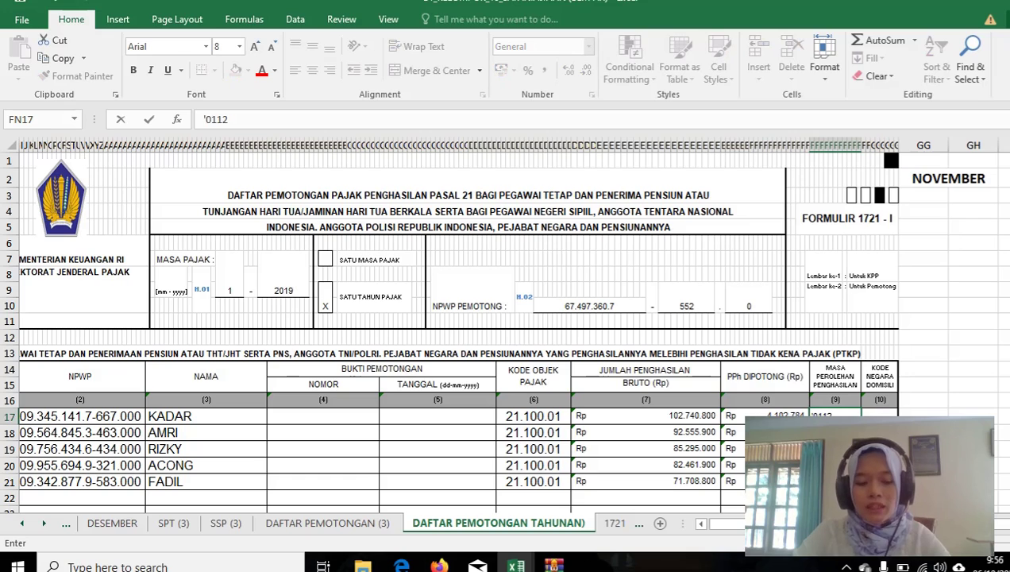
{"action": "key", "text": "Return"}
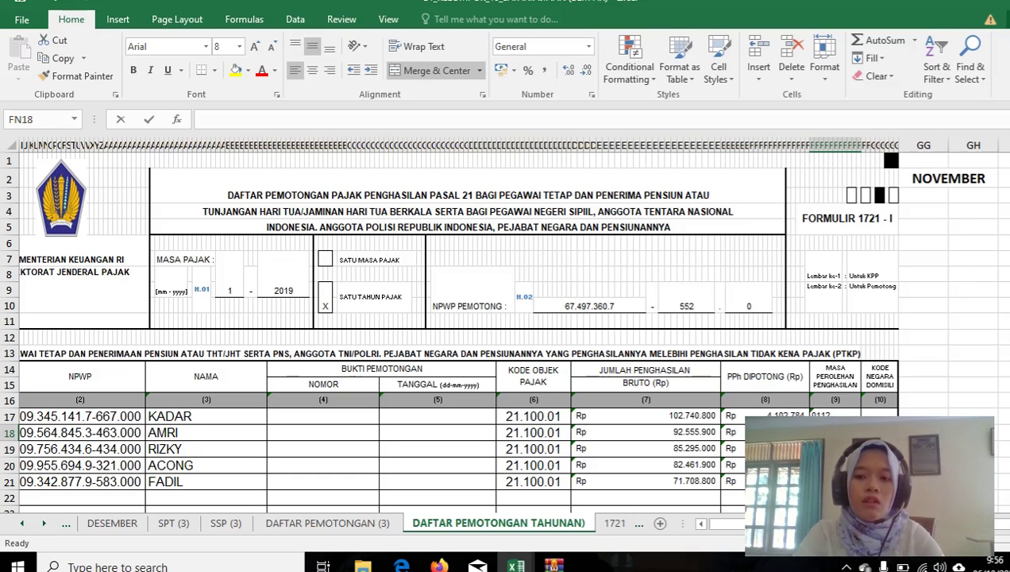
{"action": "type", "text": "'01-12"}
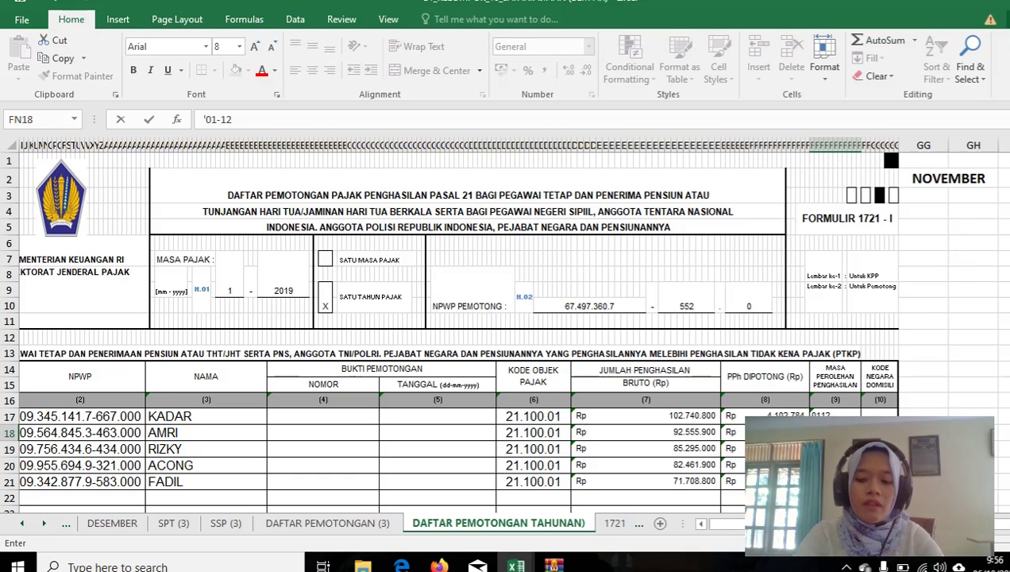
{"action": "key", "text": "Return"}
Recheck the first row's income period entry and examine the annual list's Jumlah A and total rows.
{"action": "left_click", "coordinate": [835, 415]}
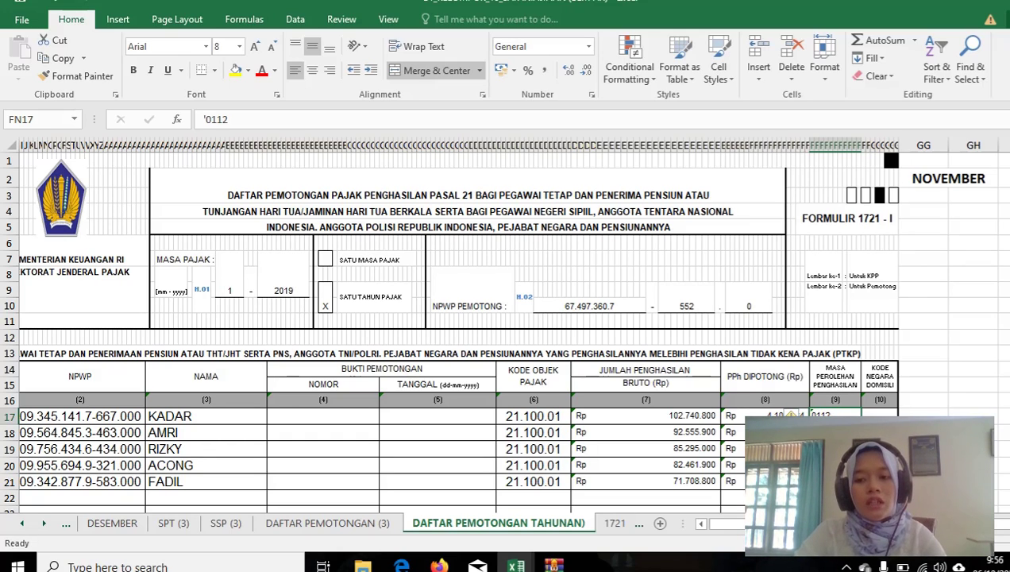
{"action": "left_click", "coordinate": [538, 437]}
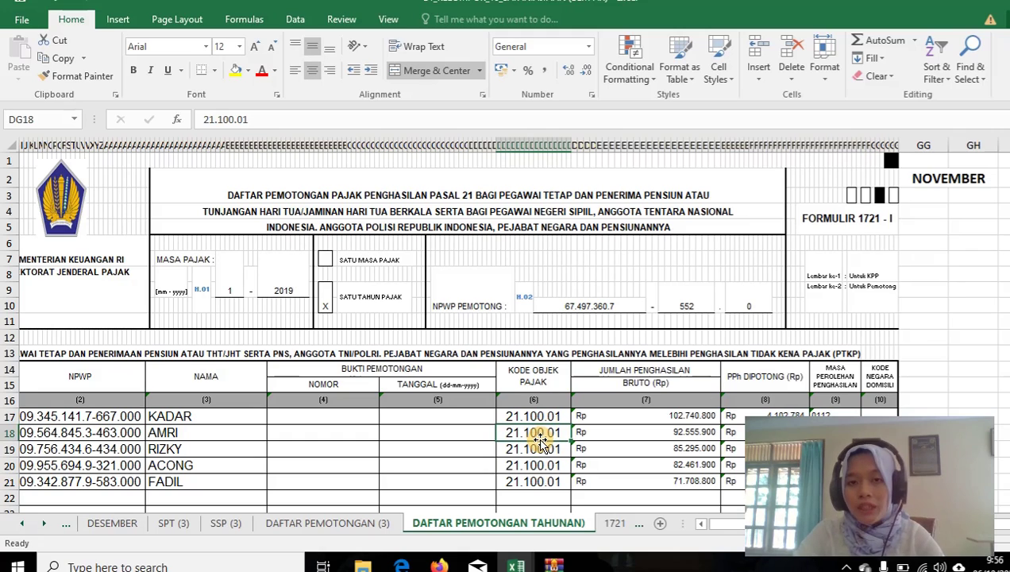
{"action": "key", "text": "ctrl+Down"}
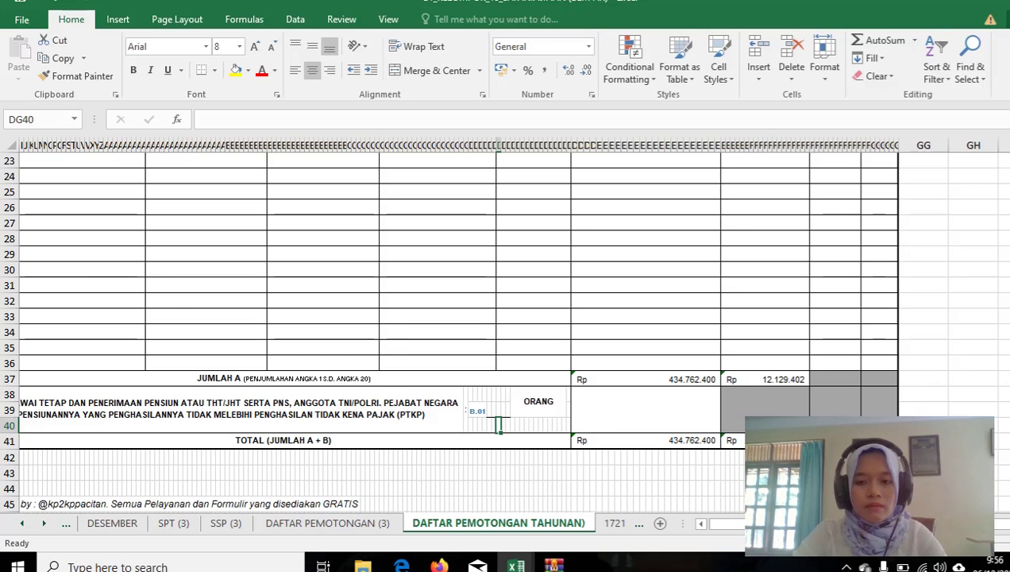
{"action": "scroll", "coordinate": [508, 318], "scroll_direction": "up", "scroll_amount": 7}
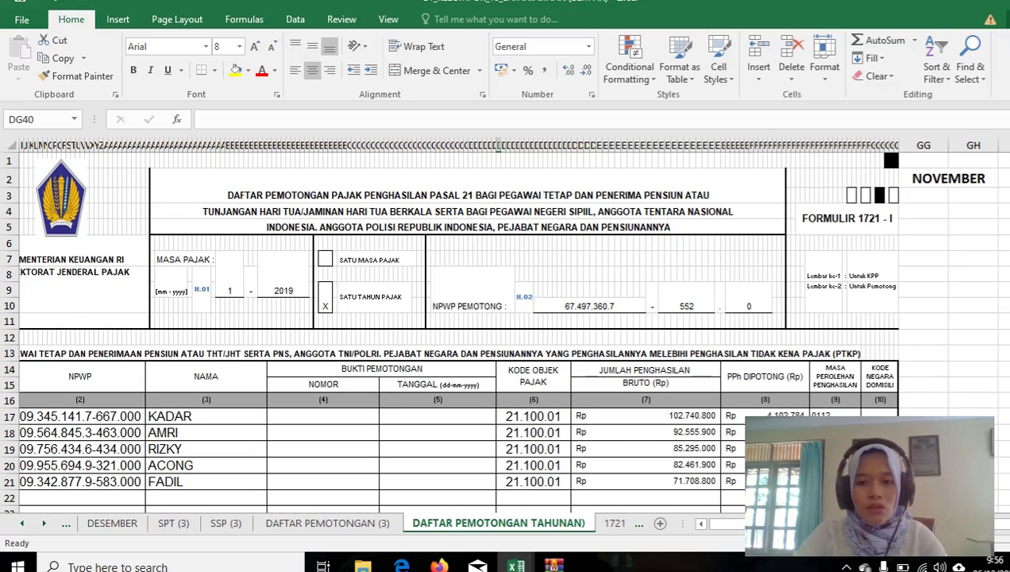
Open the 1721 A1 sheet and review the form from its header through section C.
{"action": "left_click", "coordinate": [611, 522]}
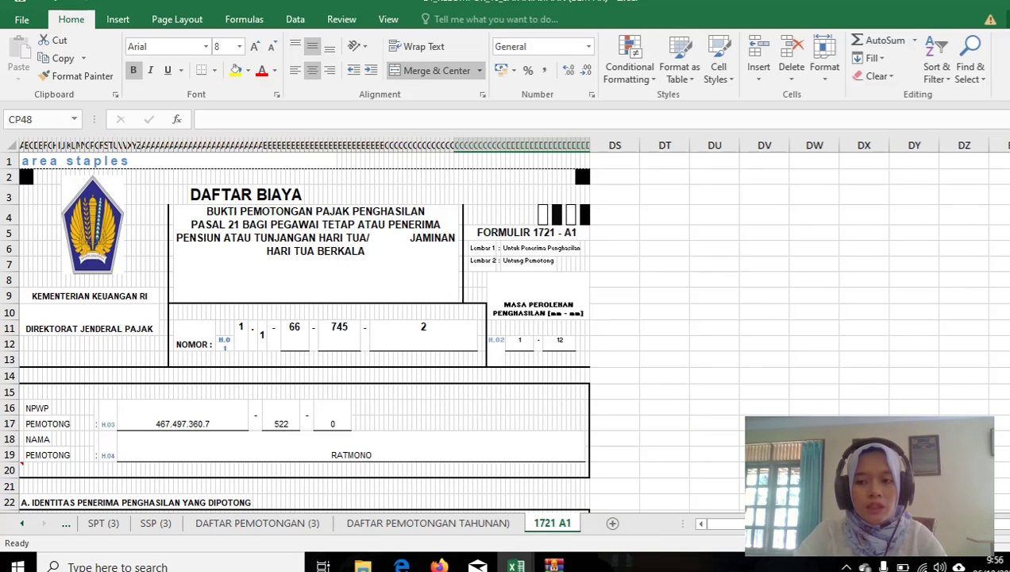
{"action": "scroll", "coordinate": [508, 330], "scroll_direction": "down", "scroll_amount": 2}
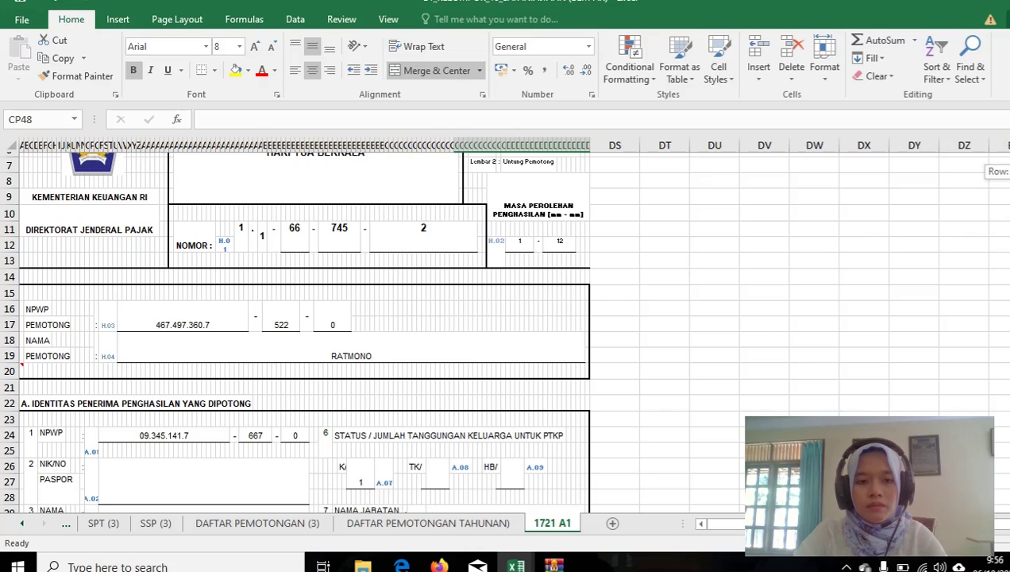
{"action": "scroll", "coordinate": [508, 330], "scroll_direction": "down", "scroll_amount": 2}
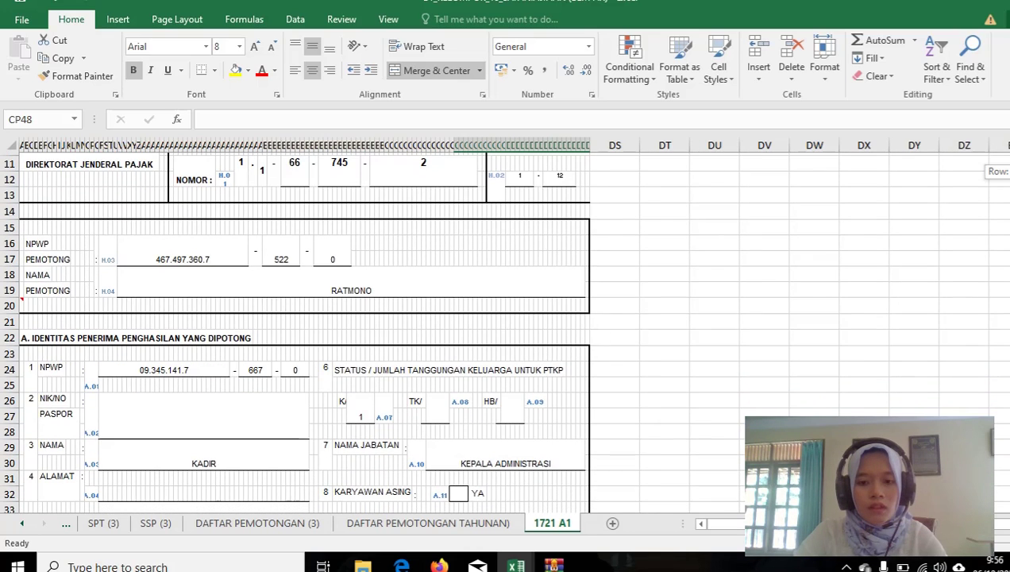
{"action": "scroll", "coordinate": [508, 331], "scroll_direction": "down", "scroll_amount": 4}
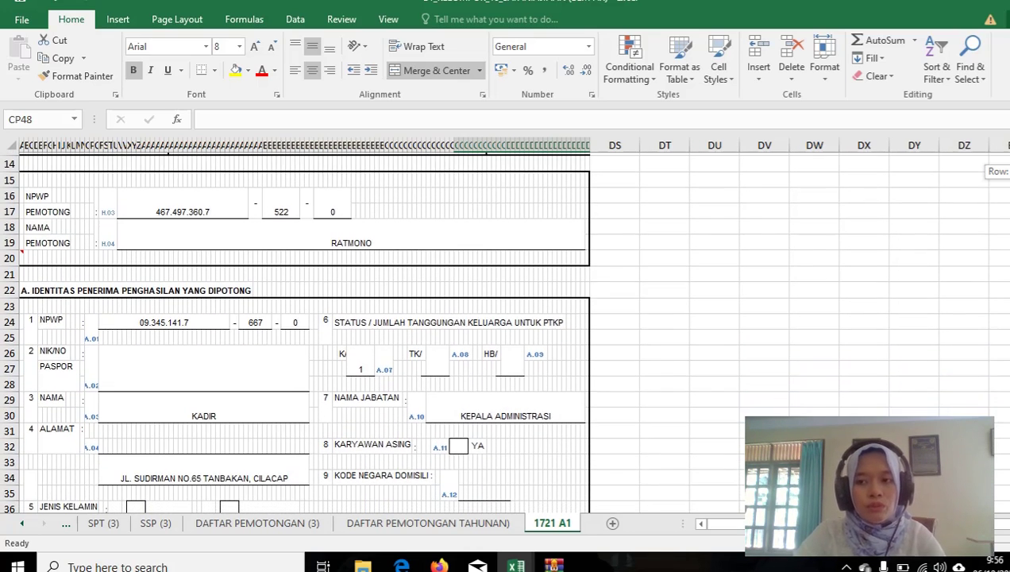
{"action": "scroll", "coordinate": [508, 331], "scroll_direction": "down", "scroll_amount": 14}
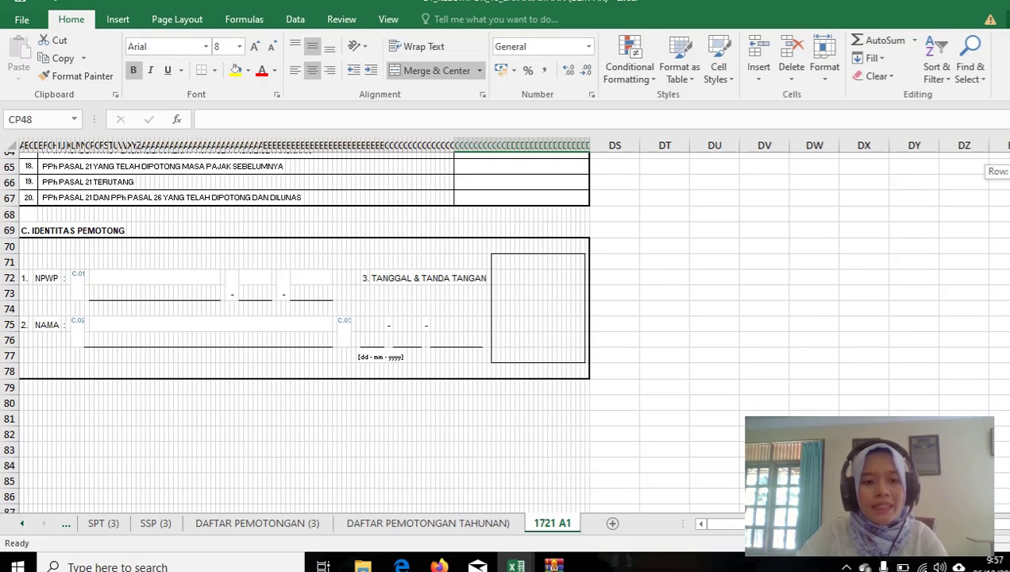
{"action": "scroll", "coordinate": [508, 331], "scroll_direction": "up", "scroll_amount": 10}
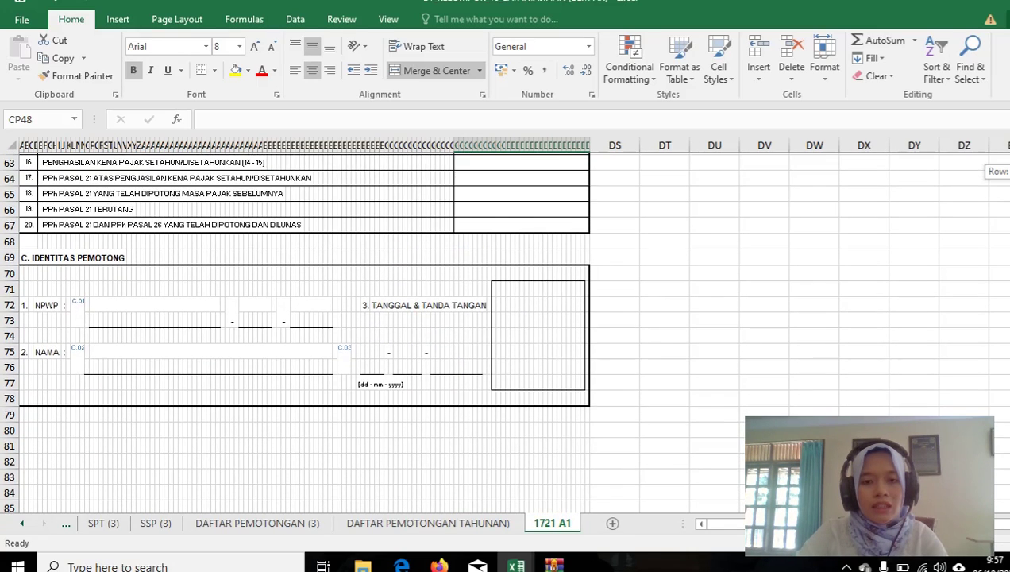
{"action": "scroll", "coordinate": [508, 330], "scroll_direction": "up", "scroll_amount": 11}
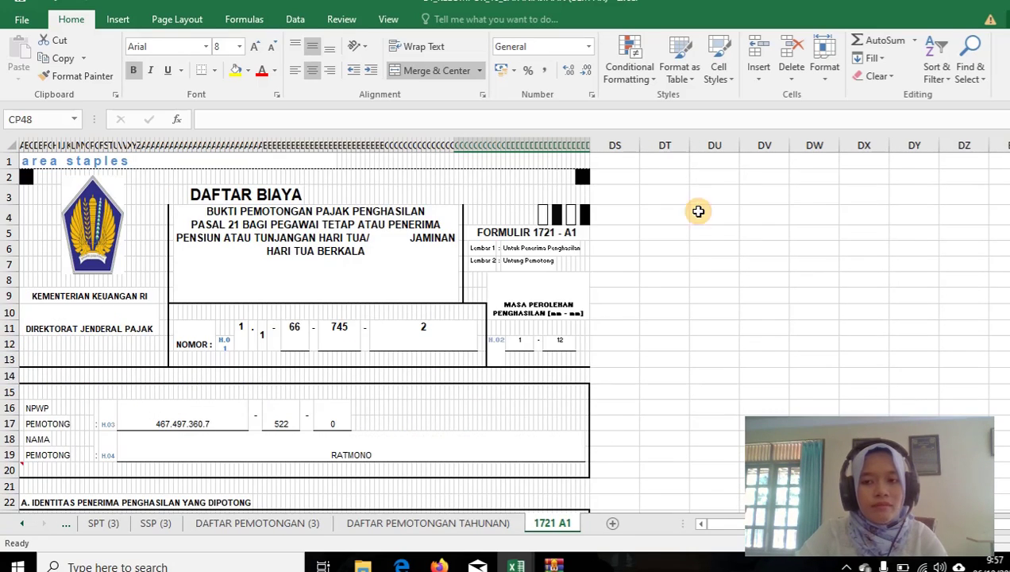
Check the withholder's name entry in the 1721 A1 header and the signature box in section C.
{"action": "left_click", "coordinate": [217, 440]}
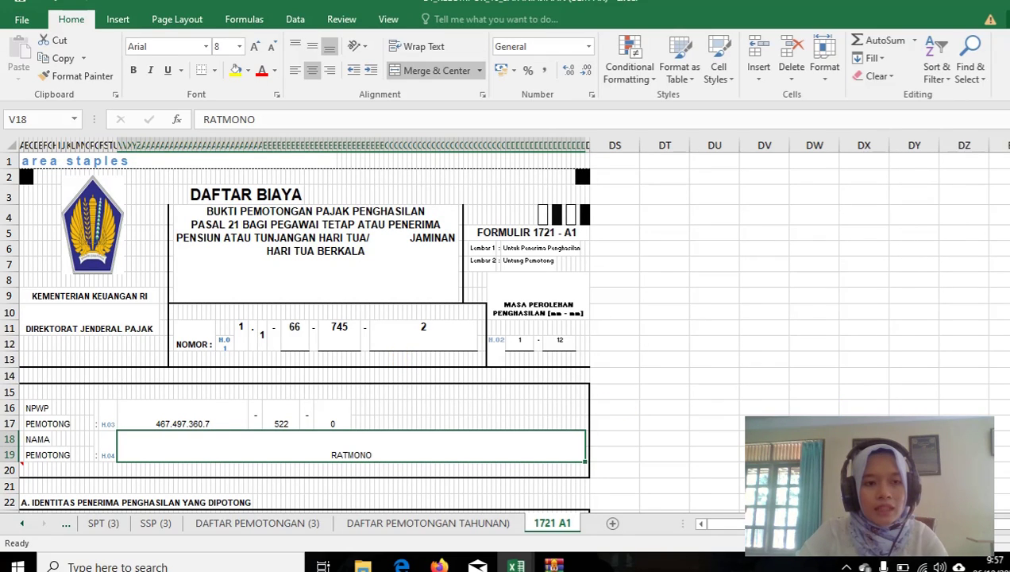
{"action": "left_click_drag", "start_coordinate": [1005, 159], "coordinate": [1005, 223]}
{"action": "left_click", "coordinate": [551, 366]}
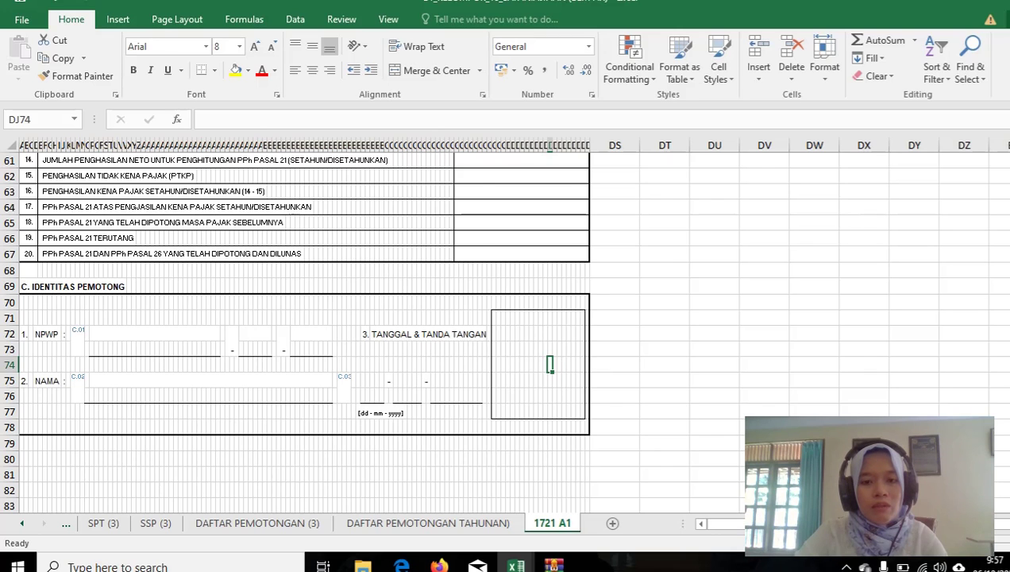
Inspect the item 1 Gaji/Pensiun formula in section B and compare it with the annual withholding list.
{"action": "left_click_drag", "start_coordinate": [1005, 350], "coordinate": [1005, 318]}
{"action": "scroll", "coordinate": [505, 334], "scroll_direction": "down", "scroll_amount": 3}
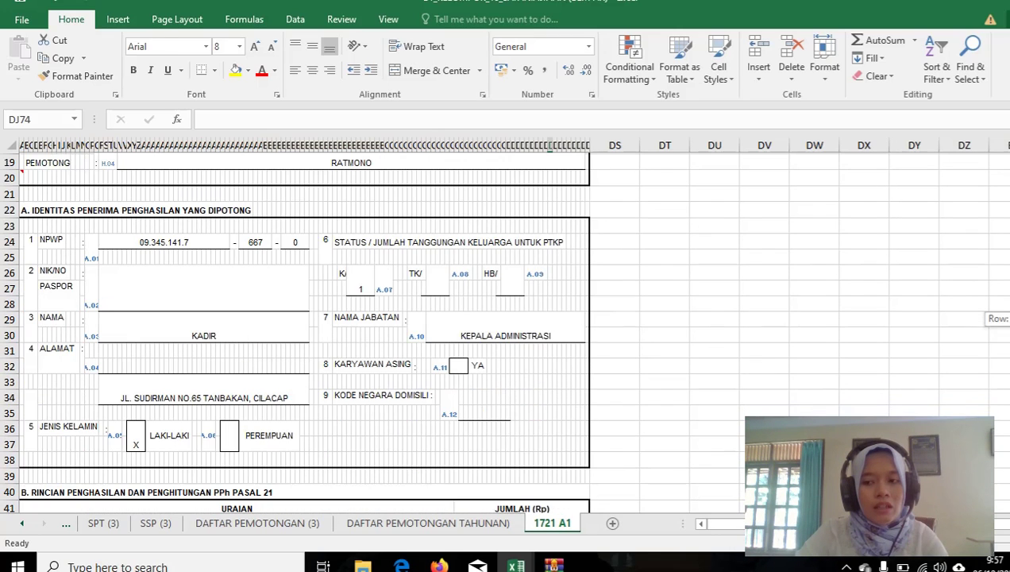
{"action": "scroll", "coordinate": [540, 311], "scroll_direction": "down", "scroll_amount": 5}
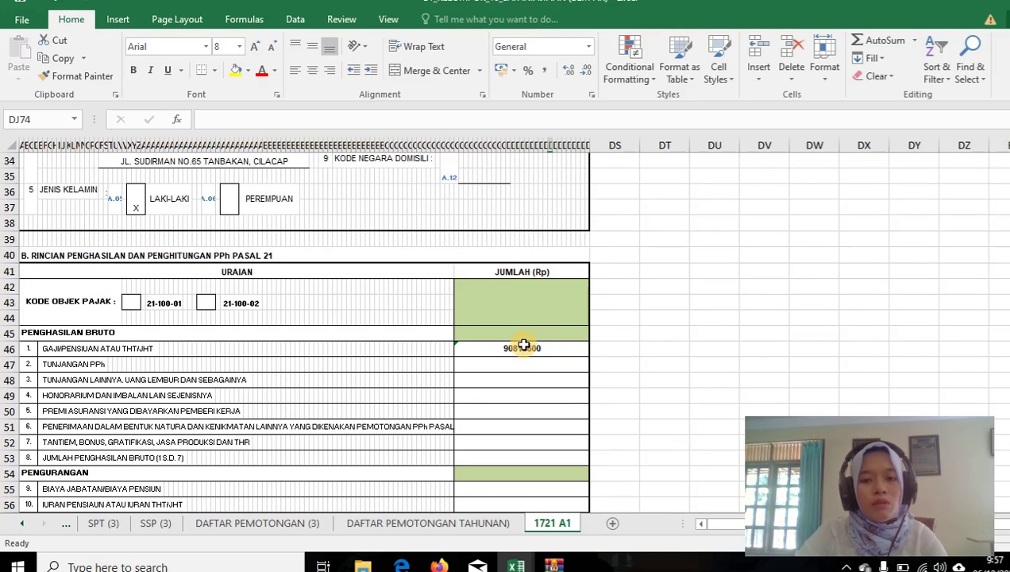
{"action": "left_click", "coordinate": [522, 348]}
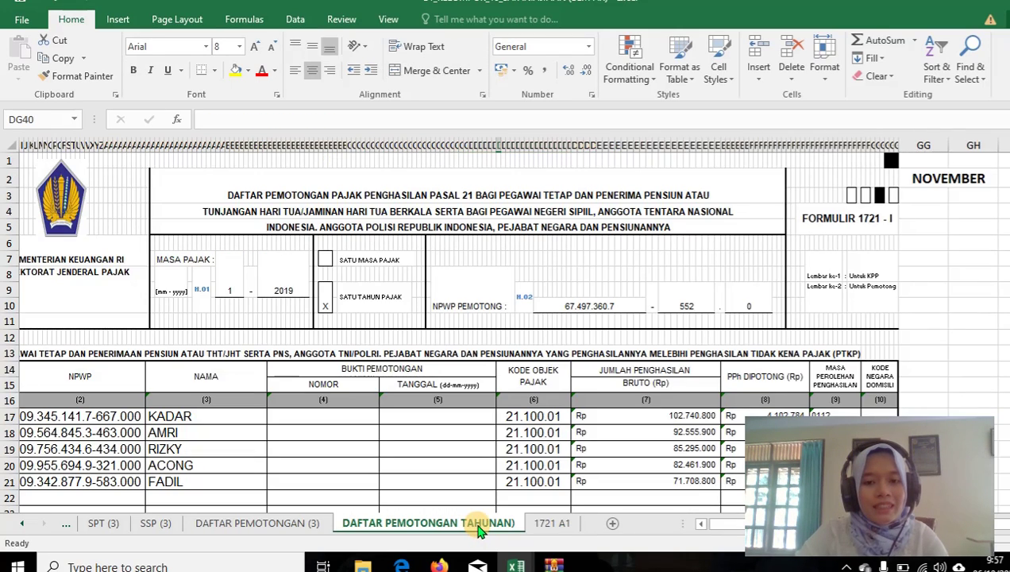
{"action": "left_click", "coordinate": [477, 525]}
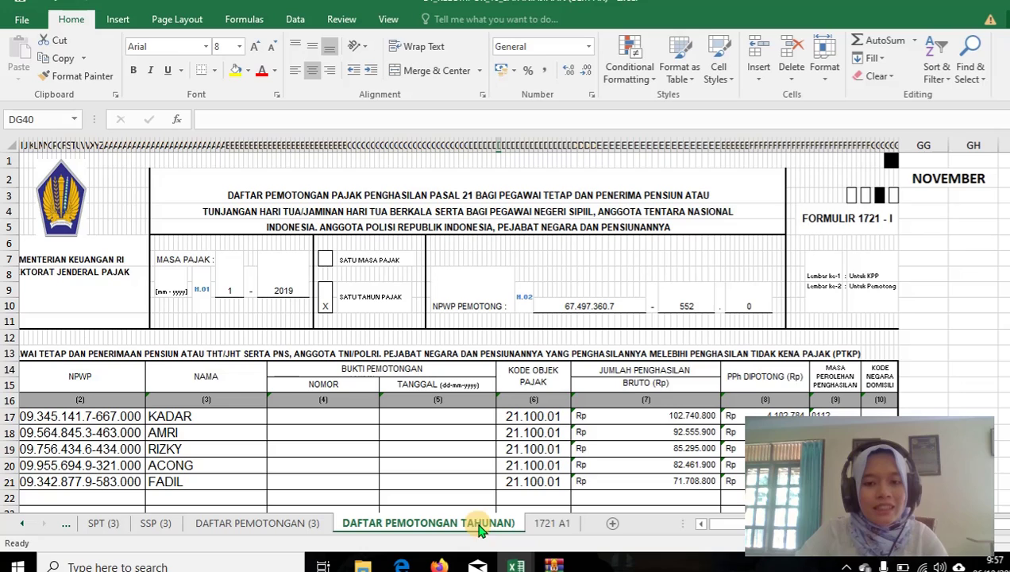
{"action": "left_click", "coordinate": [543, 521]}
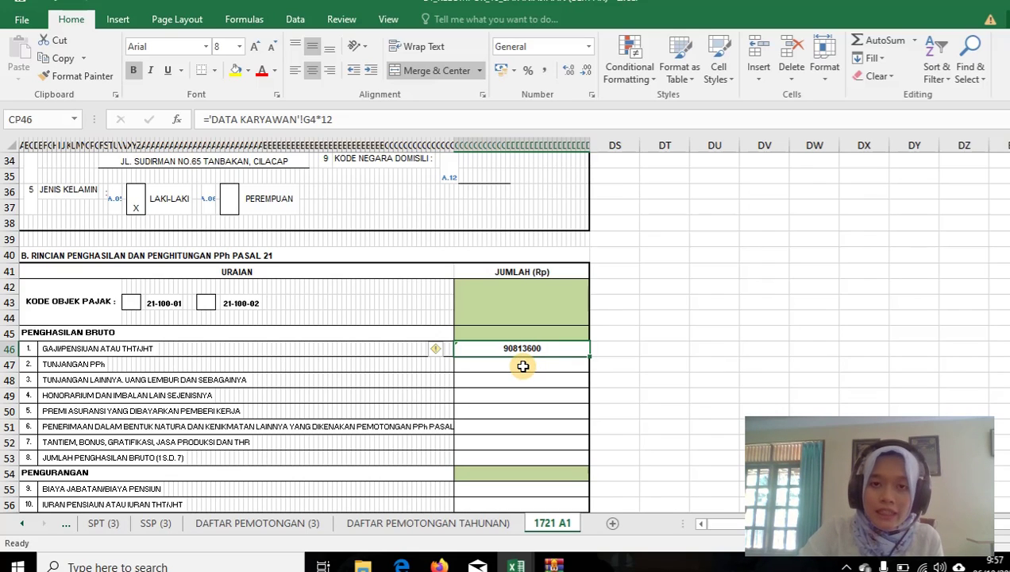
Go through the amount cells for gross income items 2 to 7, from Tunjangan PPh to THR.
{"action": "left_click", "coordinate": [523, 366]}
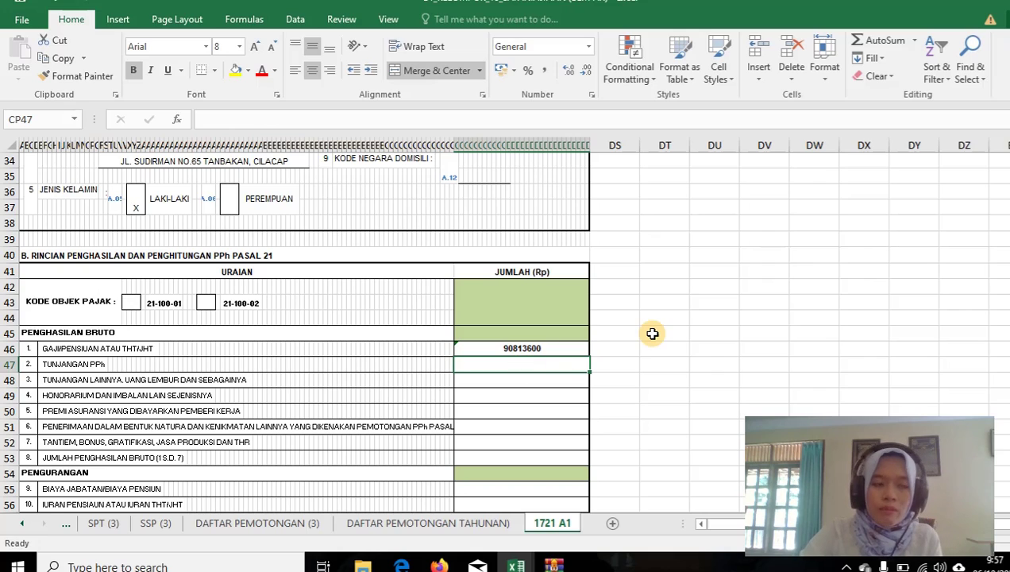
{"action": "key", "text": "Down"}
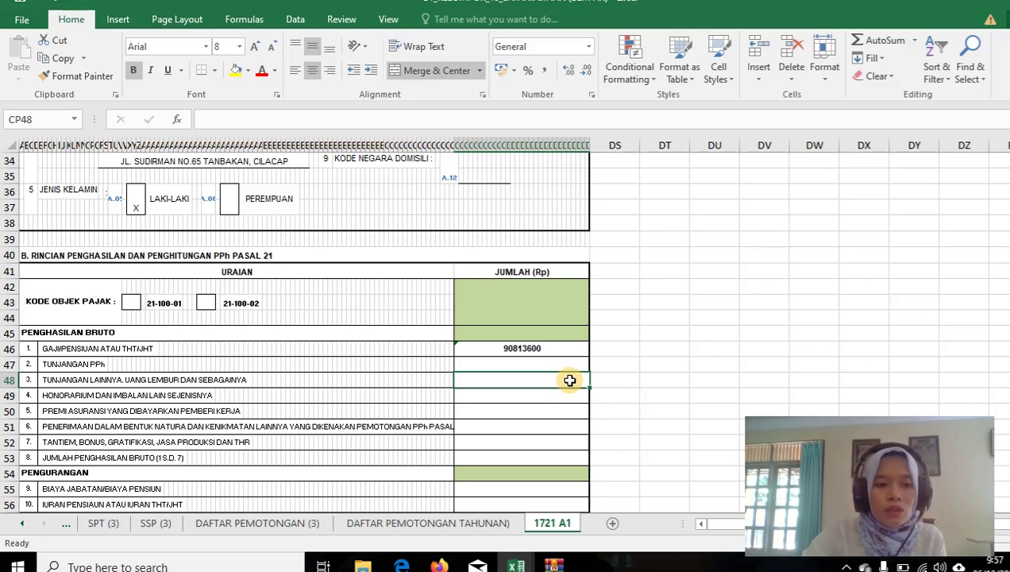
{"action": "key", "text": "Down"}
{"action": "key", "text": "Down"}
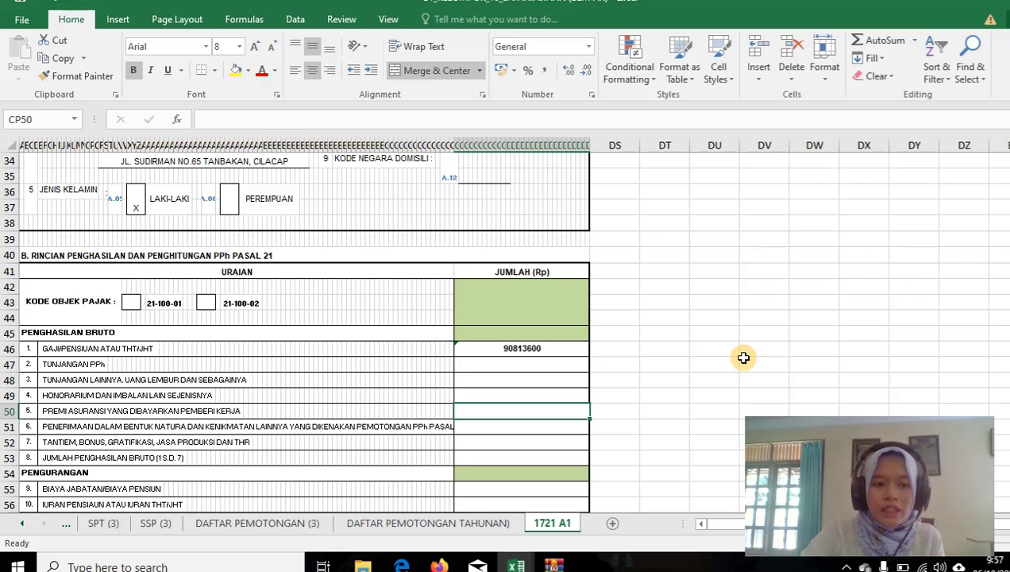
{"action": "key", "text": "Down"}
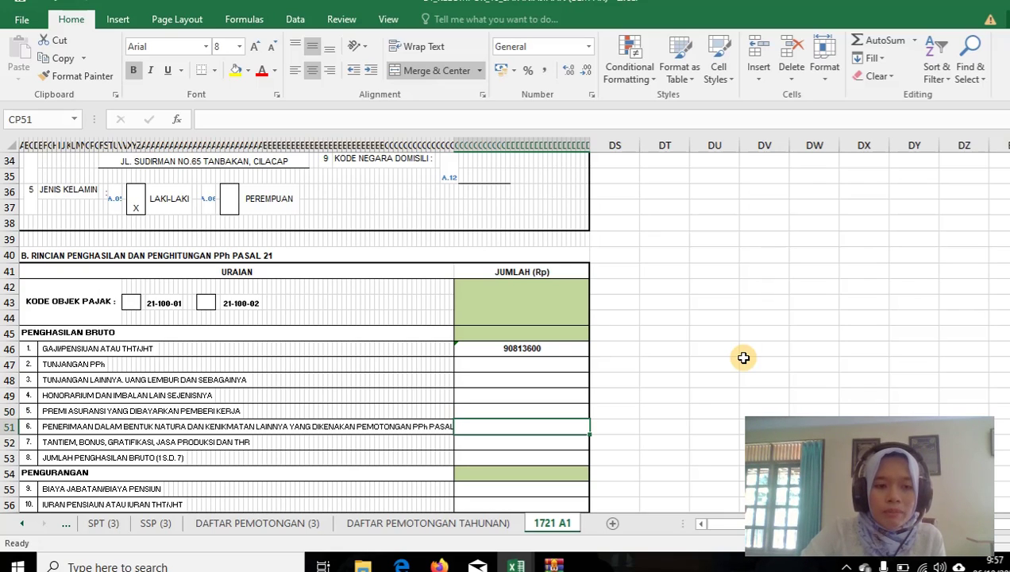
{"action": "key", "text": "Down"}
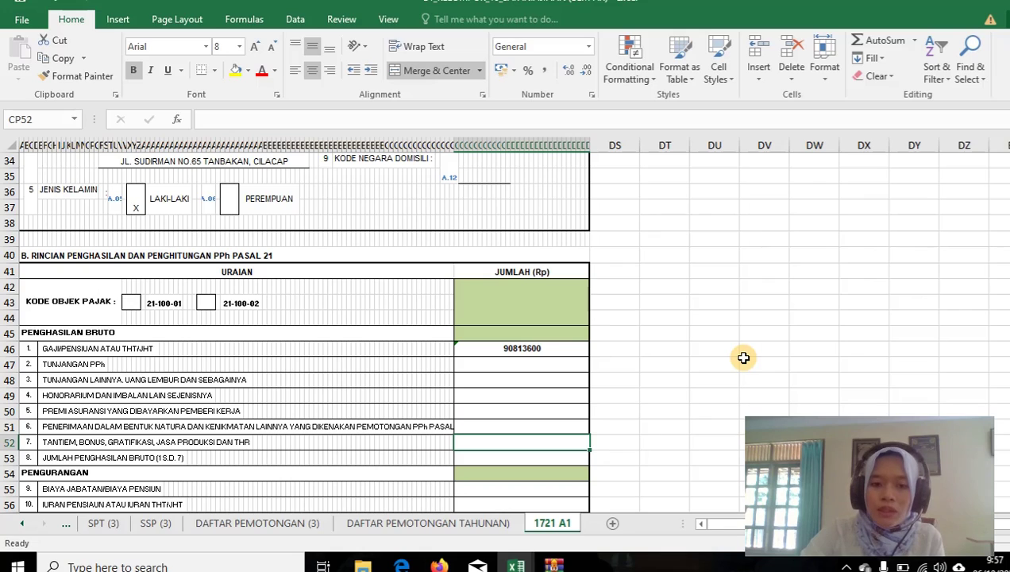
Fill item 8, Jumlah Penghasilan Bruto, in CP53 with =SUM(CP46:DR52) and check the entered formula.
{"action": "key", "text": "Down"}
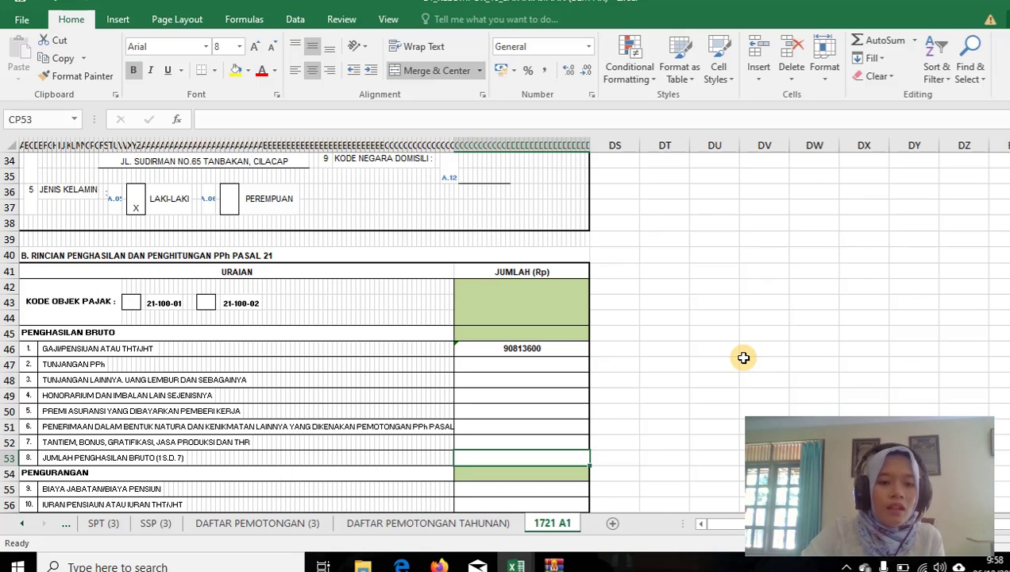
{"action": "type", "text": "=sum("}
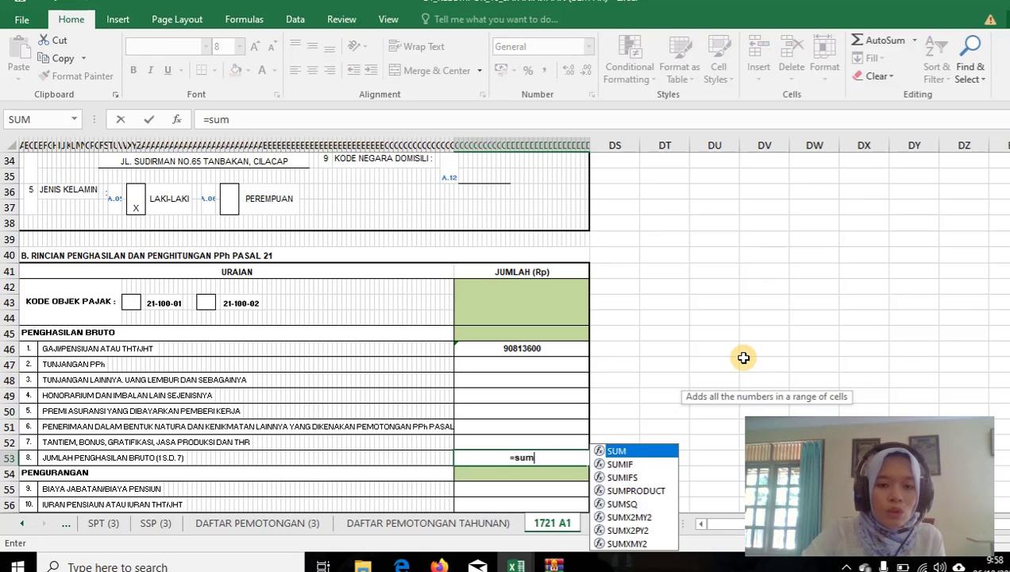
{"action": "left_click", "coordinate": [539, 347]}
{"action": "key", "text": "F8"}
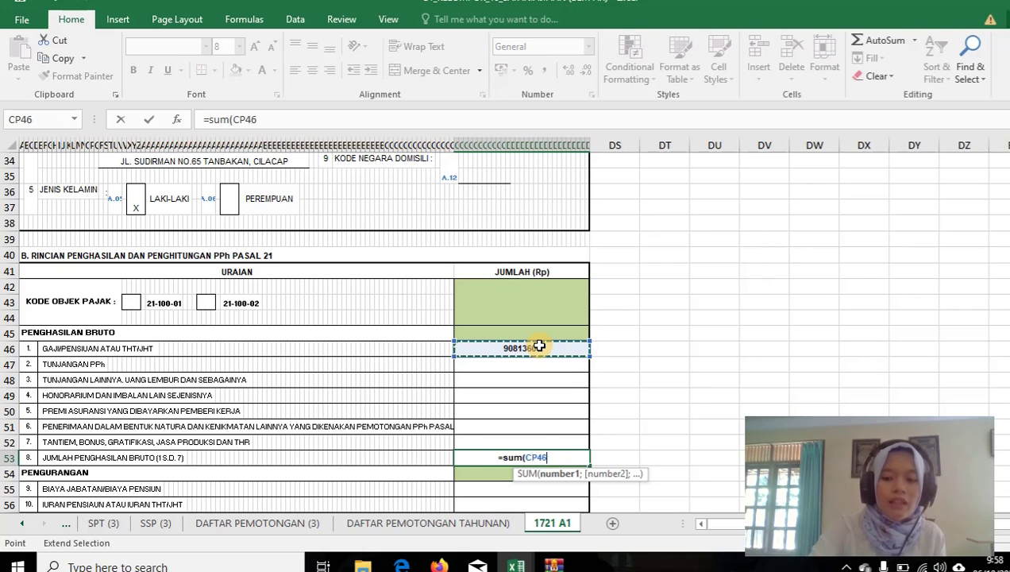
{"action": "left_click", "coordinate": [541, 438]}
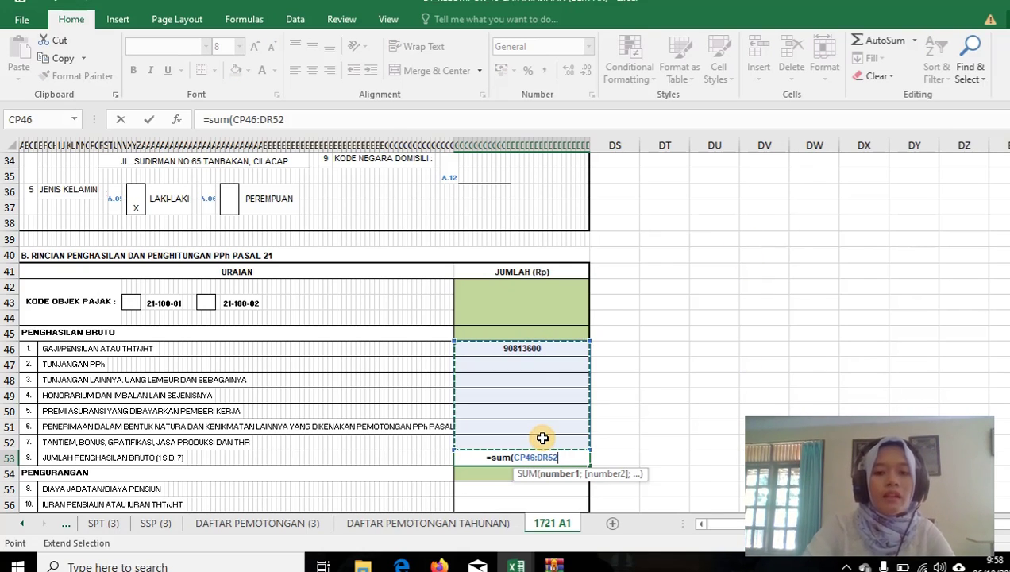
{"action": "type", "text": ")"}
{"action": "key", "text": "Return"}
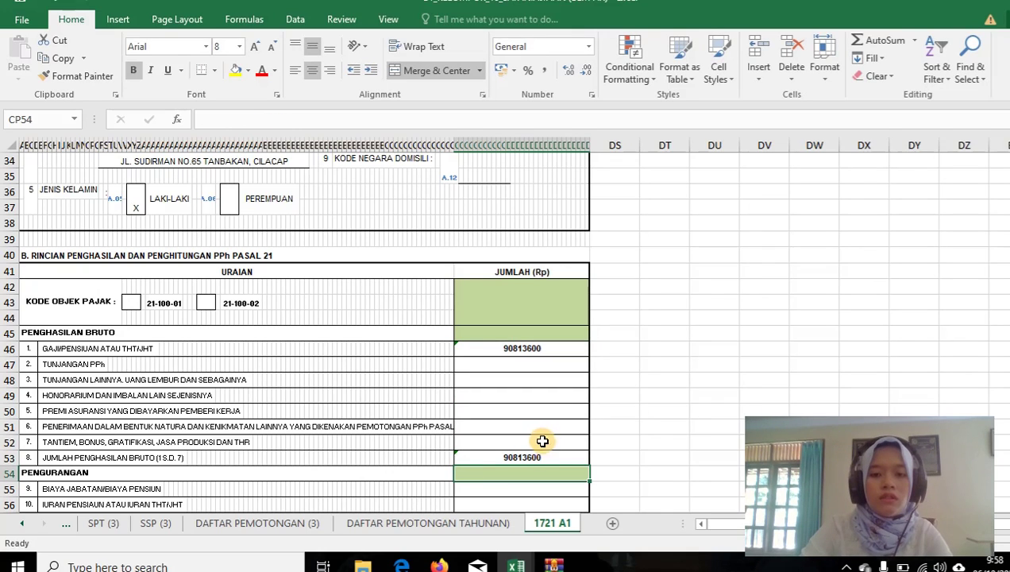
{"action": "left_click", "coordinate": [546, 452]}
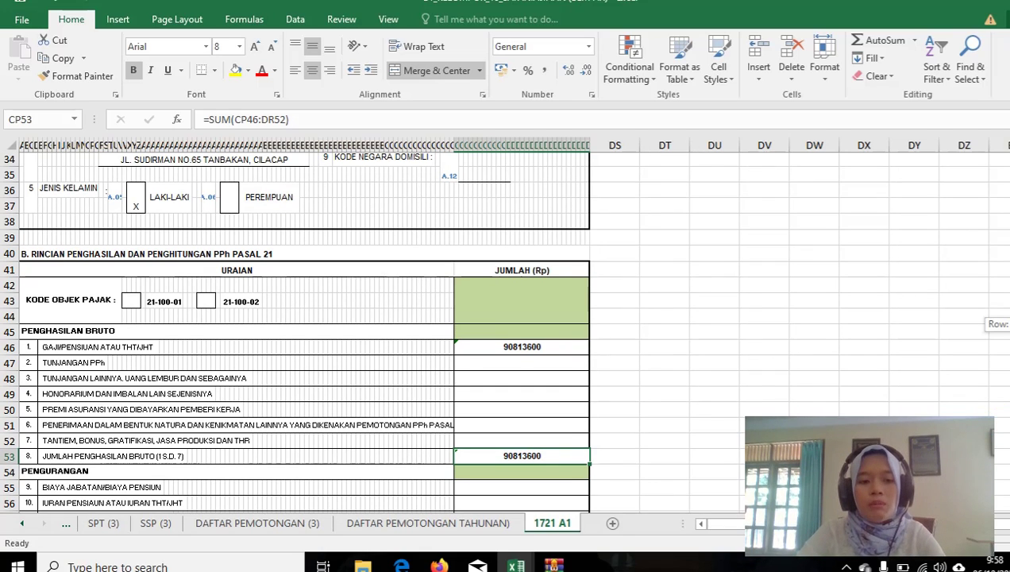
Examine the amount cells of the Pengurangan and Penghitungan PPh Pasal 21 items, from Biaya Jabatan through item 20.
{"action": "left_click_drag", "start_coordinate": [1007, 316], "coordinate": [1007, 326]}
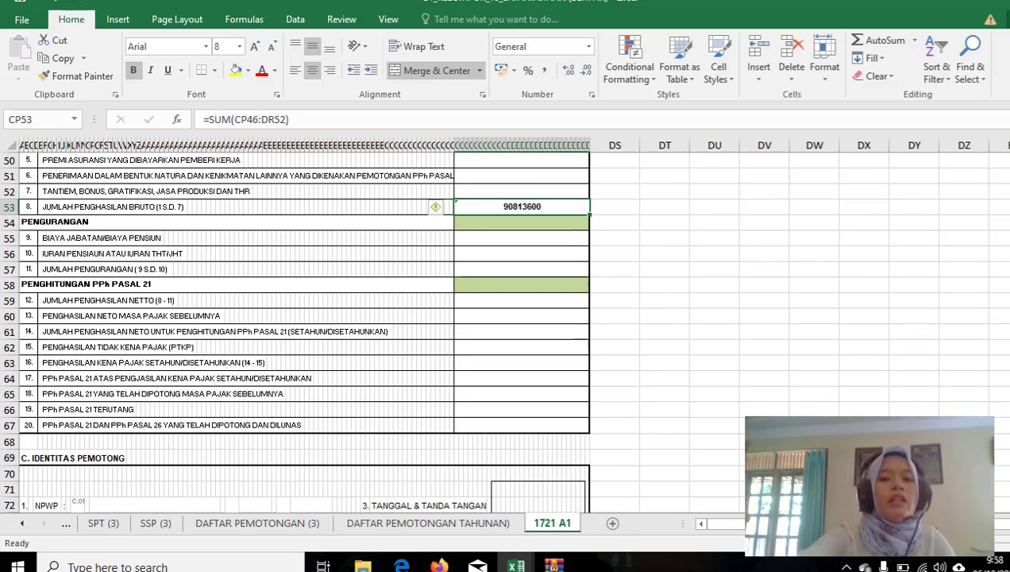
{"action": "left_click", "coordinate": [505, 240]}
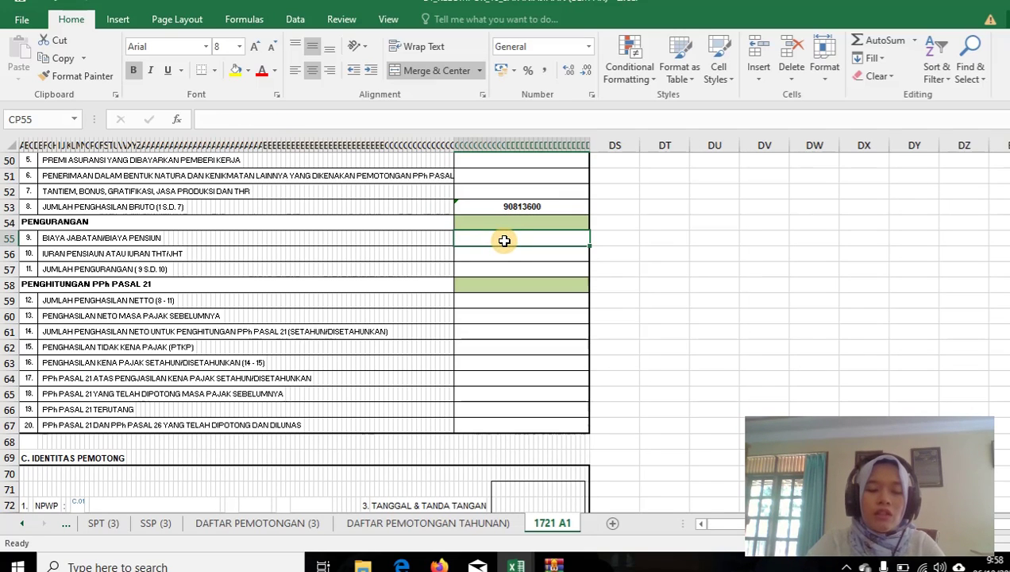
{"action": "left_click", "coordinate": [505, 253]}
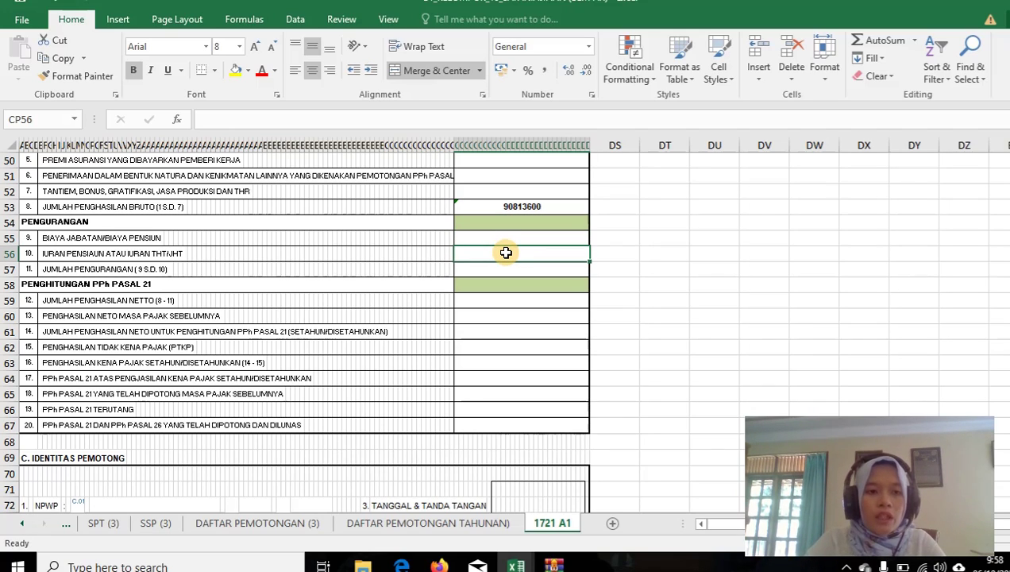
{"action": "left_click", "coordinate": [532, 302]}
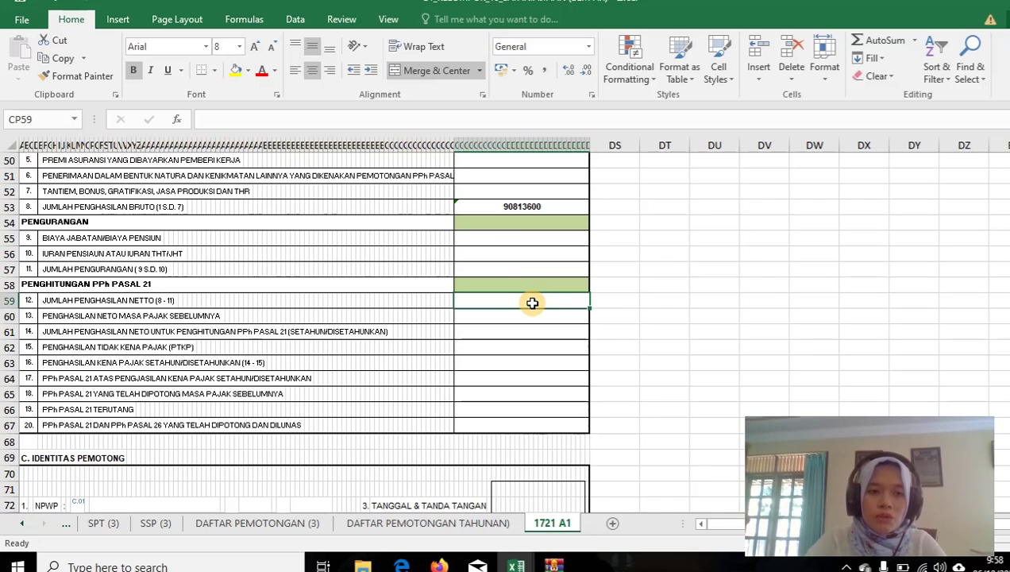
{"action": "left_click", "coordinate": [520, 346]}
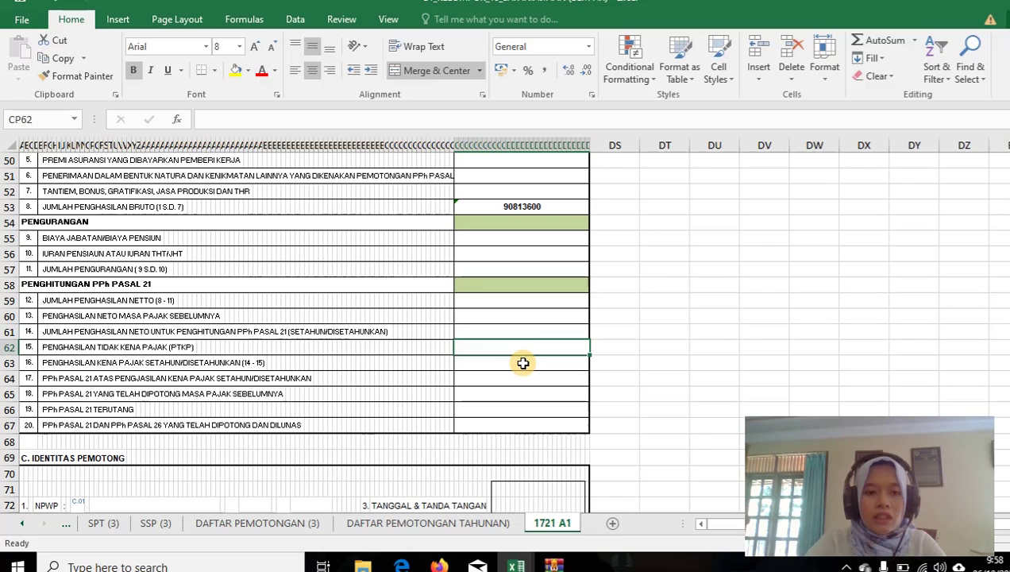
{"action": "left_click", "coordinate": [523, 363]}
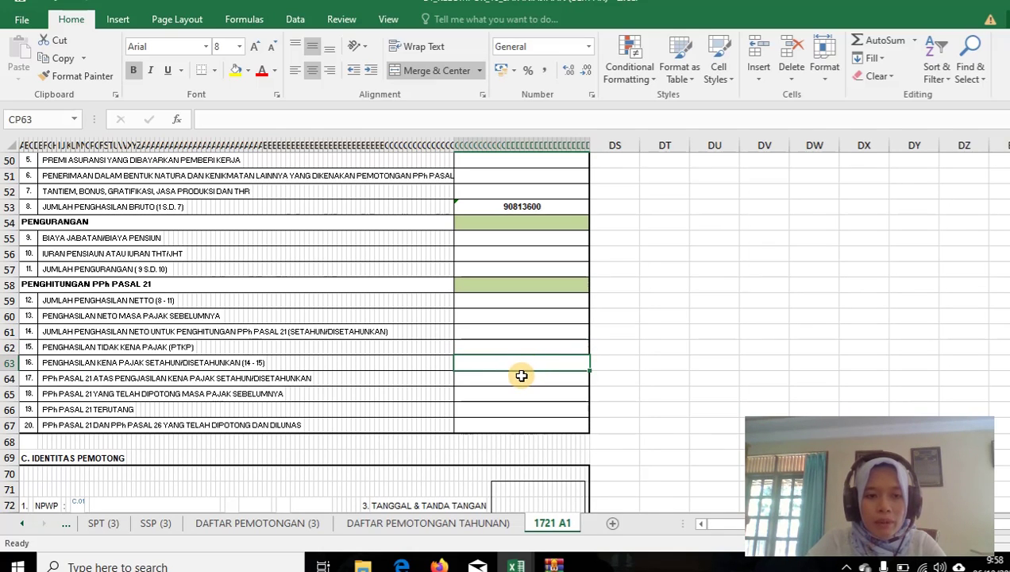
{"action": "left_click", "coordinate": [521, 378]}
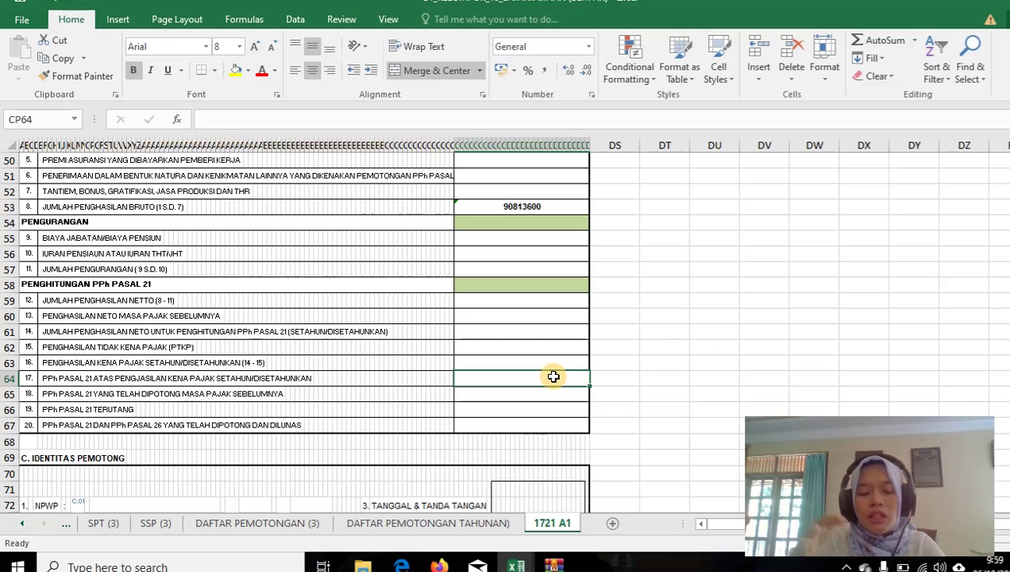
{"action": "left_click", "coordinate": [551, 394]}
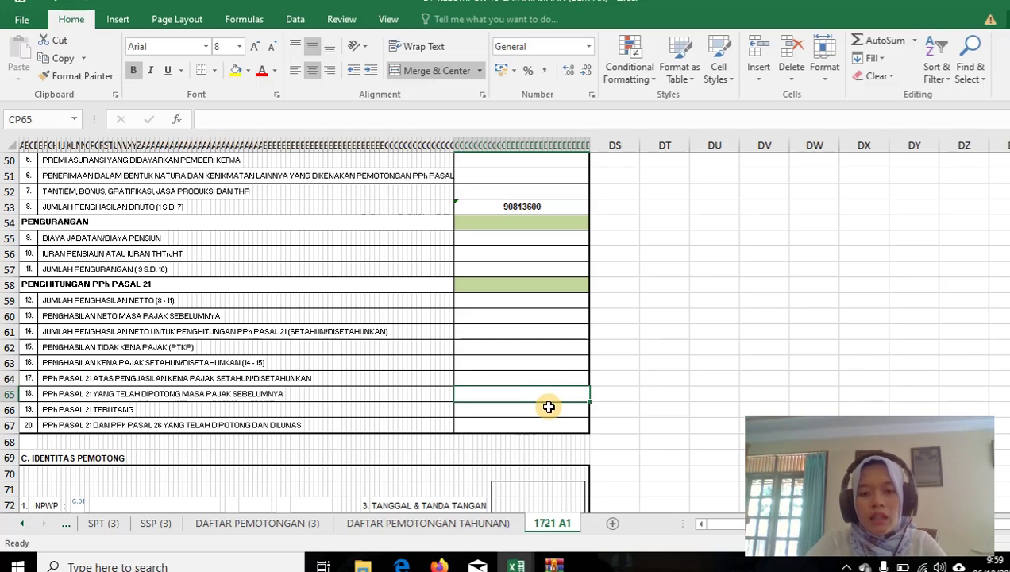
{"action": "left_click", "coordinate": [548, 409]}
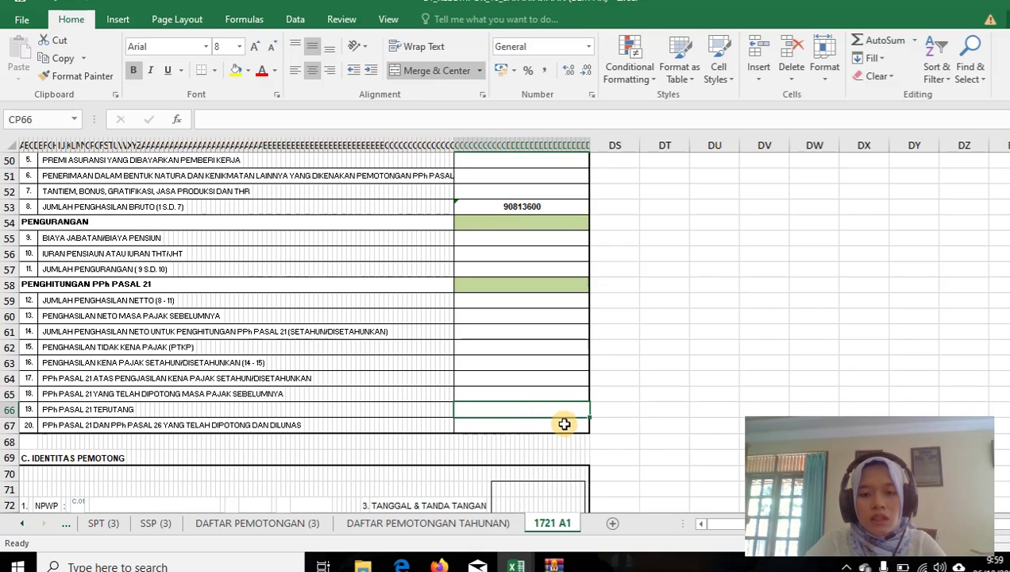
{"action": "left_click", "coordinate": [560, 426]}
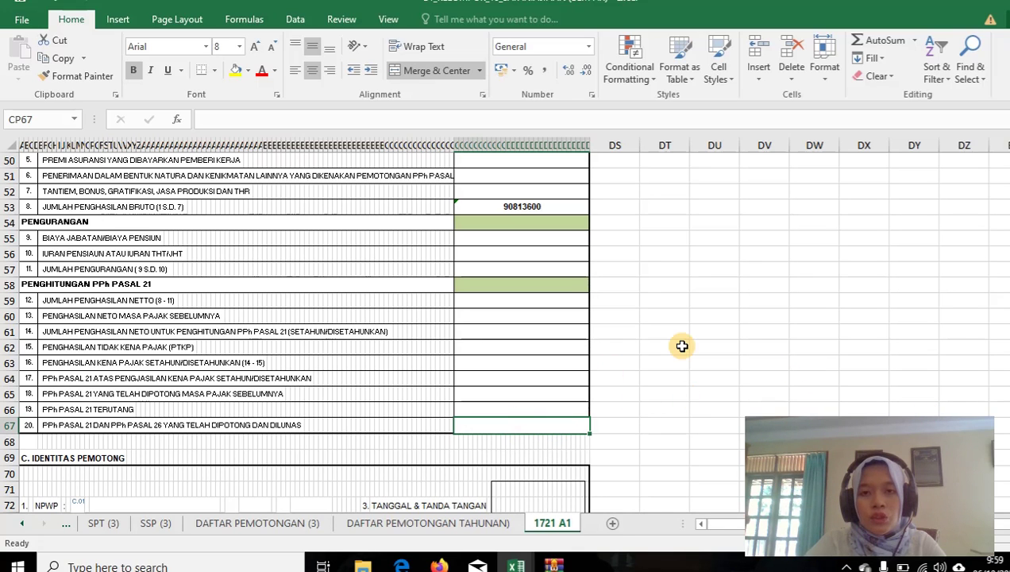
Highlight the FORMULIR 1721 - A1 title cell at the head of the form with a yellow fill.
{"action": "mouse_move", "coordinate": [1005, 349]}
{"action": "left_mouse_down"}
{"action": "mouse_move", "coordinate": [1005, 362]}
{"action": "mouse_move", "coordinate": [1005, 329]}
{"action": "left_mouse_up"}
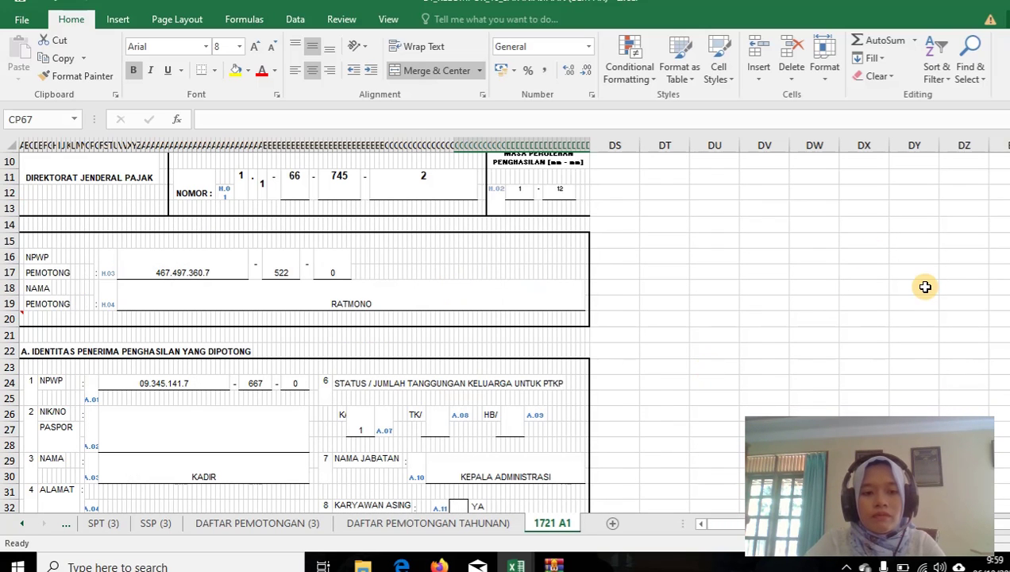
{"action": "scroll", "coordinate": [502, 330], "scroll_direction": "up", "scroll_amount": 3}
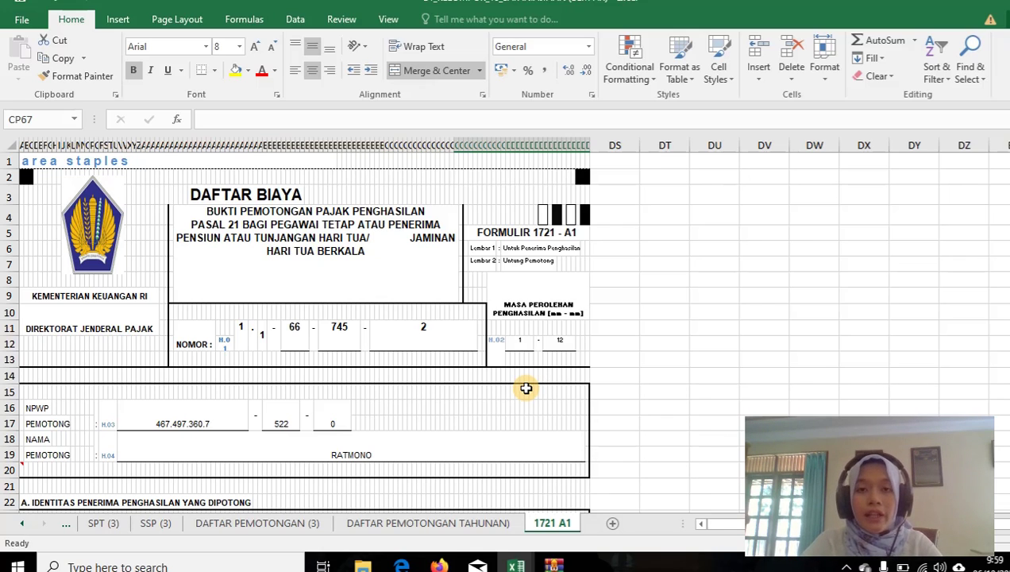
{"action": "left_click", "coordinate": [518, 233]}
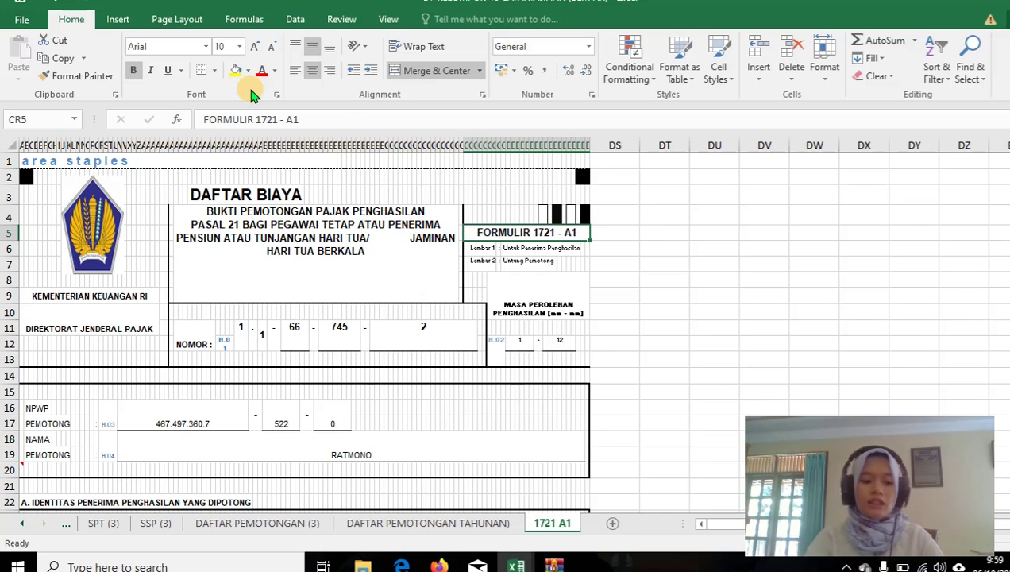
{"action": "left_click", "coordinate": [235, 70]}
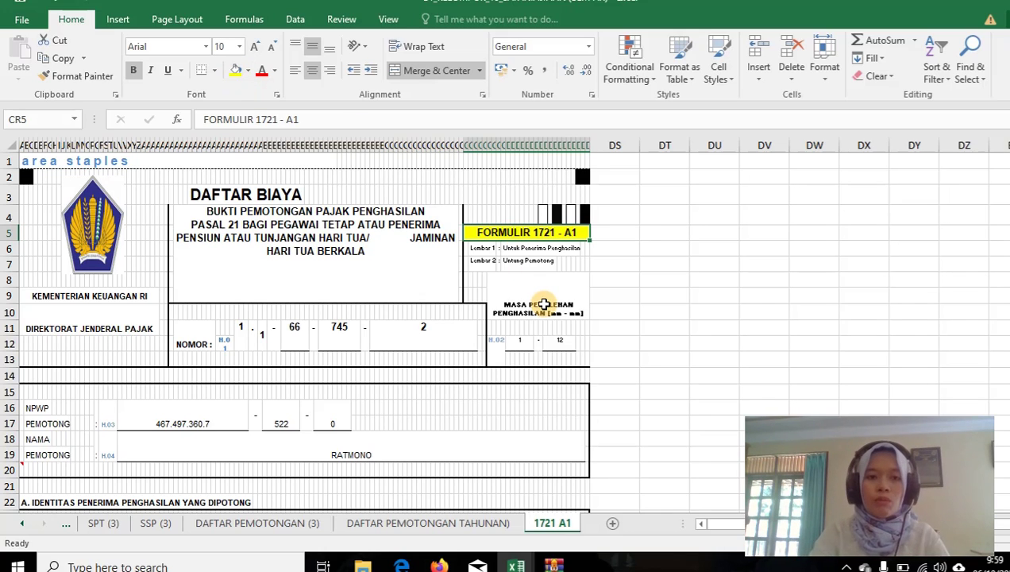
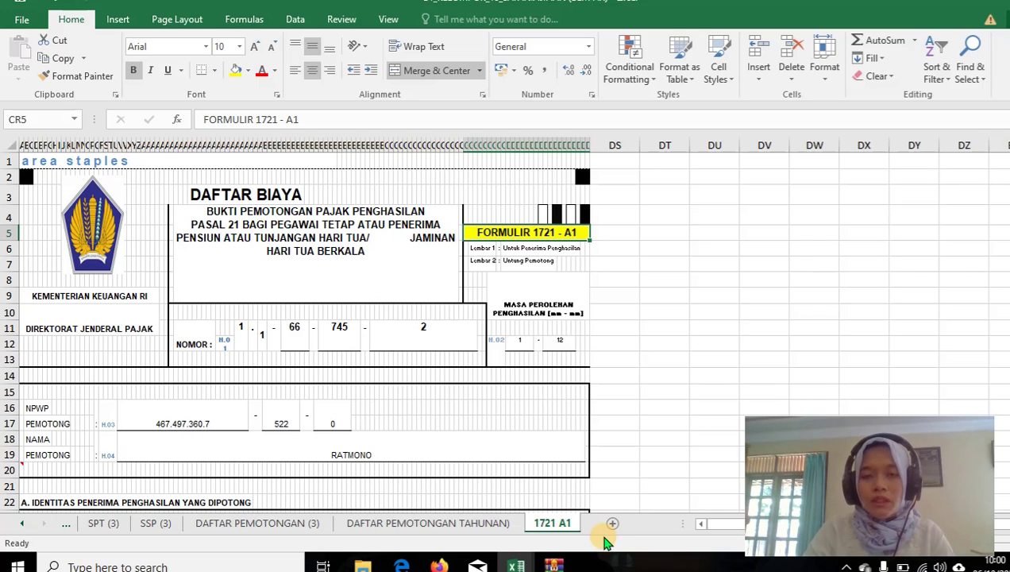
Put away the current workbook and switch to the B1_KELOMPOK8 workbook.
{"action": "left_click", "coordinate": [975, 4]}
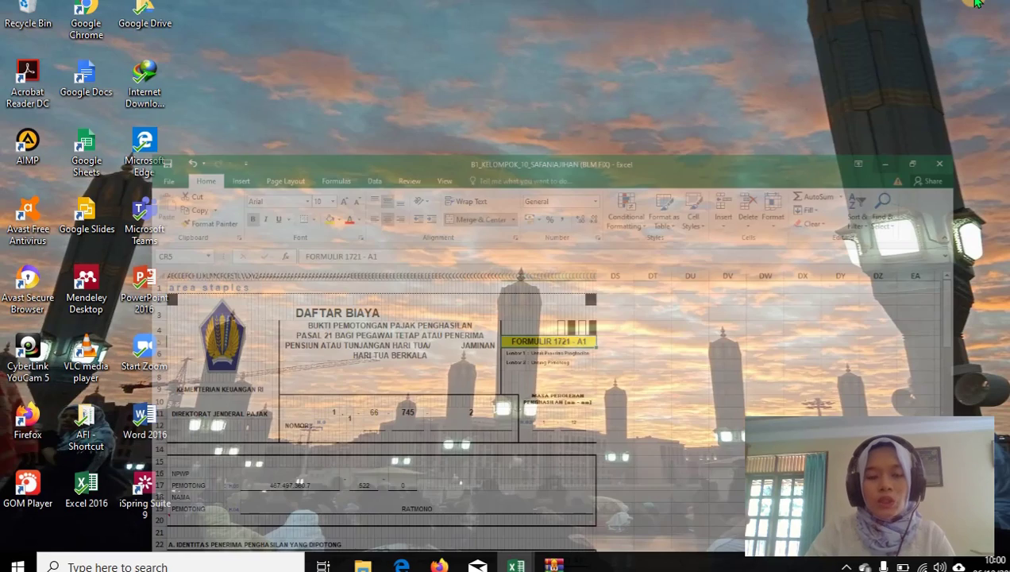
{"action": "mouse_move", "coordinate": [516, 562]}
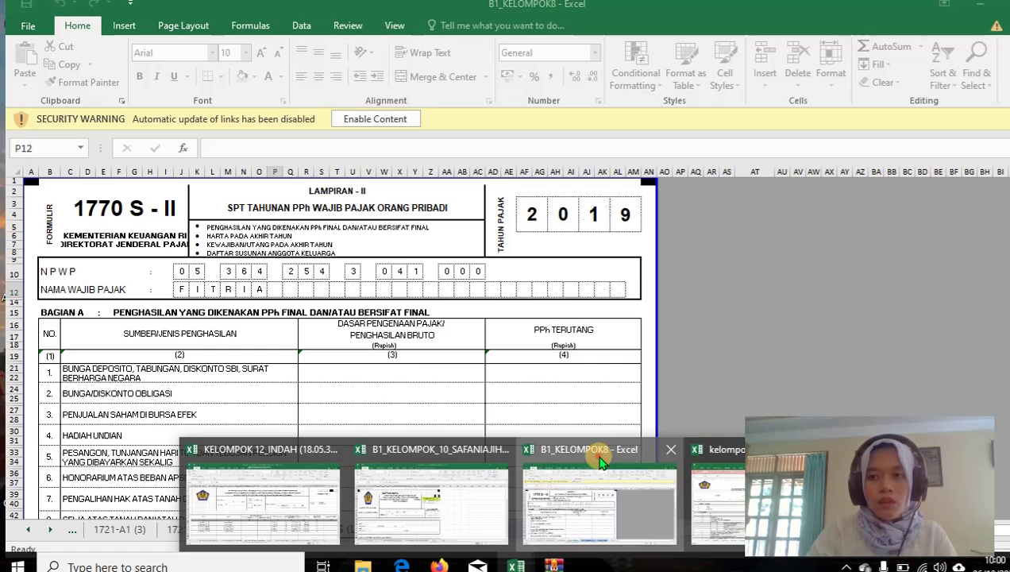
{"action": "left_click", "coordinate": [601, 463]}
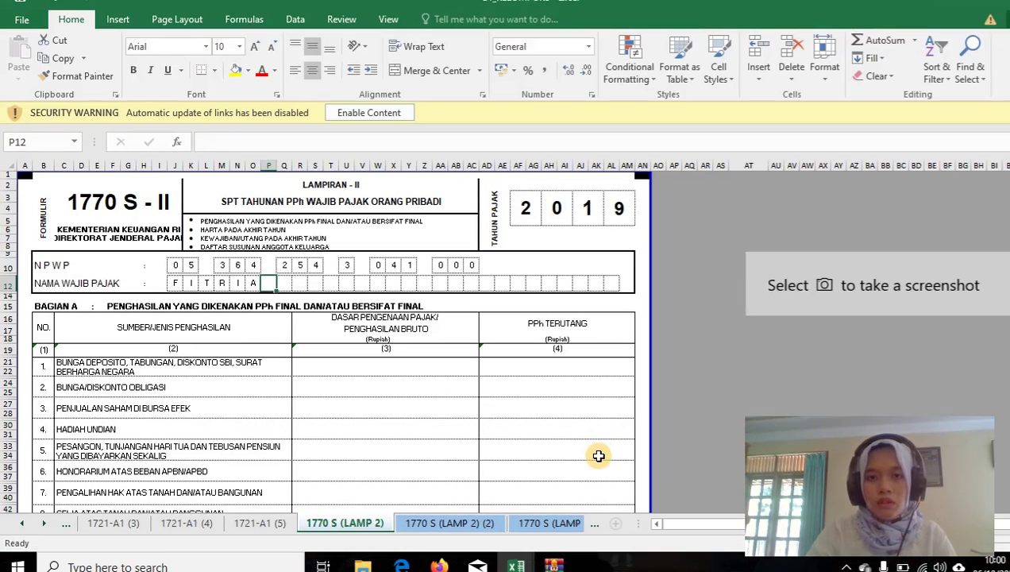
Enable the workbook's content and dismiss all messages about its external links without editing the links.
{"action": "left_click", "coordinate": [371, 112]}
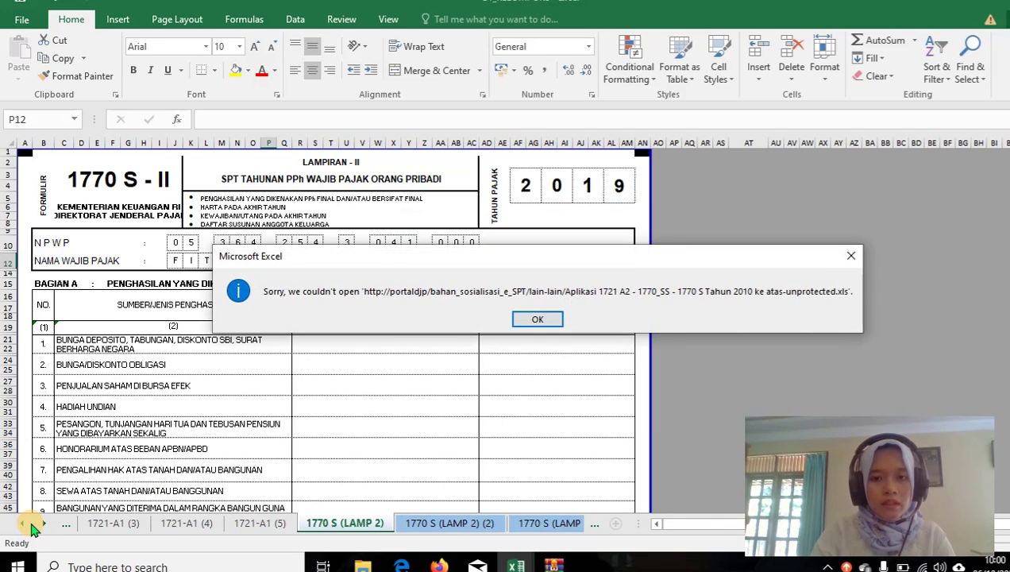
{"action": "left_click", "coordinate": [538, 319]}
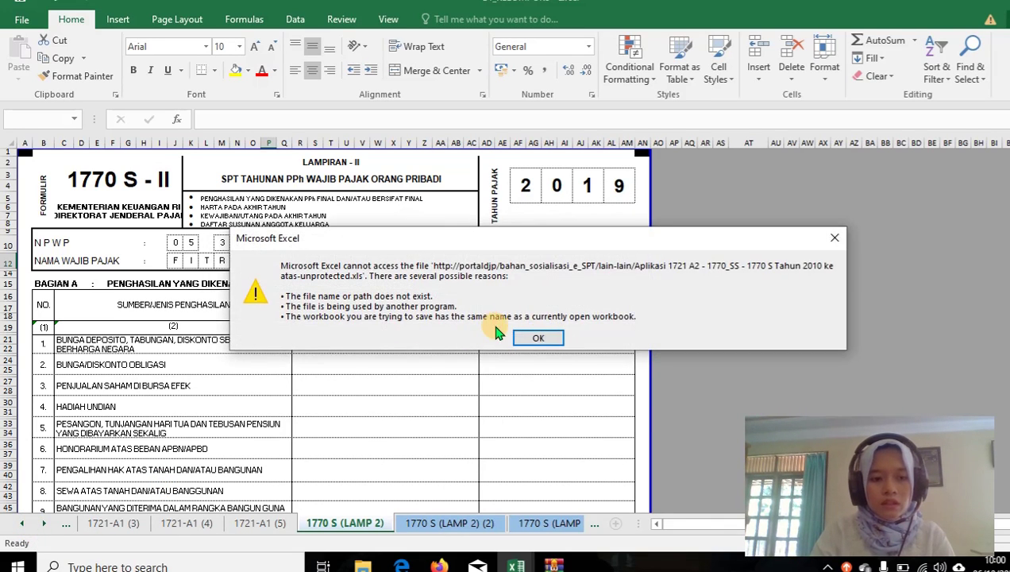
{"action": "left_click", "coordinate": [532, 339]}
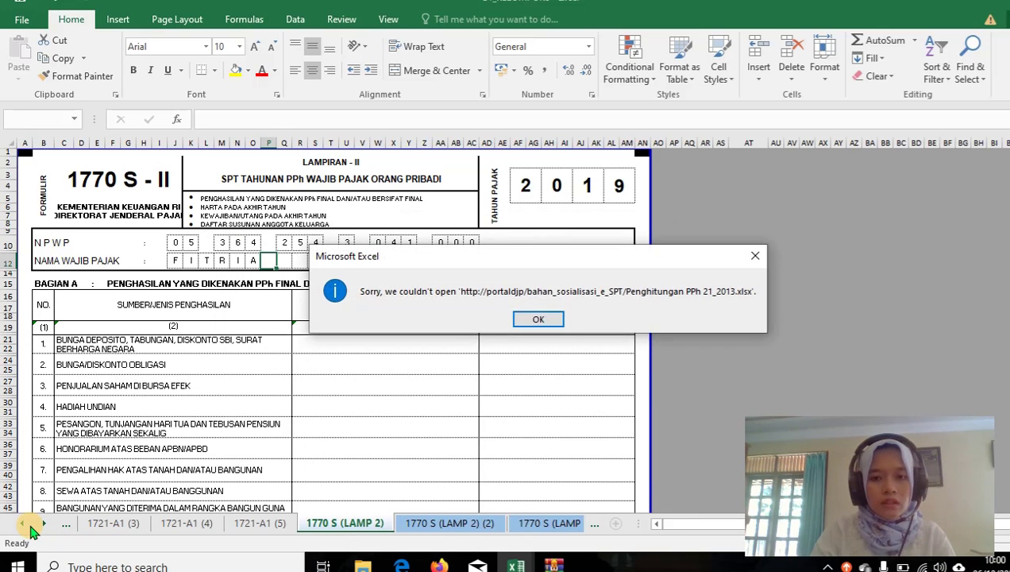
{"action": "left_click", "coordinate": [548, 322]}
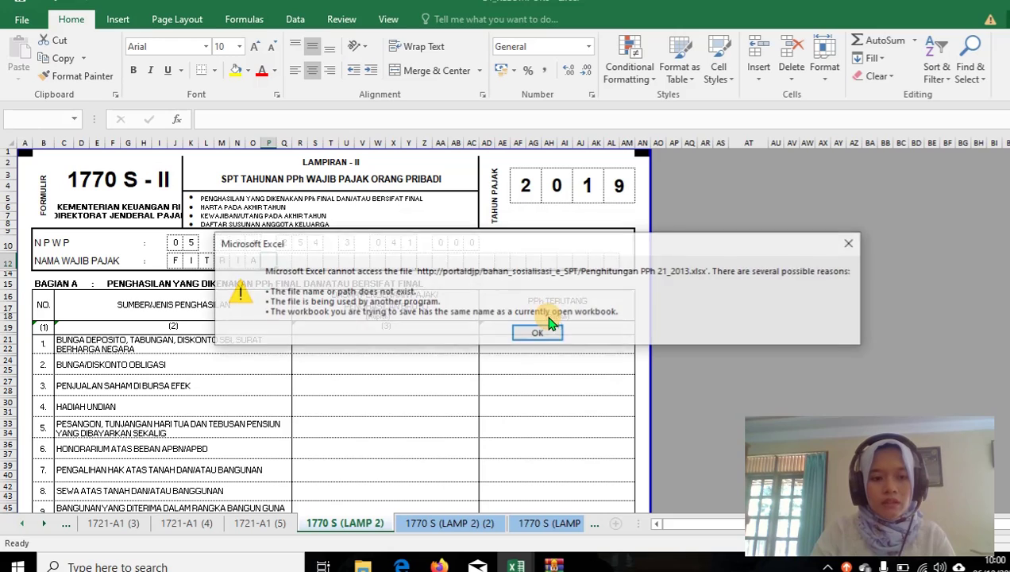
{"action": "left_click", "coordinate": [547, 331]}
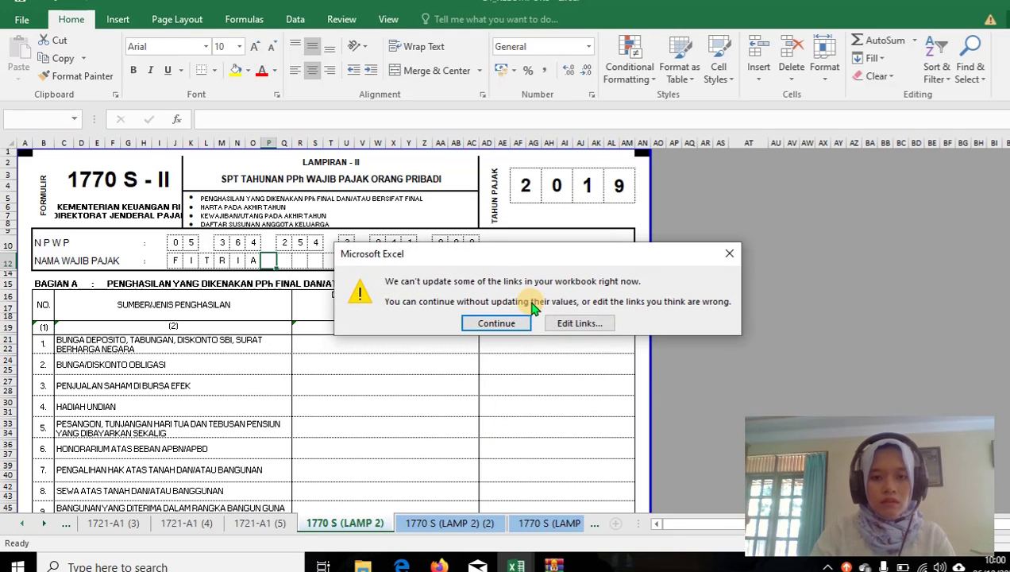
{"action": "left_click", "coordinate": [732, 253]}
Look at the 1770 S (LAMP 2) form and its second copy, 1770 S (LAMP 2) (2).
{"action": "left_click", "coordinate": [484, 441]}
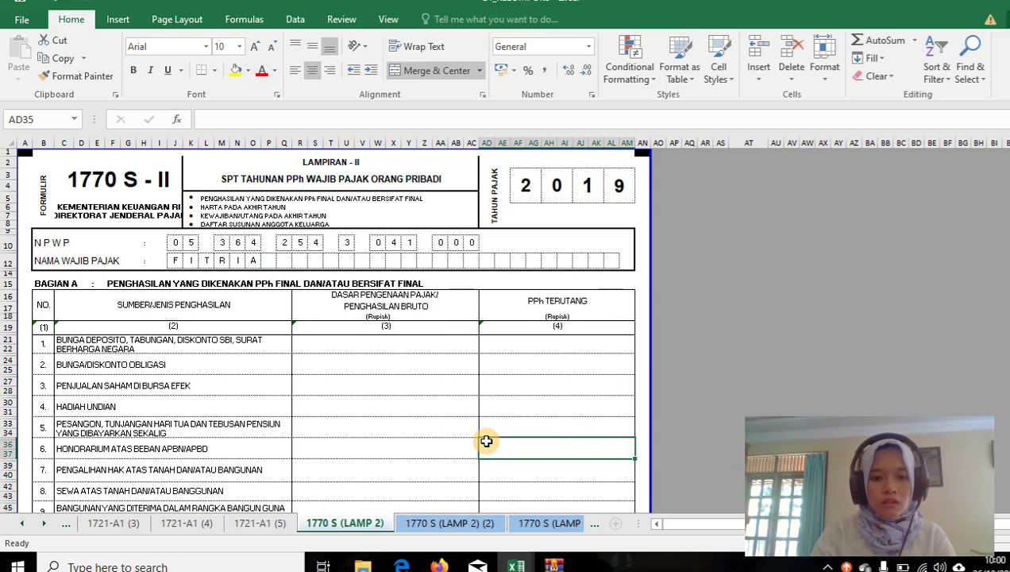
{"action": "left_click", "coordinate": [416, 523]}
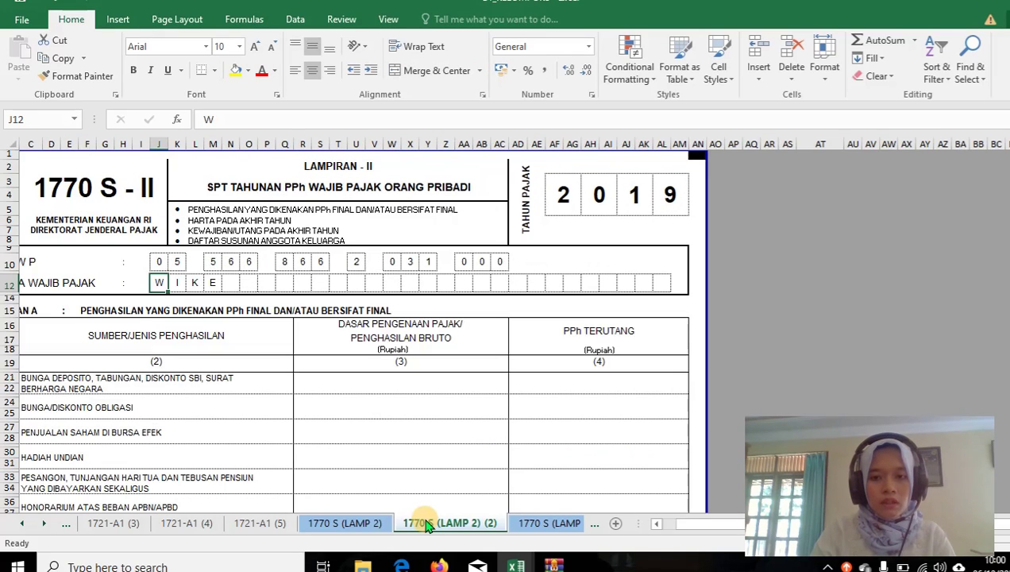
{"action": "left_click", "coordinate": [379, 528]}
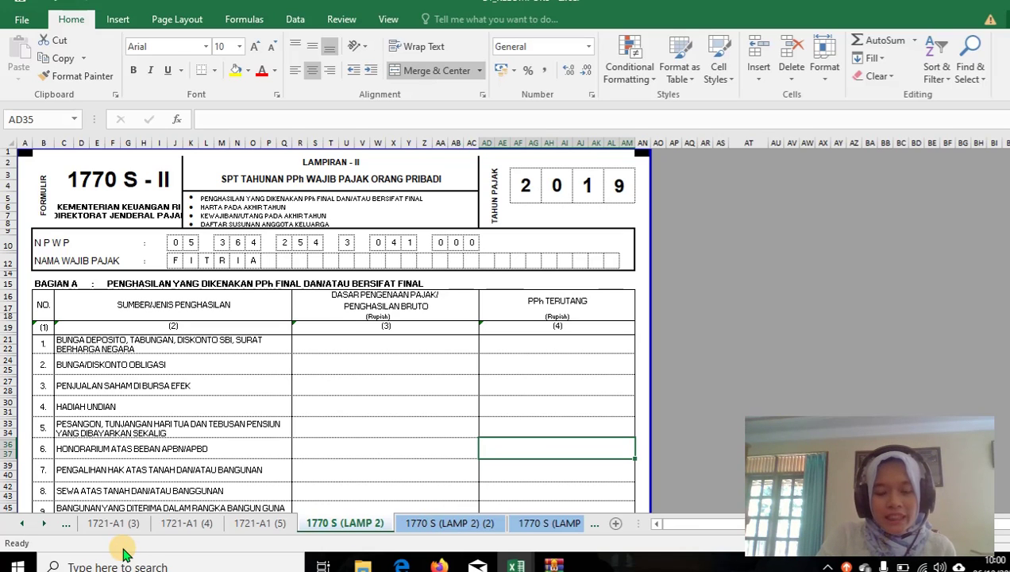
Find the DESEMBER sheet in the workbook's full sheet list and open it.
{"action": "right_click", "coordinate": [35, 528]}
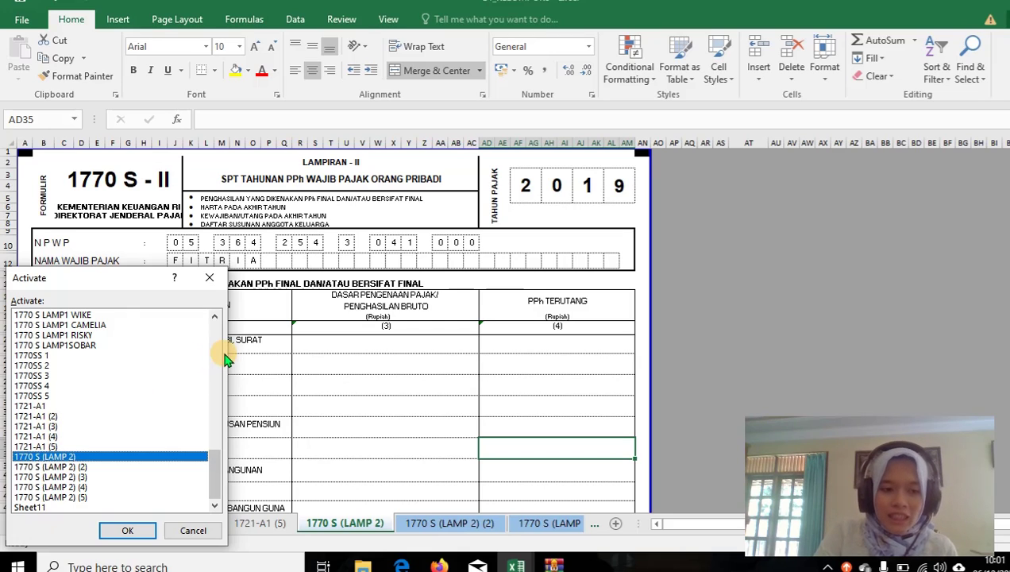
{"action": "left_click", "coordinate": [215, 358]}
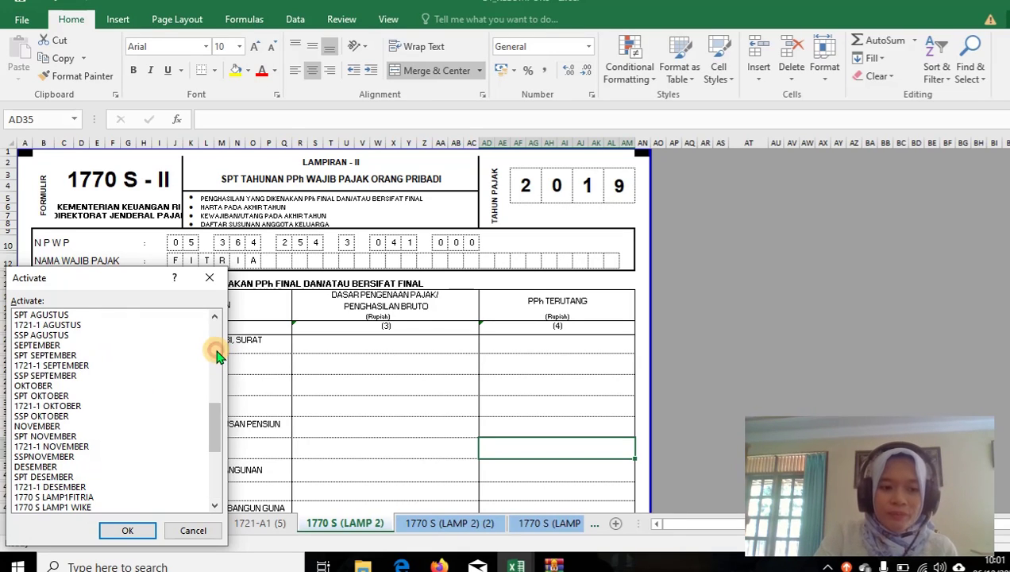
{"action": "left_click", "coordinate": [113, 469]}
{"action": "double_click", "coordinate": [114, 470]}
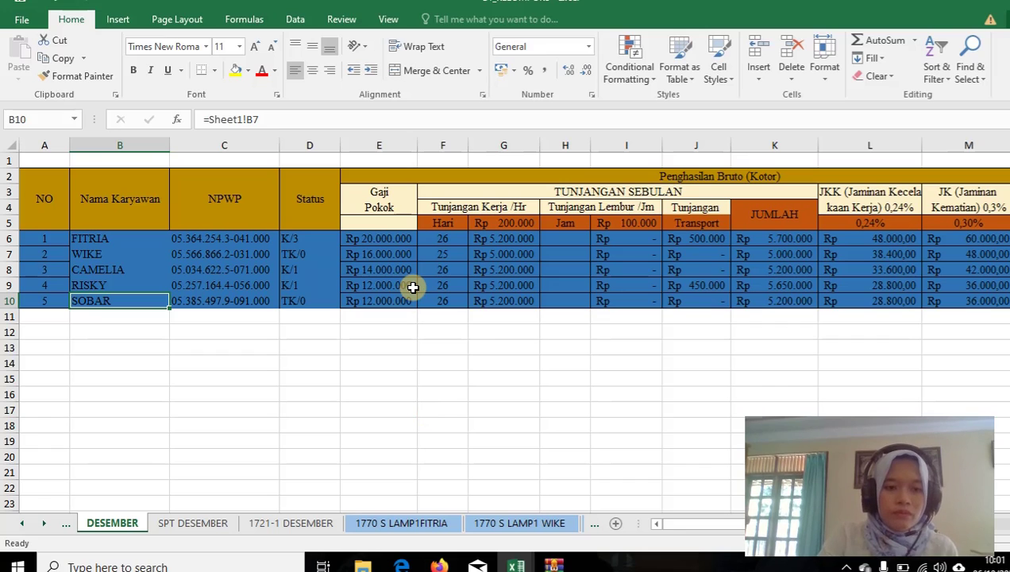
Check the second employee's December gross income and deduction formulas in row 7, through Iuran BPJS Kesehatan.
{"action": "left_click", "coordinate": [473, 251]}
{"action": "key", "text": "Right"}
{"action": "key", "text": "Right"}
{"action": "key", "text": "Right"}
{"action": "key", "text": "Right"}
{"action": "key", "text": "Right"}
{"action": "key", "text": "Right"}
{"action": "key", "text": "Right"}
{"action": "key", "text": "Right"}
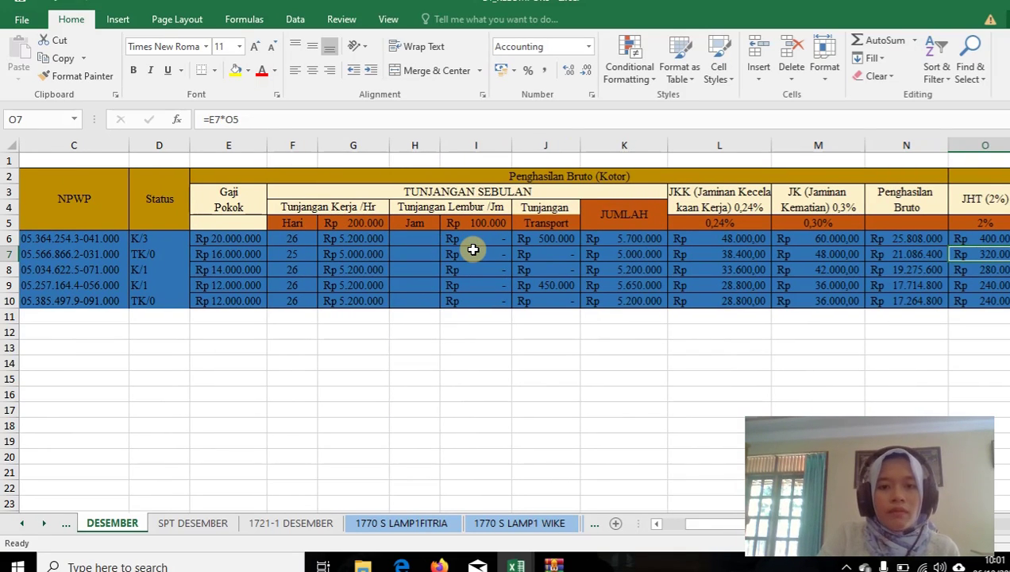
{"action": "key", "text": "Right"}
{"action": "key", "text": "Right"}
{"action": "key", "text": "Right"}
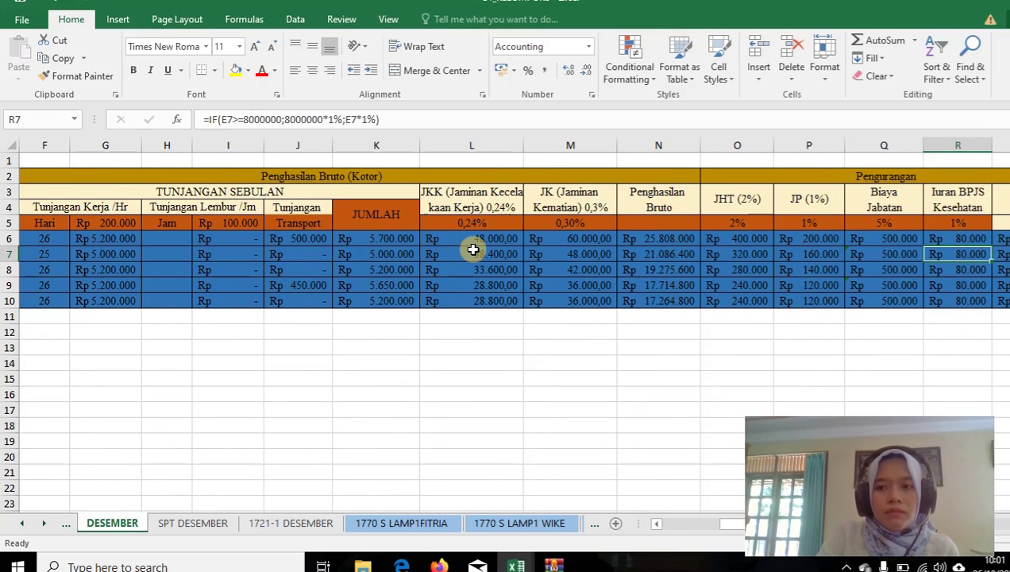
Examine row 7's deduction total, monthly net income, PTKP Perbulan entries and PKP formula.
{"action": "key", "text": "Left"}
{"action": "key", "text": "Right"}
{"action": "key", "text": "Right"}
{"action": "key", "text": "Right"}
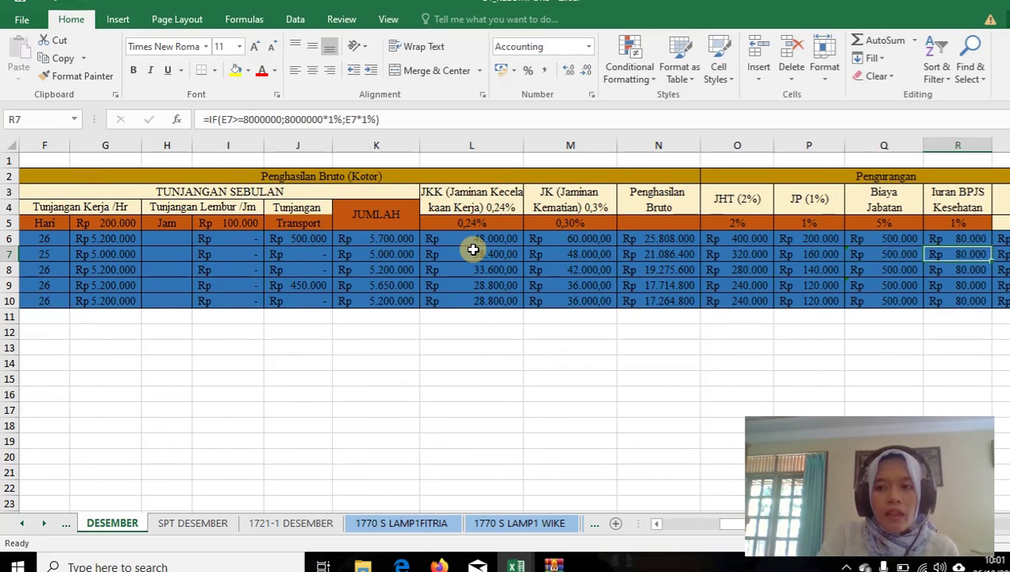
{"action": "key", "text": "Right"}
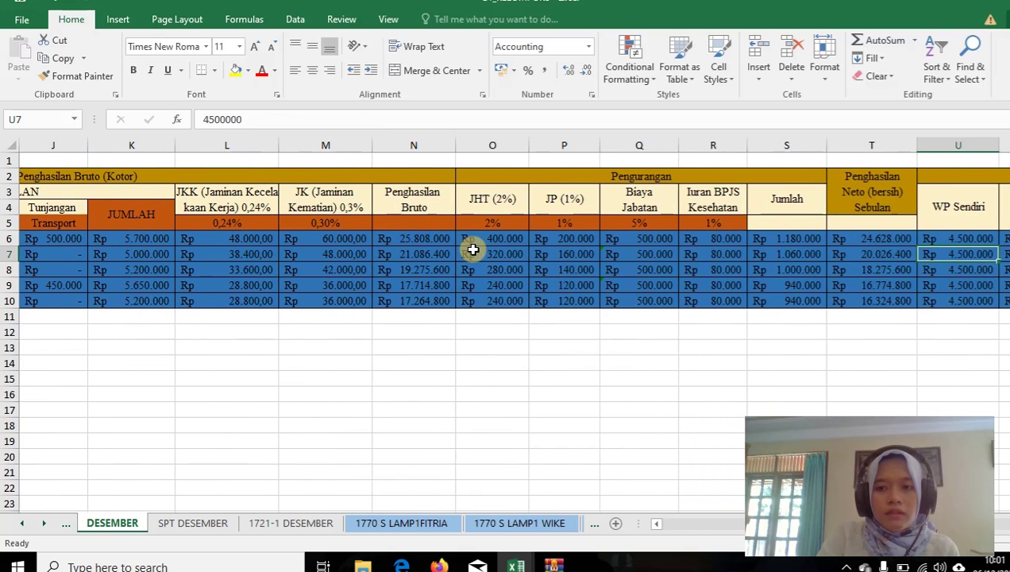
{"action": "key", "text": "Left"}
{"action": "key", "text": "Right"}
{"action": "key", "text": "Right"}
{"action": "key", "text": "Right"}
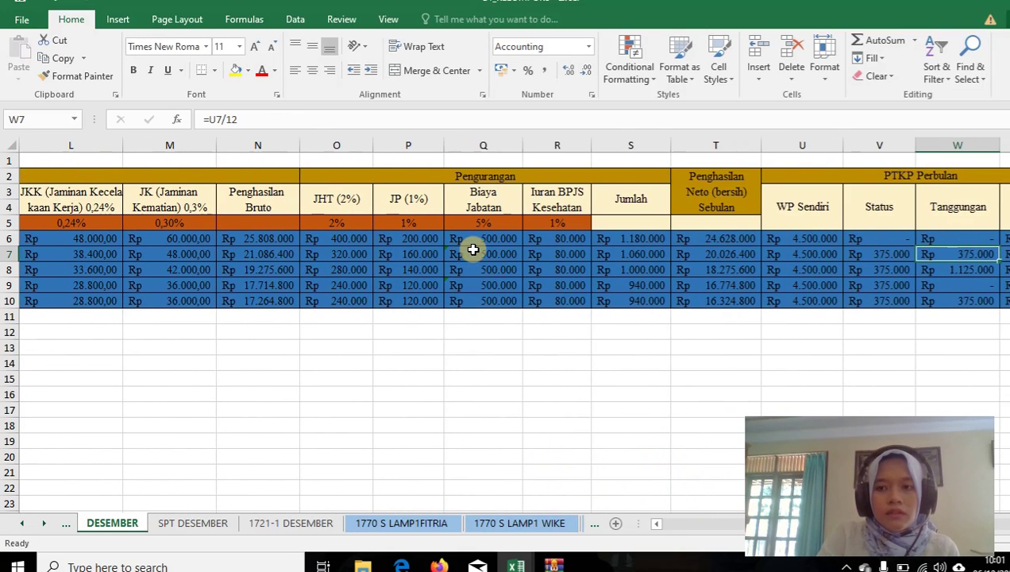
{"action": "key", "text": "Right"}
{"action": "key", "text": "Right"}
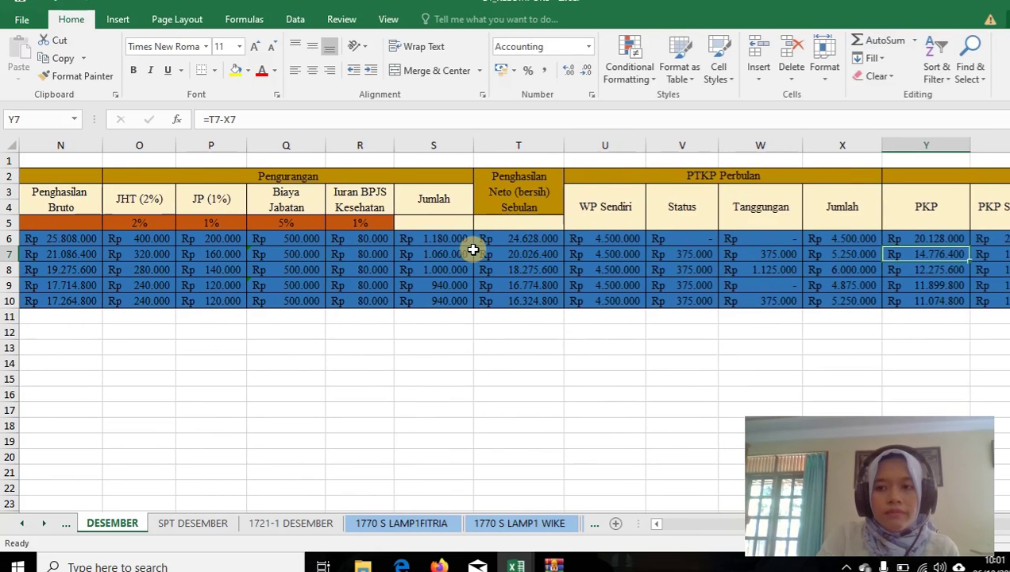
Examine row 7's annual PKP, the 5% and 15% tax layers, and the yearly and monthly PPh formulas.
{"action": "key", "text": "Right"}
{"action": "key", "text": "Right"}
{"action": "key", "text": "Right"}
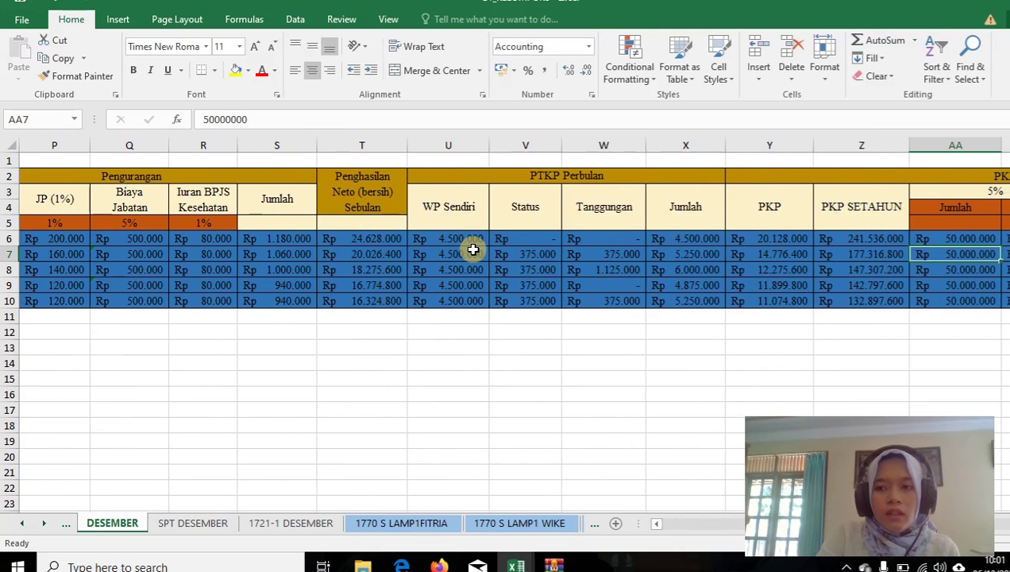
{"action": "key", "text": "Left"}
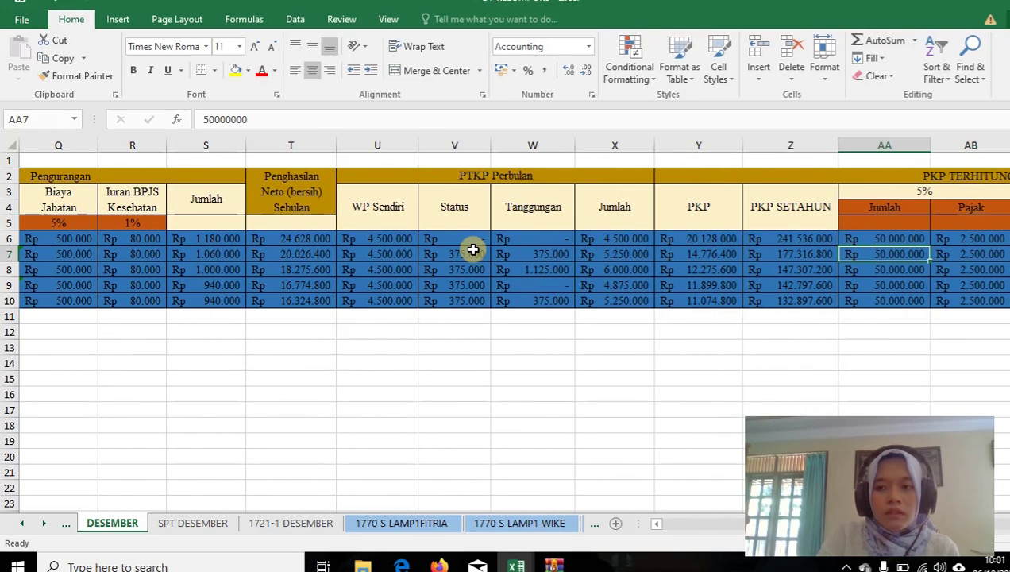
{"action": "key", "text": "Right"}
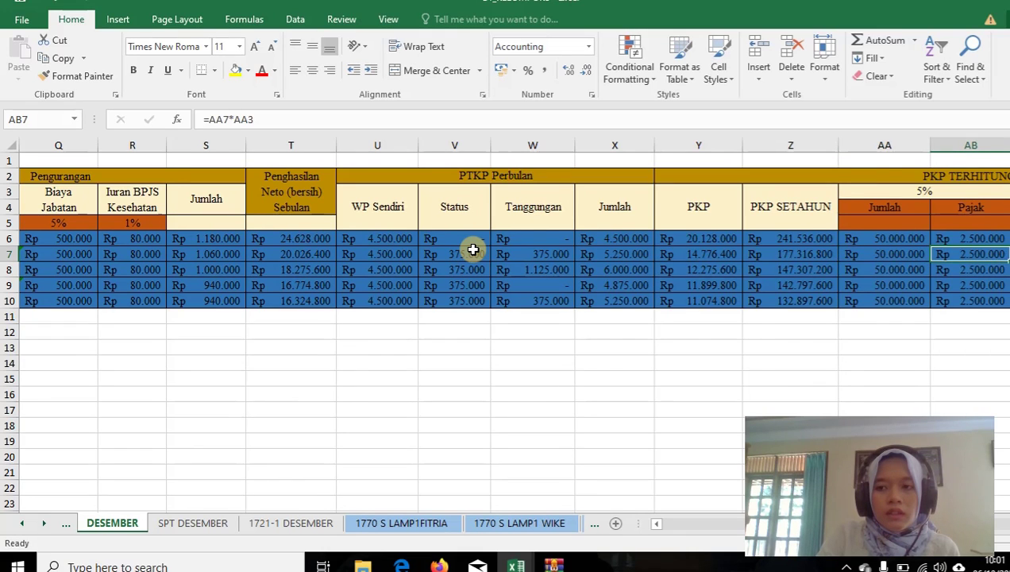
{"action": "key", "text": "Right"}
{"action": "key", "text": "Right"}
{"action": "key", "text": "Right"}
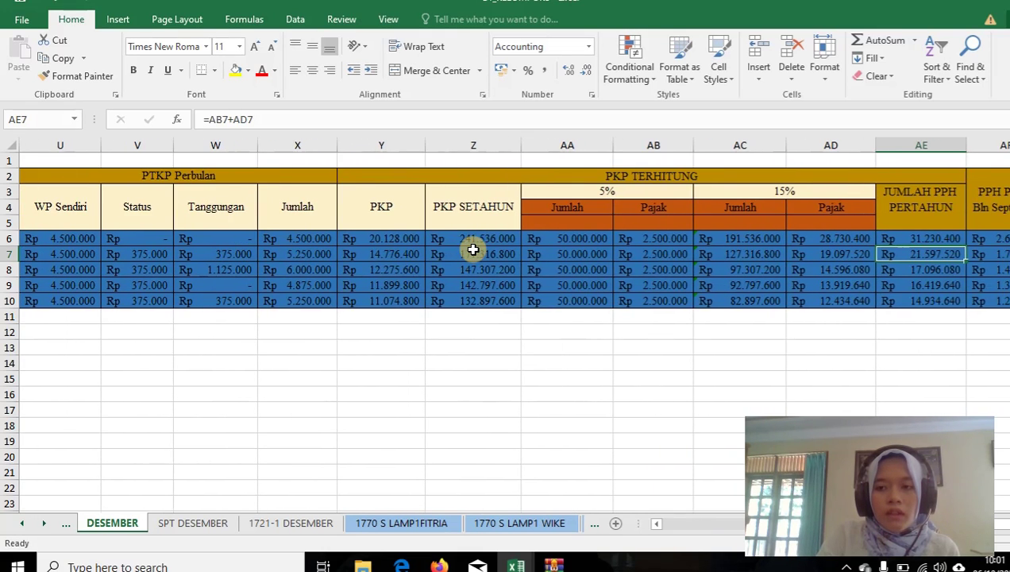
{"action": "key", "text": "Right"}
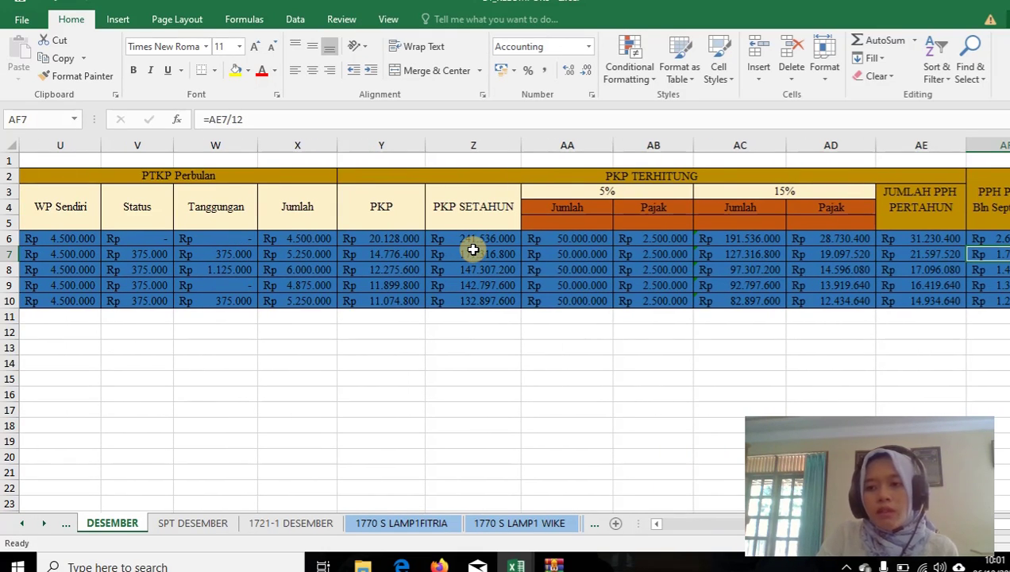
Review the SPT DESEMBER sheet and the 1721-1 DESEMBER withholding list, including its Masa Pajak month.
{"action": "left_click", "coordinate": [195, 523]}
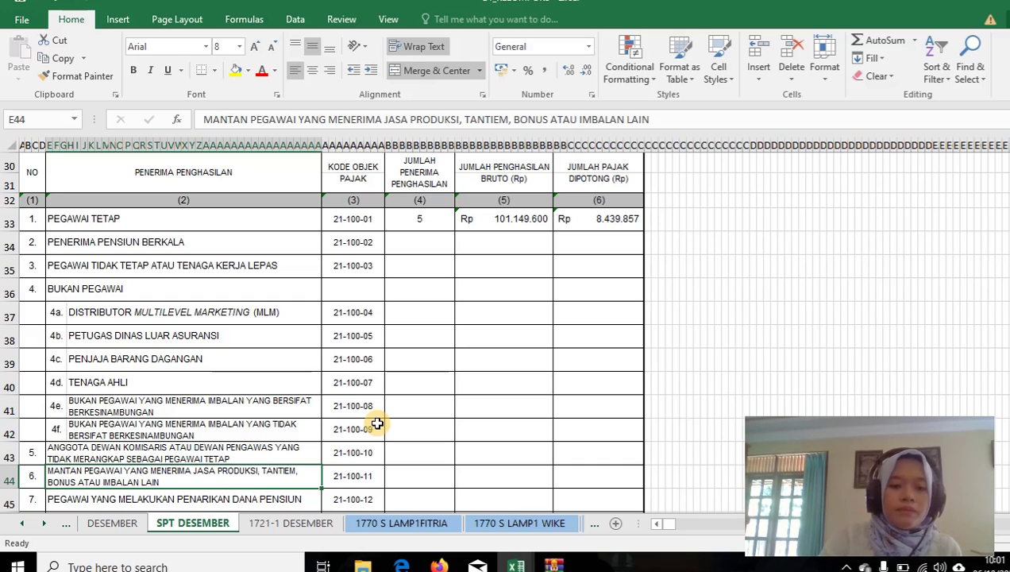
{"action": "left_click", "coordinate": [311, 526]}
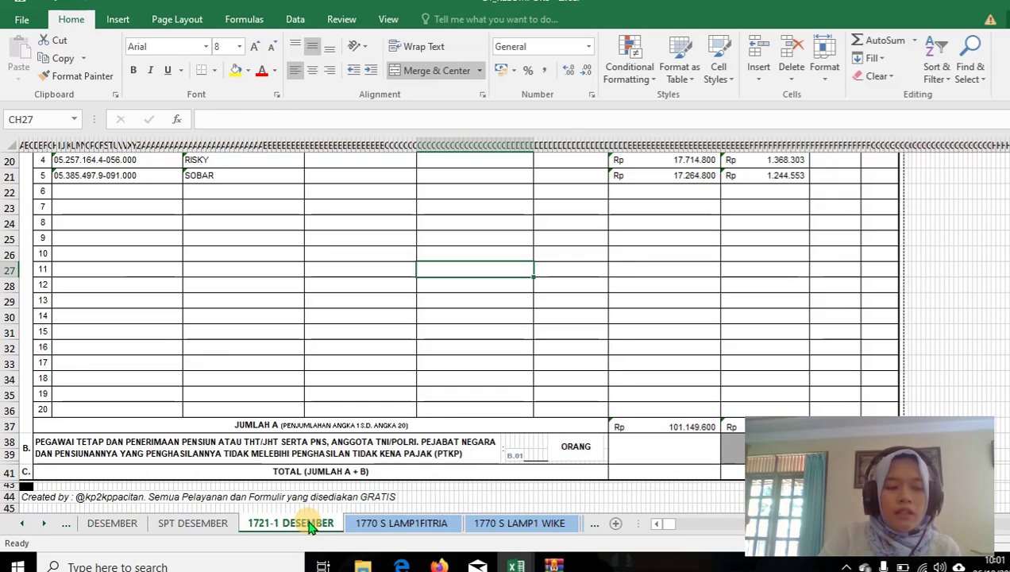
{"action": "key", "text": "ctrl+Home"}
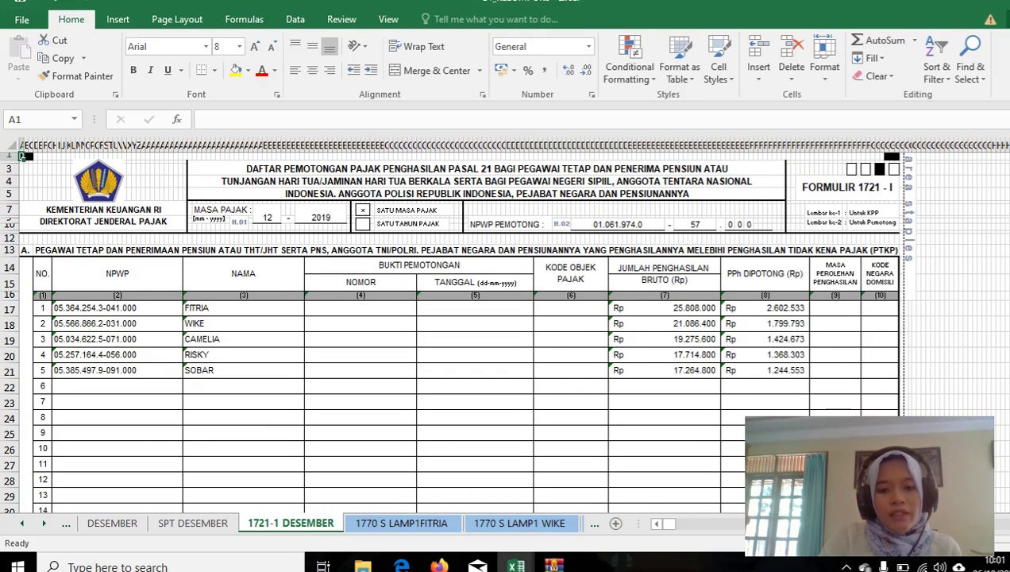
{"action": "scroll", "coordinate": [505, 326], "scroll_direction": "up", "scroll_amount": 1}
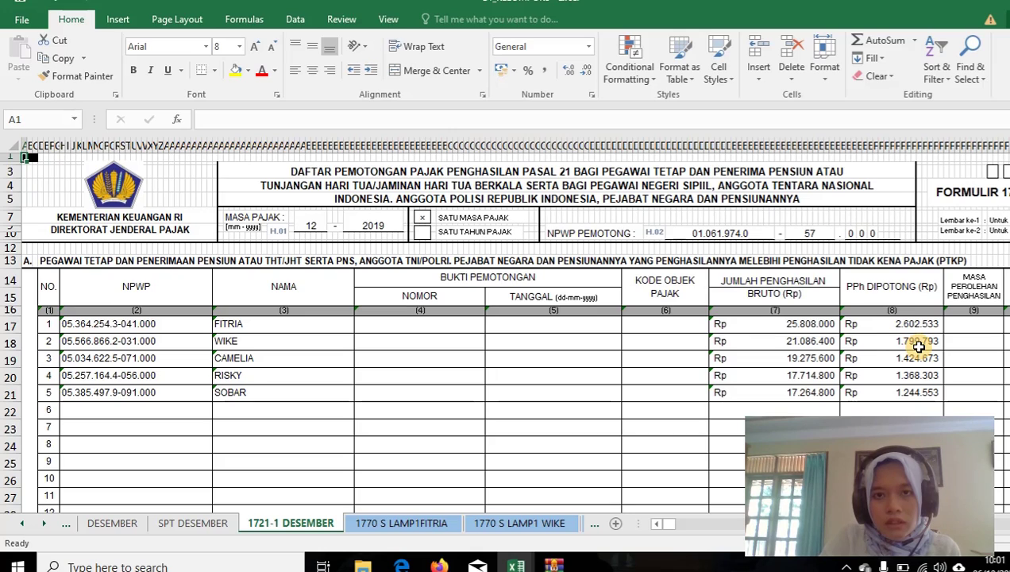
{"action": "left_click", "coordinate": [316, 225]}
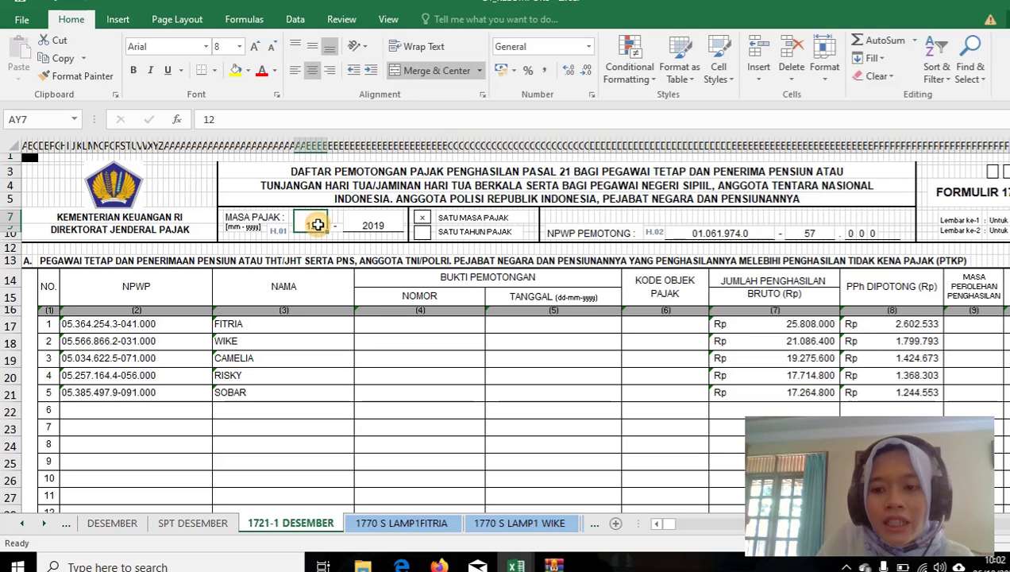
Check the Satu Masa Pajak mark, the first employee's gross income and PPh formulas, and the third employee's NPWP and name references.
{"action": "left_click", "coordinate": [422, 217]}
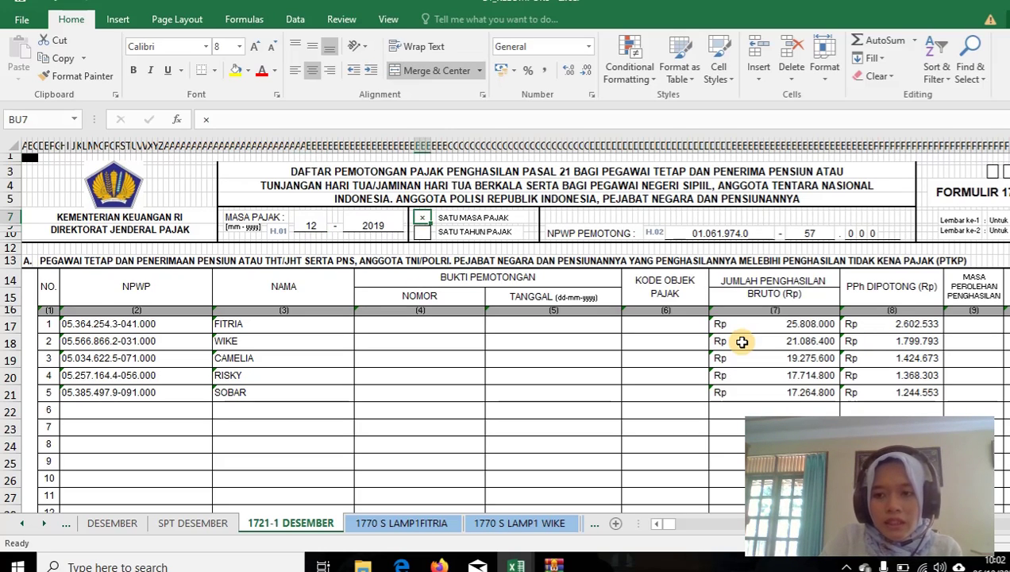
{"action": "left_click", "coordinate": [776, 323]}
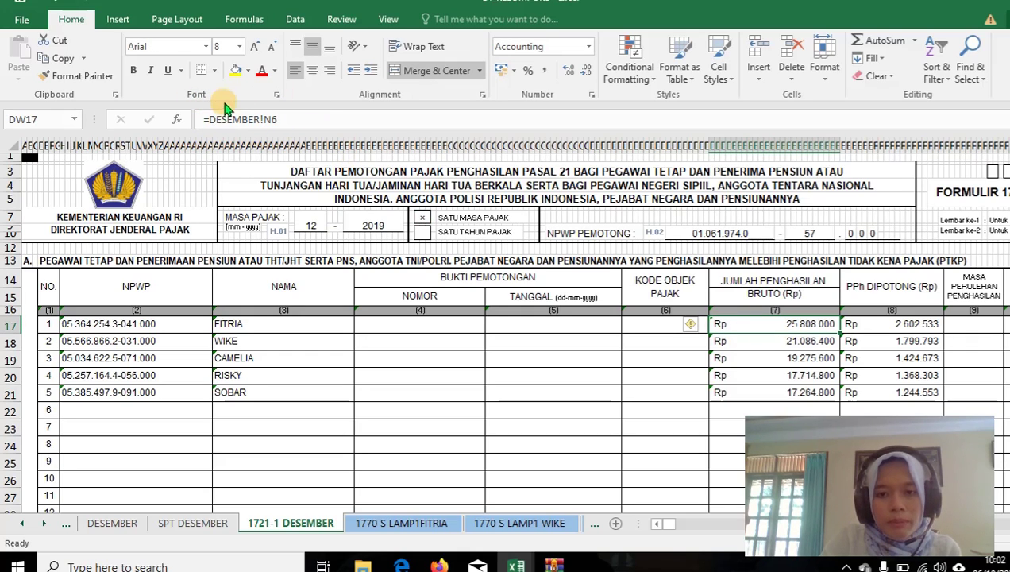
{"action": "left_click", "coordinate": [891, 324]}
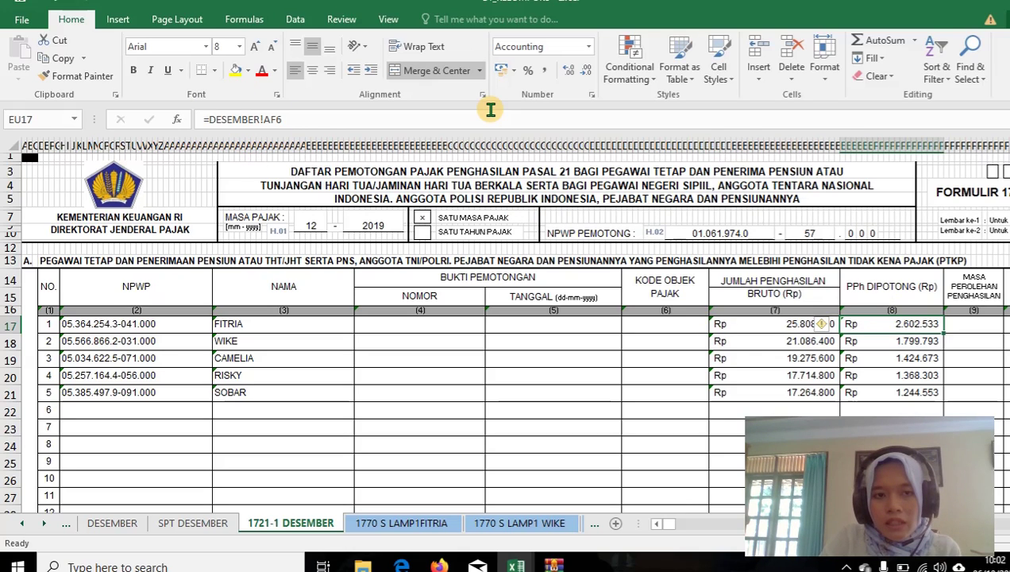
{"action": "left_click", "coordinate": [175, 359]}
{"action": "left_click", "coordinate": [247, 364]}
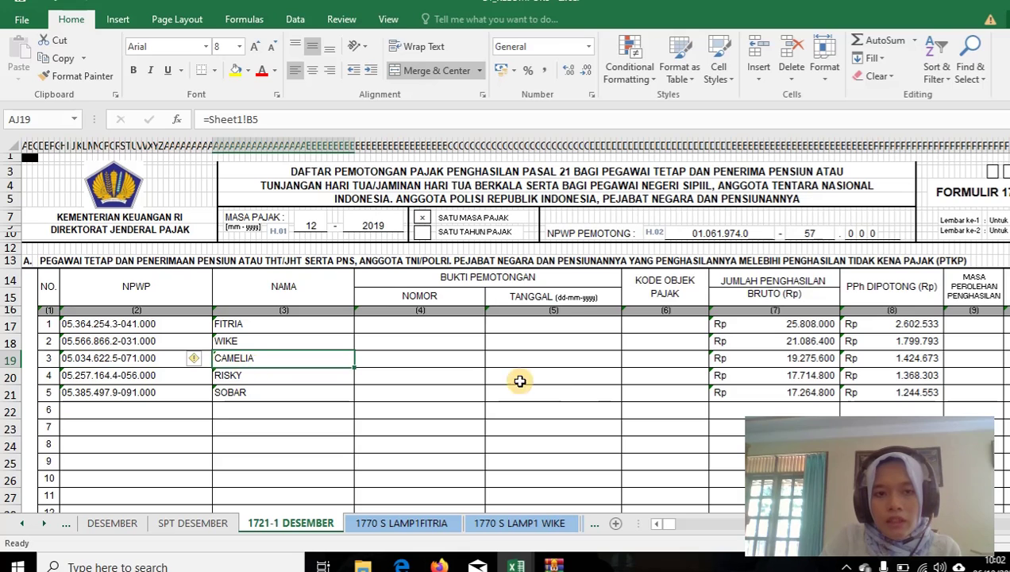
Check the Jumlah A total formulas for withheld PPh and gross income on the 1721-1 DESEMBER list.
{"action": "scroll", "coordinate": [562, 388], "scroll_direction": "down", "scroll_amount": 3}
{"action": "scroll", "coordinate": [562, 387], "scroll_direction": "down", "scroll_amount": 5}
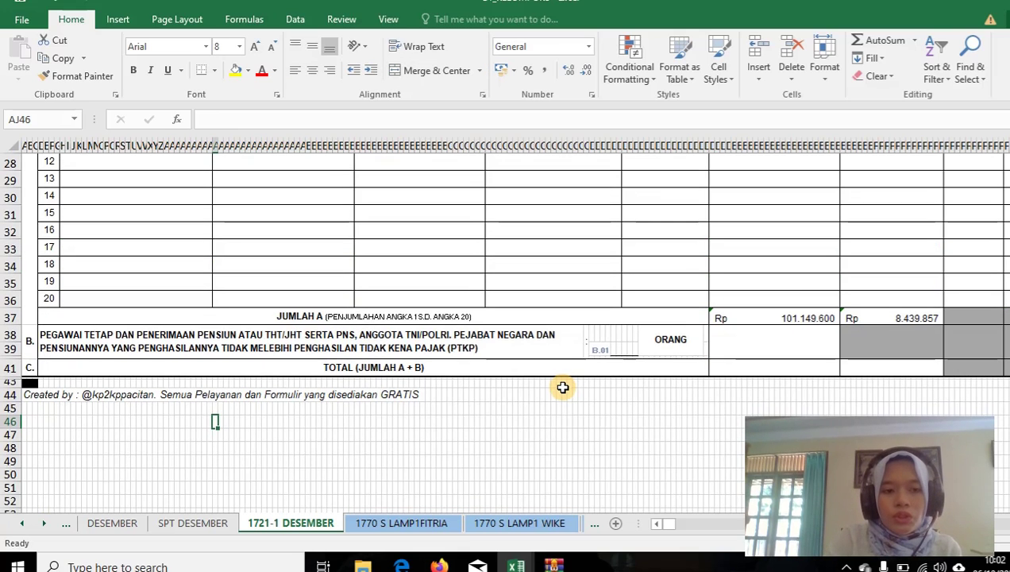
{"action": "left_click", "coordinate": [904, 318]}
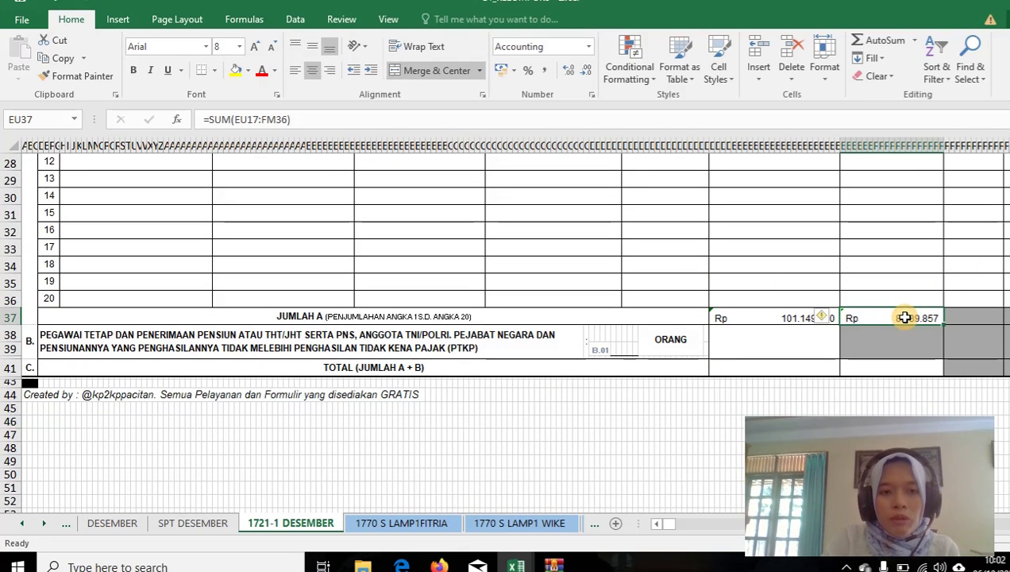
{"action": "left_click", "coordinate": [794, 317]}
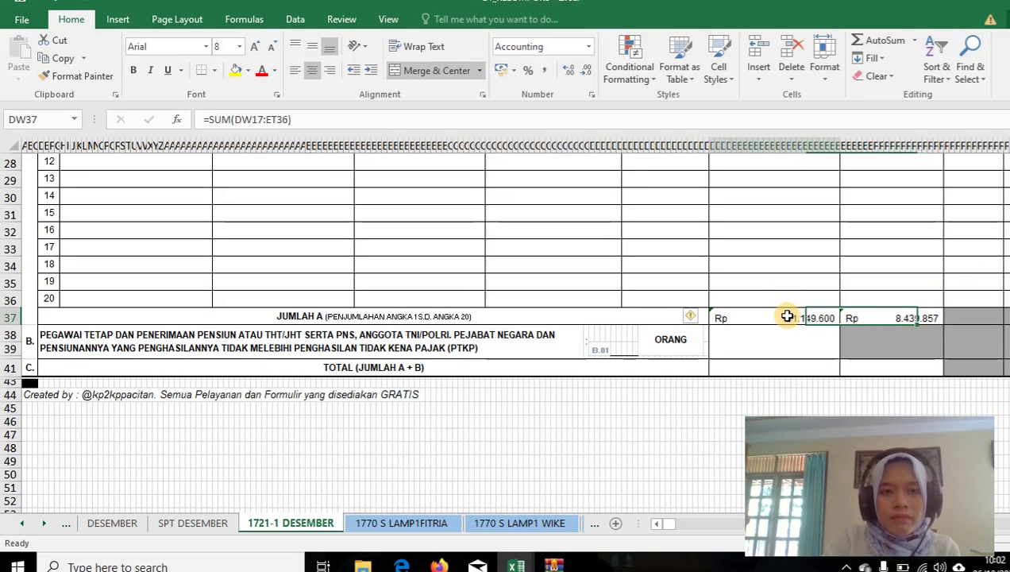
Compare the Pegawai Tetap recipient count and withheld tax formula on the SPT DESEMBER sheet.
{"action": "left_click", "coordinate": [200, 526]}
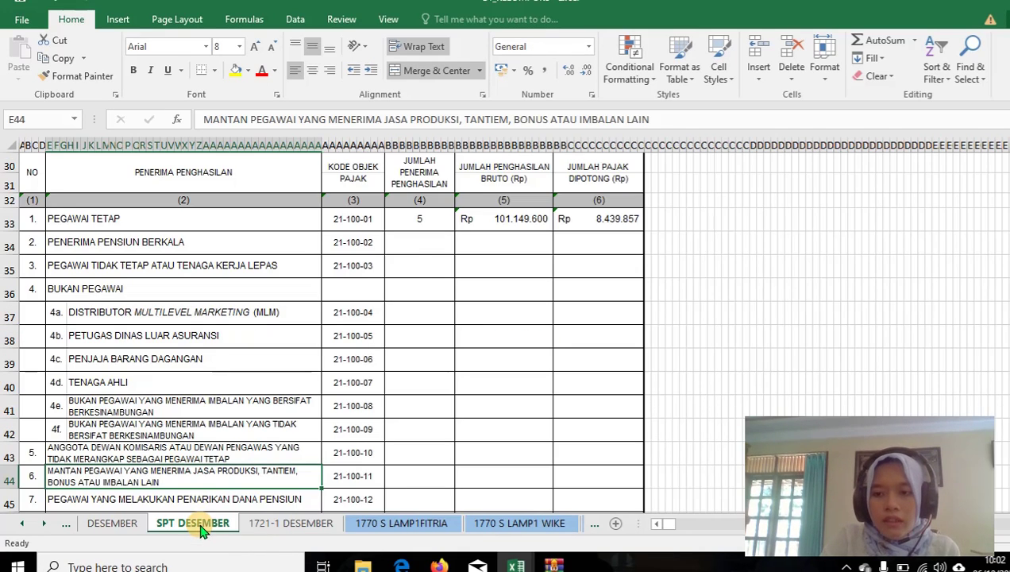
{"action": "left_click", "coordinate": [436, 221]}
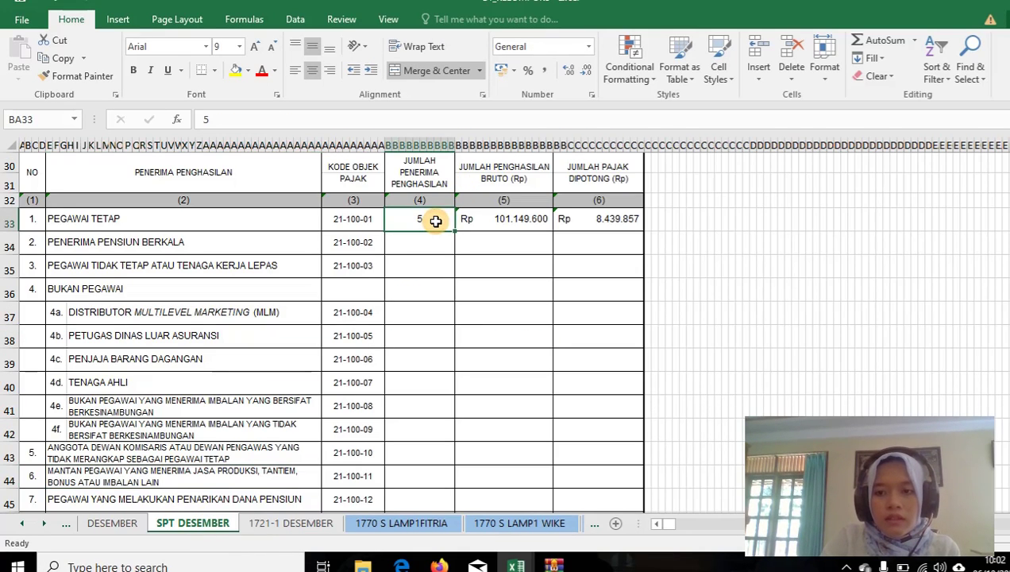
{"action": "left_click", "coordinate": [597, 213]}
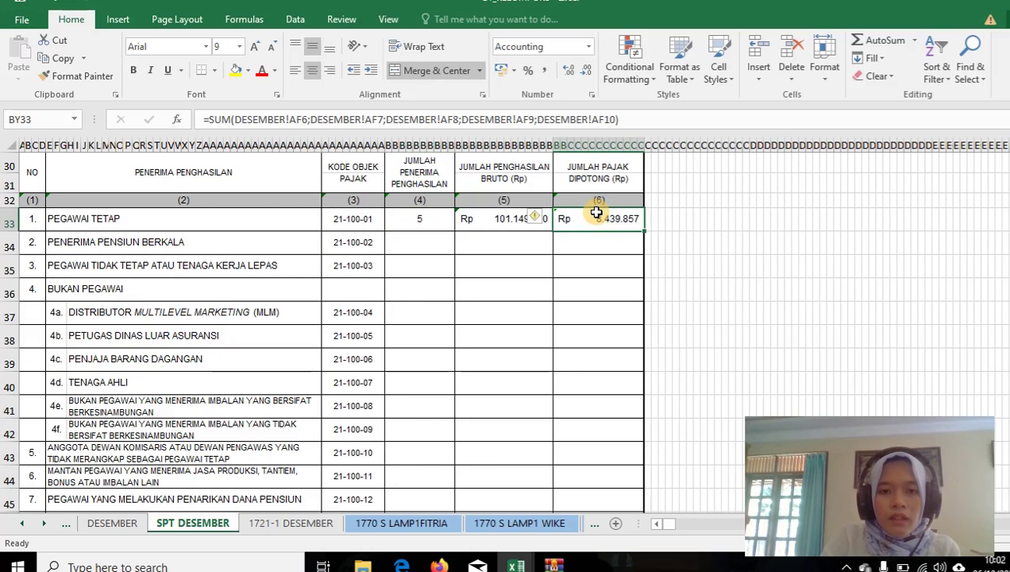
Review the SPT DESEMBER form from its header through the final tax objects, attachments and signatory section.
{"action": "key", "text": "ctrl+Down"}
{"action": "key", "text": "ctrl+Down"}
{"action": "key", "text": "ctrl+Down"}
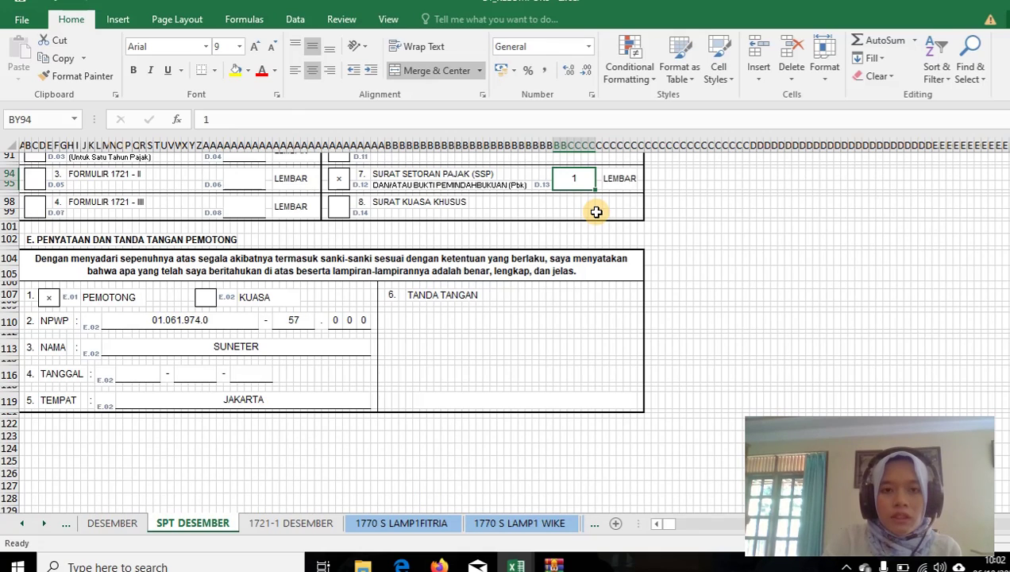
{"action": "key", "text": "ctrl+Up"}
{"action": "key", "text": "ctrl+Up"}
{"action": "key", "text": "ctrl+Up"}
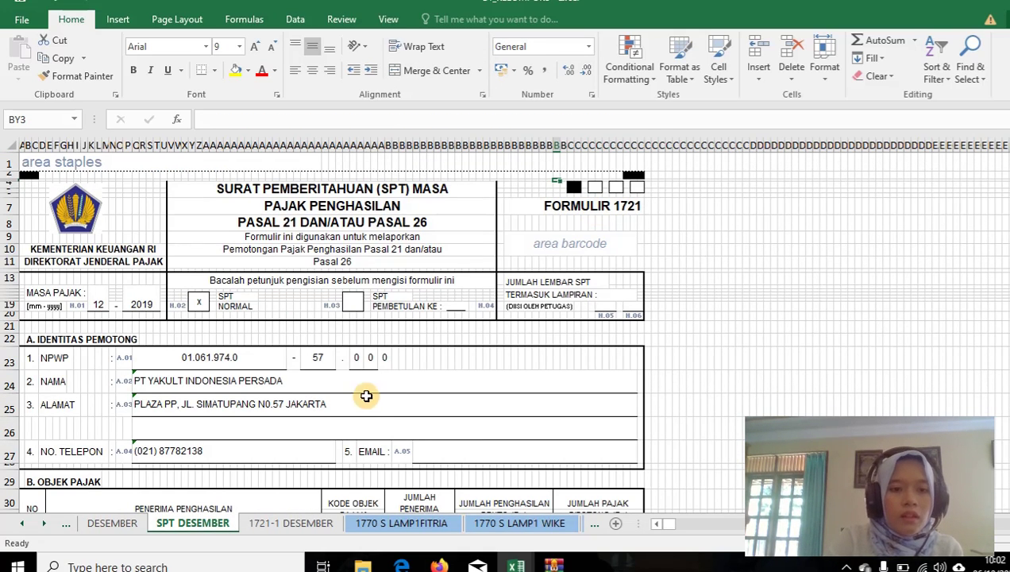
{"action": "key", "text": "Page_Down"}
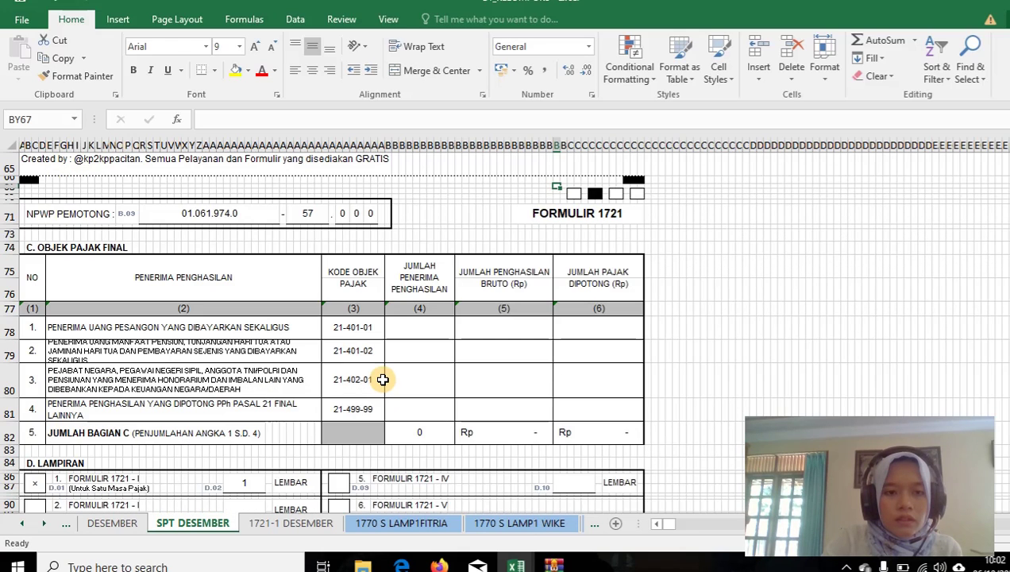
{"action": "key", "text": "Page_Down"}
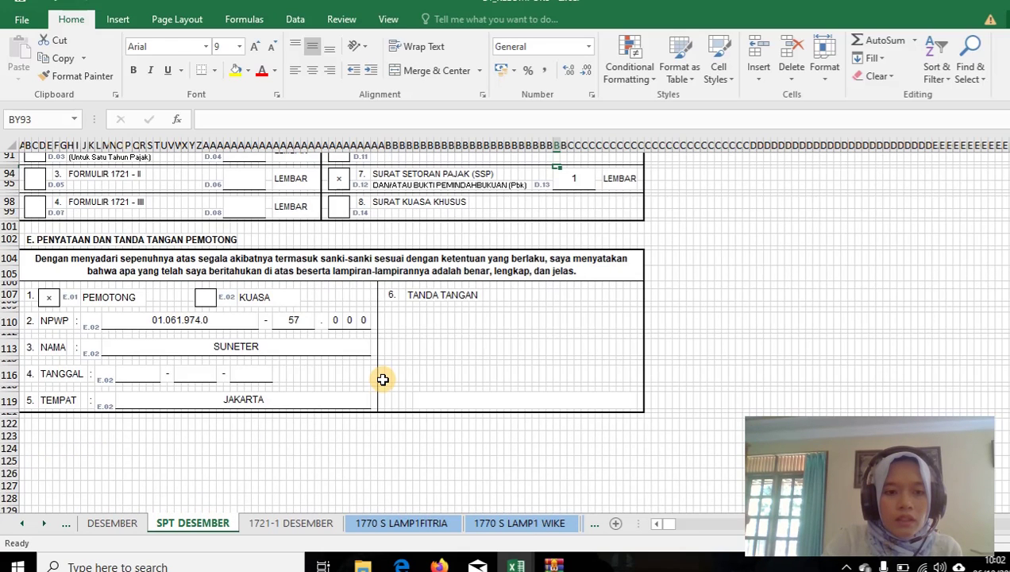
{"action": "left_click", "coordinate": [254, 347]}
{"action": "key", "text": "ctrl+Home"}
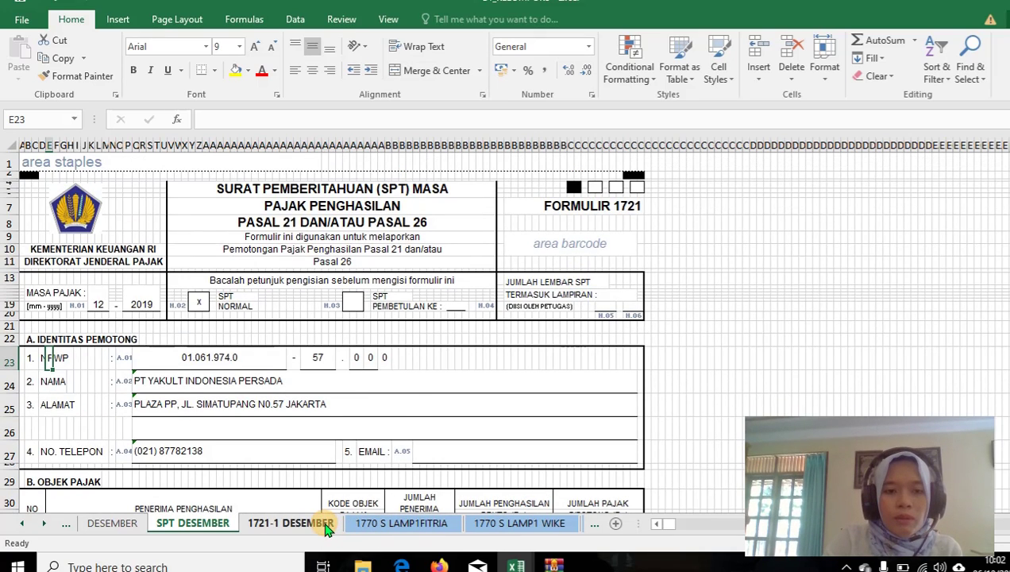
On the 1721-1 DESEMBER sheet, enter 01-12 as the first employee's Masa Perolehan Penghasilan.
{"action": "left_click", "coordinate": [290, 523]}
{"action": "key", "text": "ctrl+Home"}
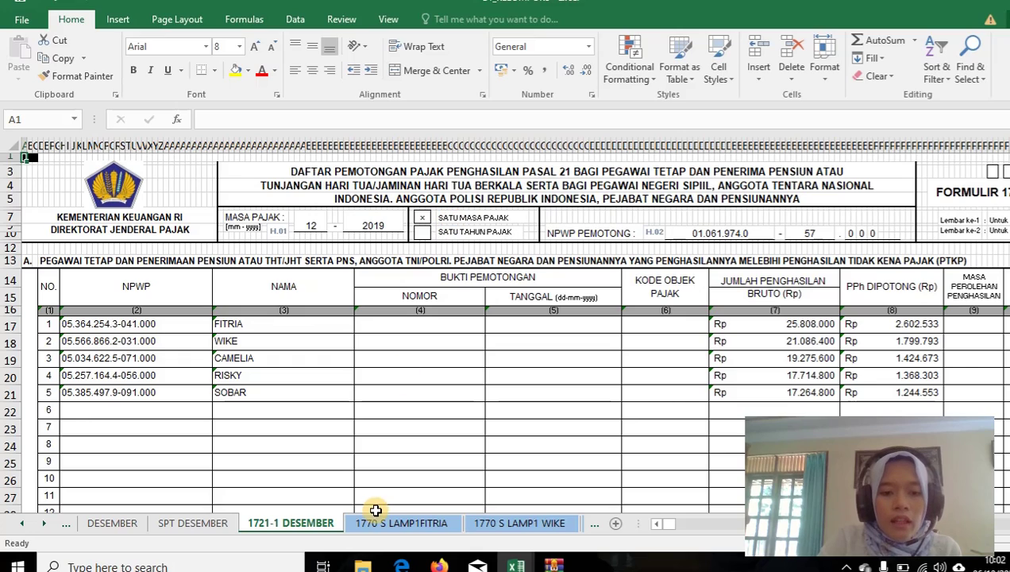
{"action": "left_click", "coordinate": [423, 233]}
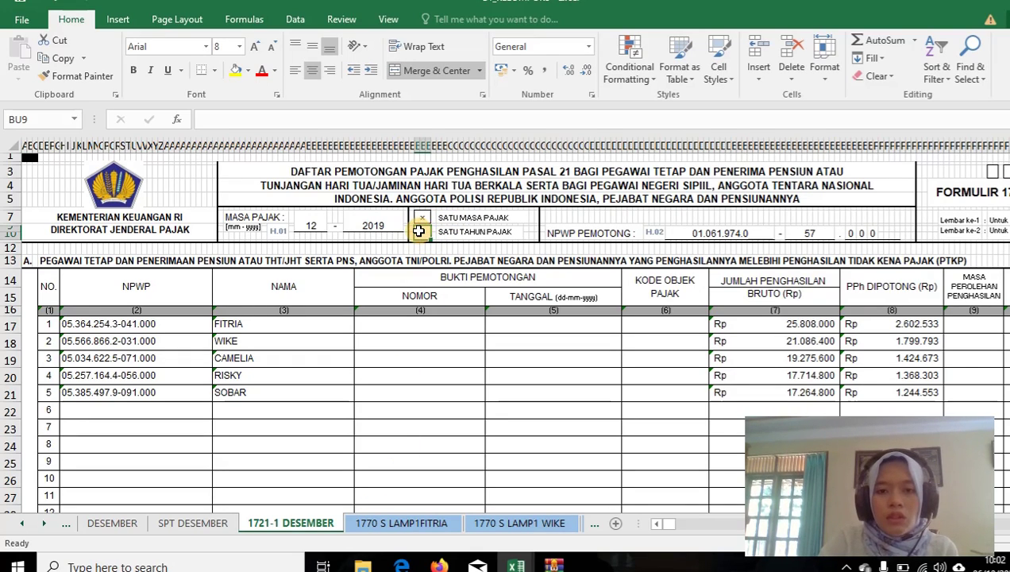
{"action": "left_click", "coordinate": [763, 326]}
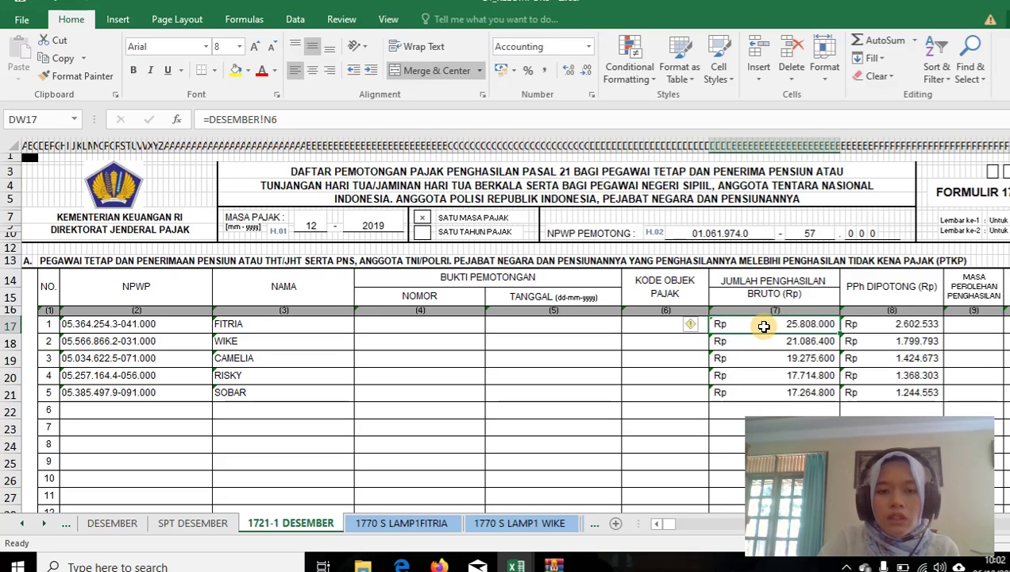
{"action": "left_click", "coordinate": [970, 321]}
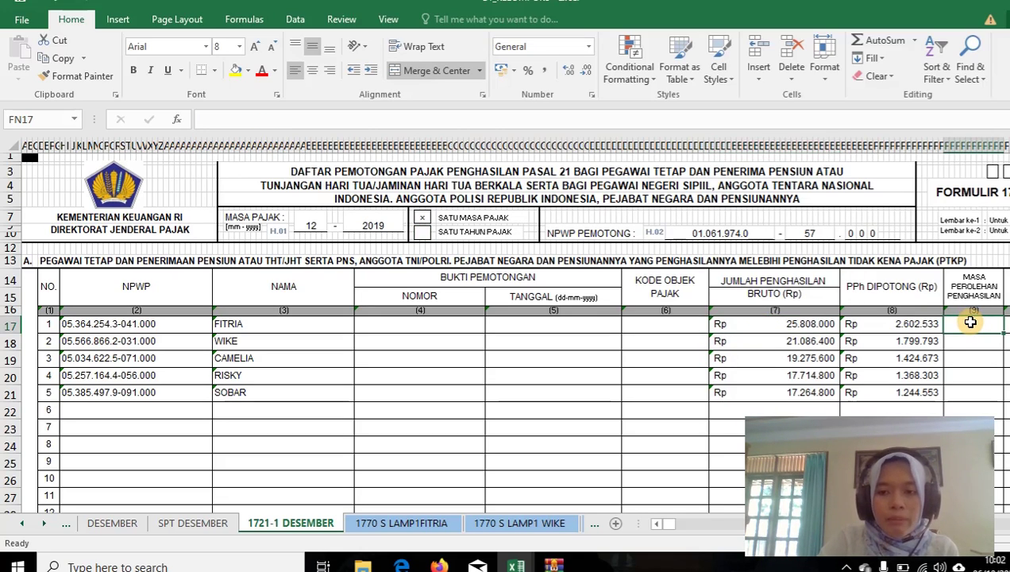
{"action": "type", "text": "'01-"}
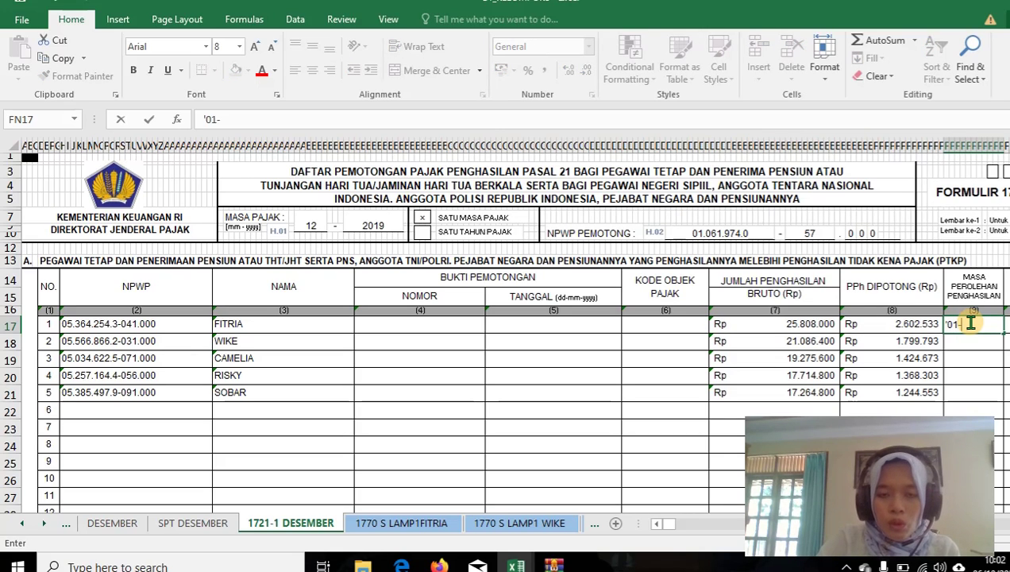
{"action": "type", "text": "12"}
{"action": "key", "text": "Return"}
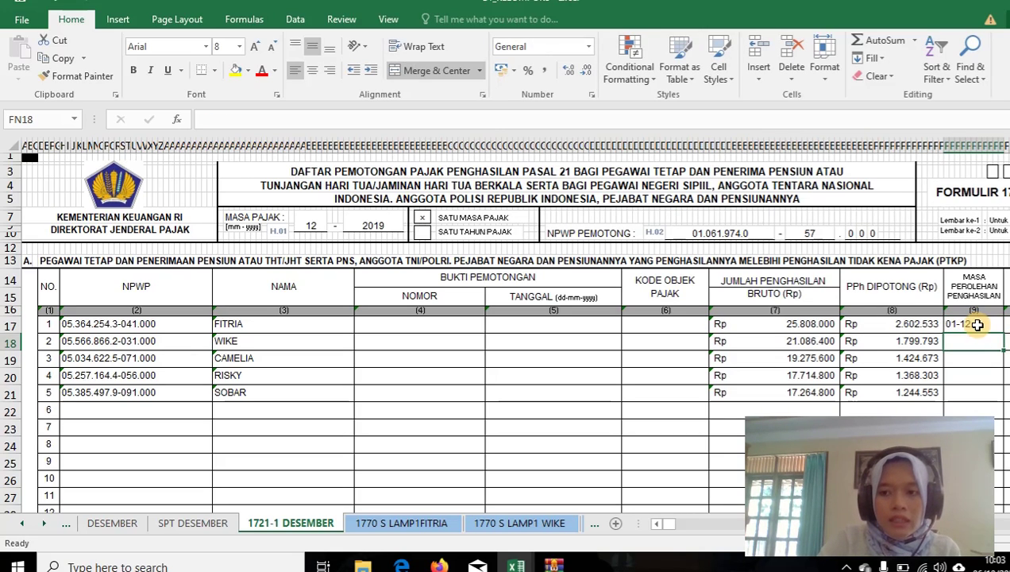
{"action": "left_click", "coordinate": [970, 323]}
{"action": "left_click", "coordinate": [776, 323]}
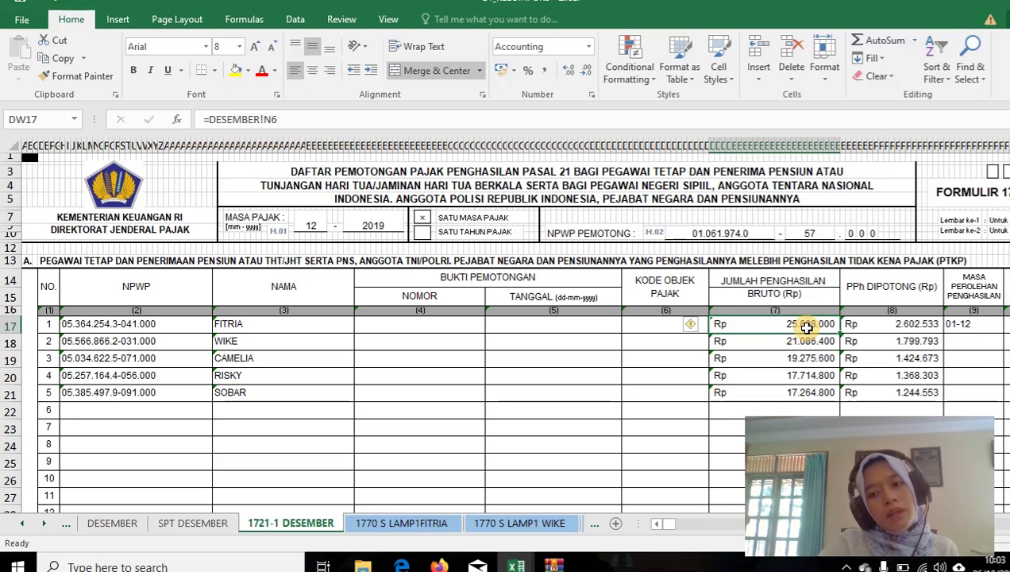
Mark the Satu Tahun Pajak box with X and highlight it in yellow.
{"action": "left_click", "coordinate": [424, 232]}
{"action": "type", "text": "X"}
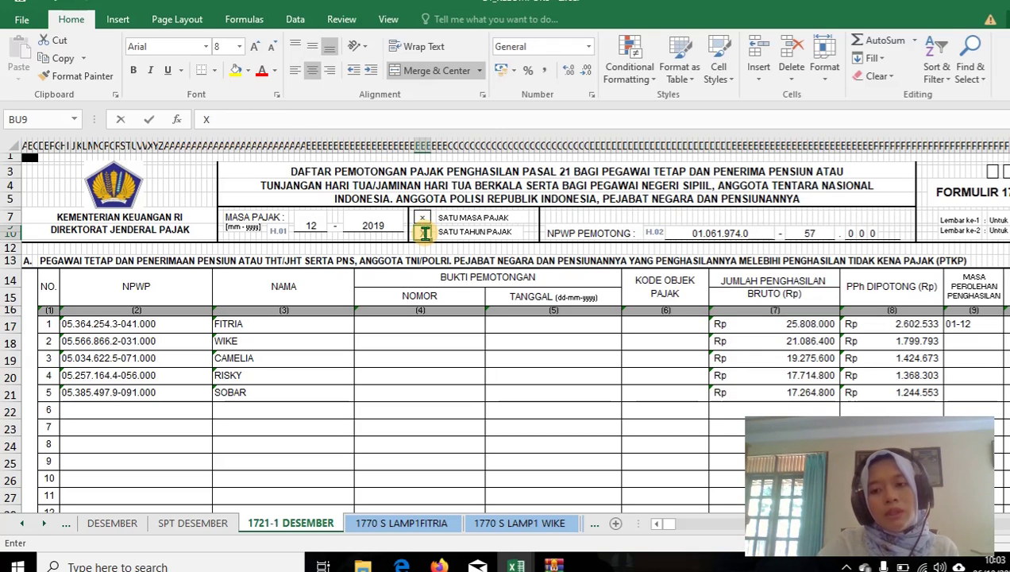
{"action": "key", "text": "Return"}
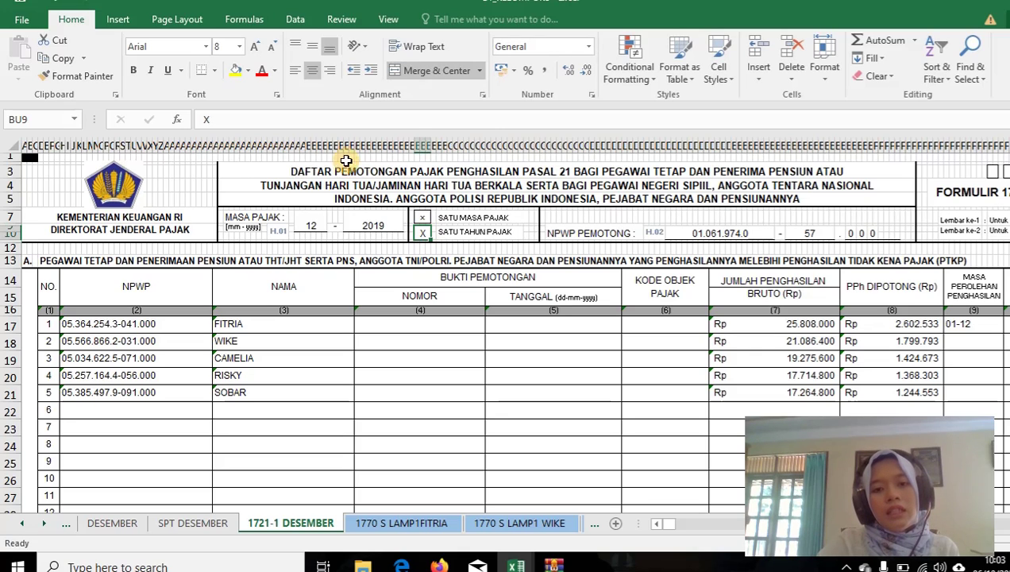
{"action": "left_click", "coordinate": [235, 71]}
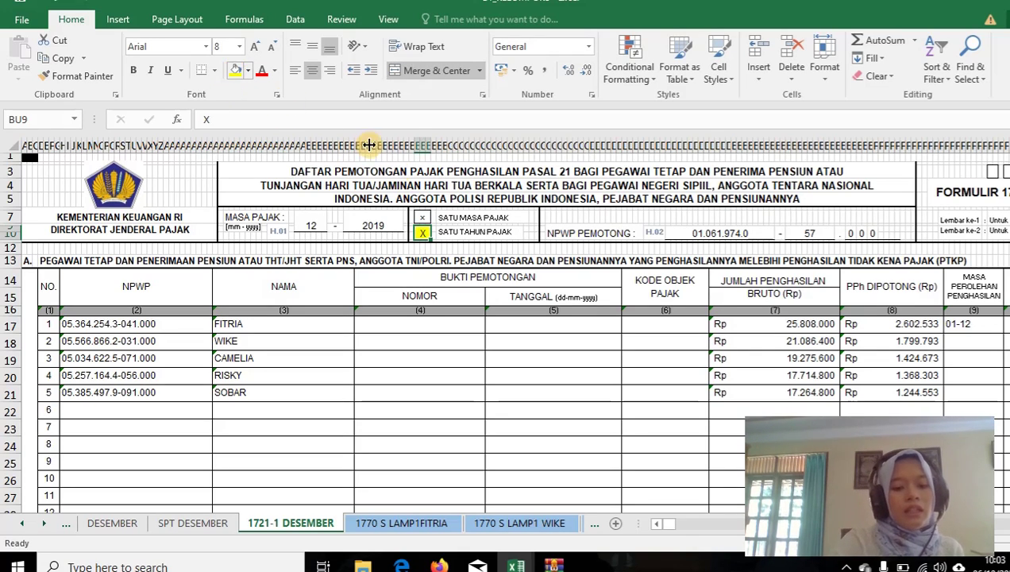
{"action": "left_click", "coordinate": [899, 397]}
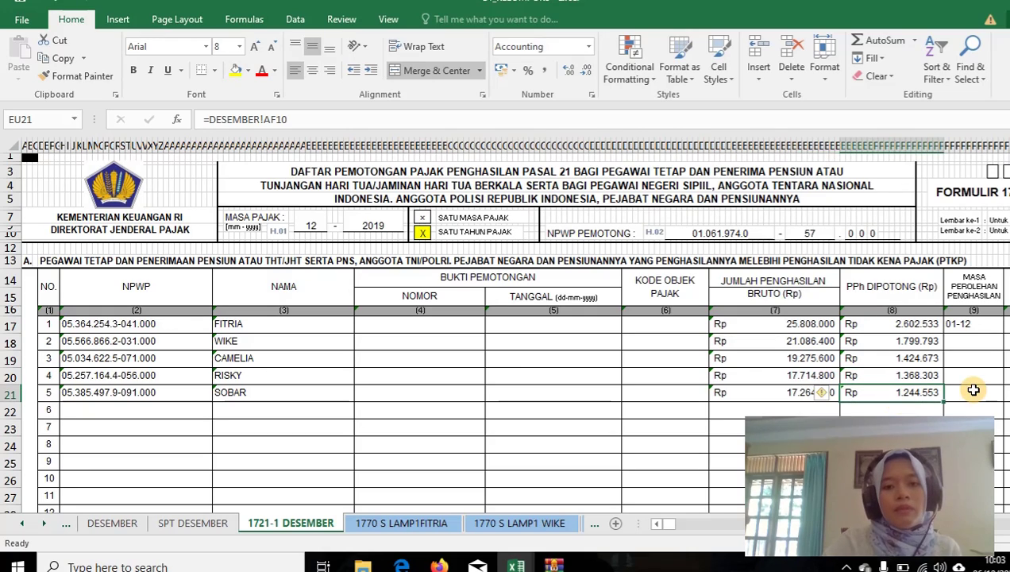
{"action": "left_click", "coordinate": [923, 327]}
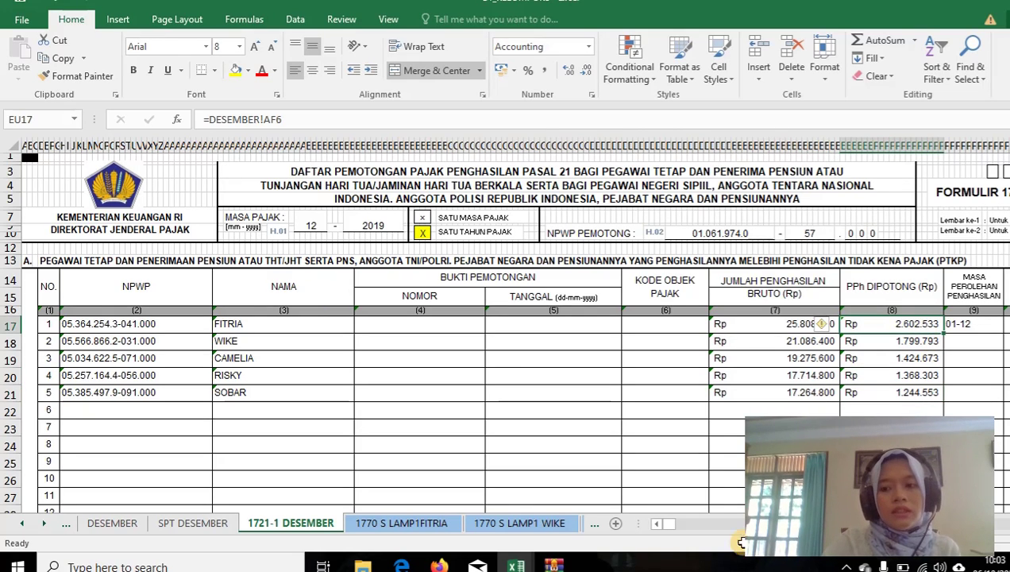
Examine the first employee's 1770 S Lampiran I from Bagian C to its header, then return to the 1721-1 DESEMBER list.
{"action": "left_click", "coordinate": [406, 525]}
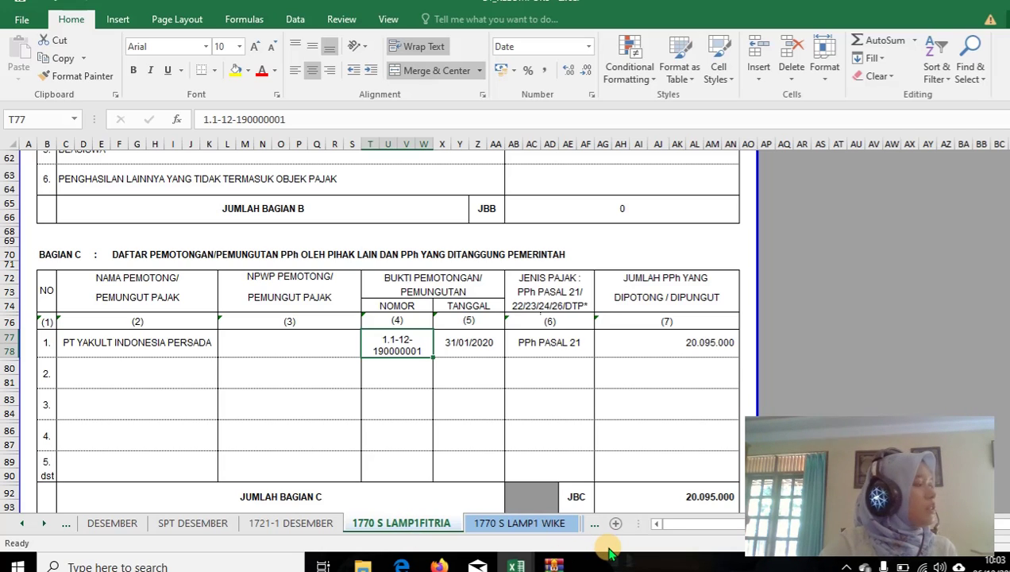
{"action": "key", "text": "ctrl+Home"}
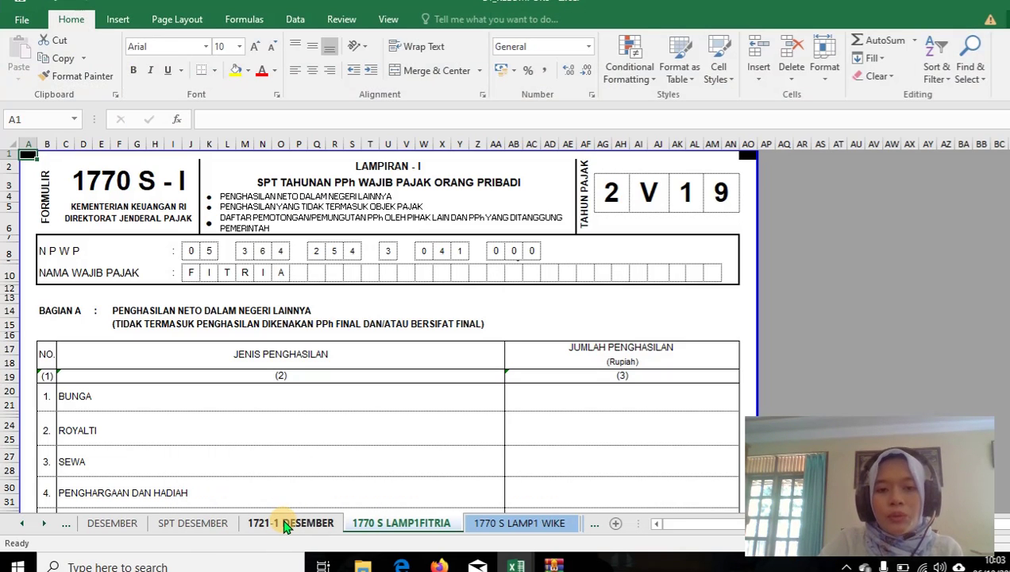
{"action": "left_click", "coordinate": [286, 523]}
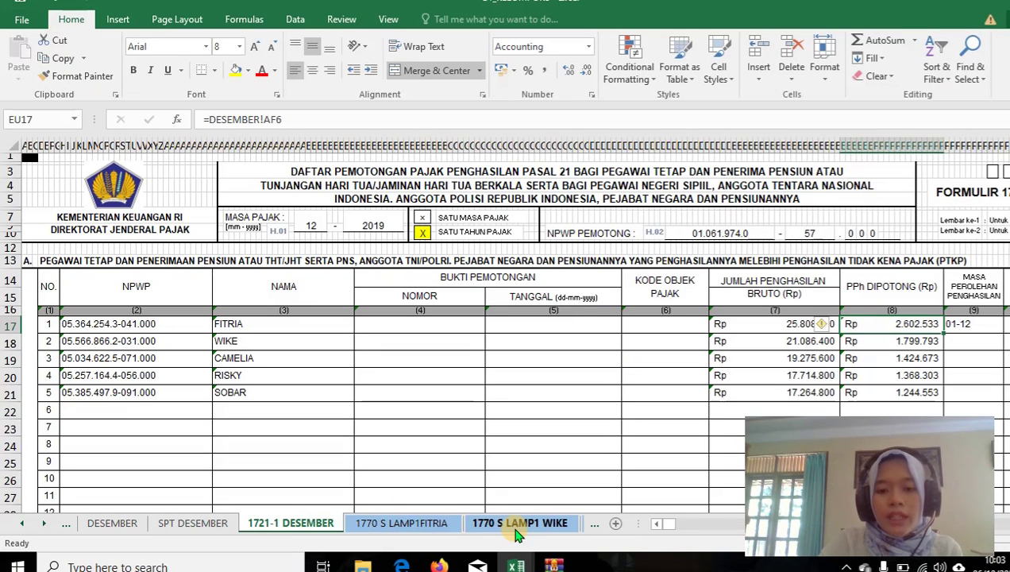
Look through the other employees' 1770 S Lampiran I sheets and the 1770SS 1 form.
{"action": "left_click", "coordinate": [559, 524]}
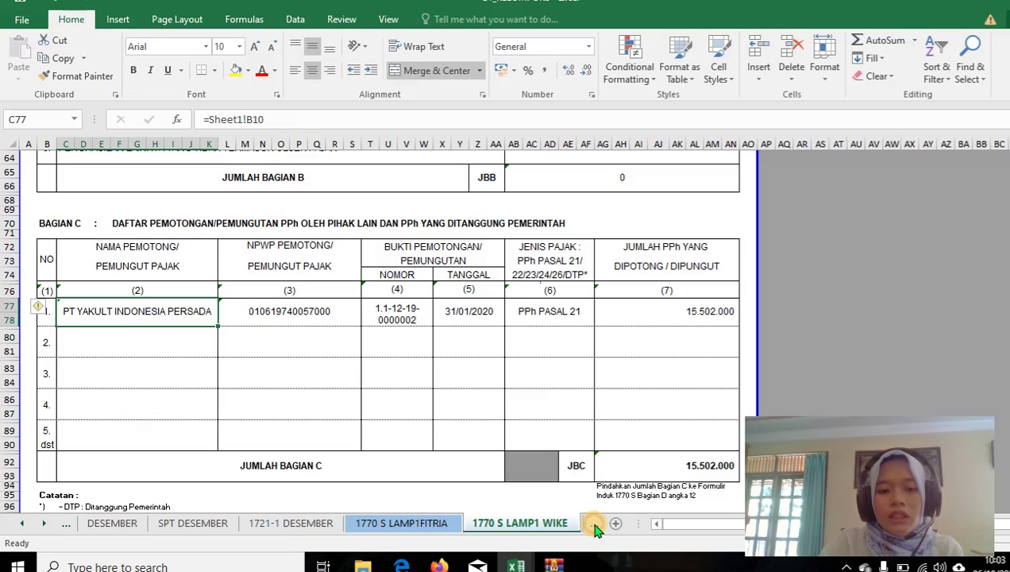
{"action": "left_click", "coordinate": [595, 524]}
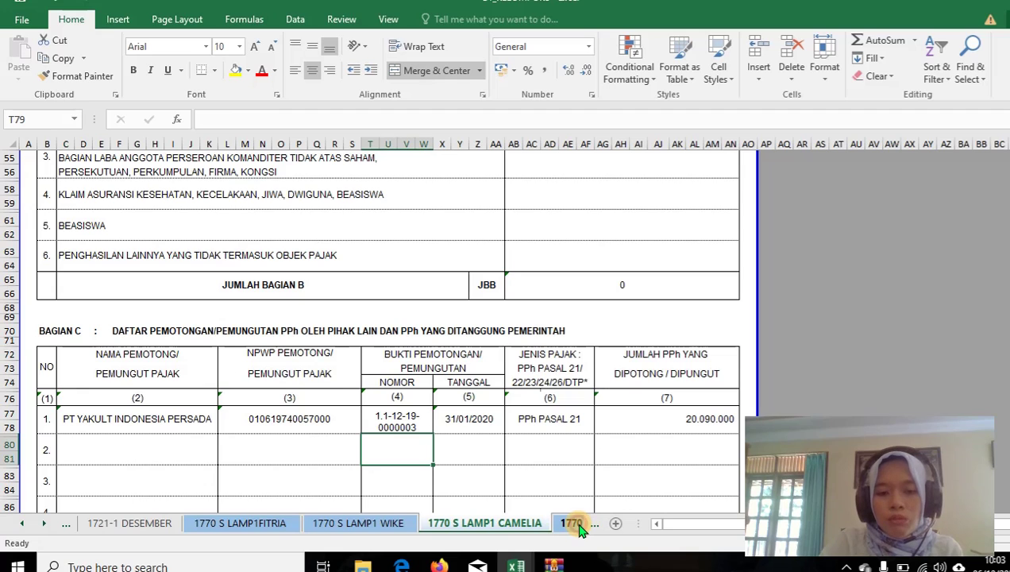
{"action": "left_click", "coordinate": [572, 523]}
{"action": "left_click", "coordinate": [577, 523]}
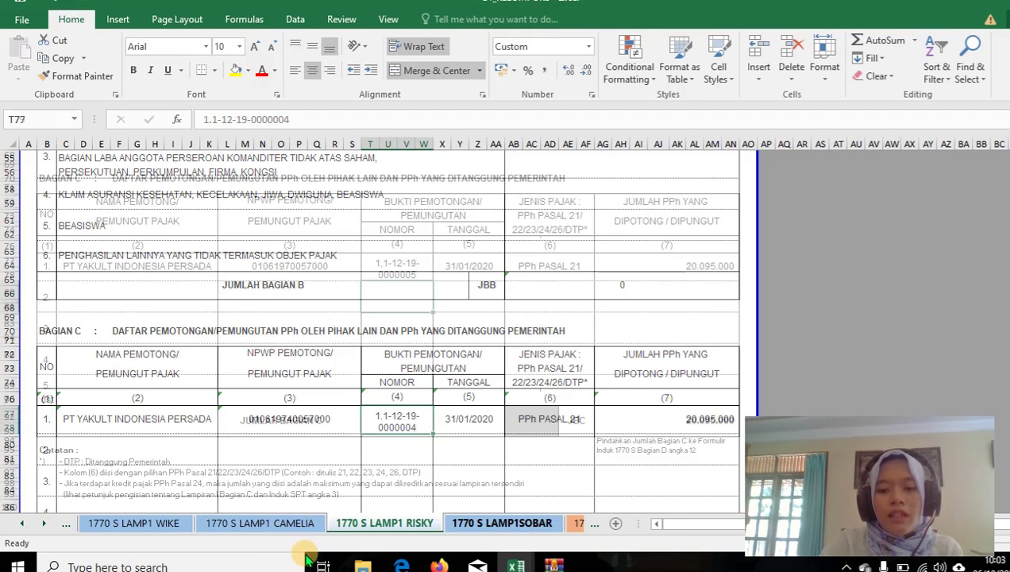
{"action": "left_click", "coordinate": [577, 523]}
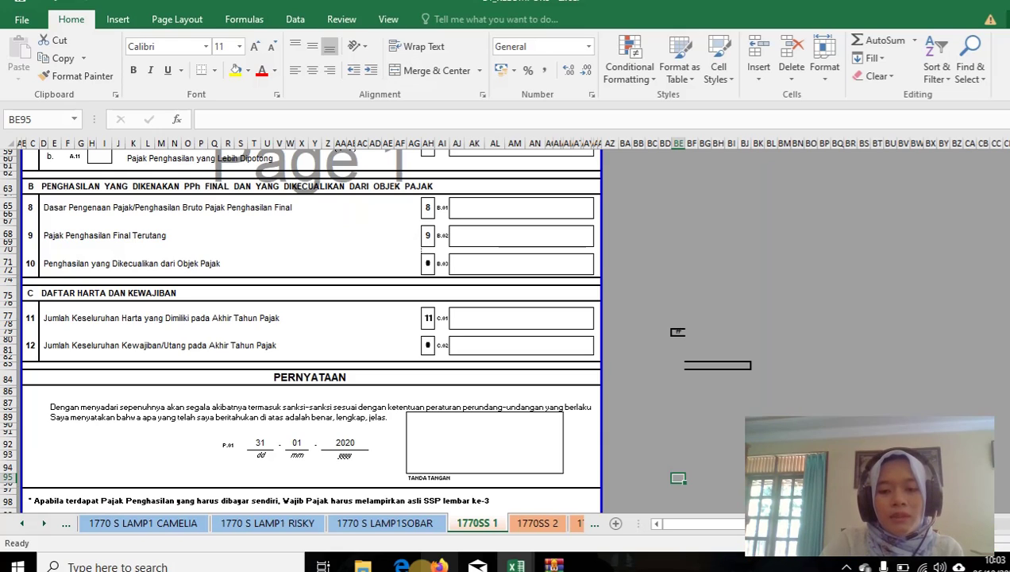
{"action": "left_click", "coordinate": [21, 524]}
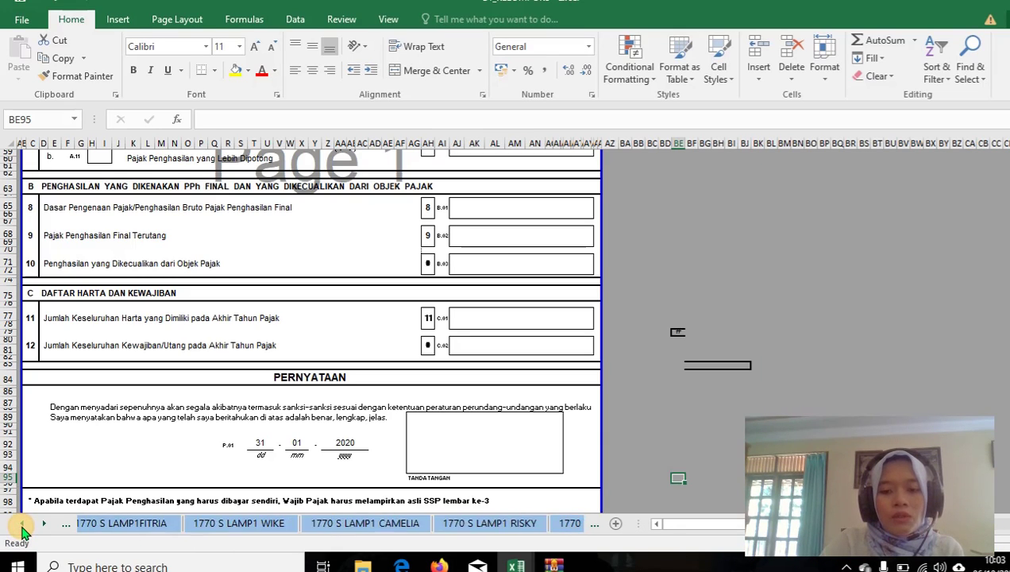
Return to the 1721-1 DESEMBER sheet and check its Masa Pajak month.
{"action": "left_click", "coordinate": [21, 524]}
{"action": "left_click", "coordinate": [21, 524]}
{"action": "left_click", "coordinate": [21, 524]}
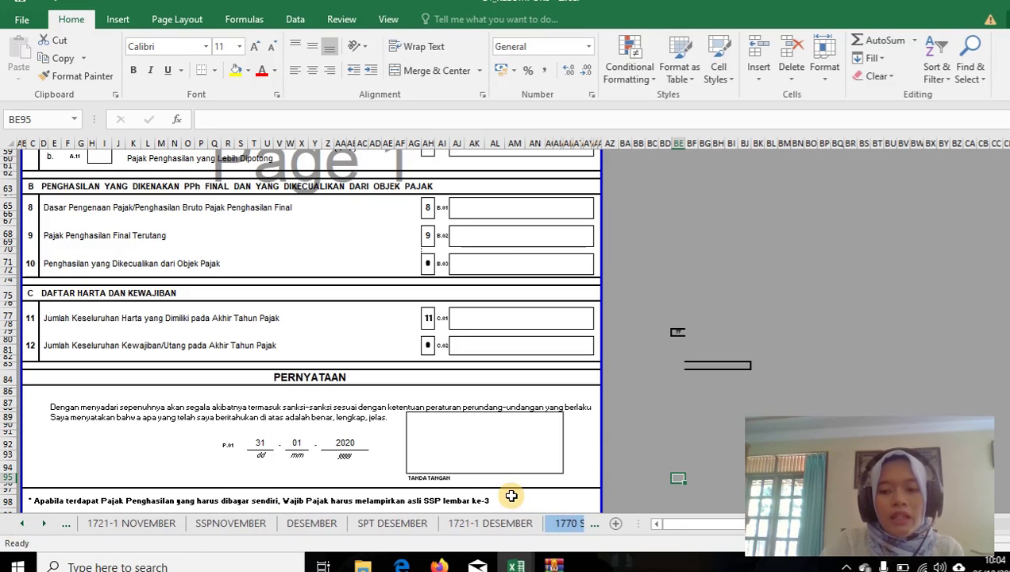
{"action": "left_click", "coordinate": [499, 527]}
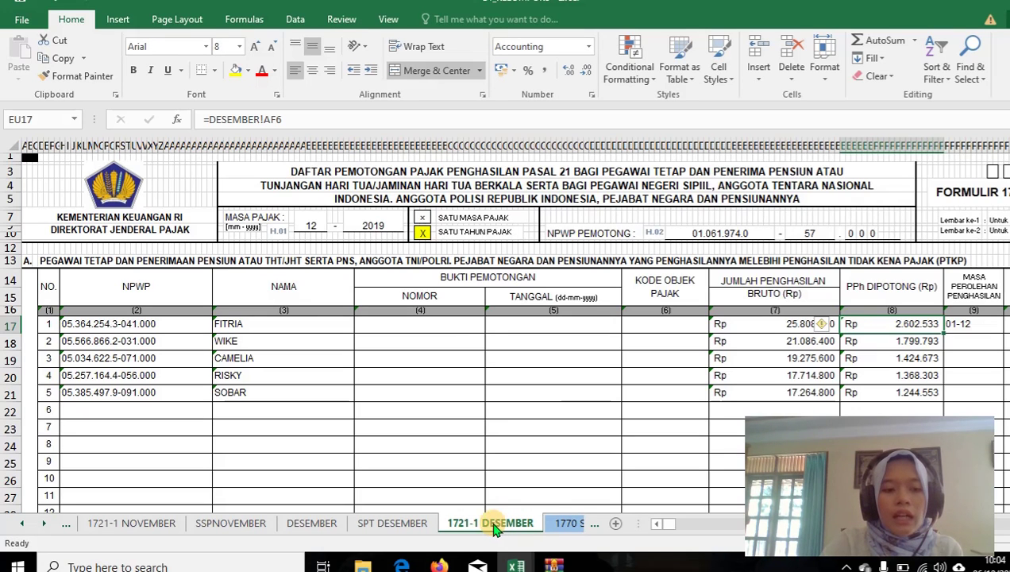
{"action": "left_click", "coordinate": [324, 226]}
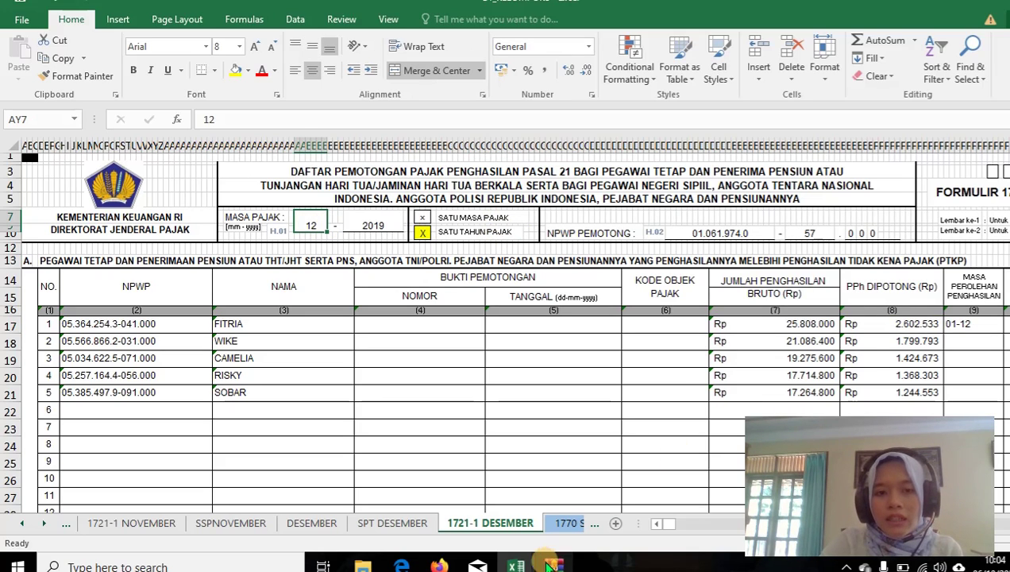
Switch to the kelompok 3_KP_B1 workbook and check the header and SPT Normal box on the 1721 Des sheet.
{"action": "mouse_move", "coordinate": [517, 566]}
{"action": "left_click", "coordinate": [715, 493]}
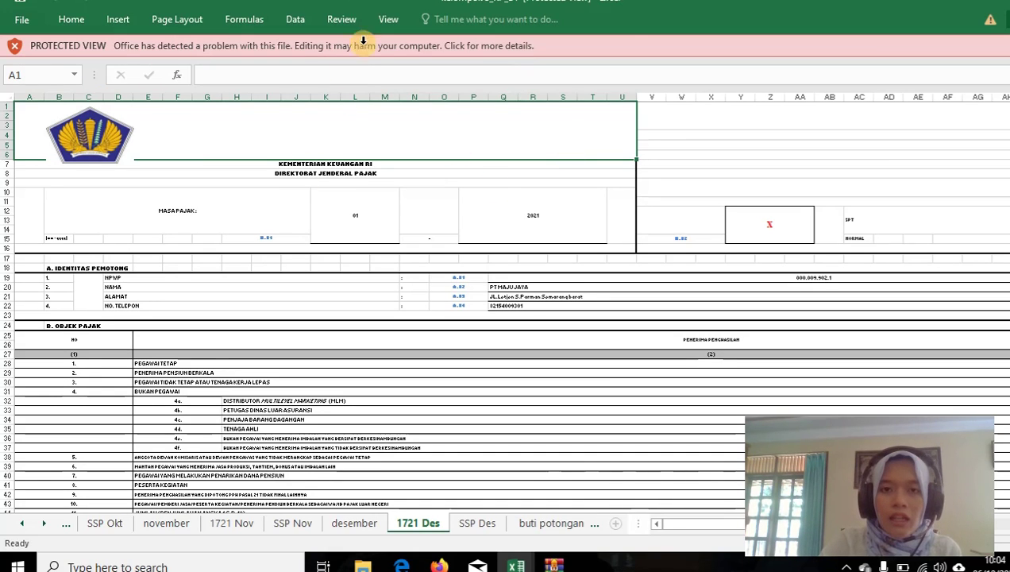
{"action": "left_click", "coordinate": [641, 186]}
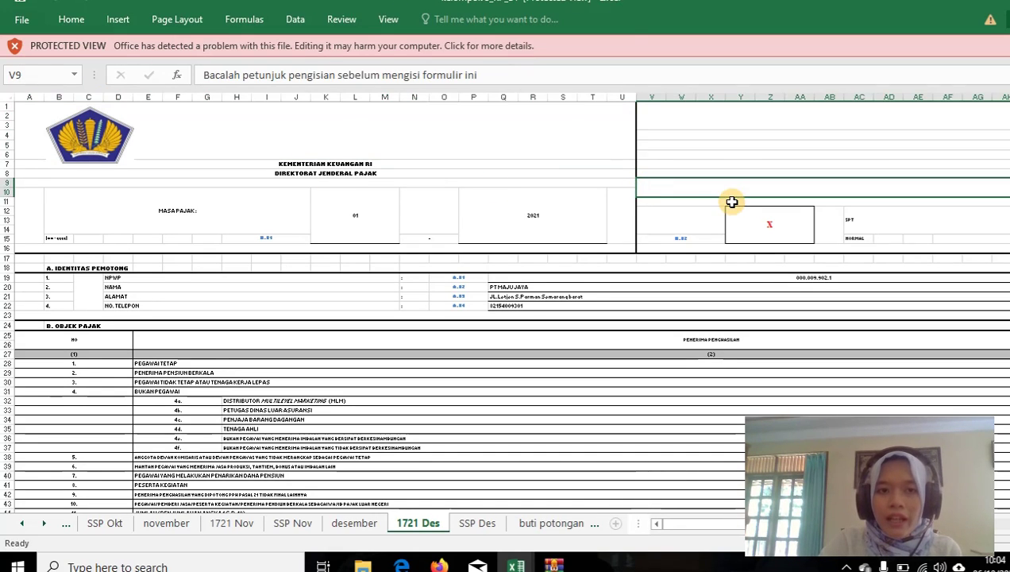
{"action": "left_click", "coordinate": [769, 227]}
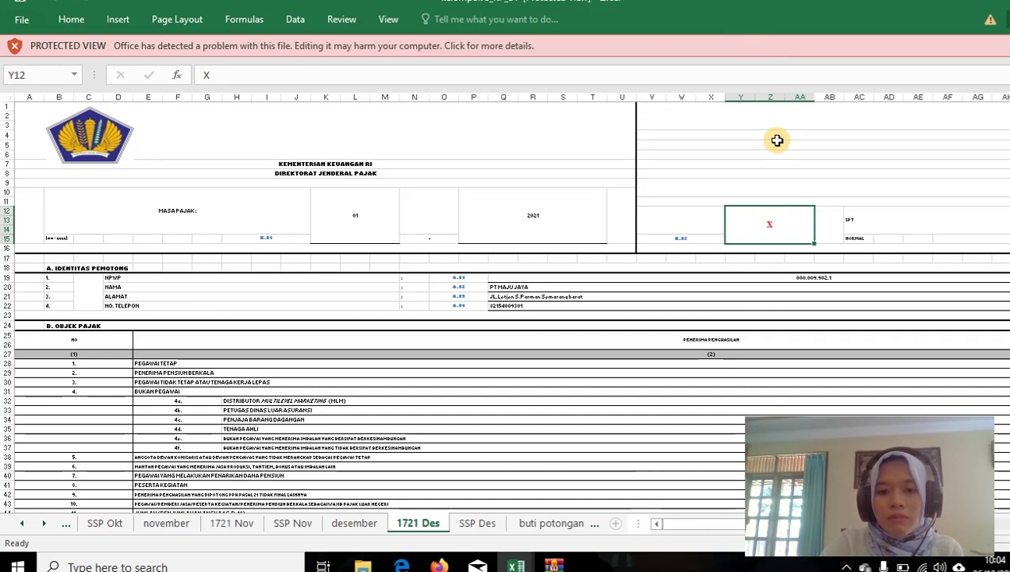
{"action": "left_click", "coordinate": [775, 140]}
{"action": "left_click", "coordinate": [523, 180]}
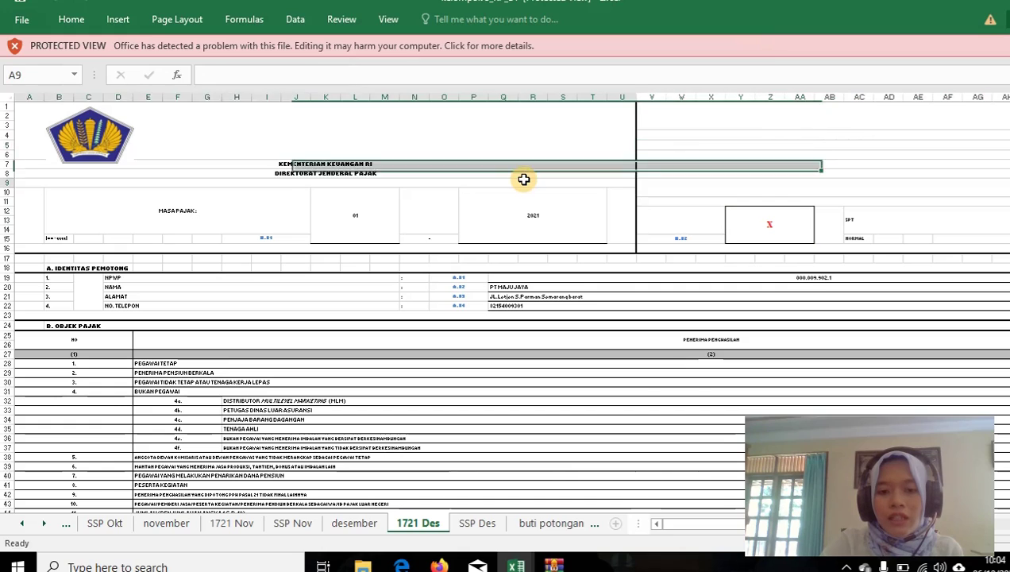
{"action": "left_click", "coordinate": [530, 46]}
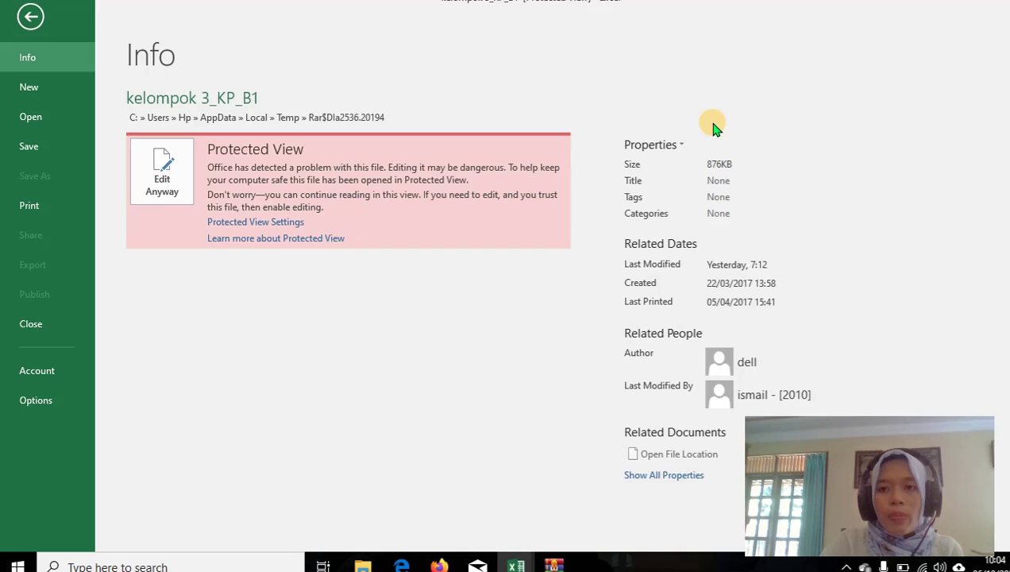
{"action": "left_click", "coordinate": [30, 19]}
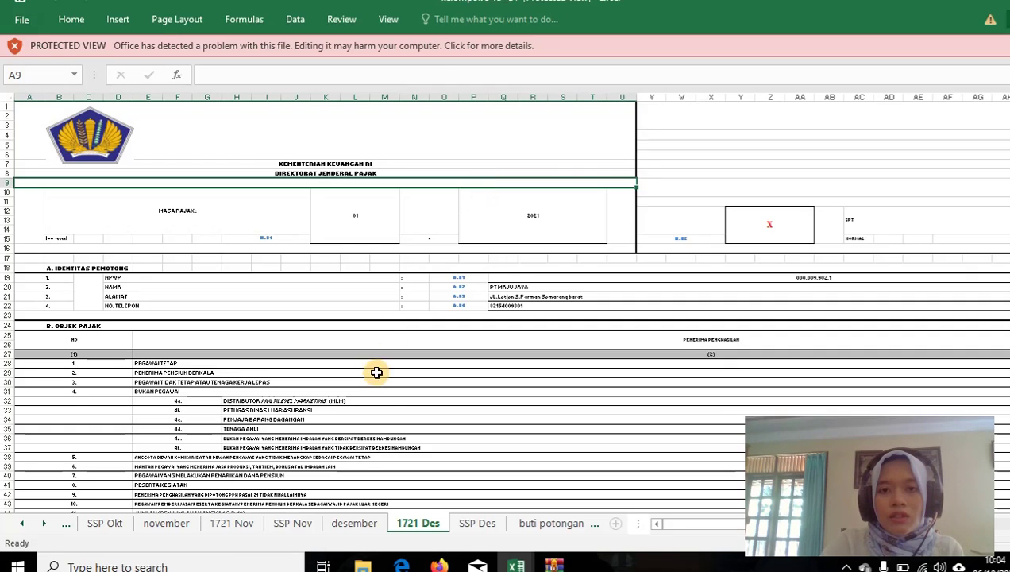
Read down the 1721 Des form from the Objek Pajak section to the D. Lampiran section.
{"action": "left_click", "coordinate": [375, 380]}
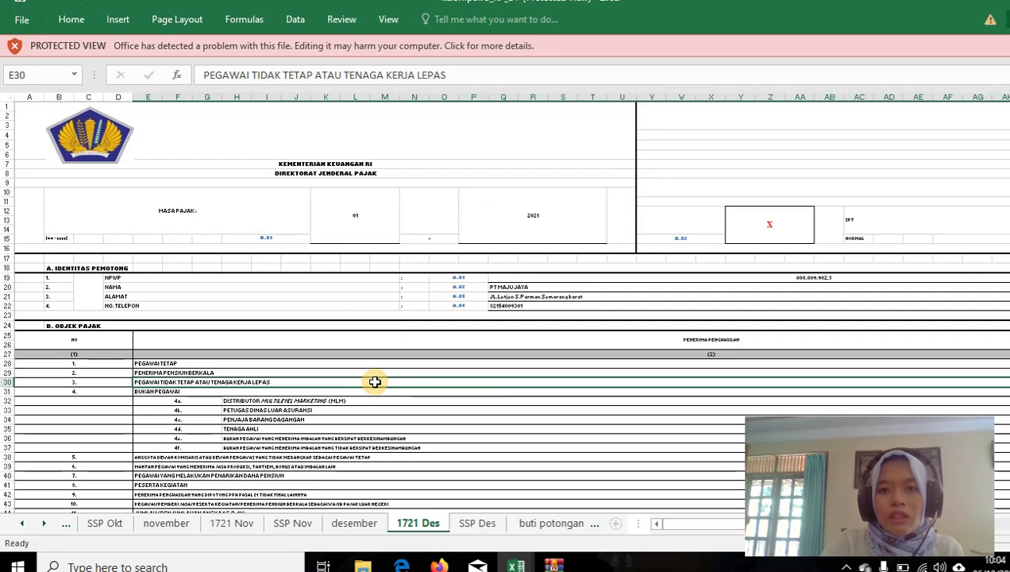
{"action": "key", "text": "Down"}
{"action": "key", "text": "Down"}
{"action": "key", "text": "Down"}
{"action": "key", "text": "Down"}
{"action": "key", "text": "Down"}
{"action": "key", "text": "Down"}
{"action": "key", "text": "Down"}
{"action": "key", "text": "Down"}
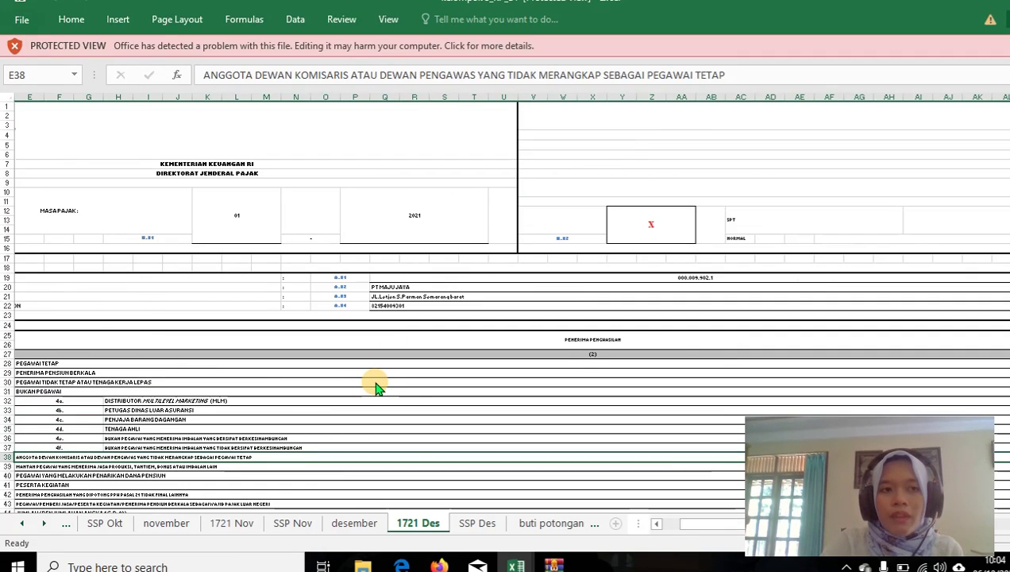
{"action": "key", "text": "Down"}
{"action": "key", "text": "Down"}
{"action": "key", "text": "Down"}
{"action": "key", "text": "Down"}
{"action": "key", "text": "Down"}
{"action": "key", "text": "Down"}
{"action": "key", "text": "Down"}
{"action": "key", "text": "Down"}
{"action": "key", "text": "Down"}
{"action": "key", "text": "Down"}
{"action": "key", "text": "Down"}
{"action": "key", "text": "Down"}
{"action": "key", "text": "Down"}
{"action": "key", "text": "Down"}
{"action": "key", "text": "Down"}
{"action": "key", "text": "Down"}
{"action": "key", "text": "Down"}
{"action": "key", "text": "Down"}
{"action": "key", "text": "Down"}
{"action": "key", "text": "Down"}
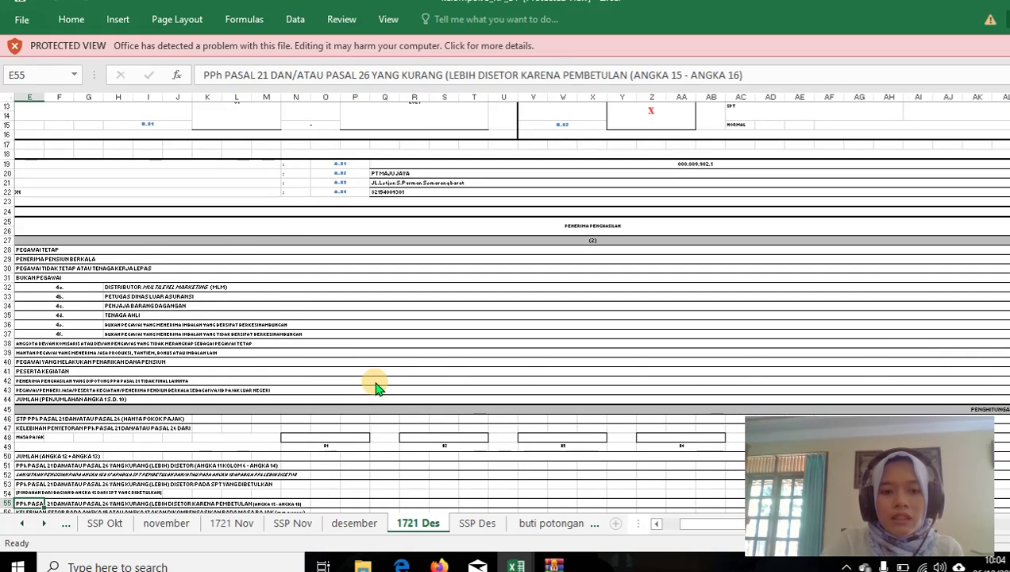
{"action": "key", "text": "Down"}
{"action": "key", "text": "Down"}
{"action": "key", "text": "Down"}
{"action": "key", "text": "Down"}
{"action": "key", "text": "Down"}
{"action": "key", "text": "Down"}
{"action": "key", "text": "Down"}
{"action": "key", "text": "Down"}
{"action": "key", "text": "Down"}
{"action": "key", "text": "Down"}
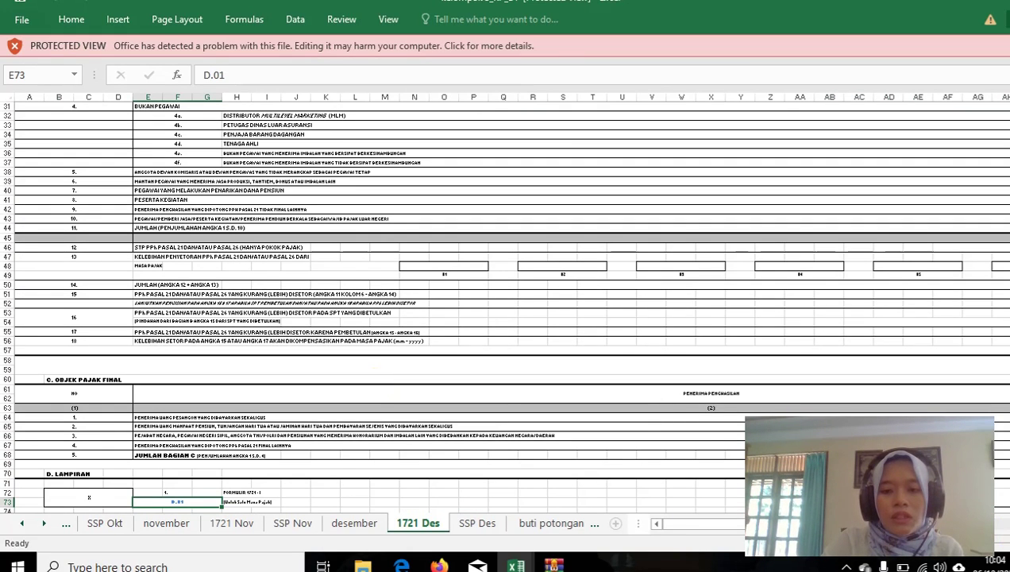
Examine the PPh amounts and the Jumlah Pajak Dipotong column of the 1721 Des form, then return to its header.
{"action": "scroll", "coordinate": [505, 301], "scroll_direction": "up", "scroll_amount": 1}
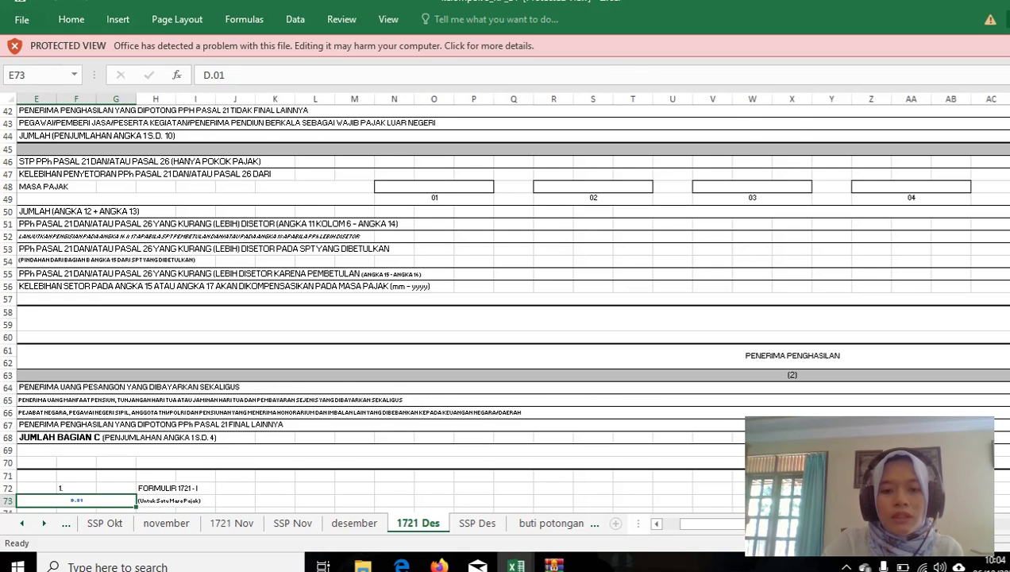
{"action": "scroll", "coordinate": [505, 302], "scroll_direction": "up", "scroll_amount": 1}
{"action": "scroll", "coordinate": [794, 408], "scroll_direction": "up", "scroll_amount": 1}
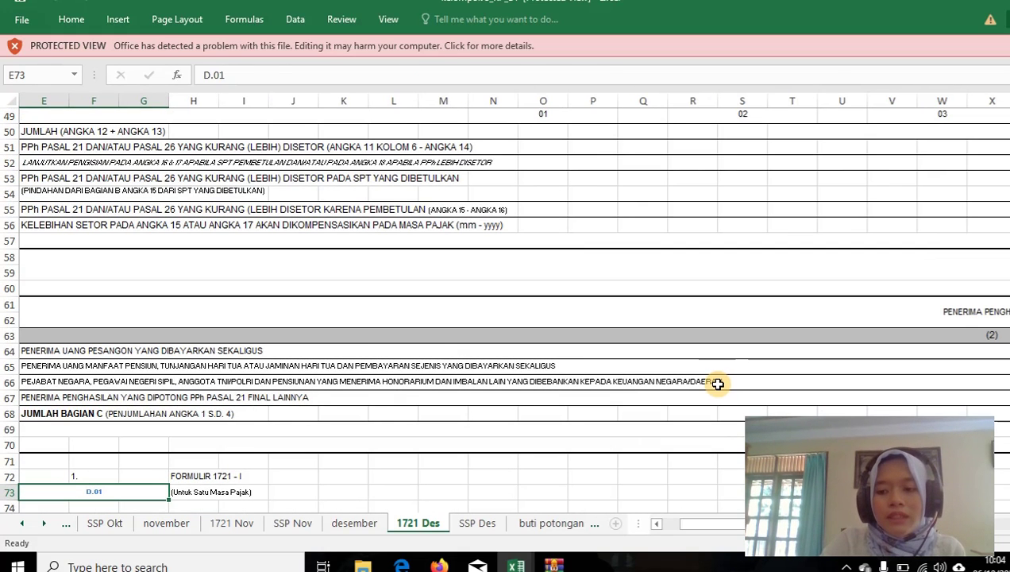
{"action": "left_click", "coordinate": [653, 384]}
{"action": "key", "text": "Right"}
{"action": "key", "text": "Right"}
{"action": "key", "text": "Right"}
{"action": "key", "text": "Right"}
{"action": "key", "text": "Right"}
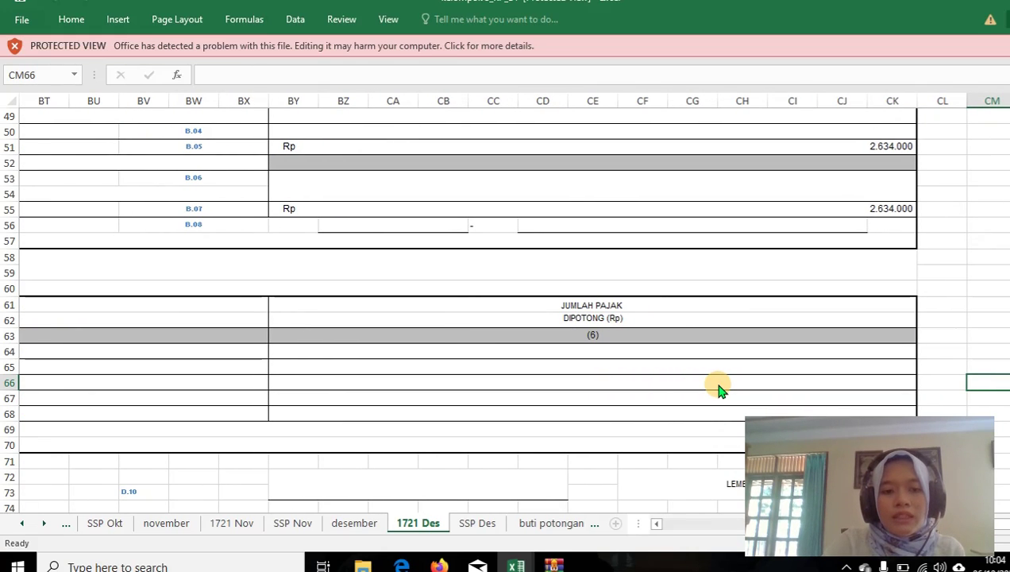
{"action": "key", "text": "ctrl+Home"}
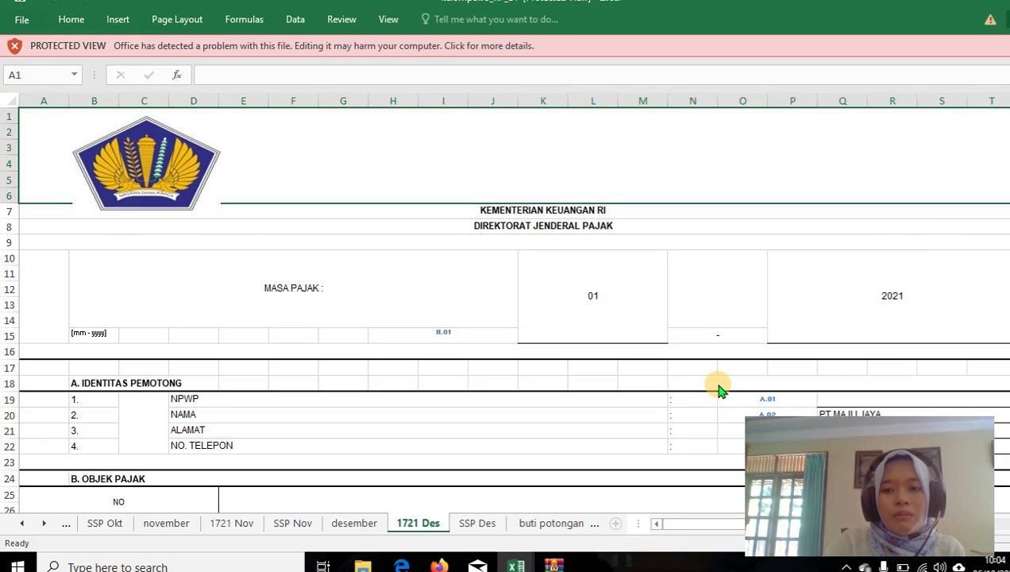
Look through the SSP Nov, 1721 Nov and november sheets, then examine the SSP Okt form from its header down.
{"action": "left_click", "coordinate": [288, 524]}
{"action": "left_click", "coordinate": [229, 523]}
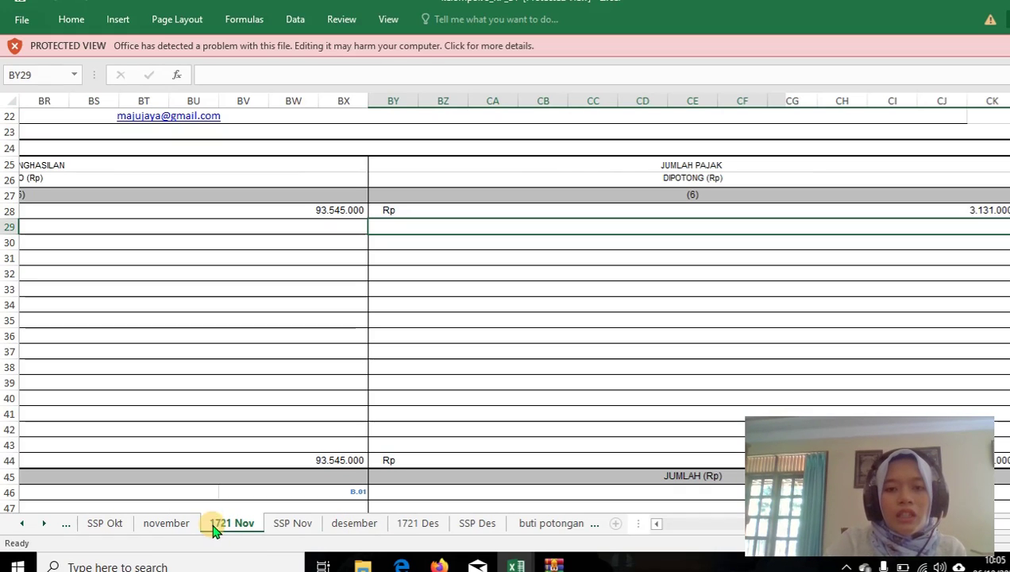
{"action": "left_click", "coordinate": [171, 524]}
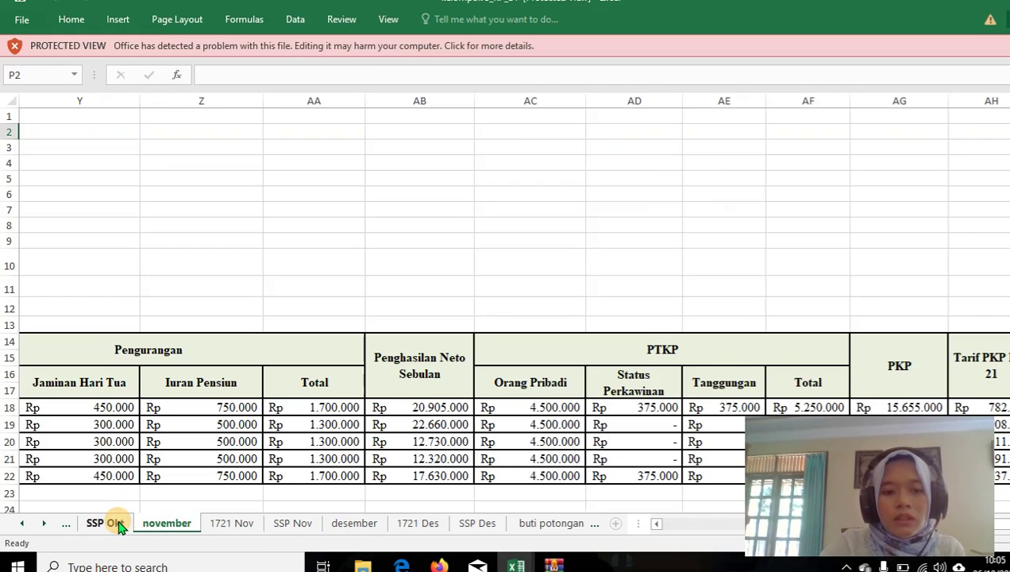
{"action": "left_click", "coordinate": [111, 524]}
{"action": "left_click", "coordinate": [416, 333]}
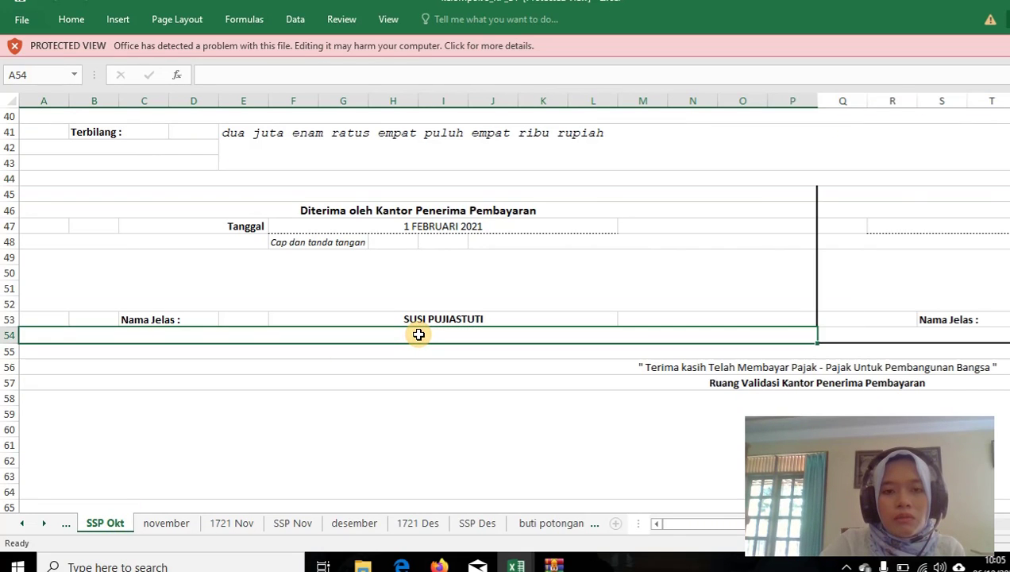
{"action": "key", "text": "ctrl+Home"}
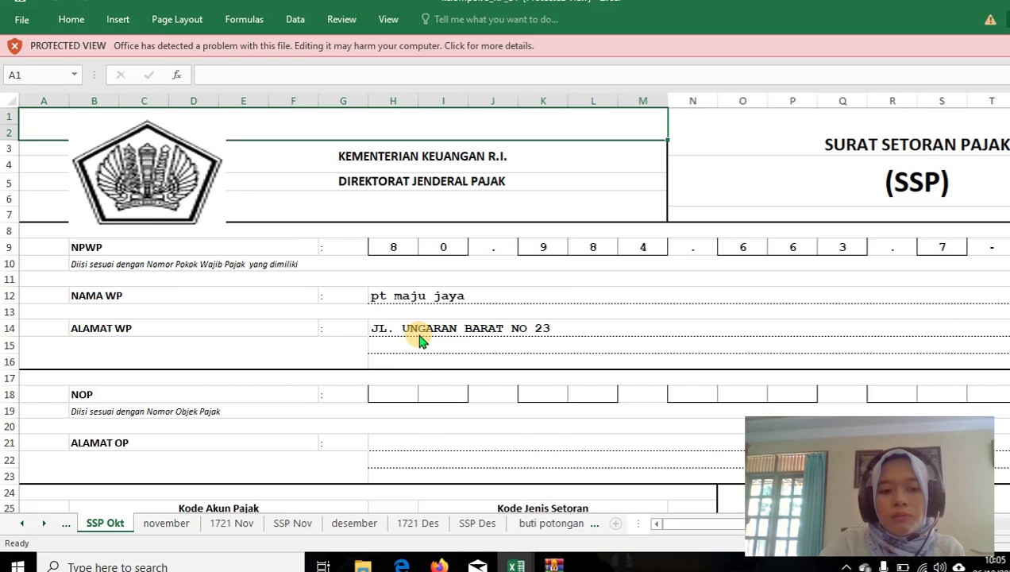
{"action": "scroll", "coordinate": [420, 340], "scroll_direction": "down", "scroll_amount": 20}
{"action": "scroll", "coordinate": [420, 340], "scroll_direction": "up", "scroll_amount": 20}
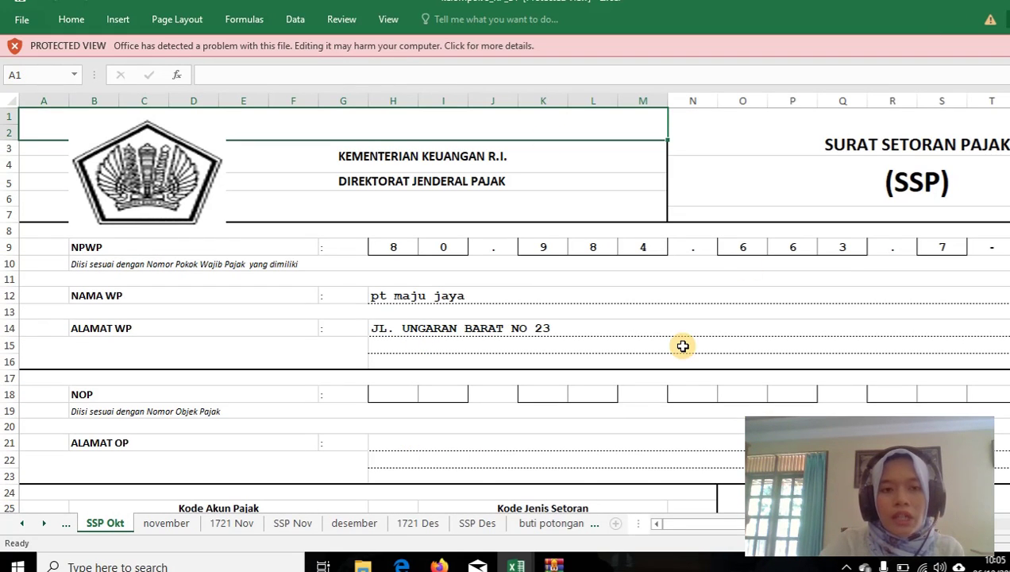
Switch back to the B1_KELOMPOK8 workbook and view the first employee's 1770 S Lampiran I sheet.
{"action": "mouse_move", "coordinate": [517, 562]}
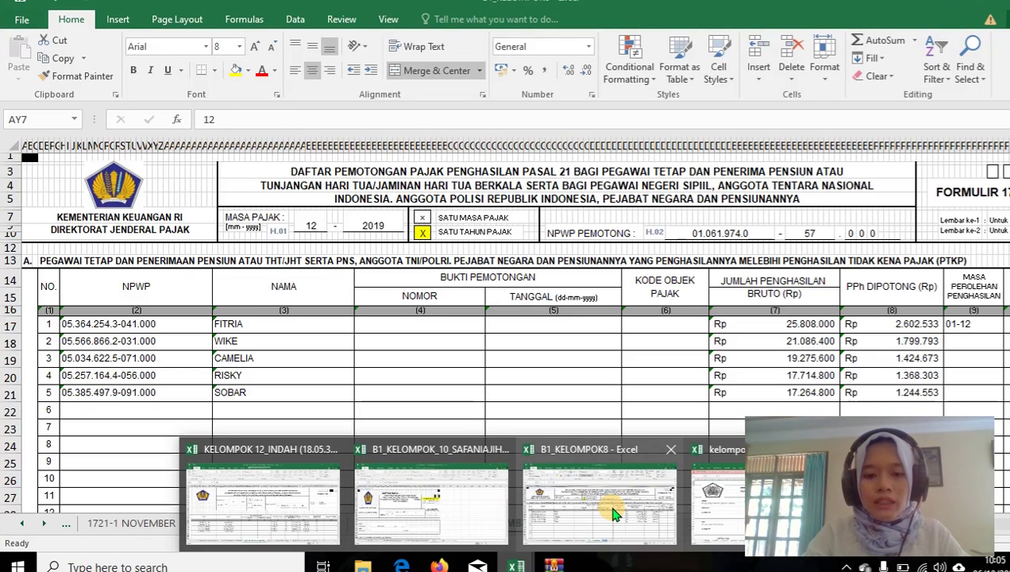
{"action": "left_click", "coordinate": [612, 514]}
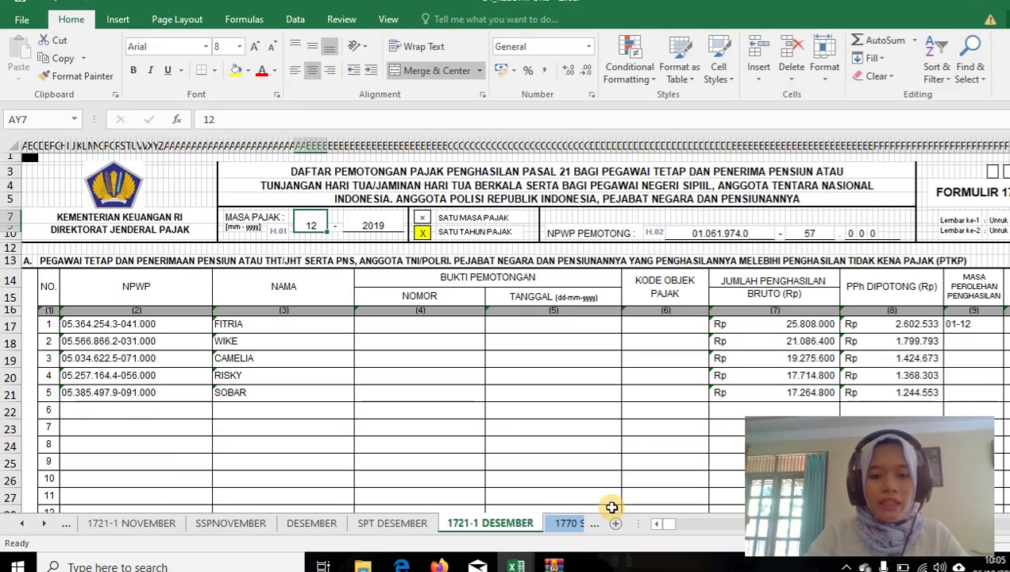
{"action": "left_click", "coordinate": [570, 525]}
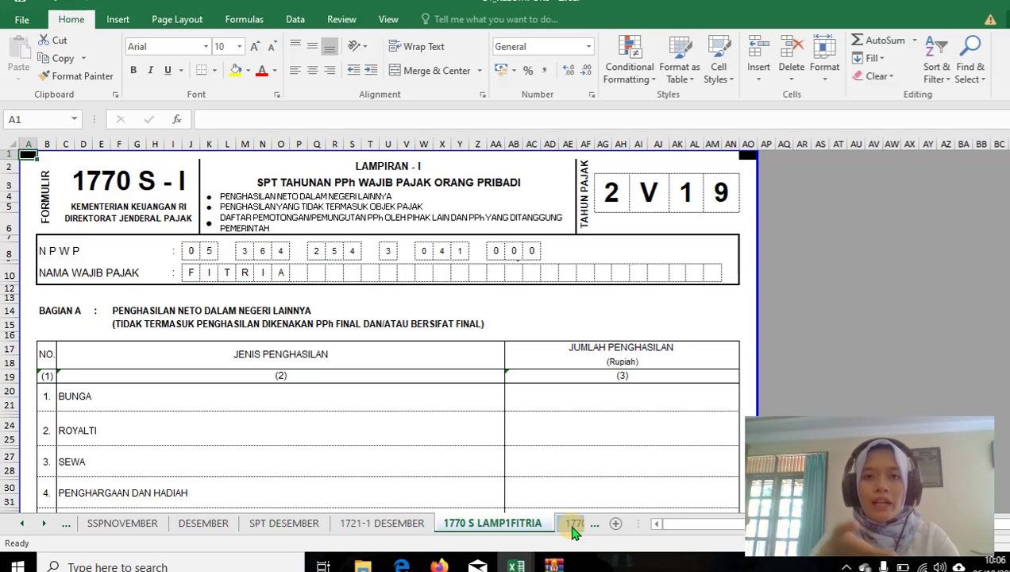
On the DESEMBER sheet, check the last employee's Tanggungan formula and the first three employee name entries.
{"action": "left_click", "coordinate": [227, 527]}
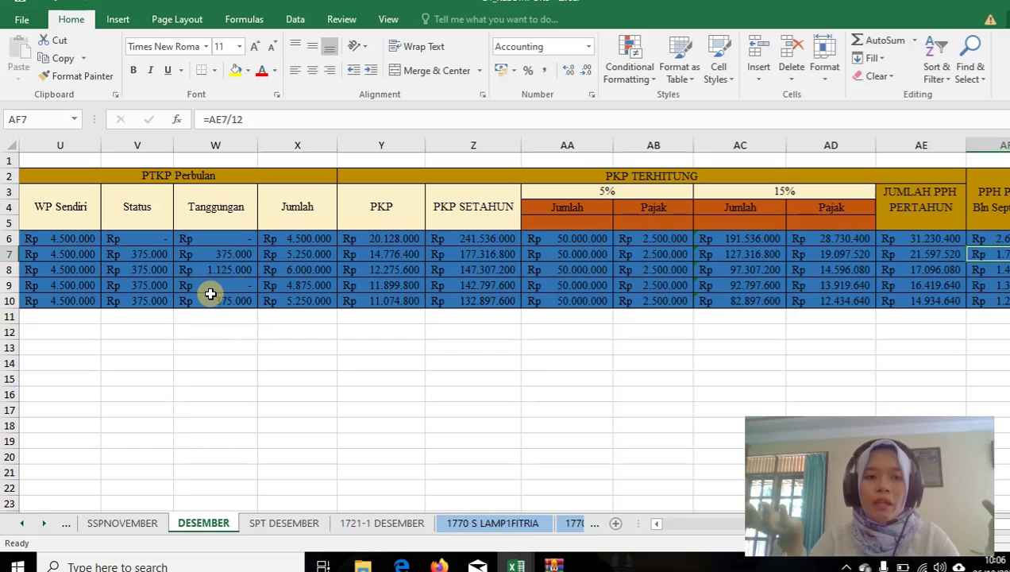
{"action": "left_click", "coordinate": [210, 295]}
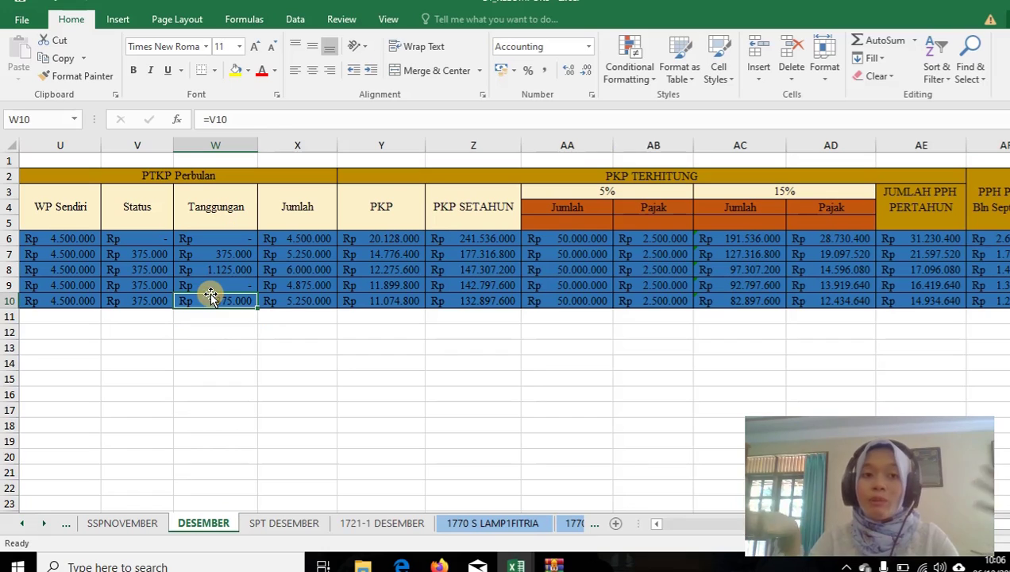
{"action": "key", "text": "ctrl+Home"}
{"action": "left_click", "coordinate": [137, 241]}
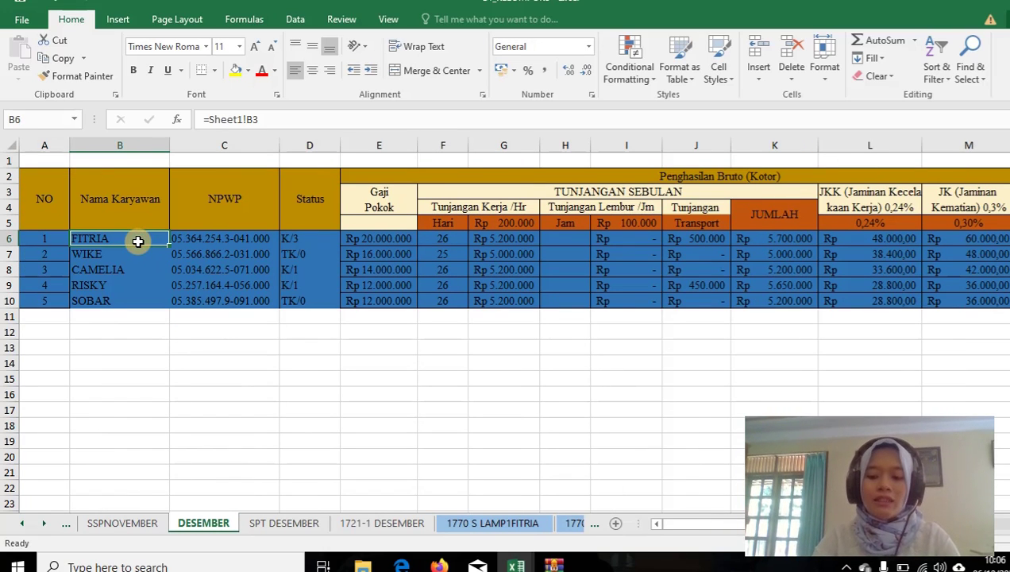
{"action": "key", "text": "Down"}
{"action": "key", "text": "Down"}
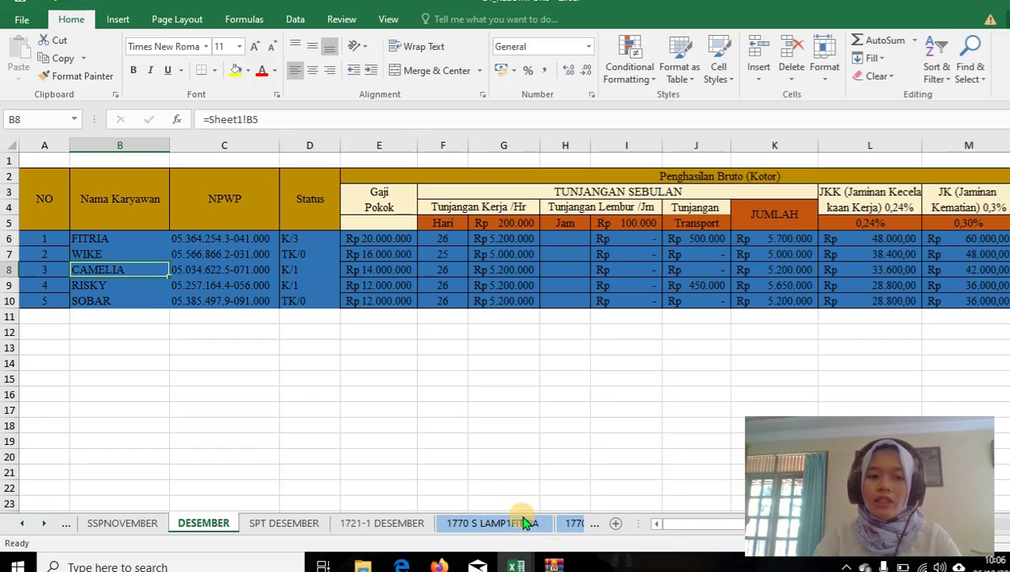
View the second employee's 1770 S Lampiran I Bagian C, then minimize the open workbooks to show the desktop.
{"action": "left_click", "coordinate": [571, 524]}
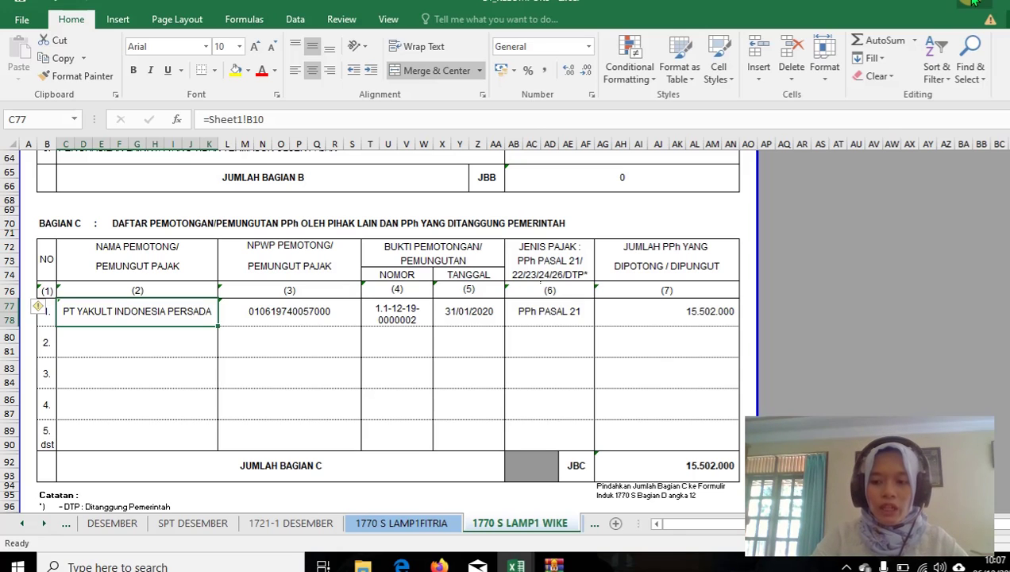
{"action": "left_click", "coordinate": [973, 3]}
{"action": "left_click", "coordinate": [972, 4]}
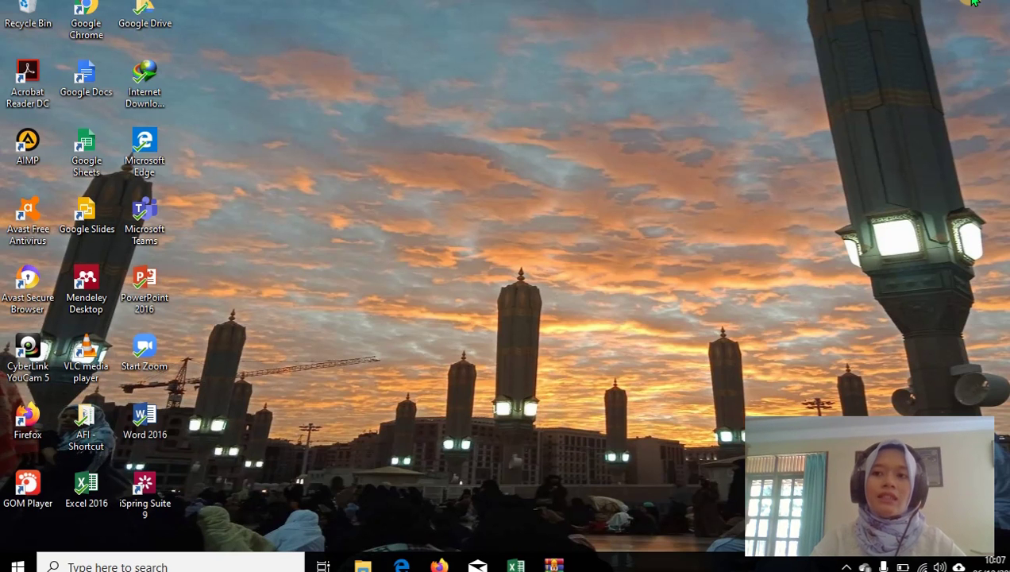